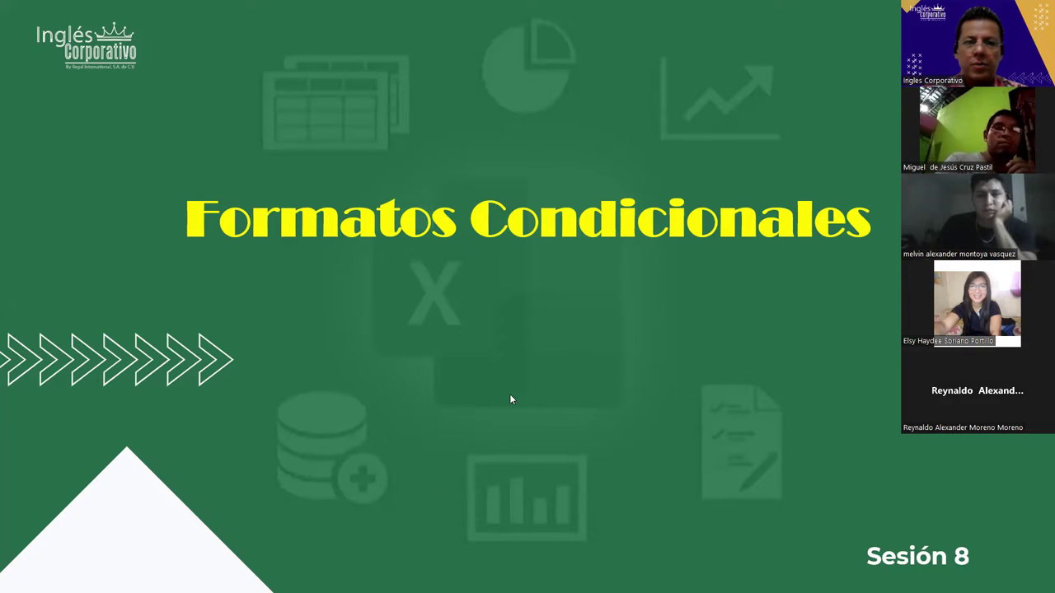
Step: Page between the title and Objetivo slides, ending on Objetivo, then switch to the Excel workbook
key("Right")
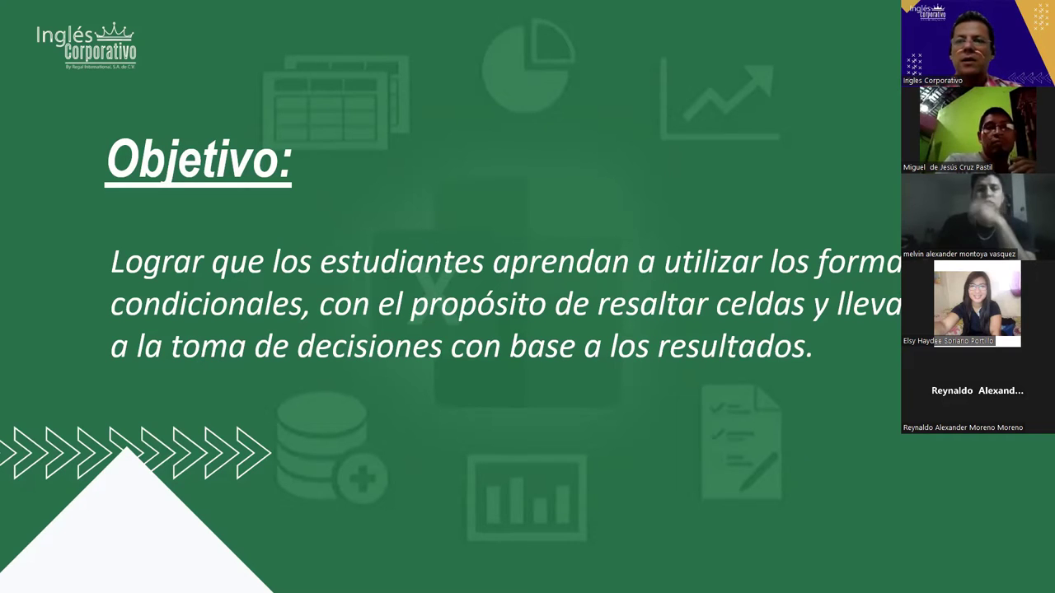
left_click(441, 466)
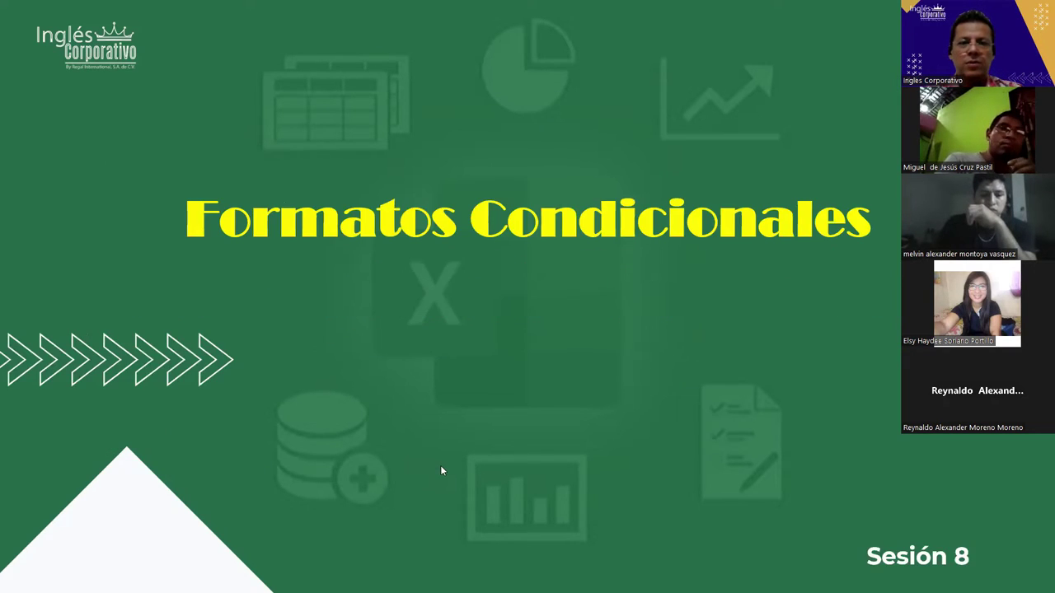
key("Left")
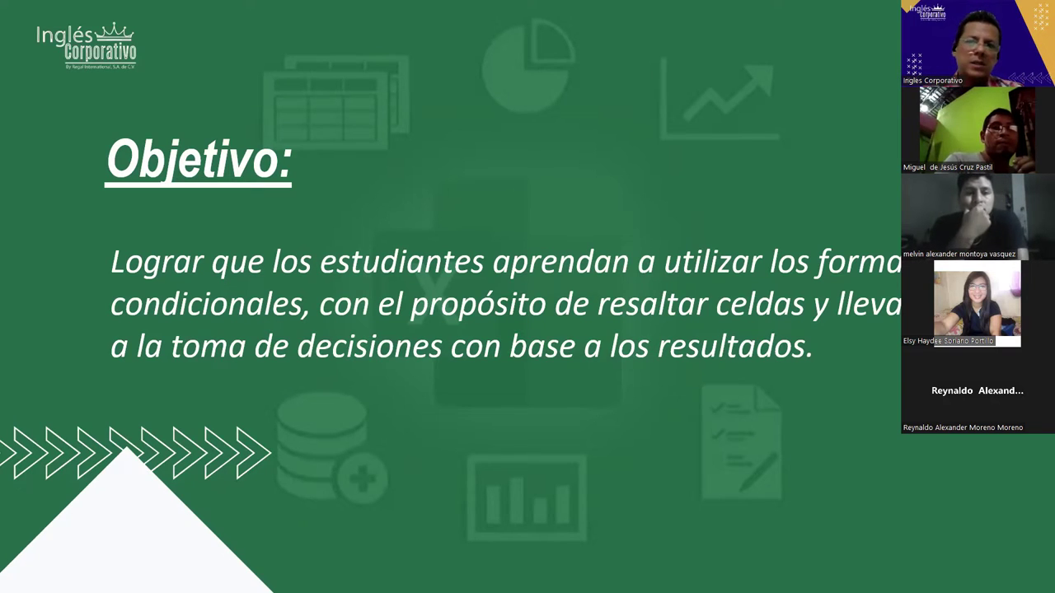
key("alt+Tab")
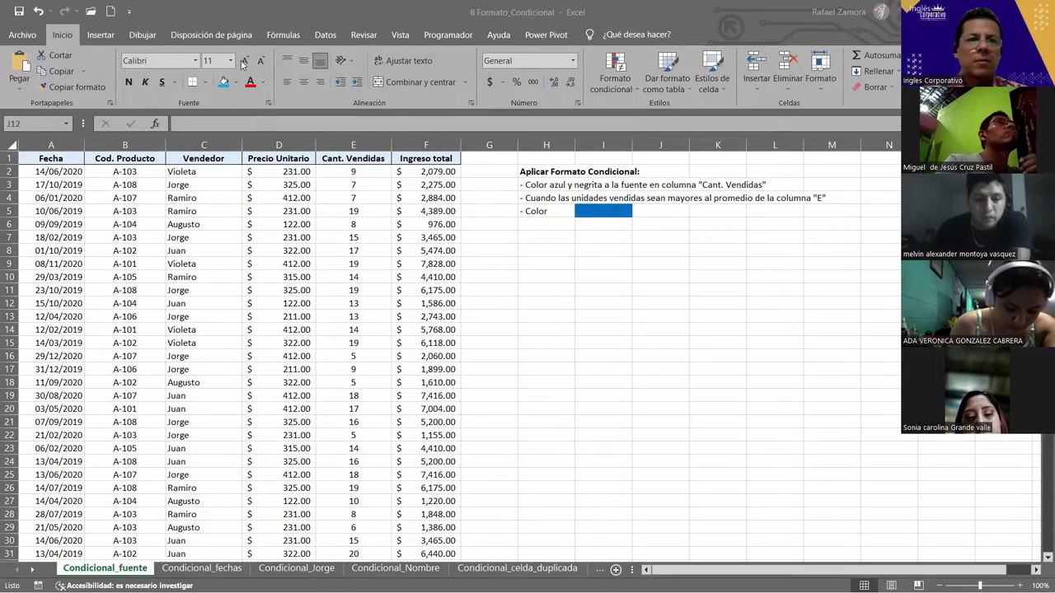
left_click(572, 61)
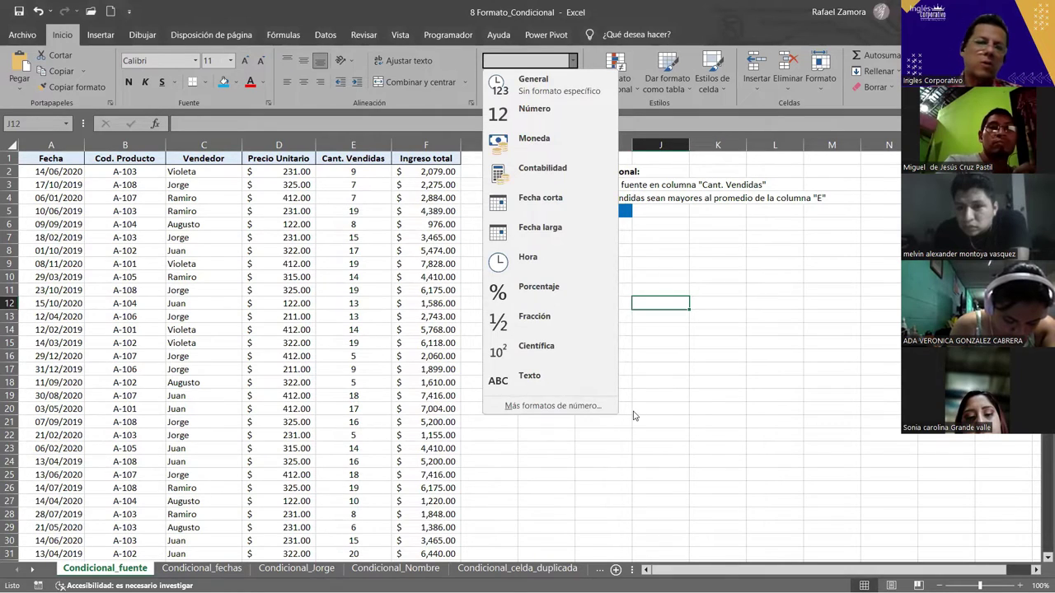
left_click(671, 392)
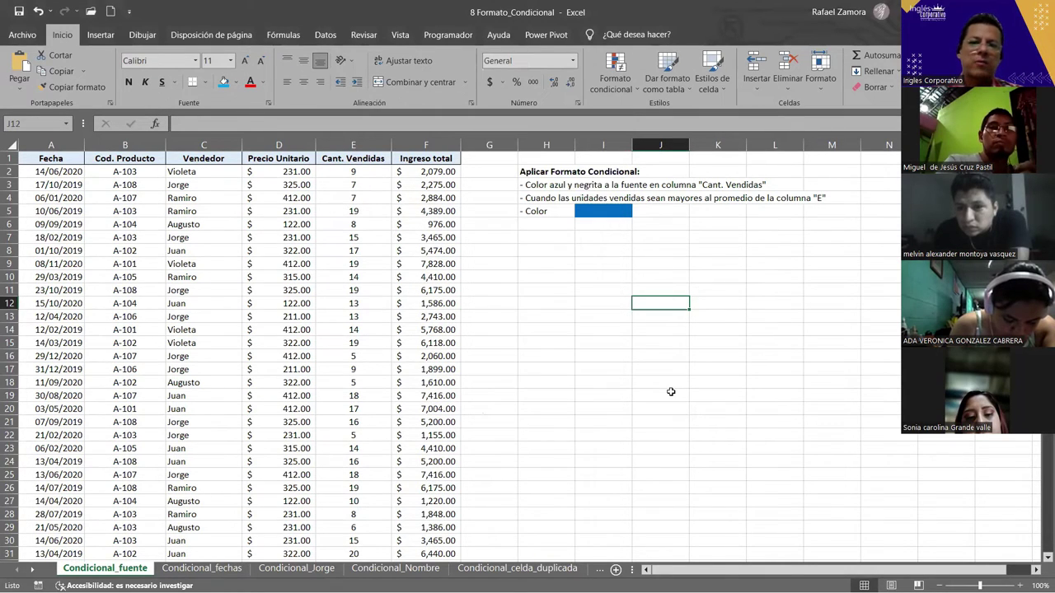
left_click(577, 100)
left_click(362, 254)
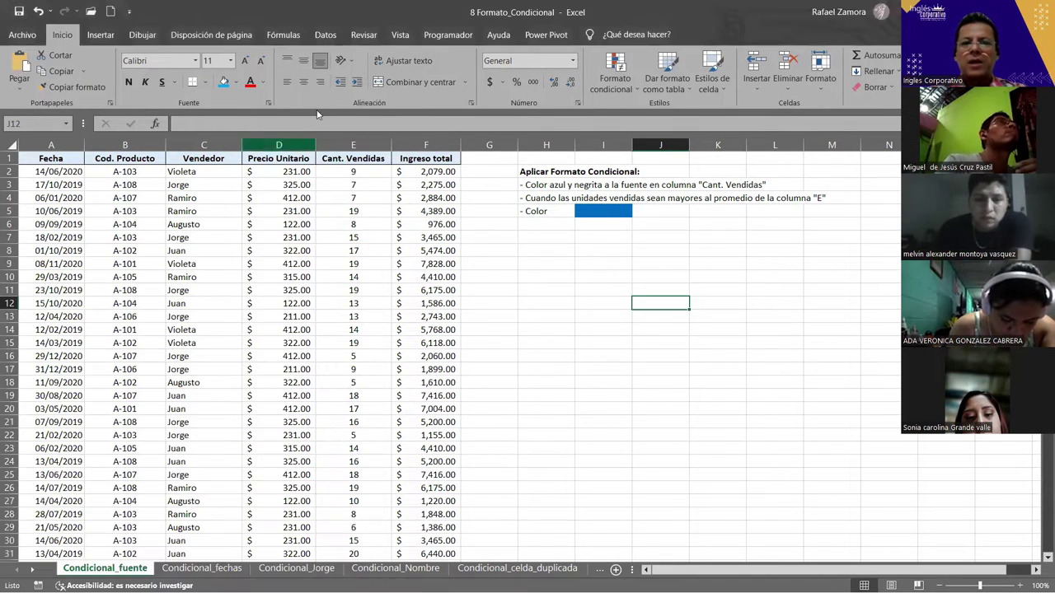
left_click(532, 290)
right_click(533, 294)
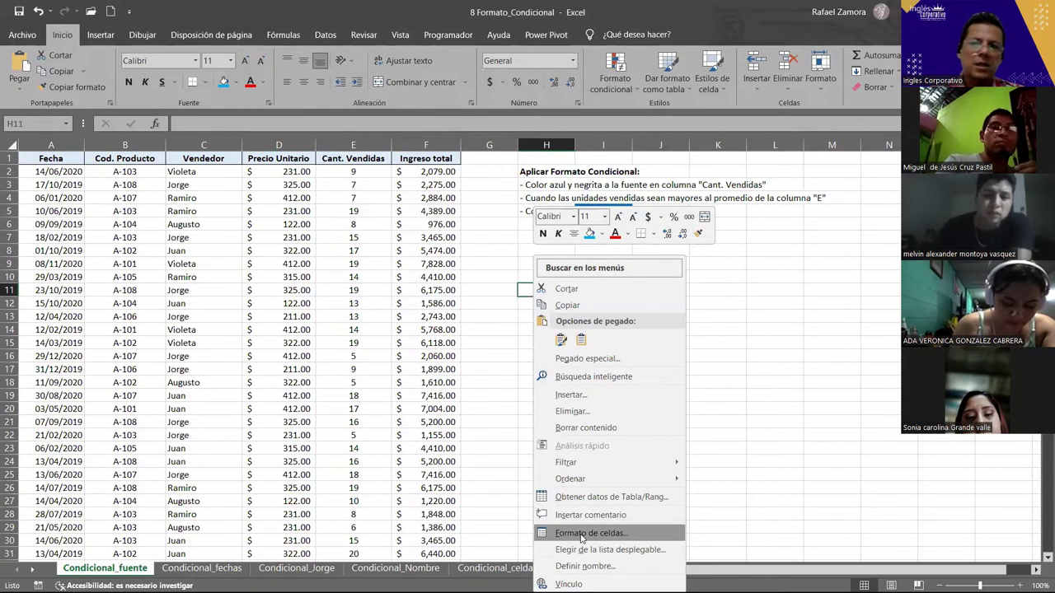
left_click(668, 379)
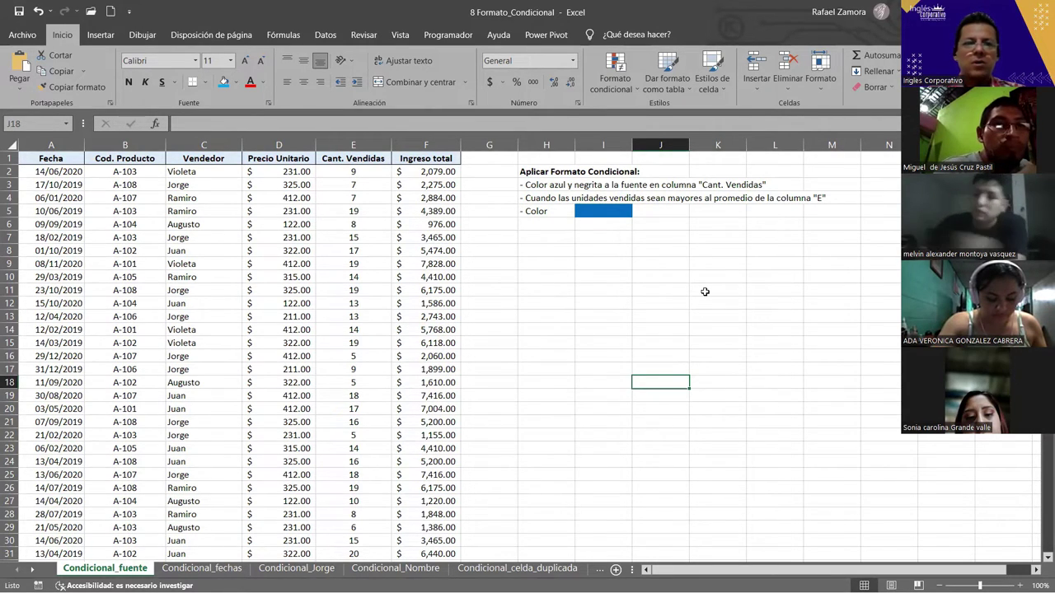
left_click(644, 346)
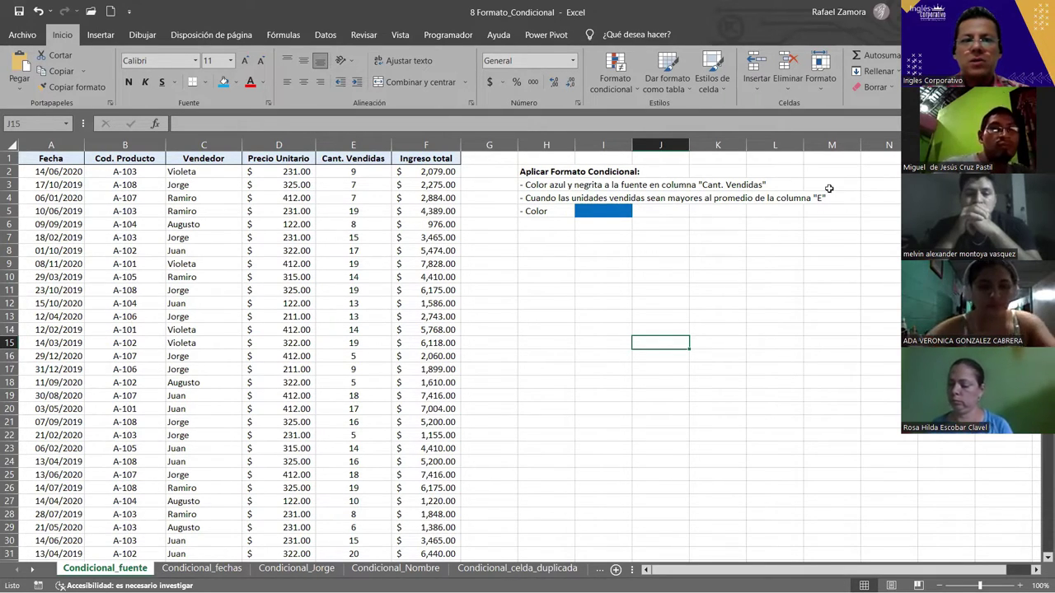
Step: Select column E (Cant. Vendidas) to see its 12.30782609 average in the status bar
left_click(374, 146)
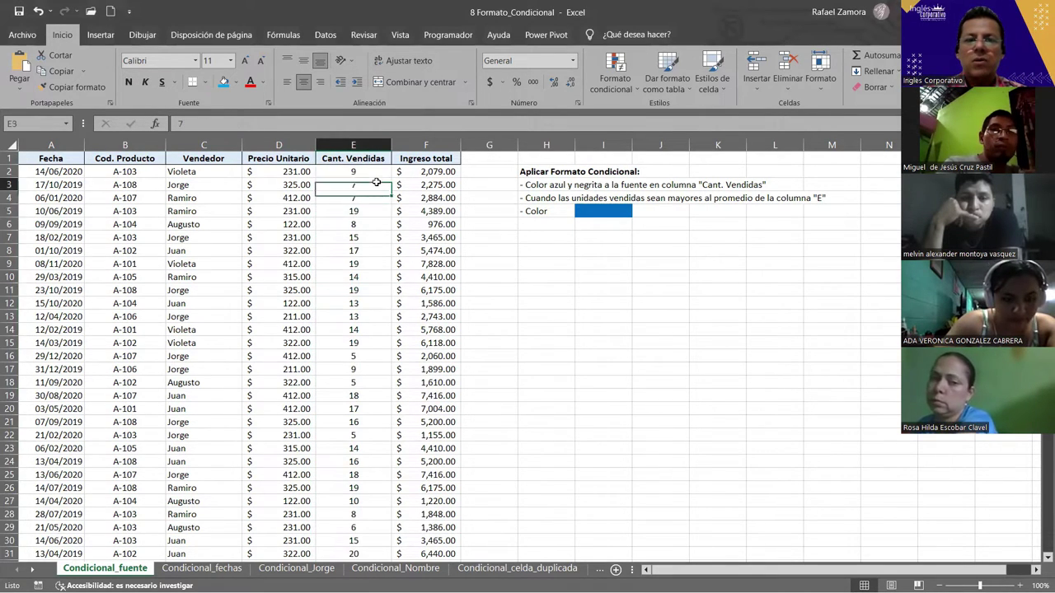
left_click(373, 209)
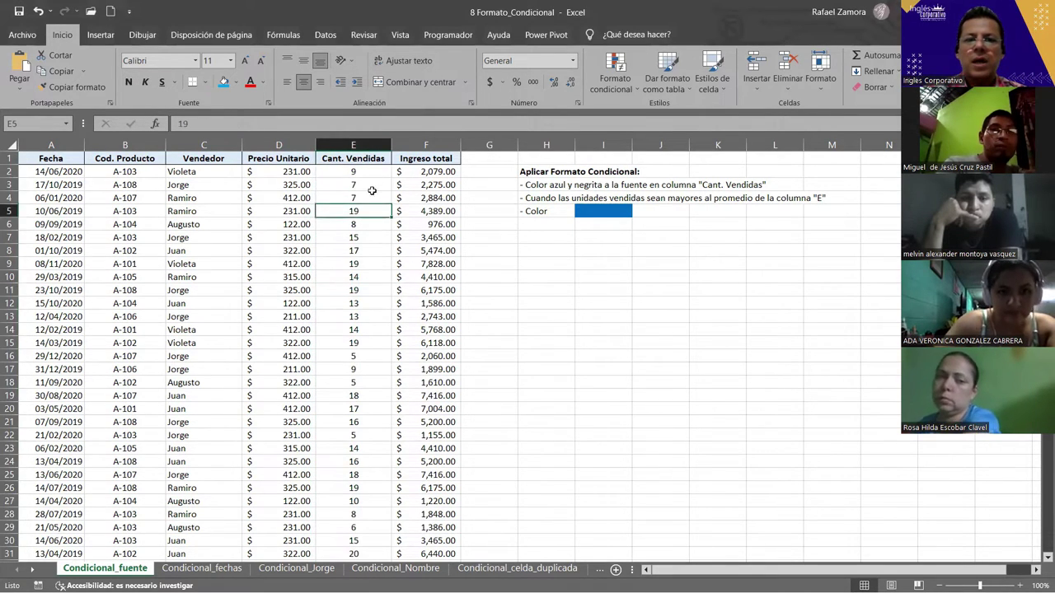
left_click(556, 266)
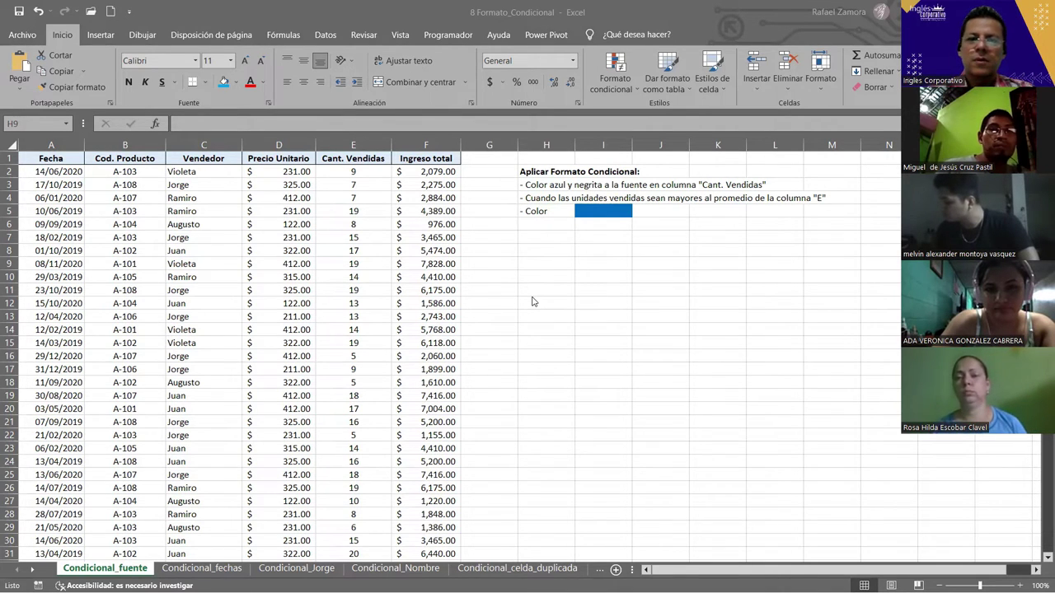
left_click(569, 249)
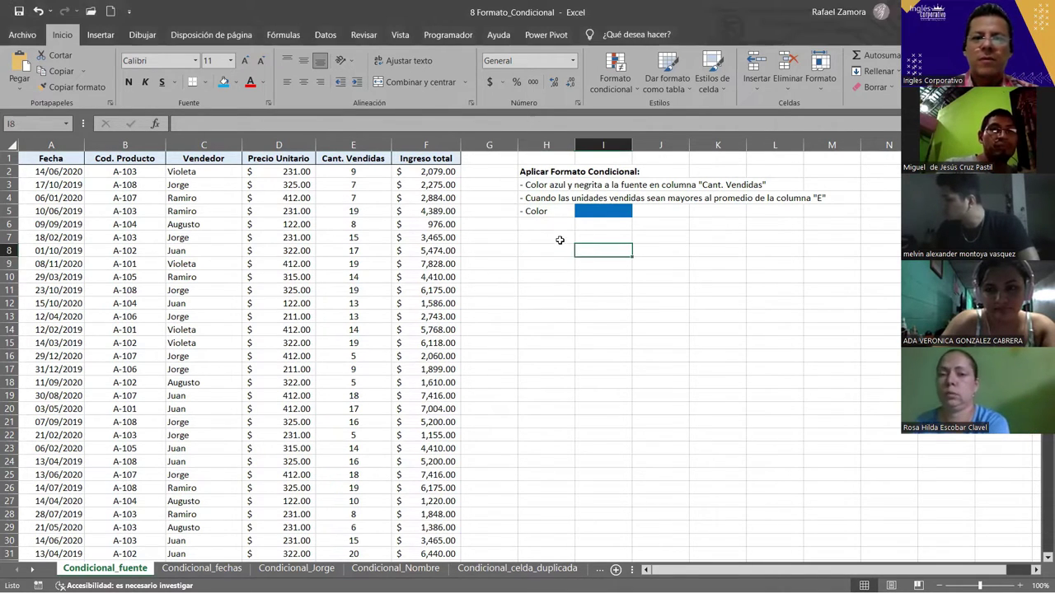
left_click(560, 238)
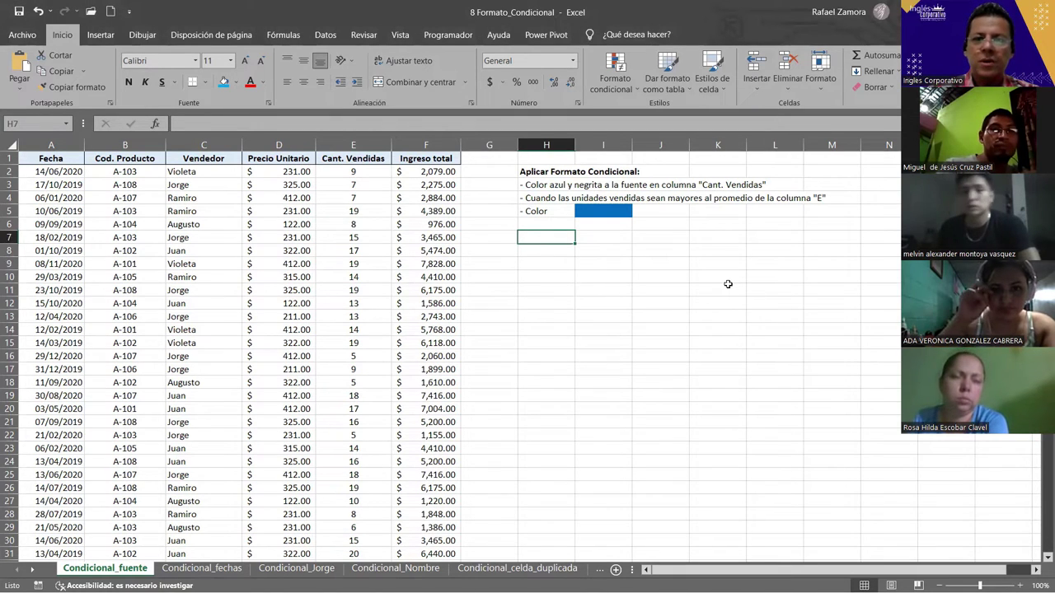
type("=")
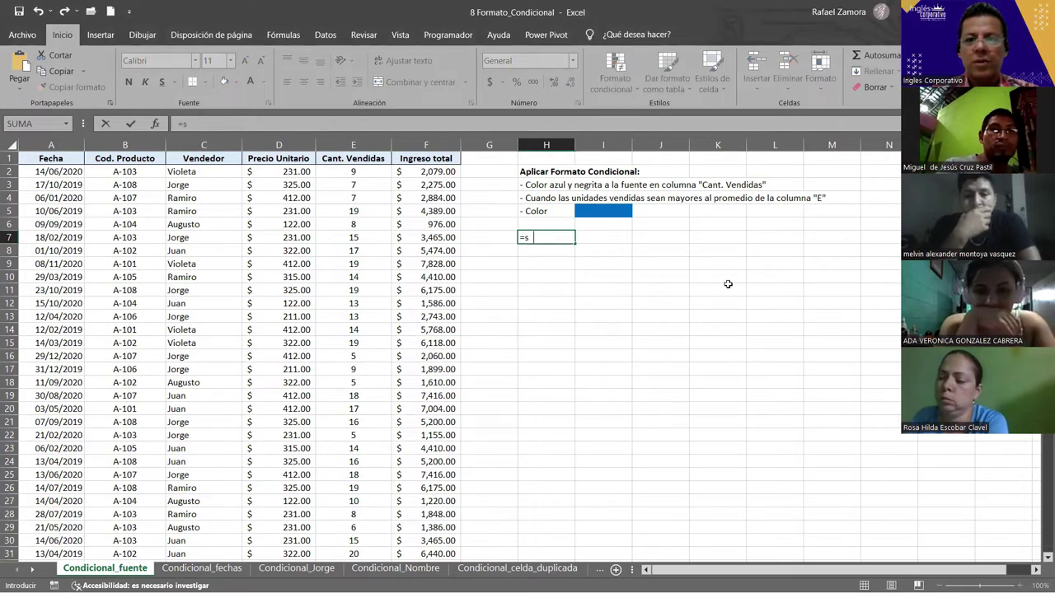
type("sum")
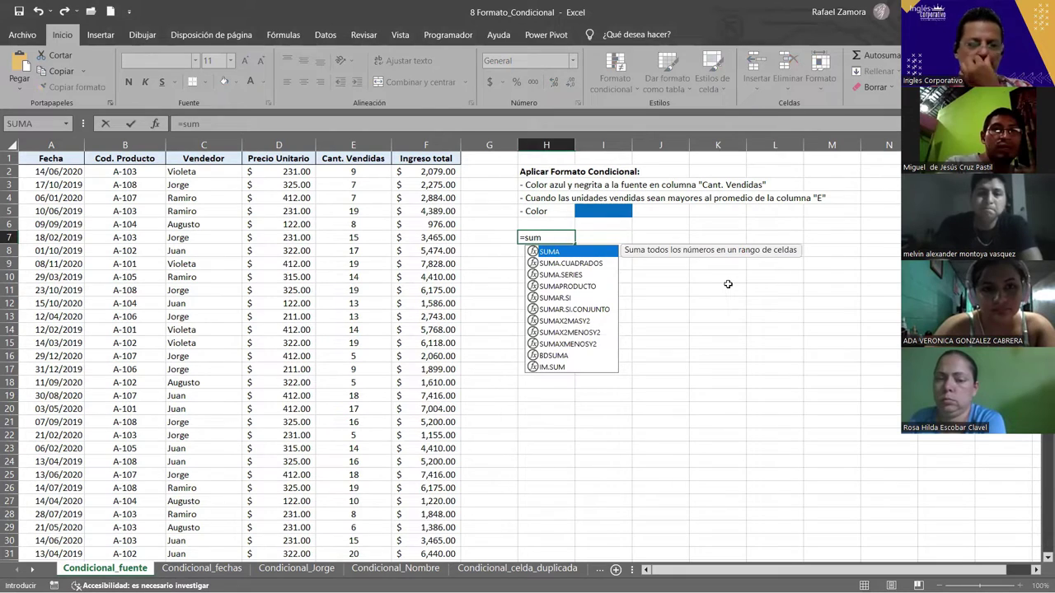
key("Escape")
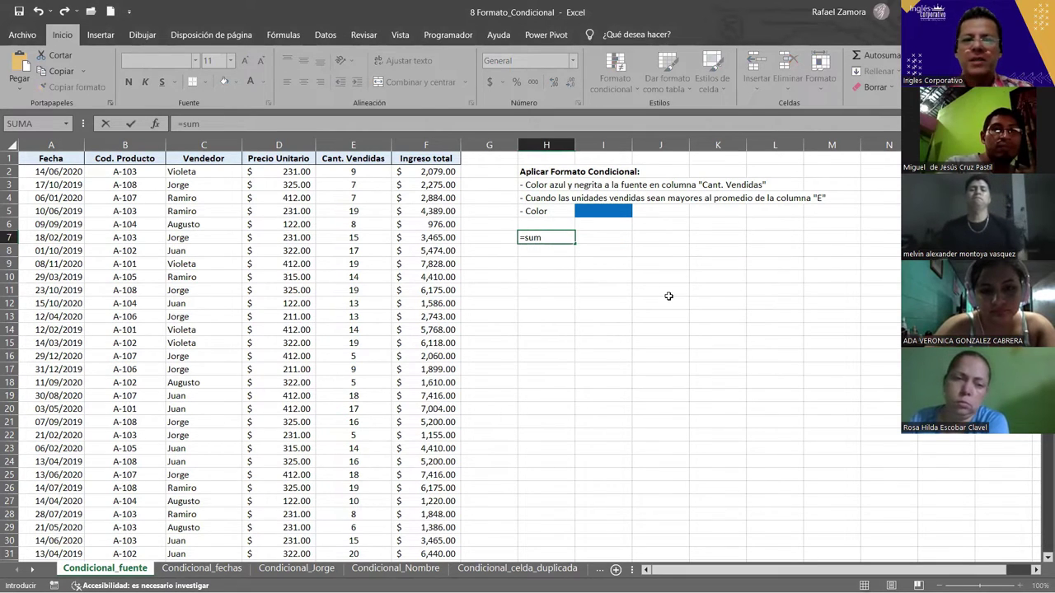
key("Escape")
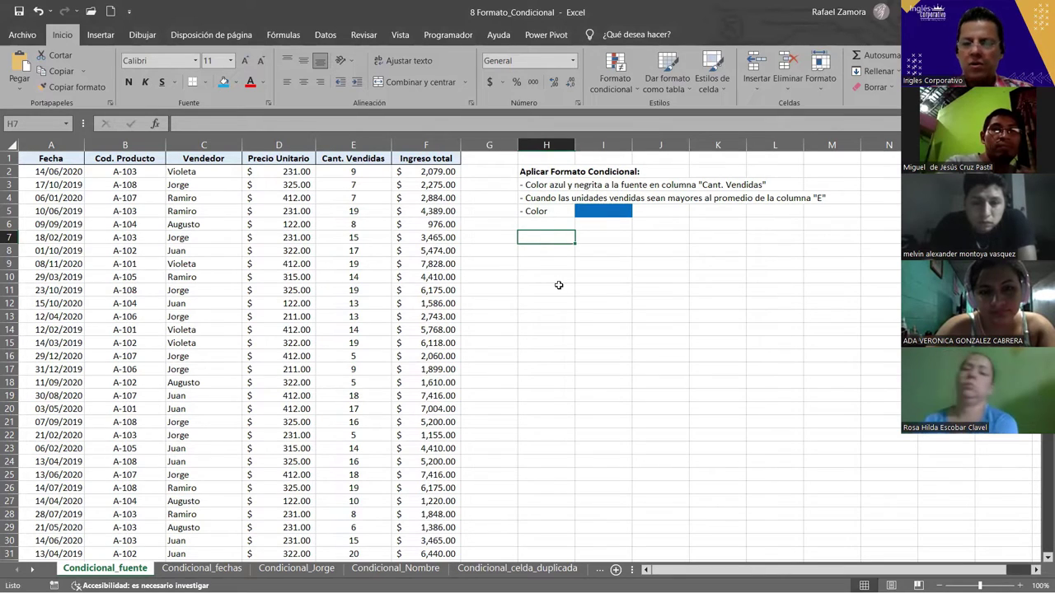
Step: Enter 25, 21, 36 and 56 down cells H7 to H10
type("25")
key("Return")
type("21")
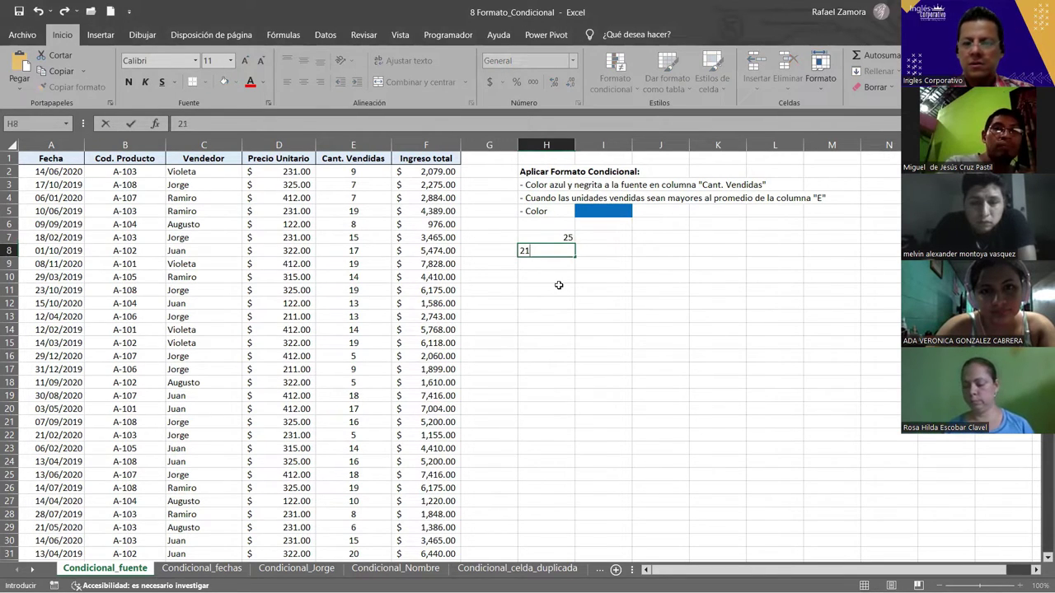
key("Return")
type("36")
key("Return")
type("56")
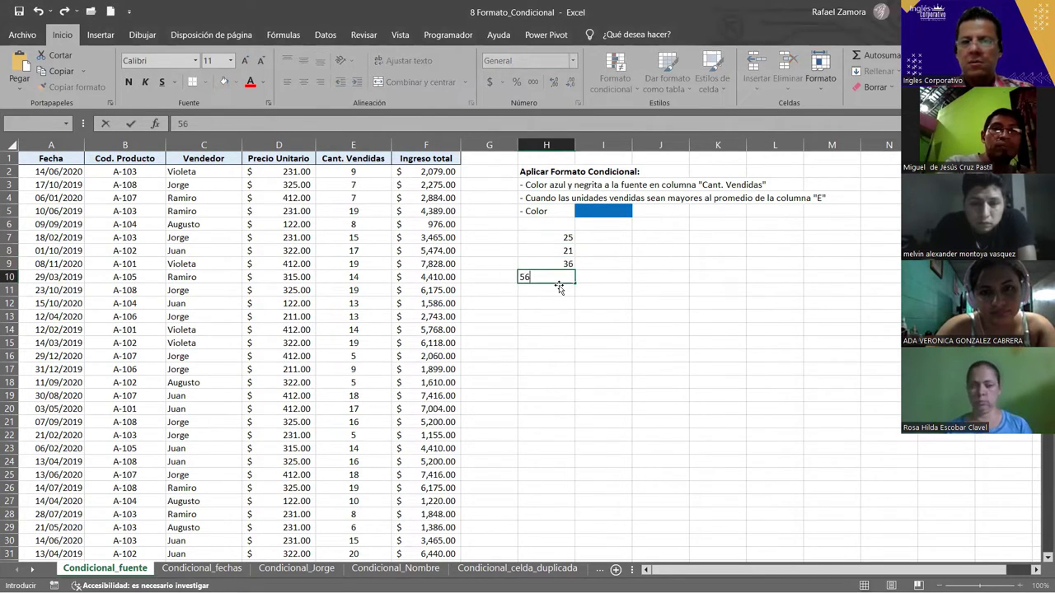
key("Return")
Step: In H13, start the formula =H7+H8+H9+H10/ by referencing the four cells
left_click(562, 327)
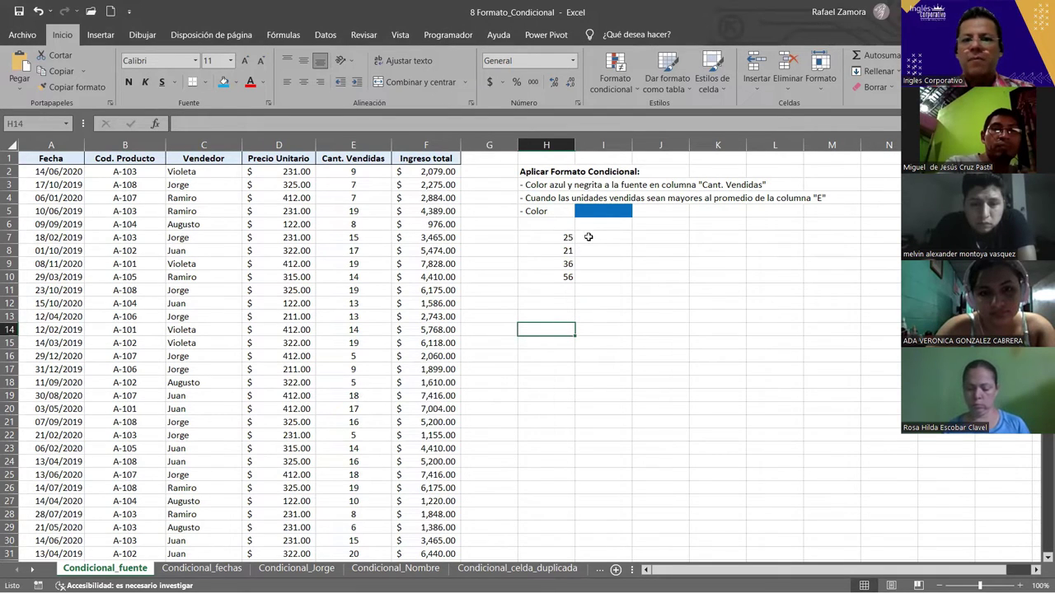
left_click(570, 316)
type("=")
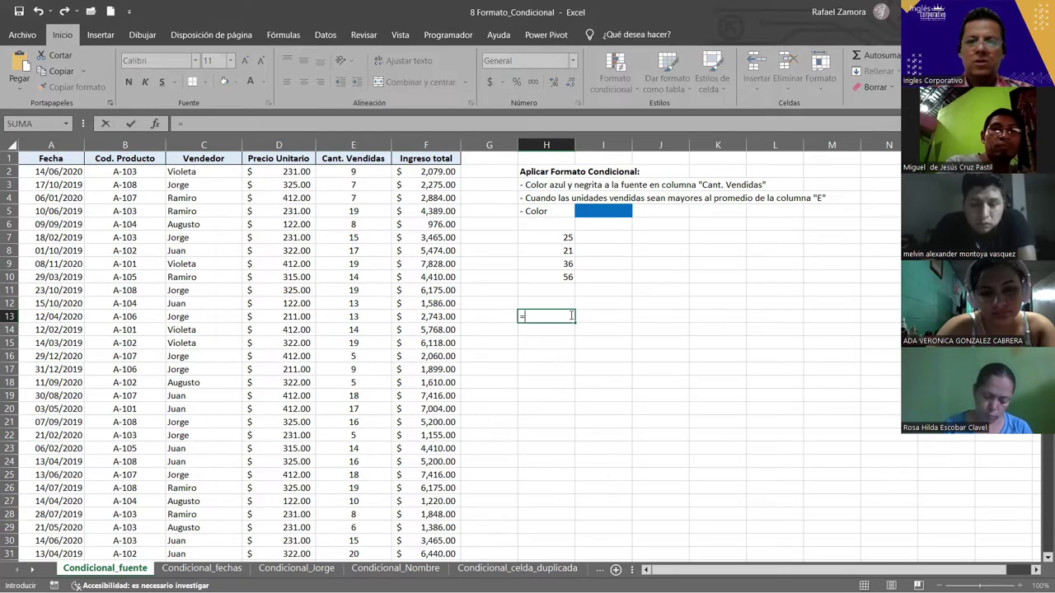
left_click(568, 235)
type("+")
left_click(568, 249)
type("+")
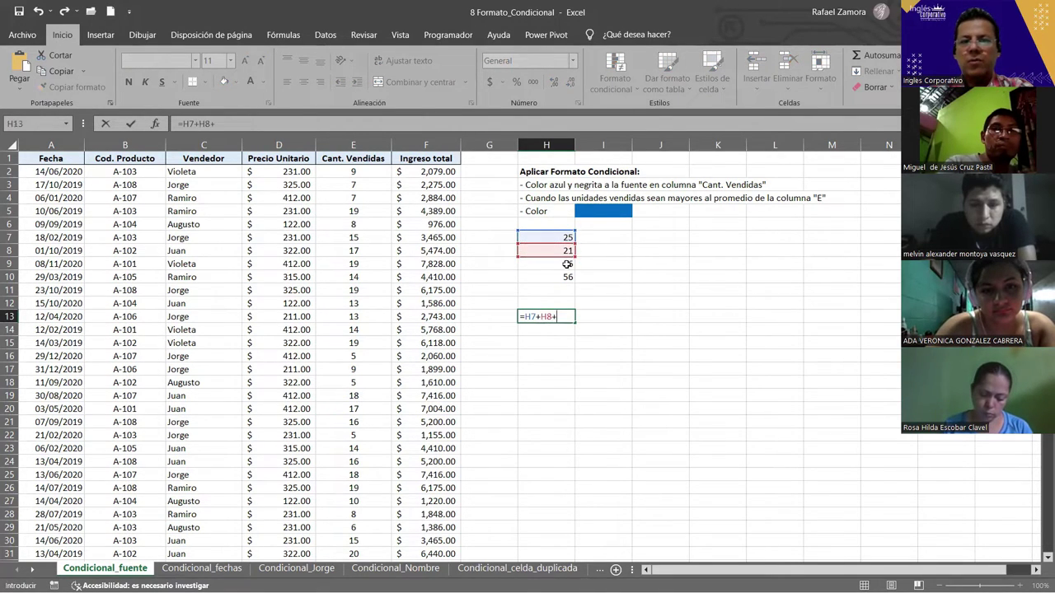
left_click(568, 263)
type("+")
left_click(567, 277)
type("/4")
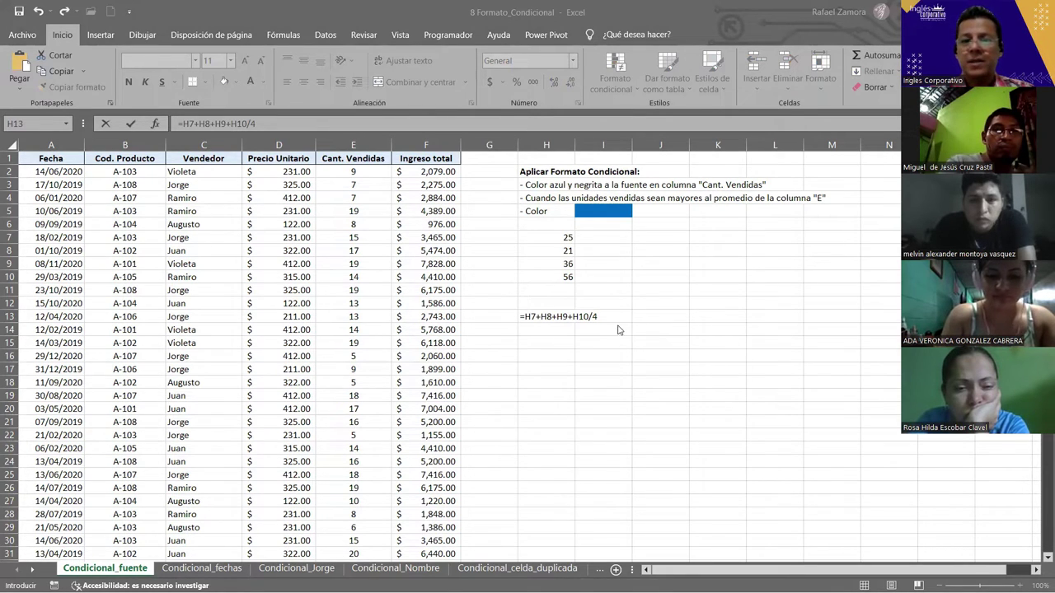
Step: Commit the H13 formula, then correct it to =(H7+H8+H9+H10)/4 so it shows 34.5
key("Return")
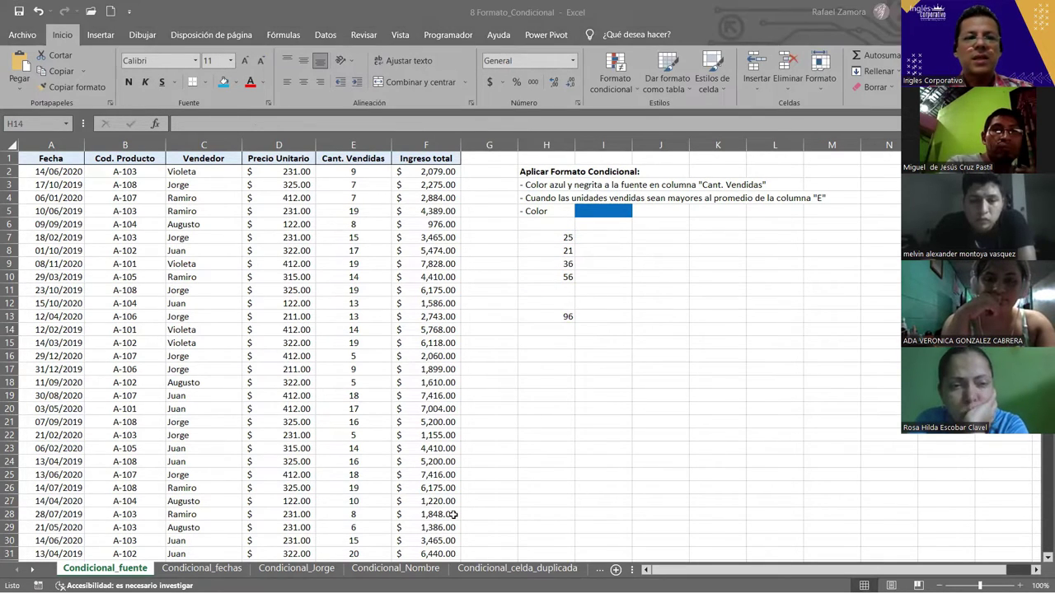
double_click(573, 317)
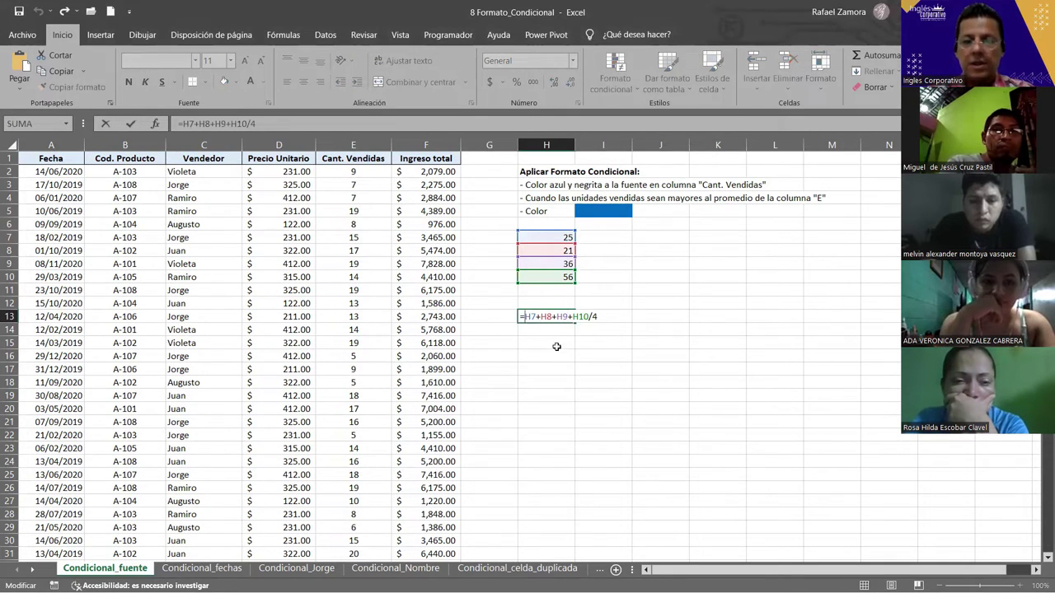
type("(")
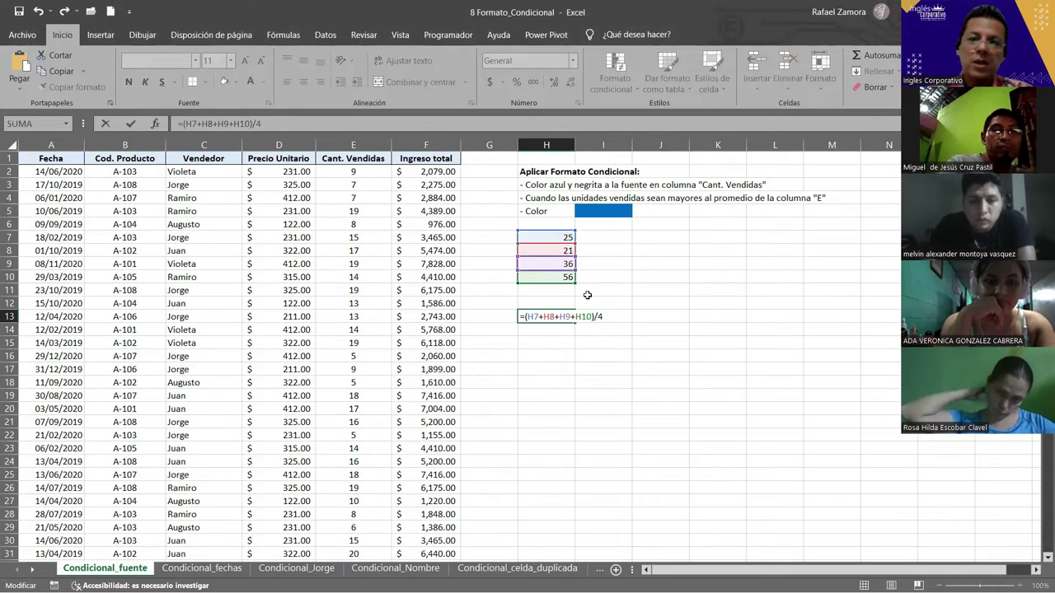
key("Return")
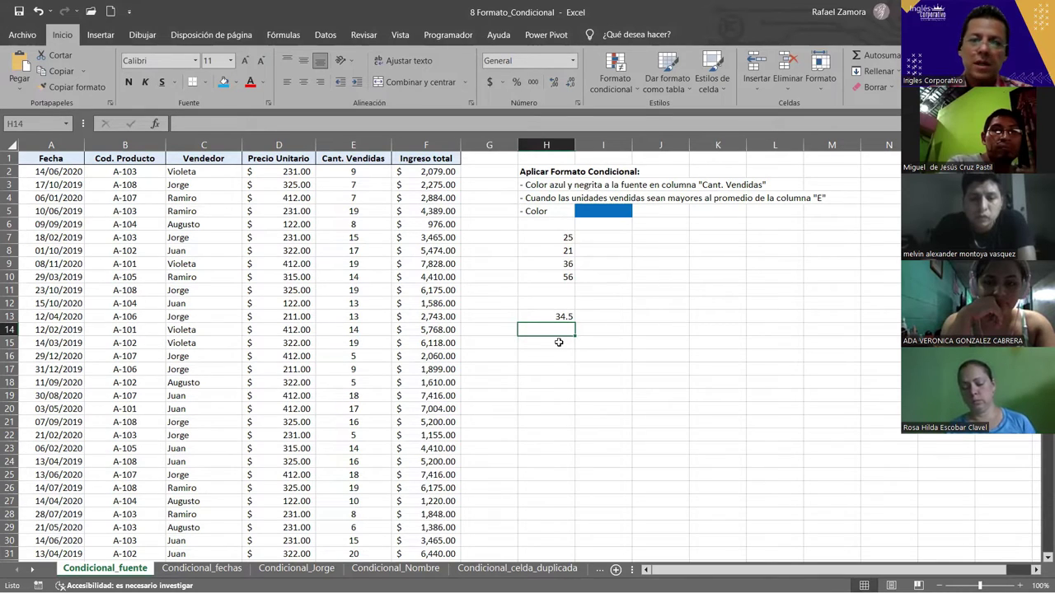
Step: Enter =PROMEDIO(H7:H10) in H15, then clear the practice values in H7:H17
left_click(556, 348)
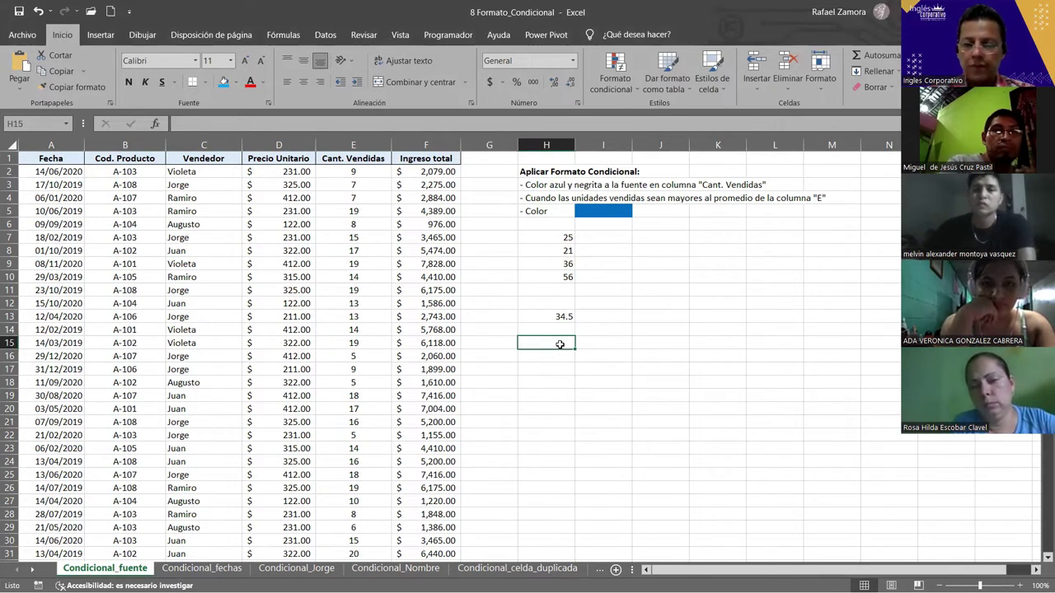
type("=p")
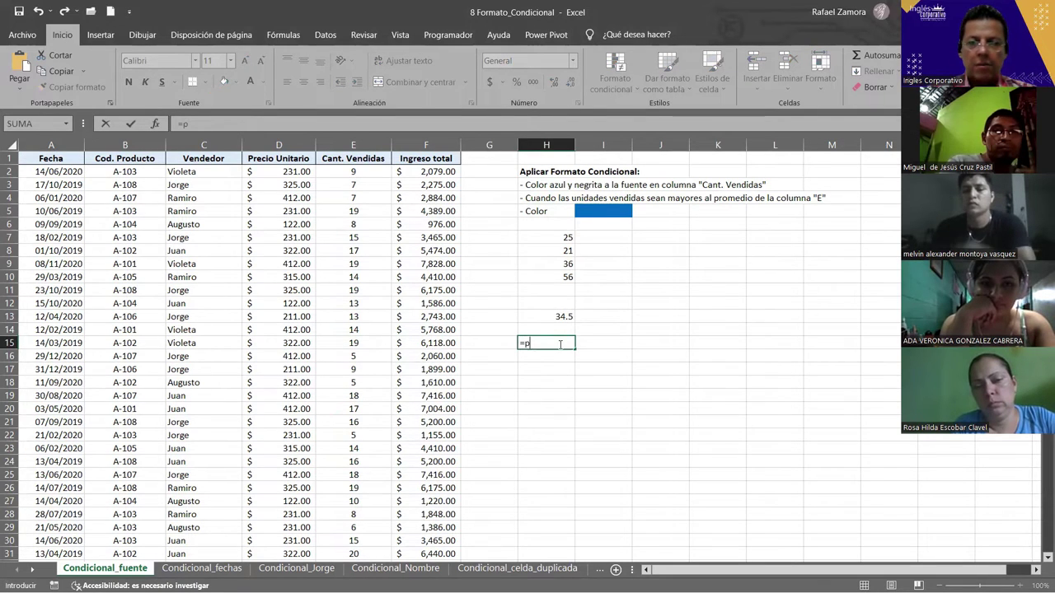
type("rom")
key("Tab")
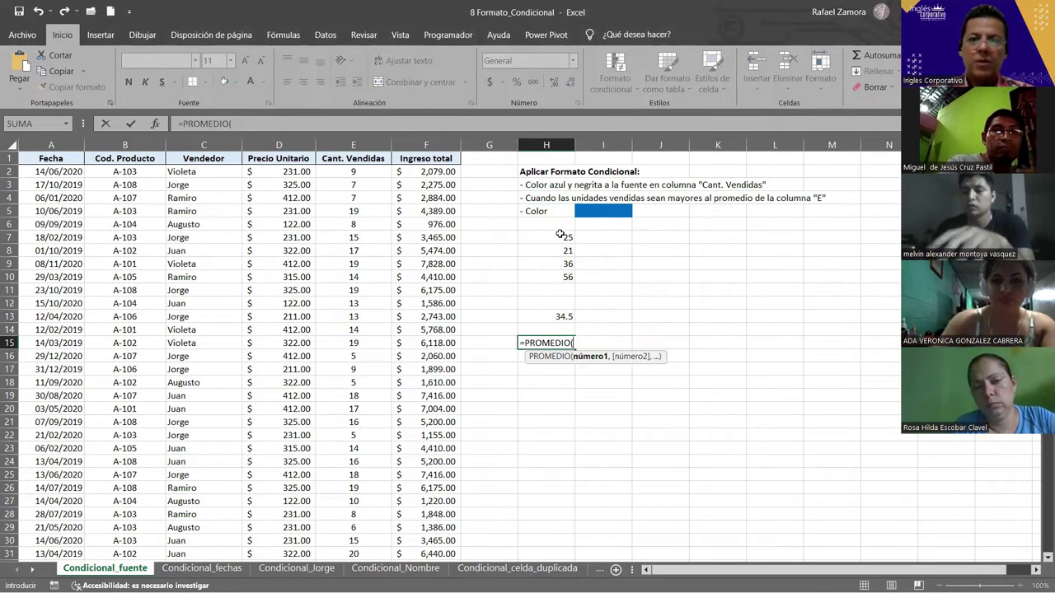
left_click_drag(559, 234, 557, 271)
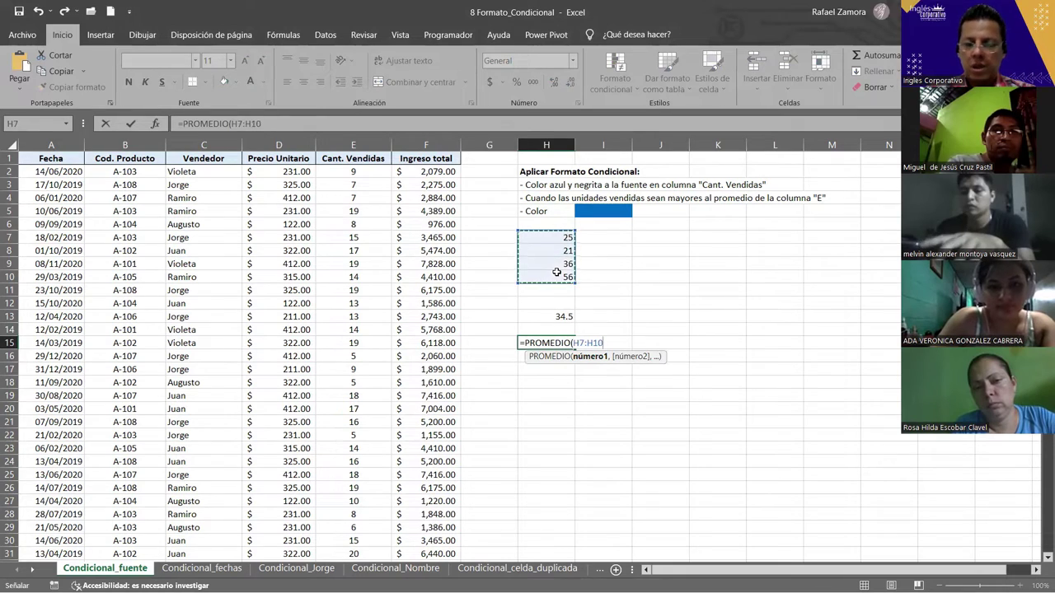
type(")")
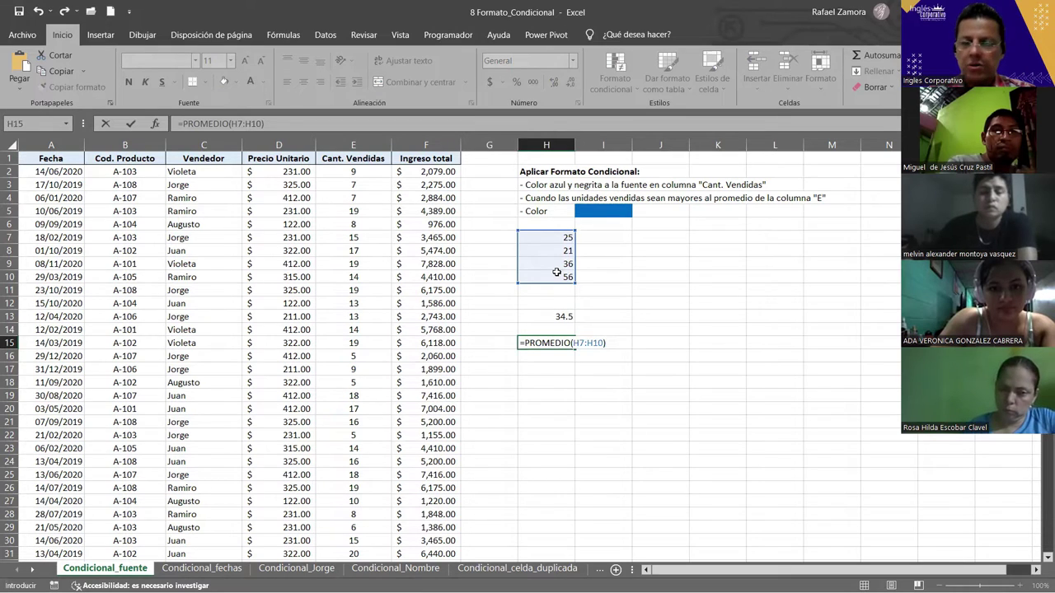
key("Return")
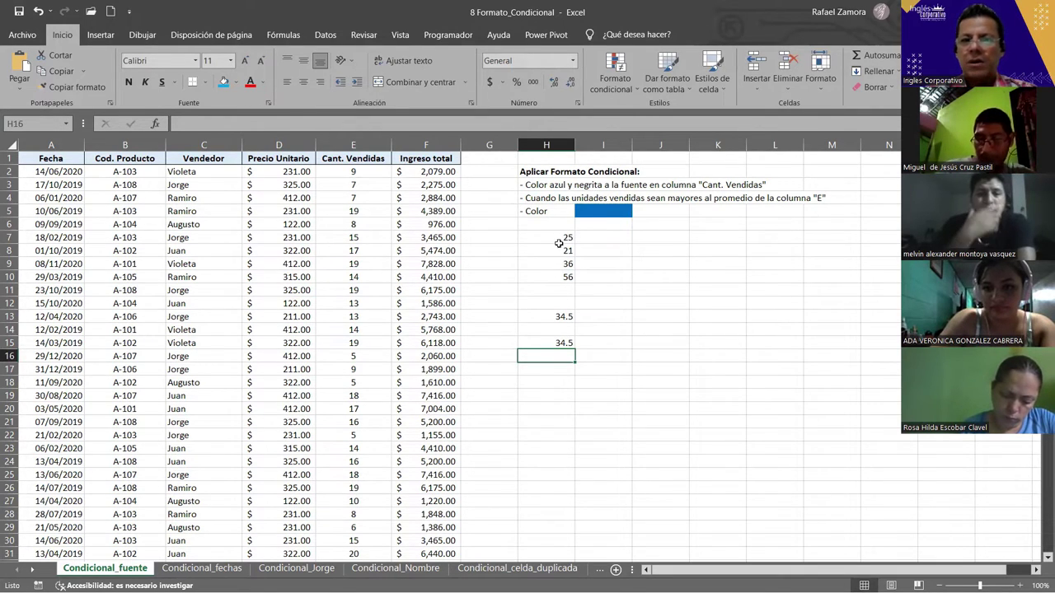
left_click_drag(558, 239, 545, 364)
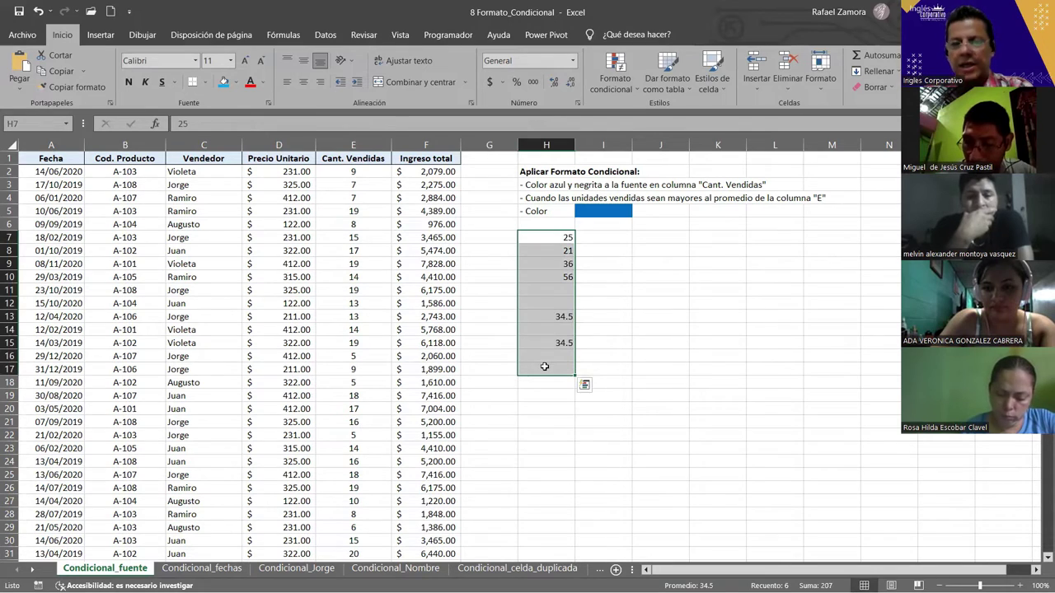
key("Delete")
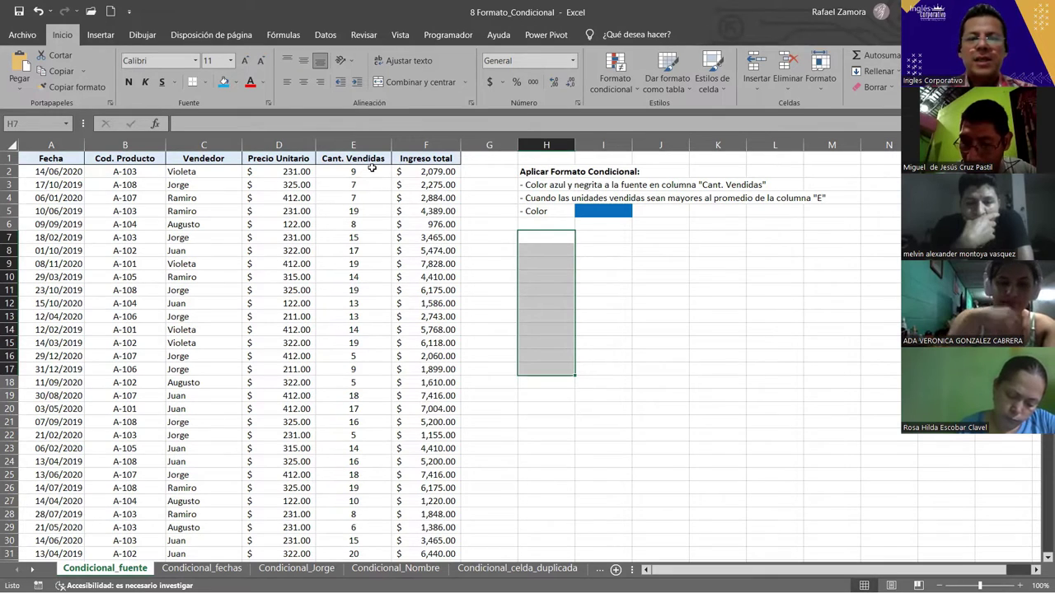
Step: Practise Ctrl+arrow and Ctrl+Shift+arrow shortcuts to move through and select column E data
left_click(372, 171)
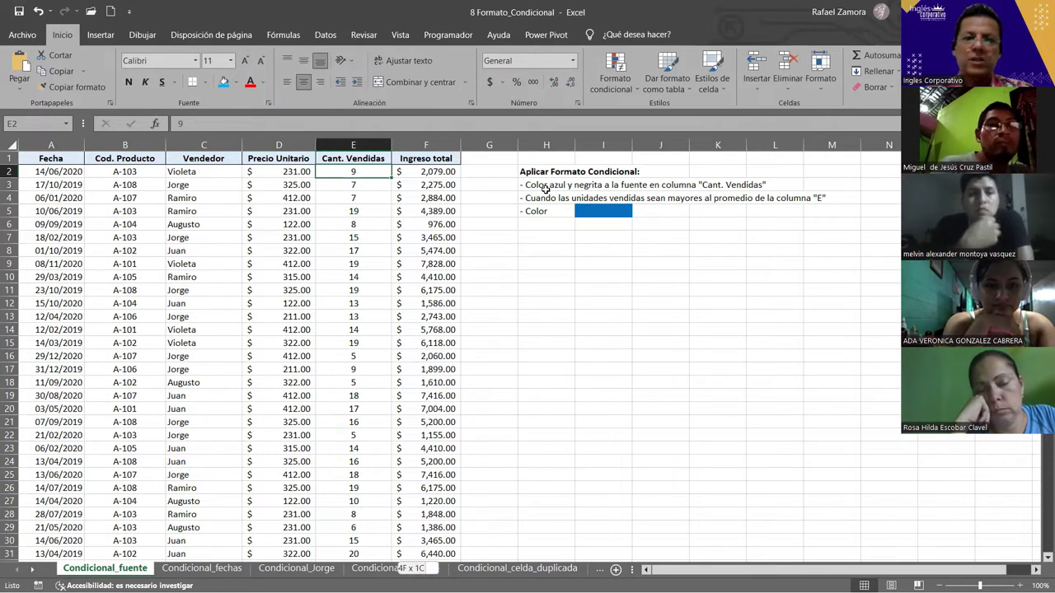
key("shift+Up")
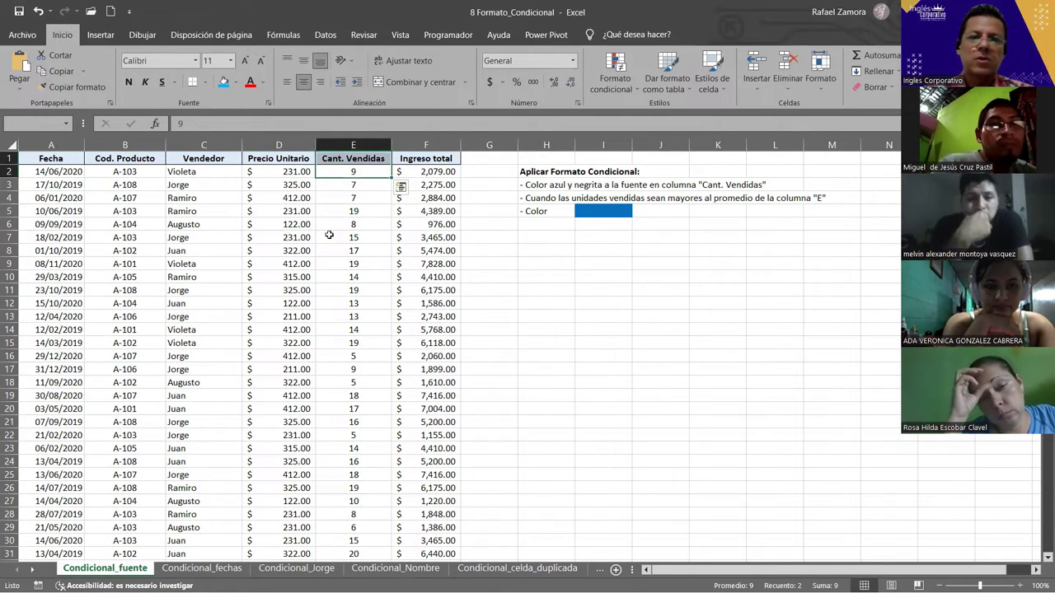
left_click(356, 172)
key("ctrl+shift+Down")
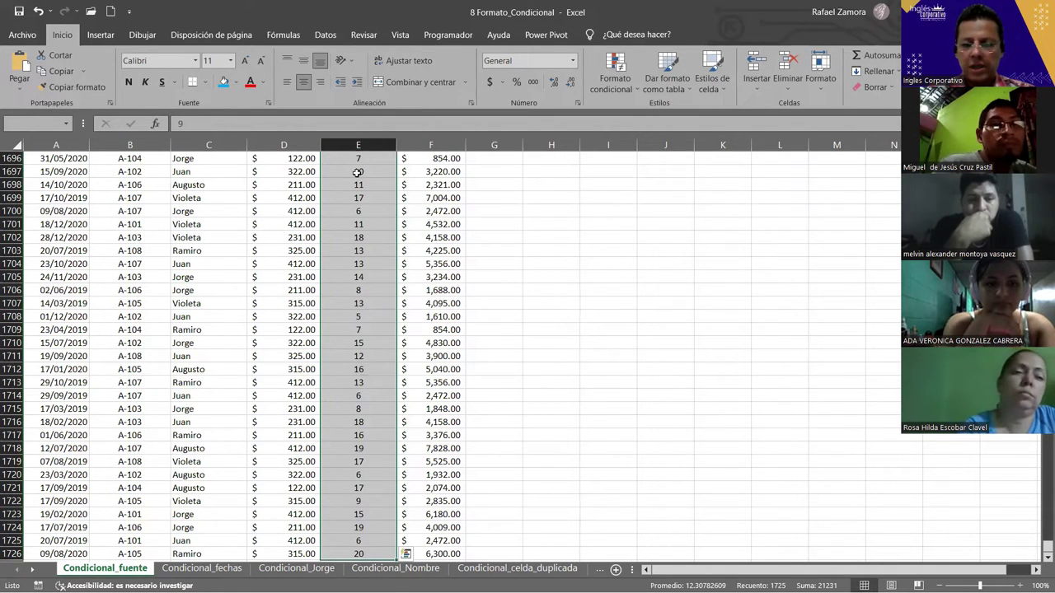
key("shift+Up")
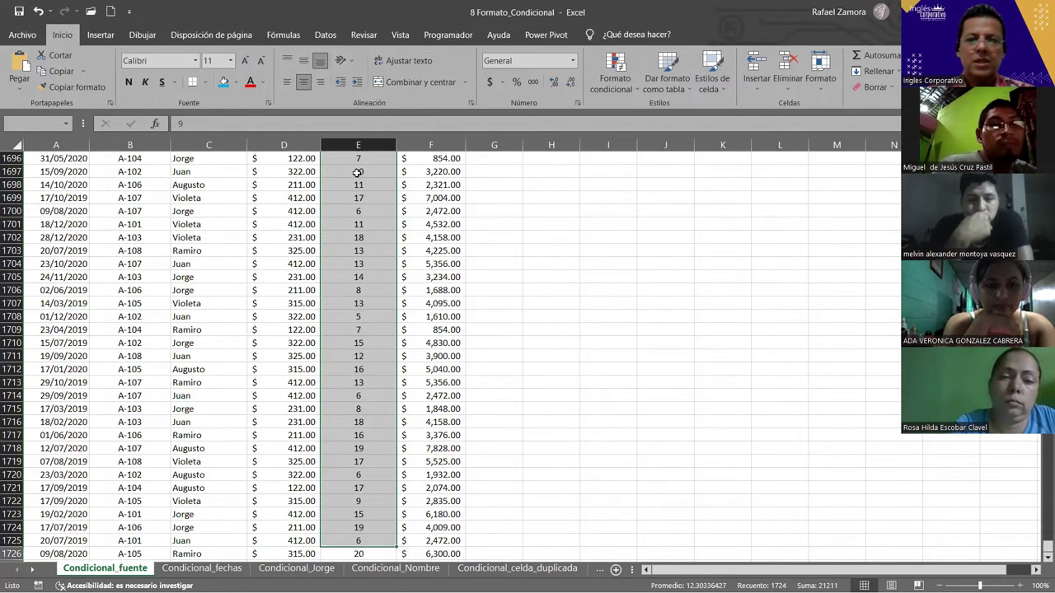
key("shift+BackSpace")
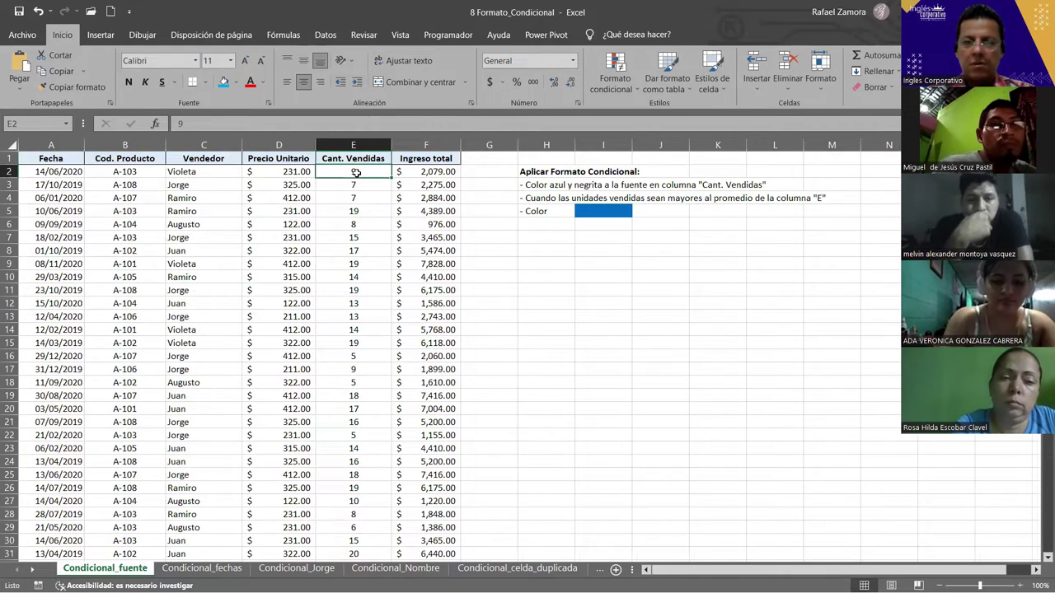
key("ctrl+Down")
key("ctrl+shift+Up")
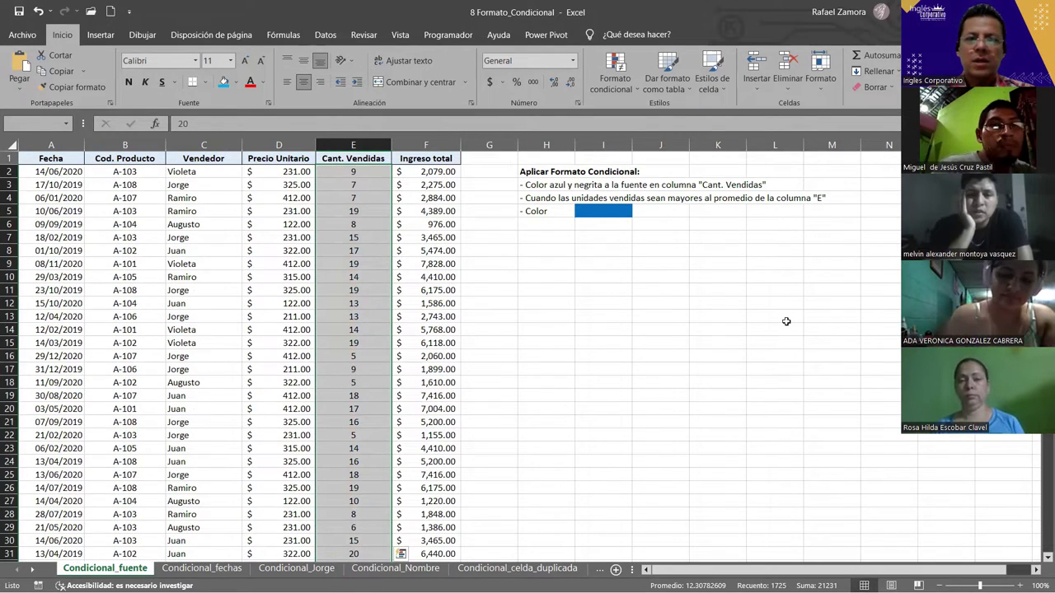
key("ctrl+Down")
key("ctrl+Up")
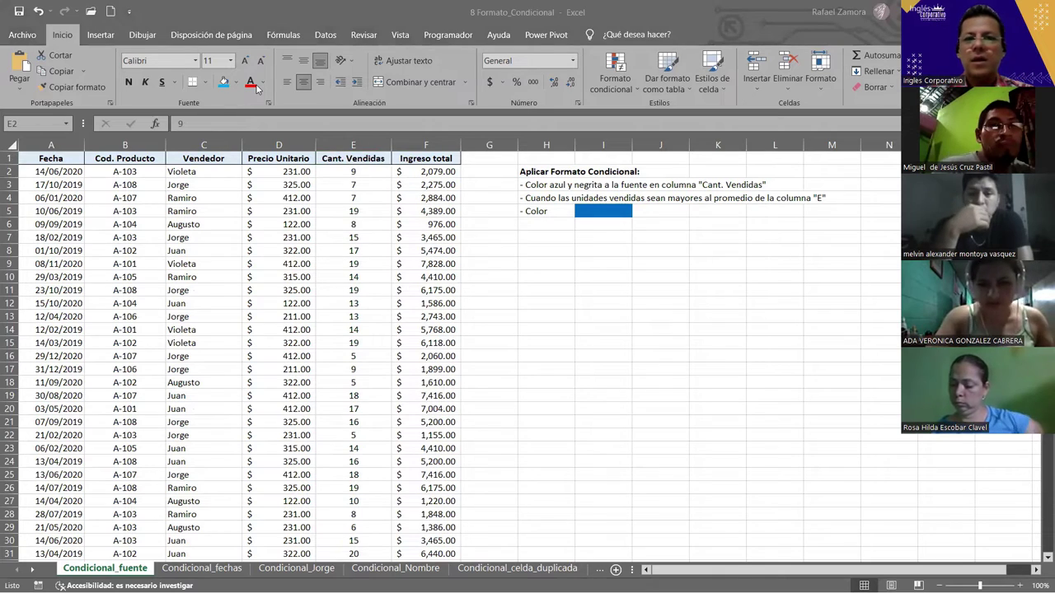
Step: Select the Cant. Vendidas values E2 to E1726, excluding the header
left_click(378, 171)
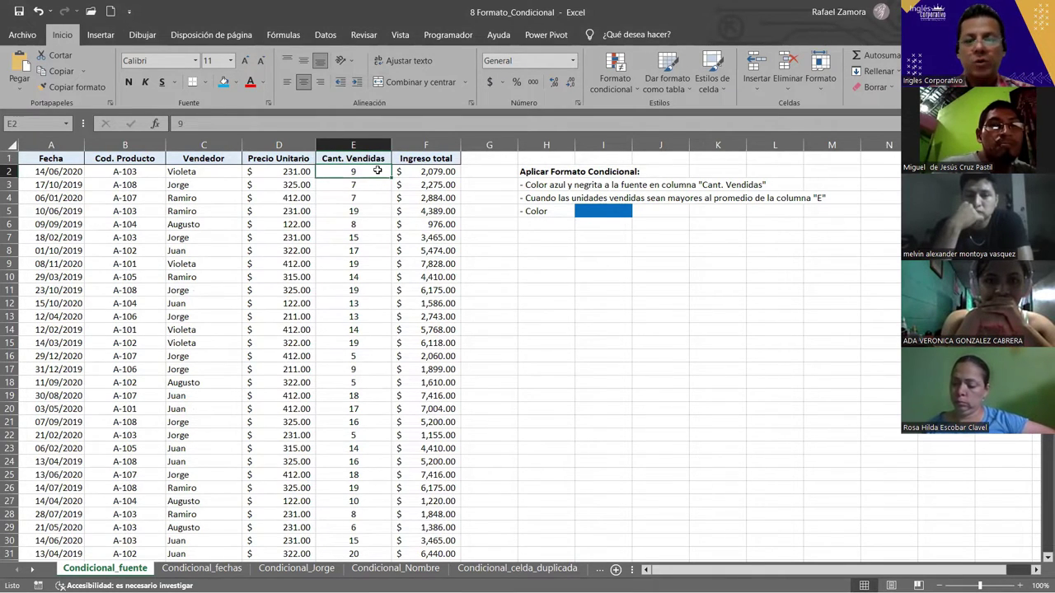
key("ctrl+Down")
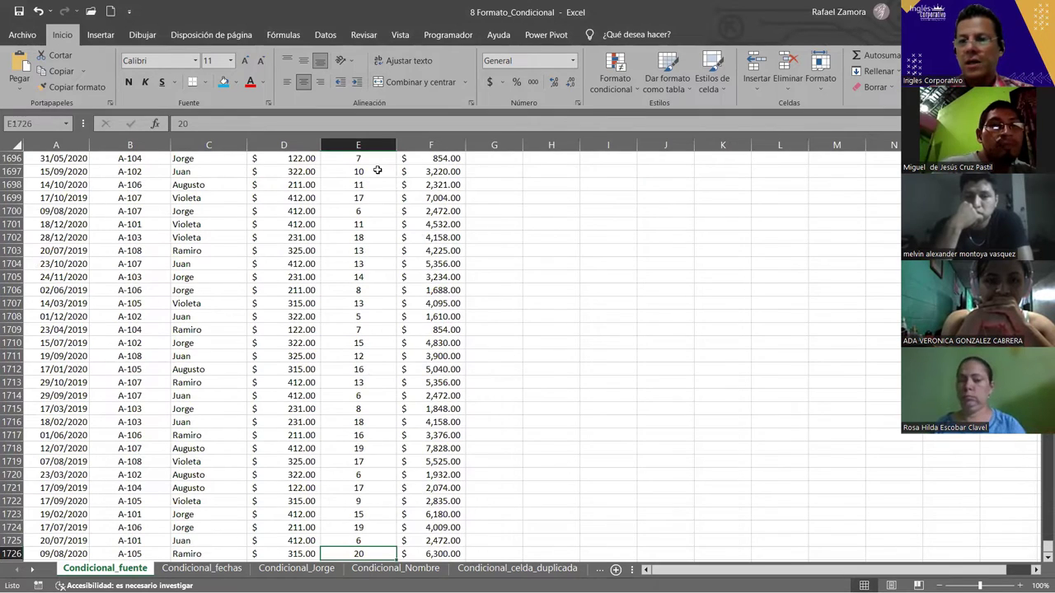
key("ctrl+shift+Up")
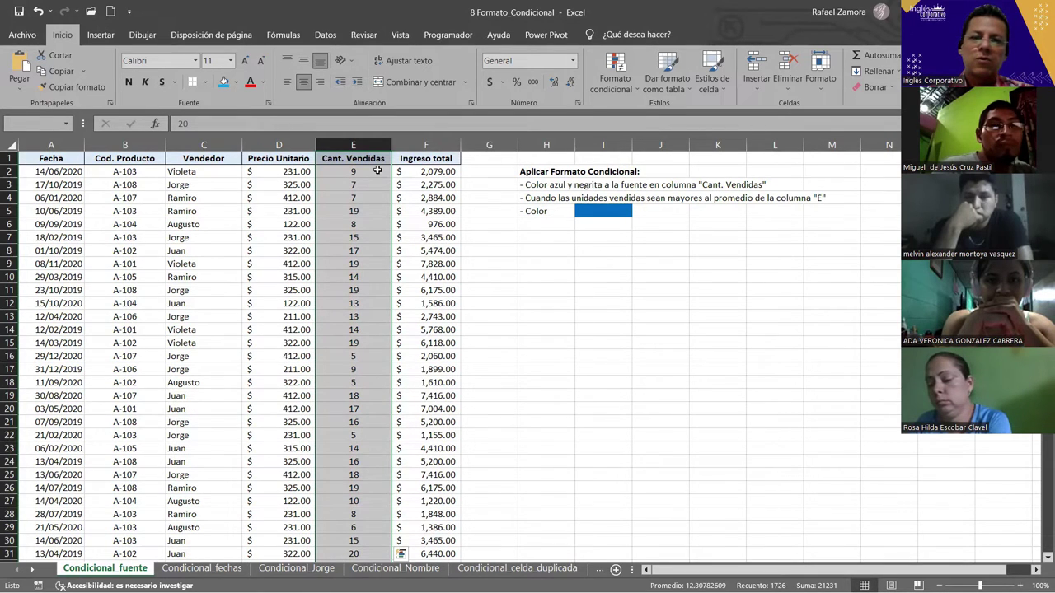
left_click(376, 170, "shift")
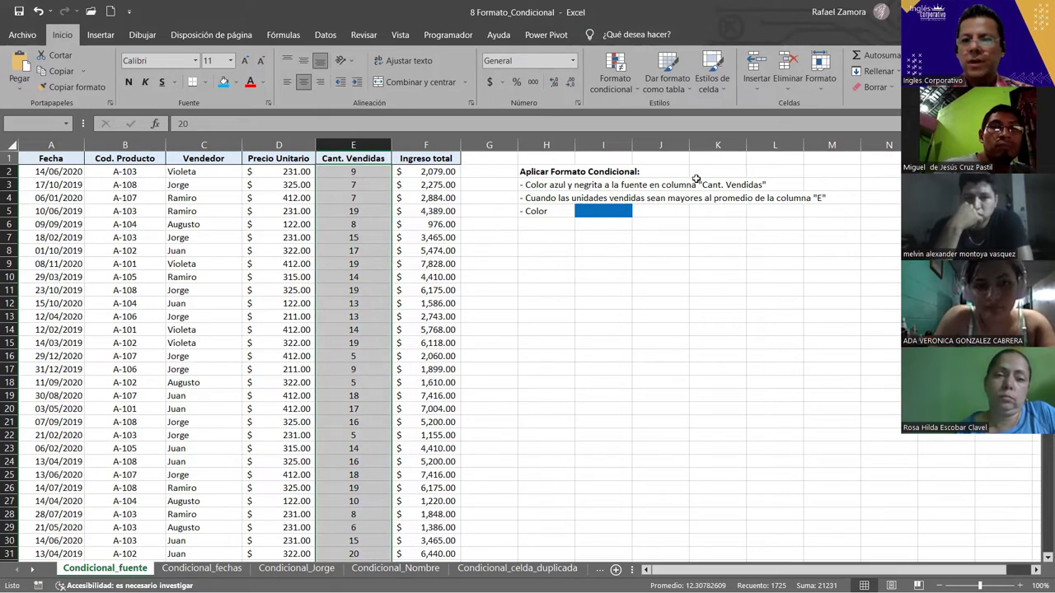
Step: Open a new conditional formatting rule from the Formato condicional menu
left_click(637, 88)
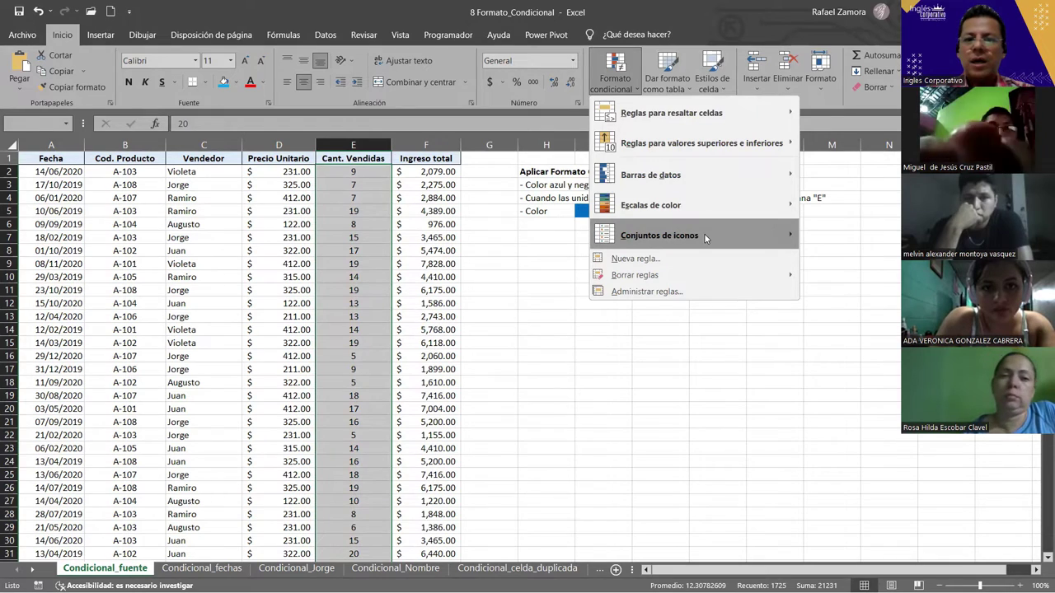
mouse_move(706, 235)
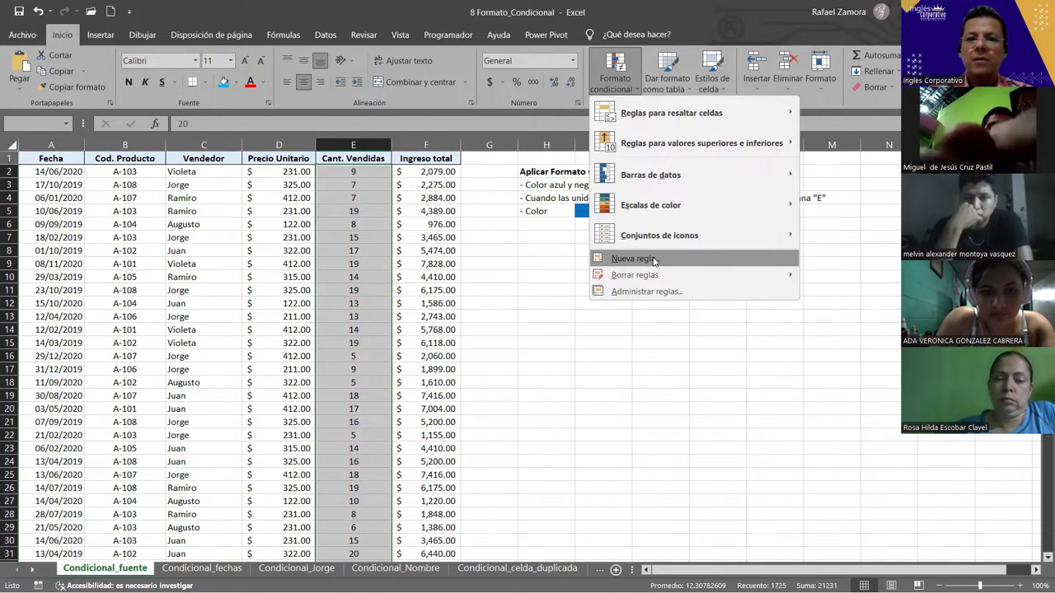
left_click(655, 261)
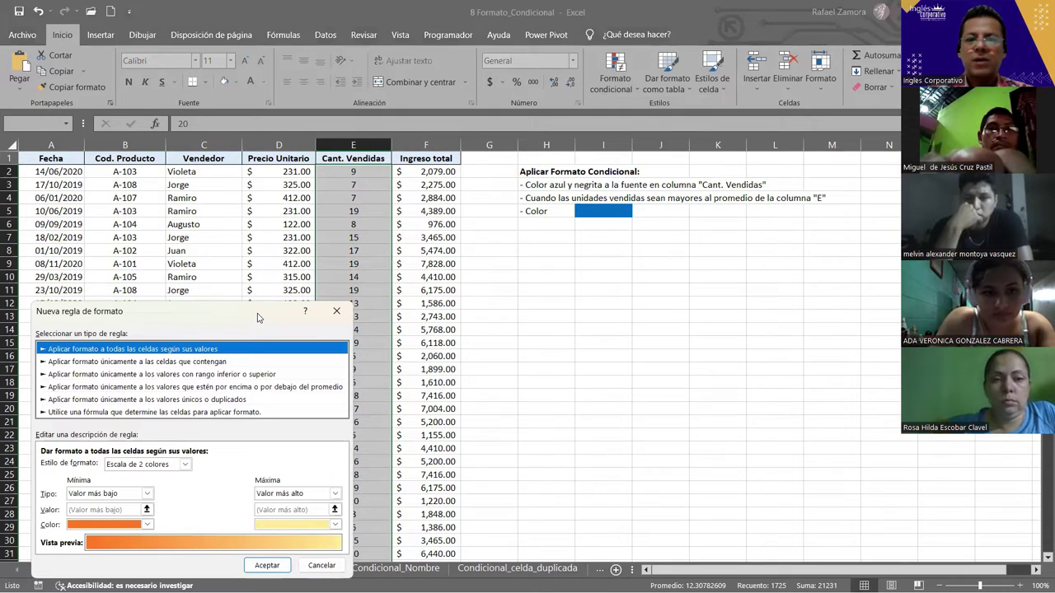
left_click_drag(257, 317, 675, 263)
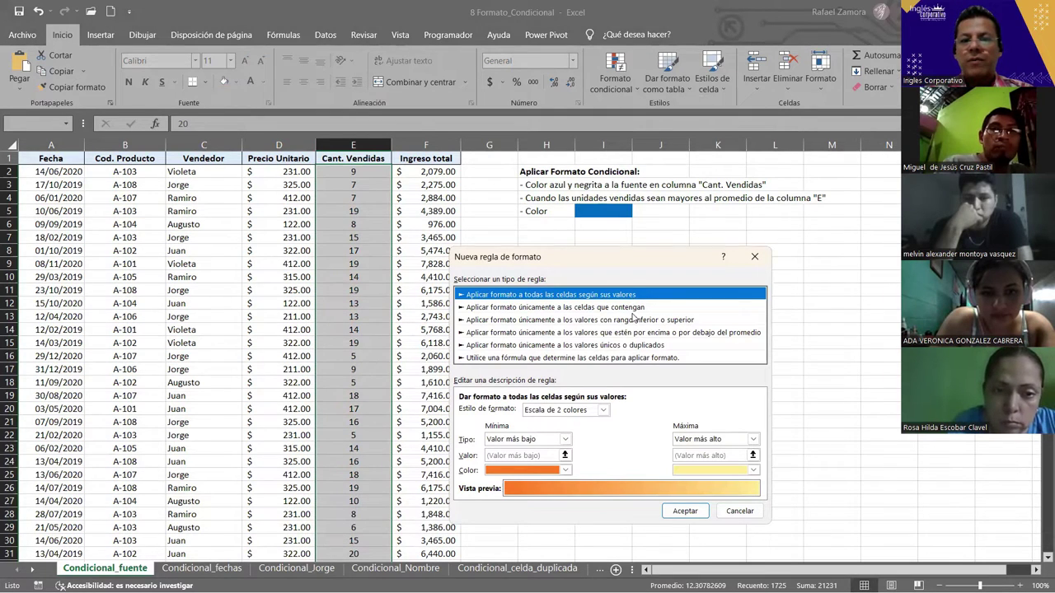
Step: Browse the rule types and choose 'Aplicar formato únicamente a las celdas que contengan'
key("Down")
key("Down")
key("Down")
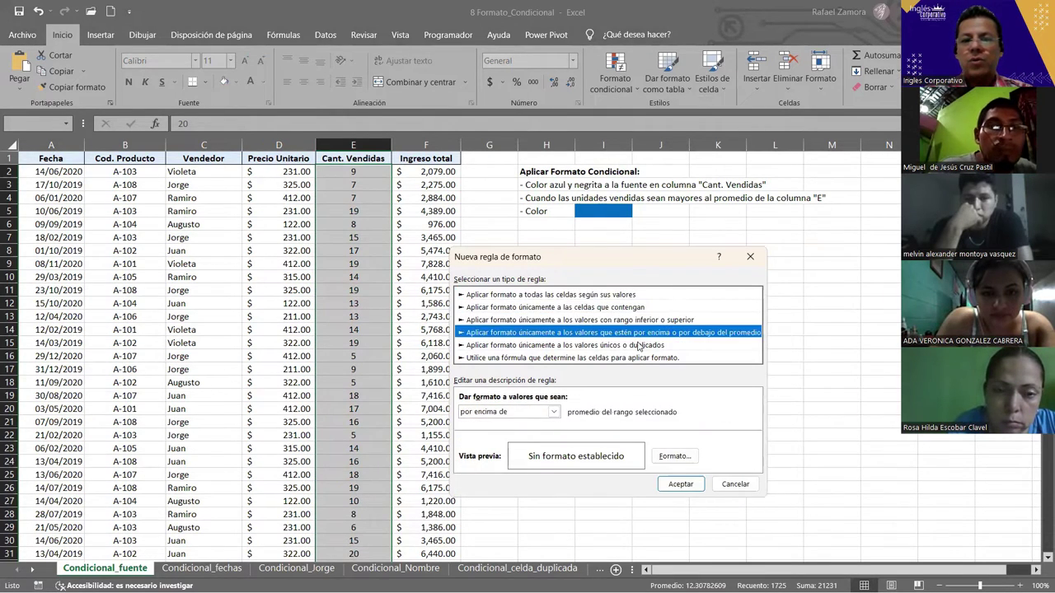
key("Down")
key("Down")
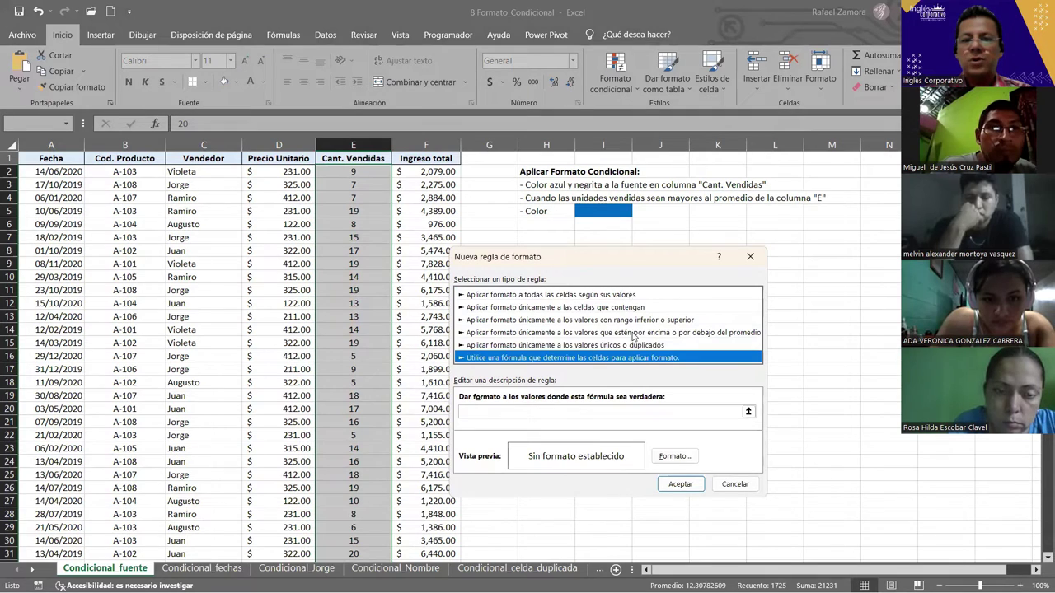
left_click(636, 334)
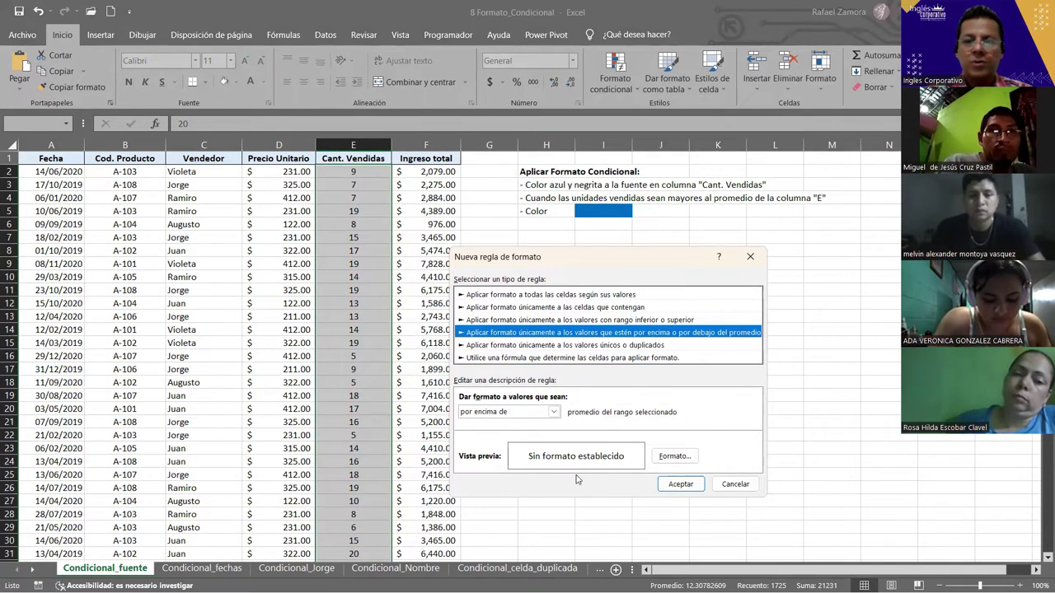
left_click(637, 319)
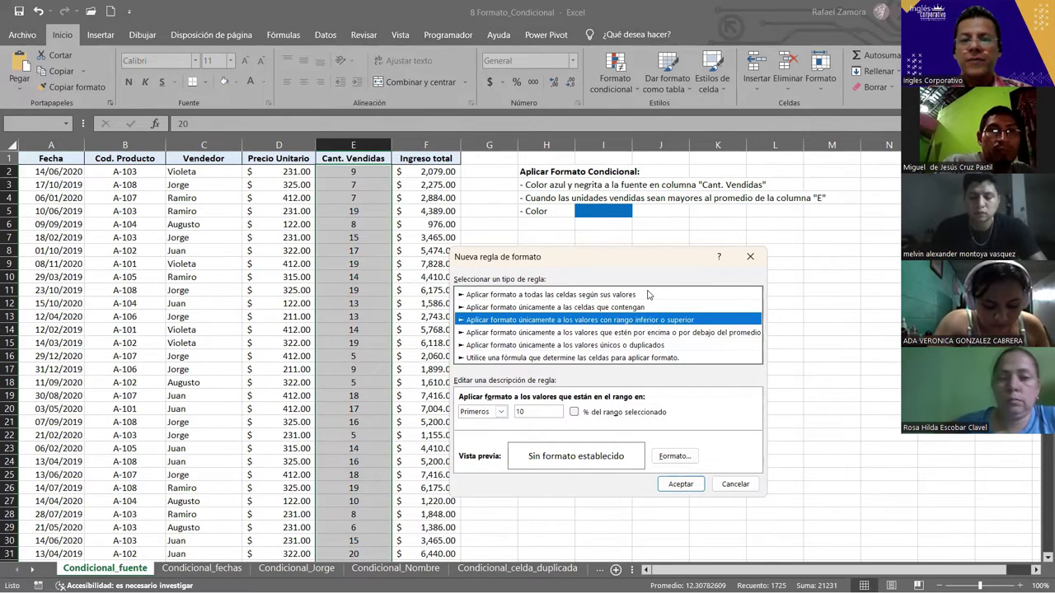
left_click(648, 294)
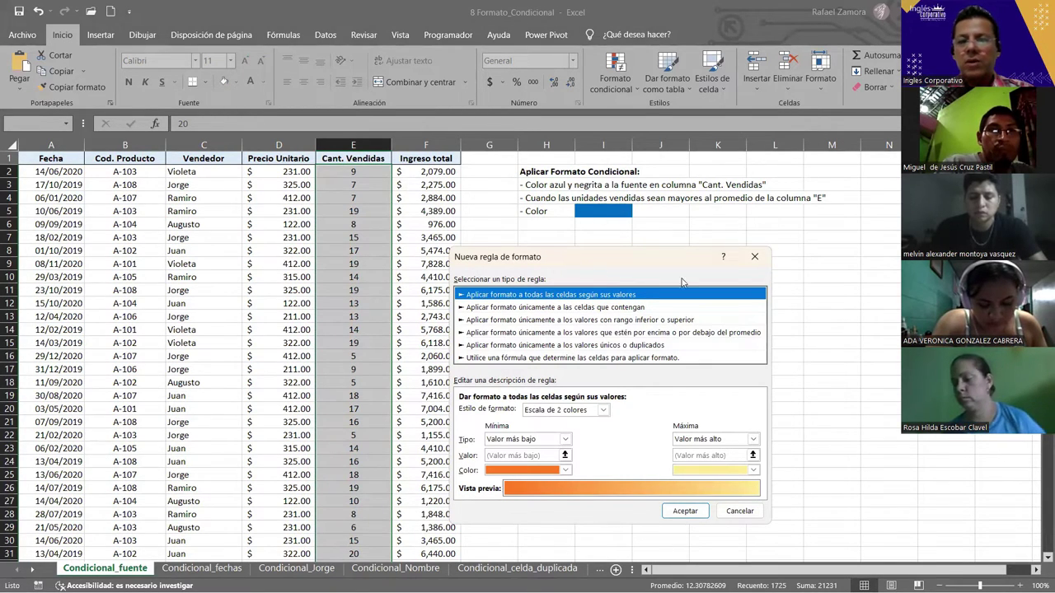
left_click(589, 308)
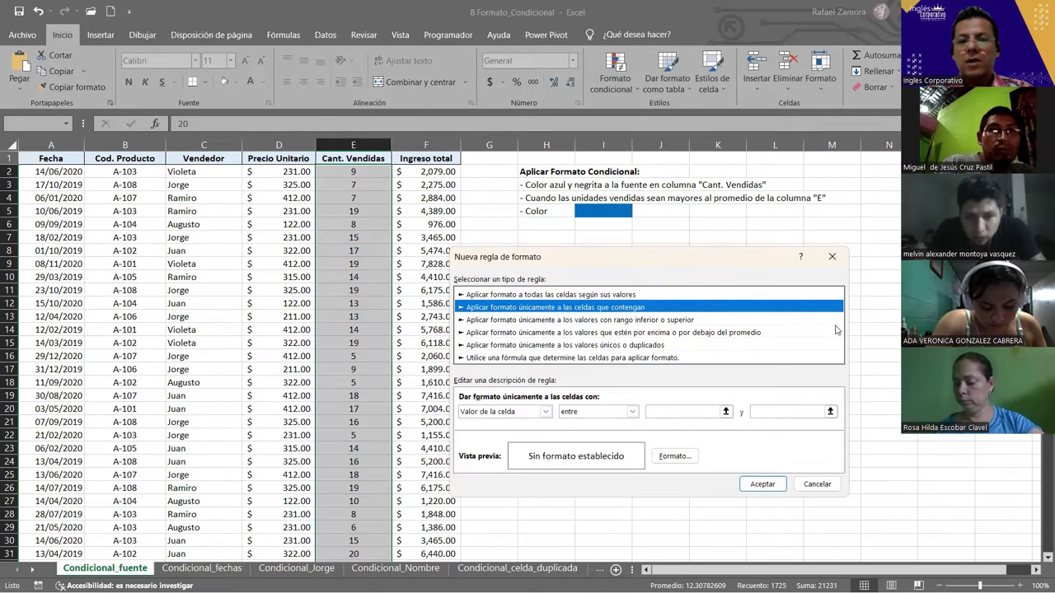
Step: Review the cell-value and operator options, then switch to the above-or-below-average rule type
left_click(546, 412)
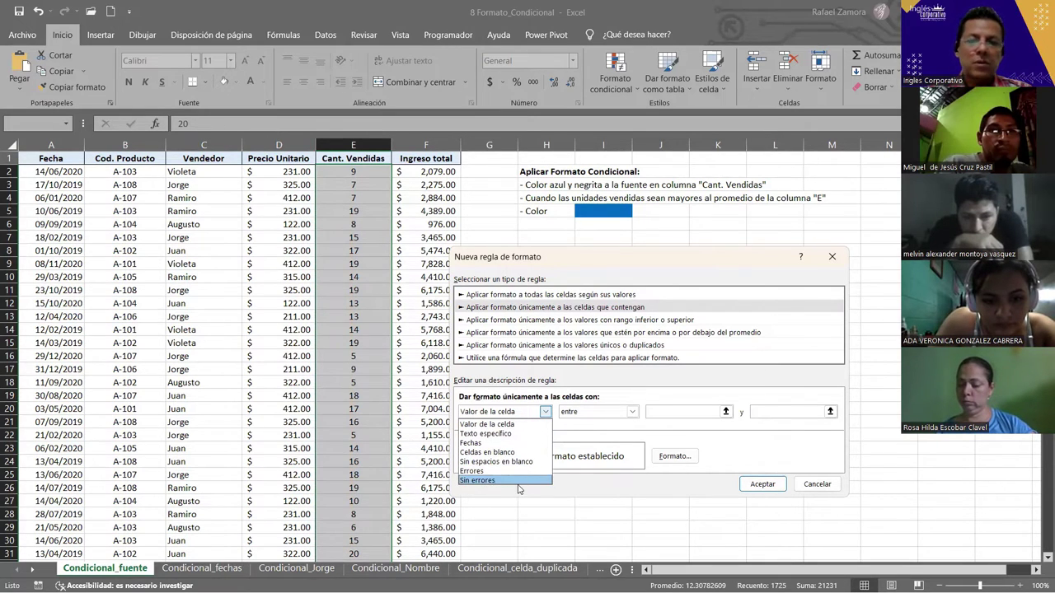
left_click(612, 412)
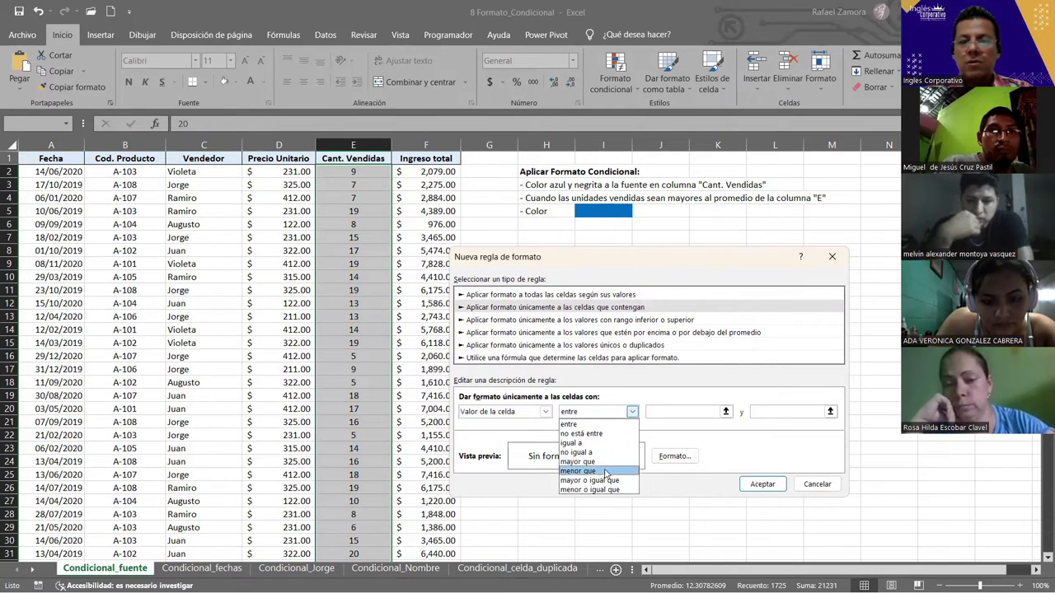
left_click(612, 423)
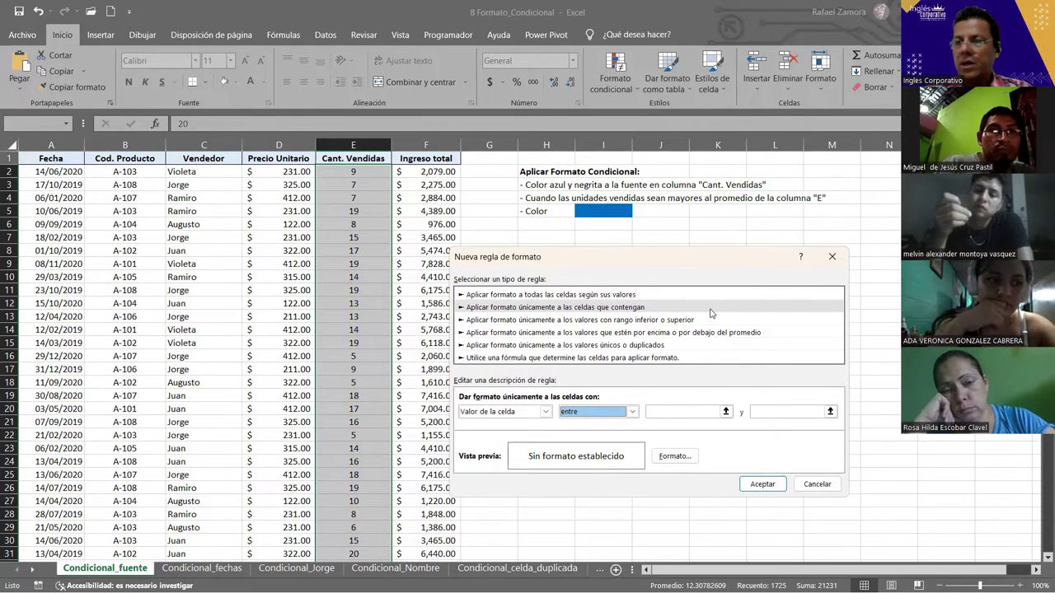
left_click(660, 320)
left_click(663, 332)
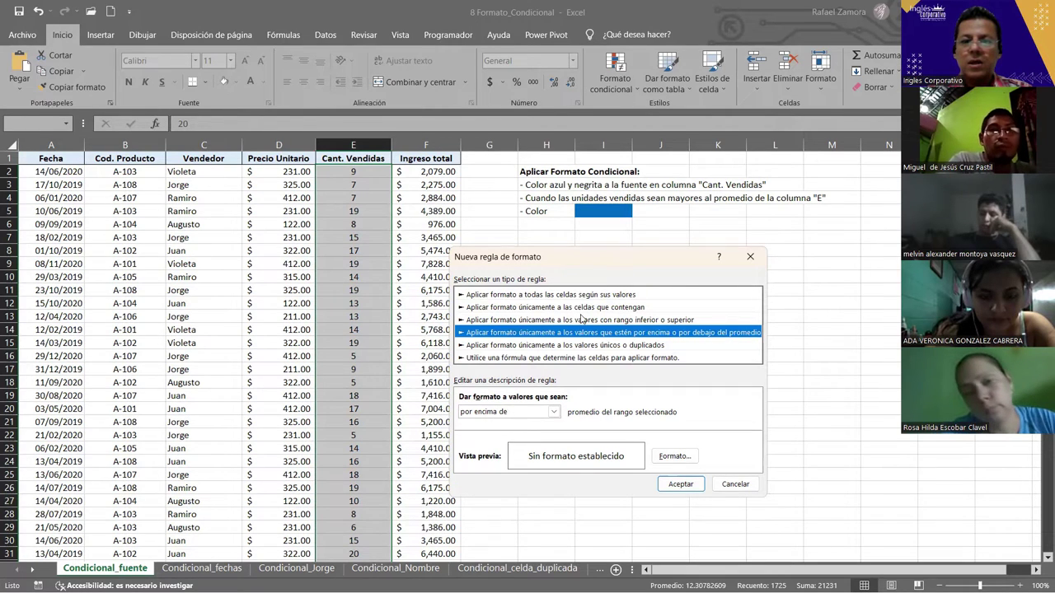
left_click(553, 414)
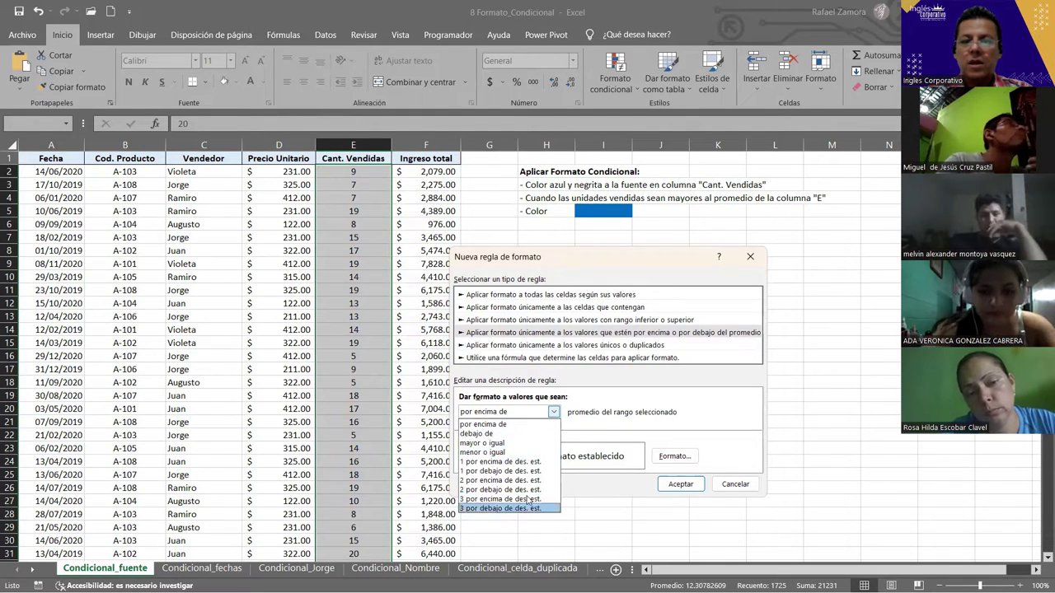
left_click(522, 424)
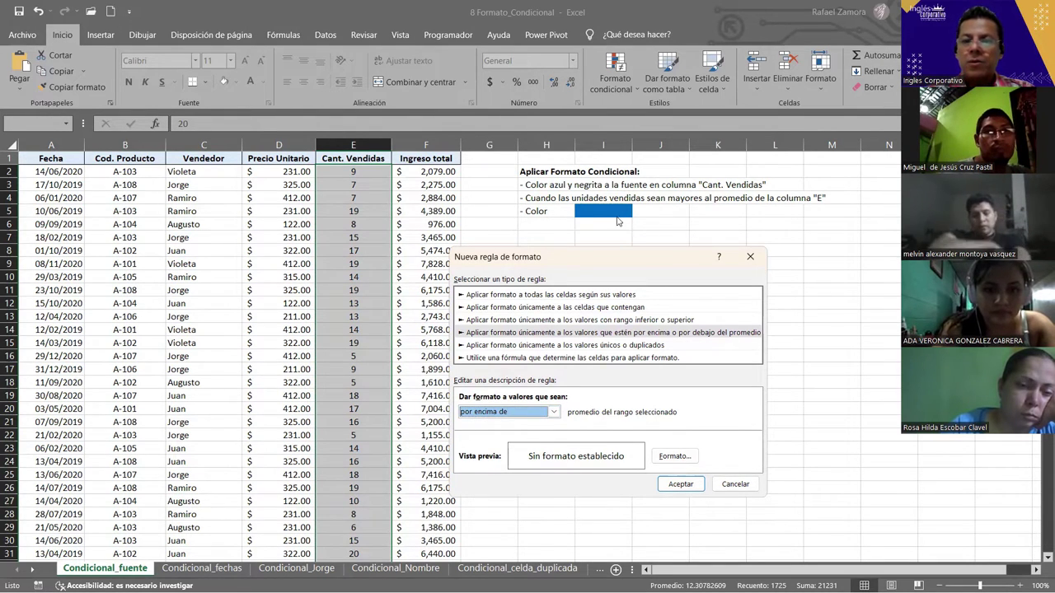
left_click(515, 333)
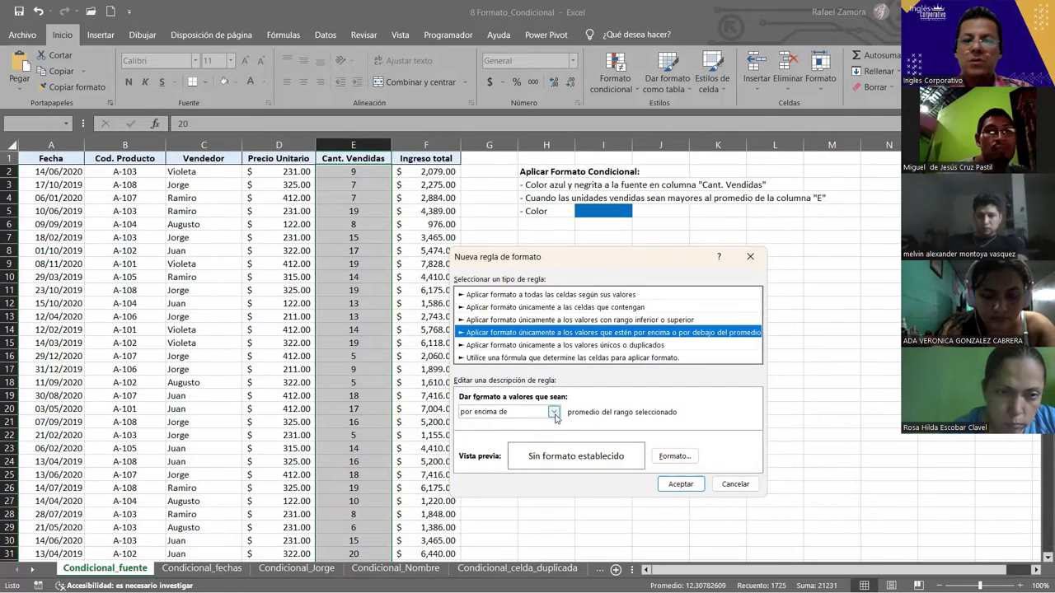
left_click(553, 412)
left_click(502, 424)
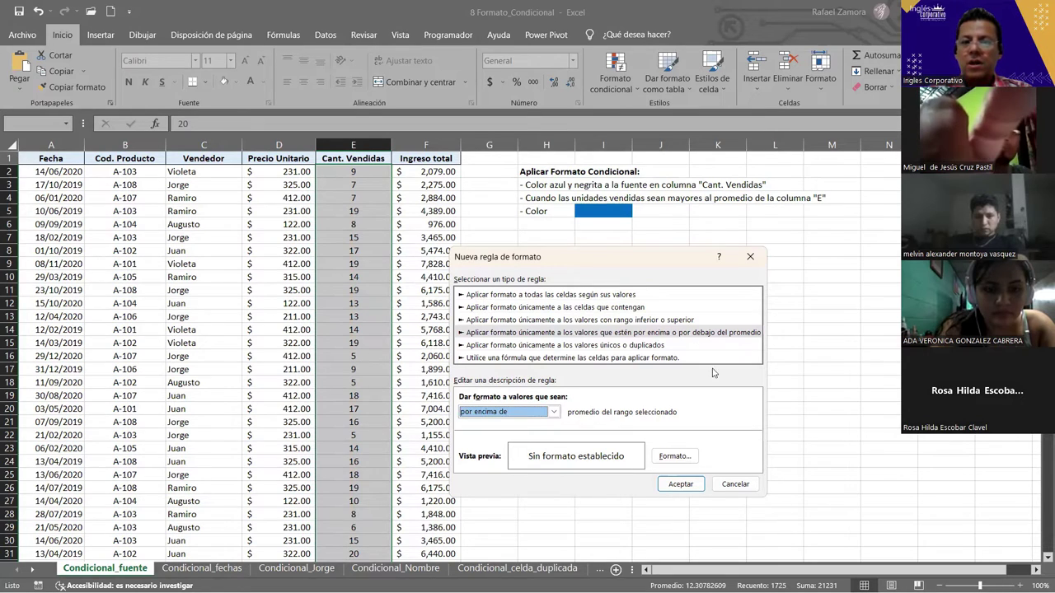
Step: Give the rule a blue, bold (Negrita) font and apply it to the selected values
left_click(683, 459)
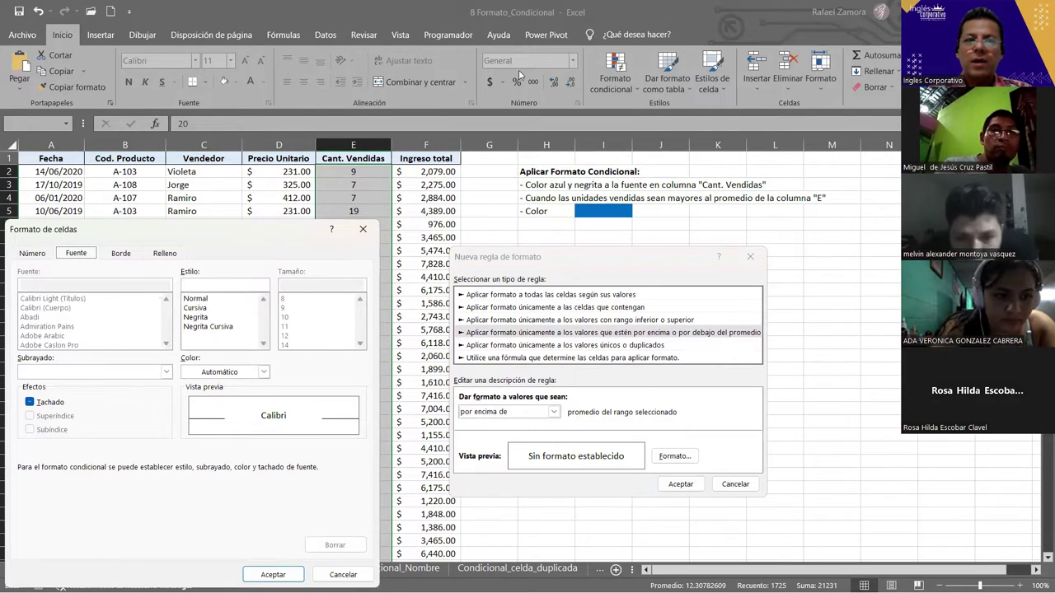
left_click_drag(258, 230, 524, 35)
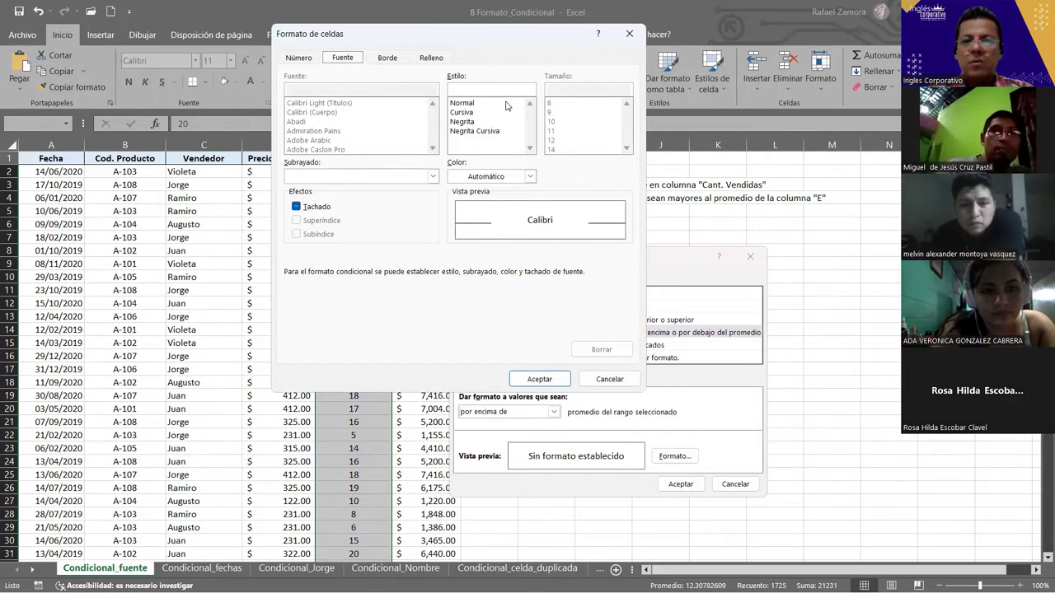
left_click(529, 176)
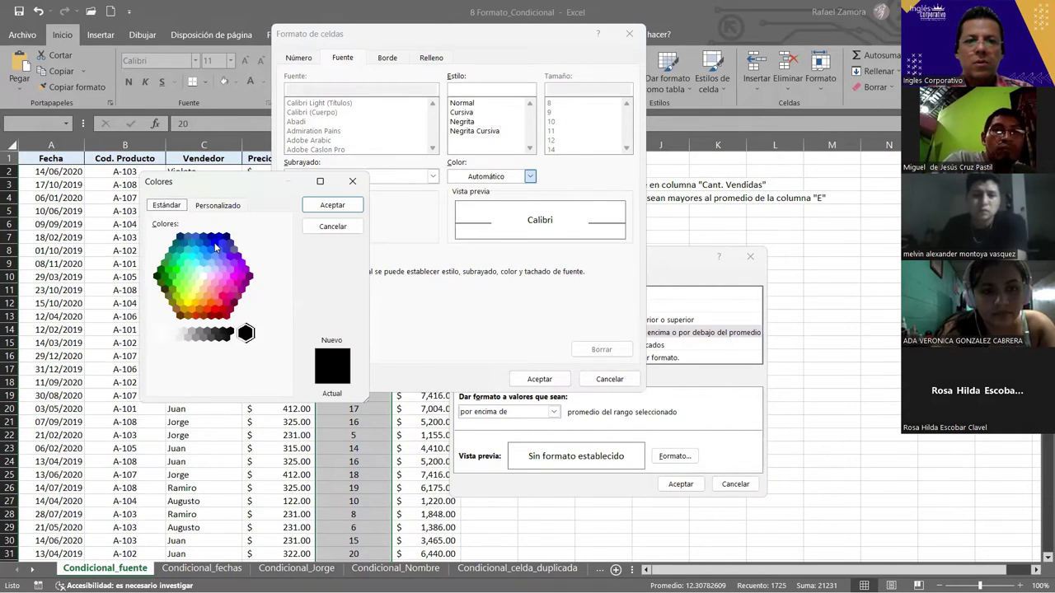
left_click(214, 243)
left_click(333, 206)
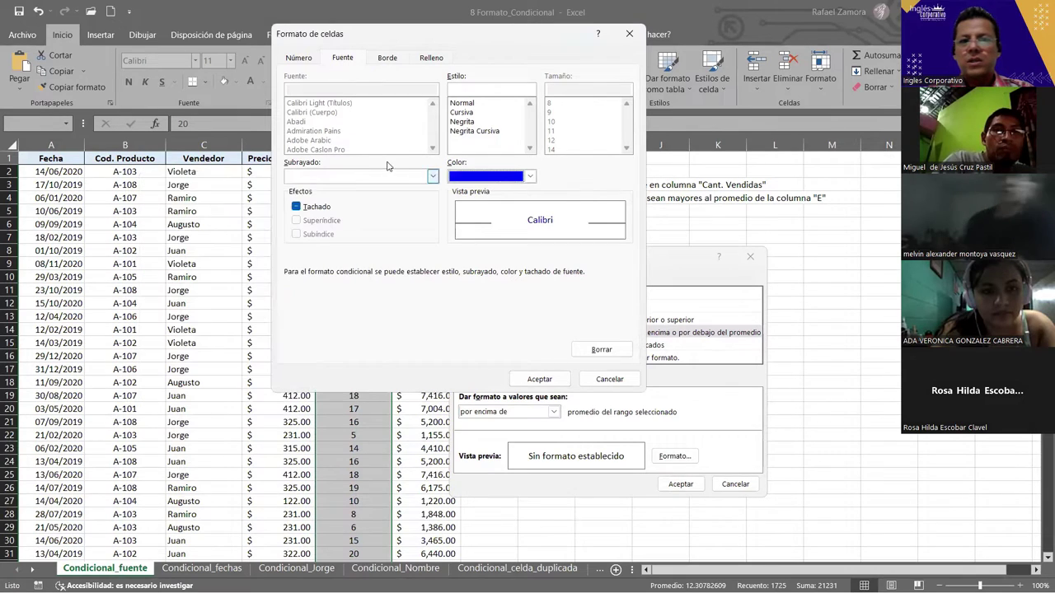
left_click(463, 122)
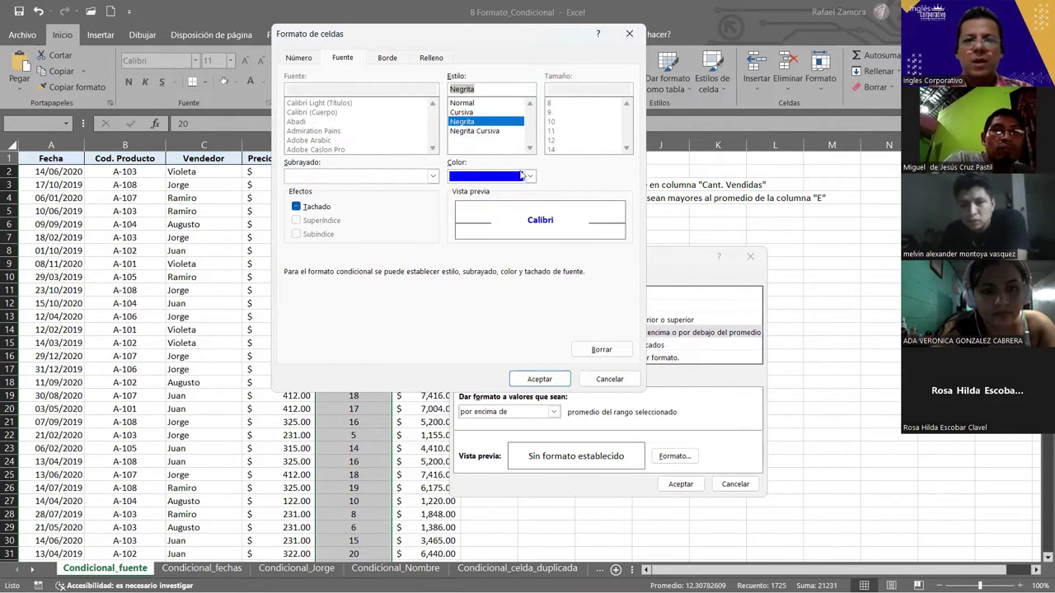
left_click(553, 380)
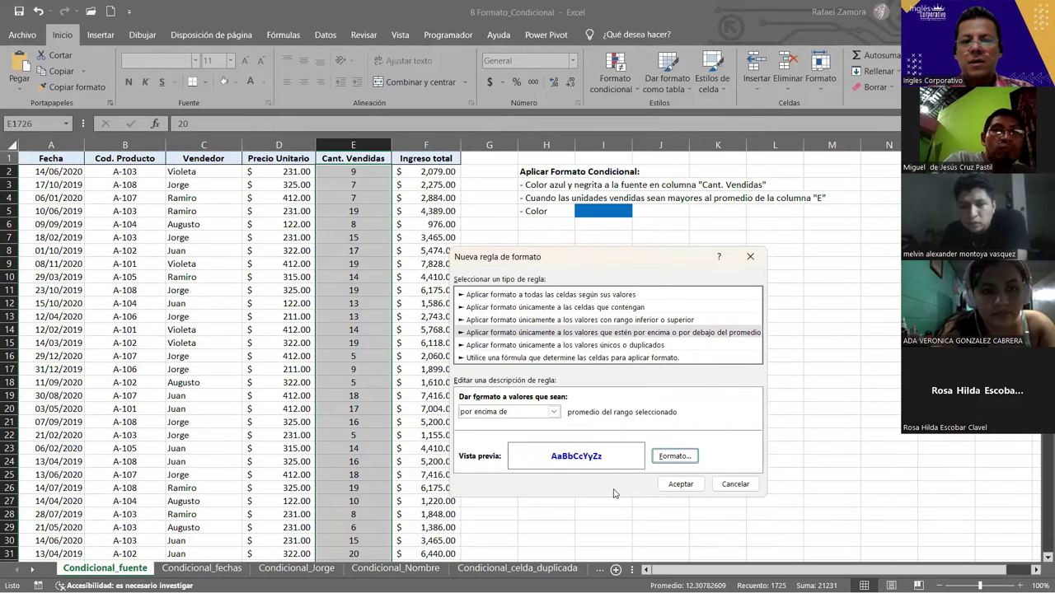
left_click(683, 483)
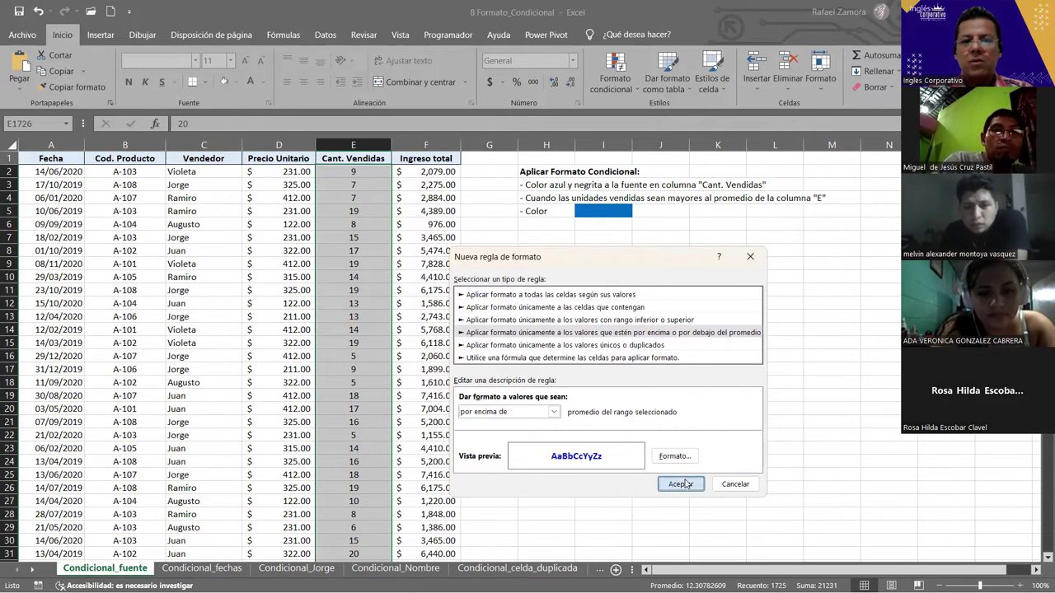
Step: Reselect all Cant. Vendidas values in column E from the last row upward
left_click(356, 360)
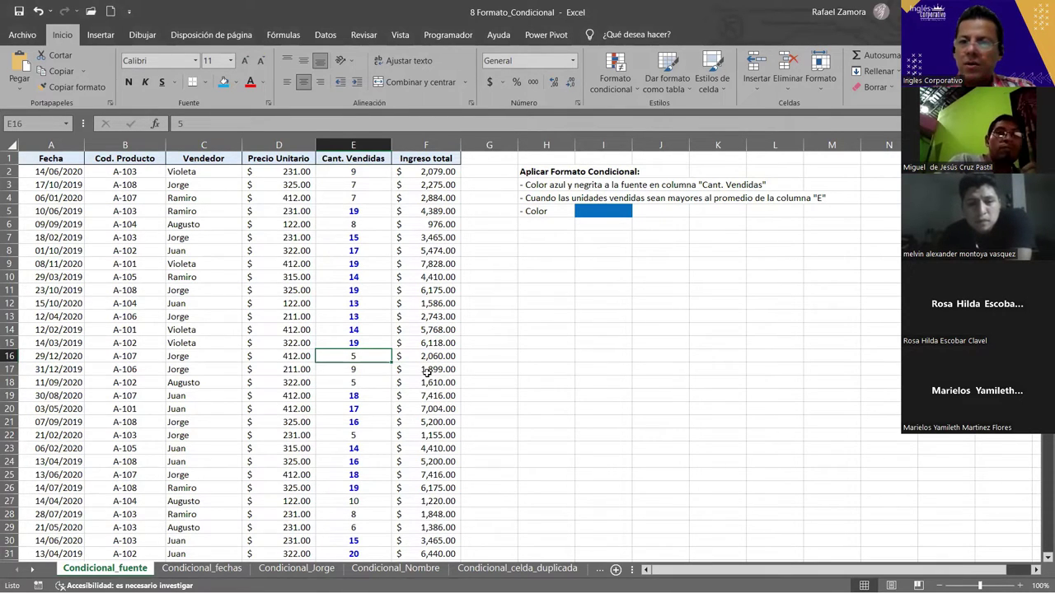
left_click(382, 174)
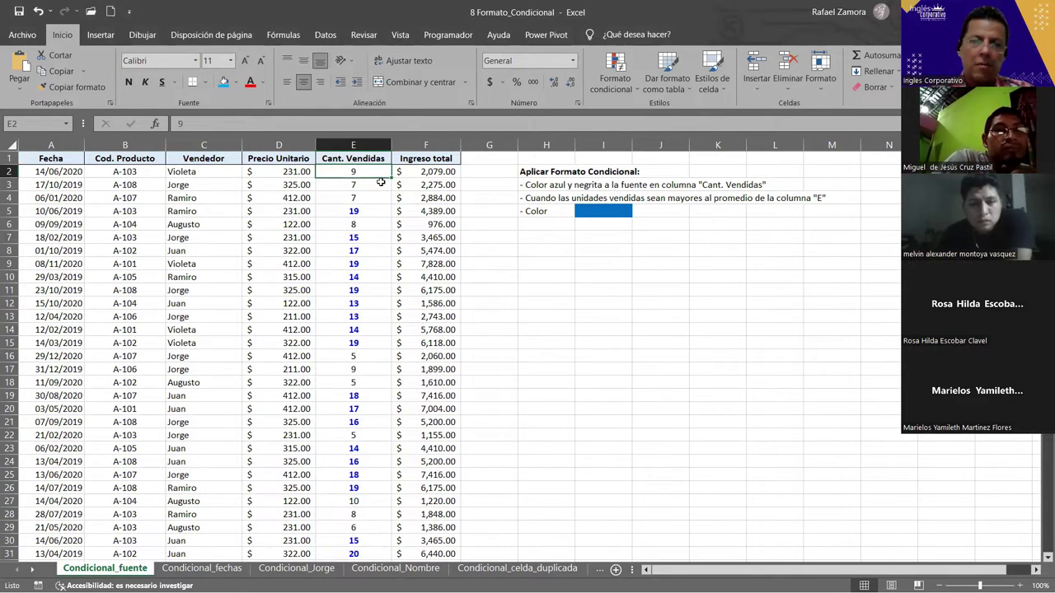
key("ctrl+Down")
key("ctrl+shift+Up")
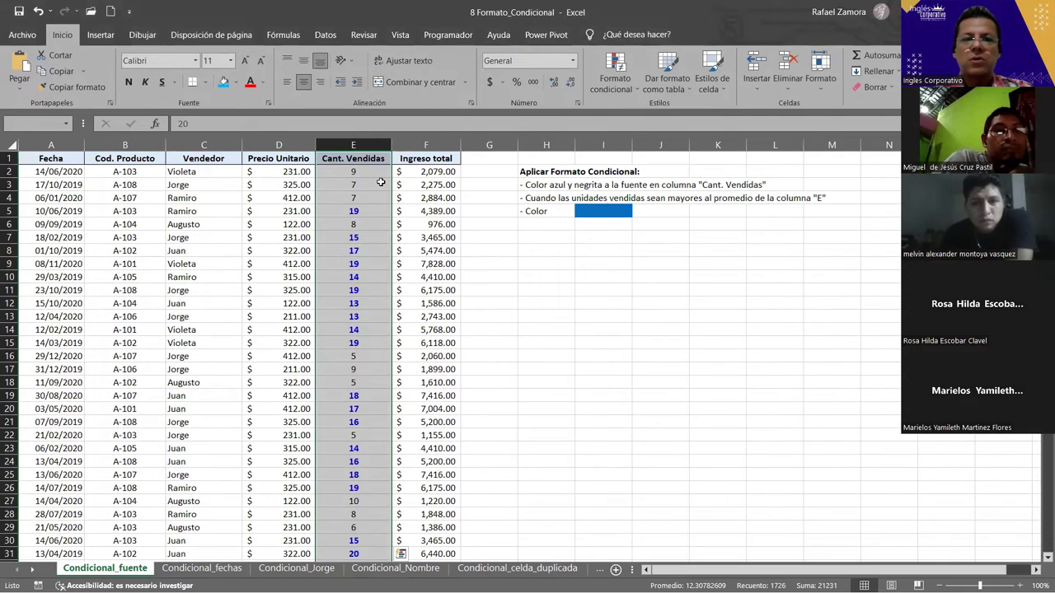
Step: Dismiss Quick Analysis and jump to the last entry, 20 in row 1726
key("ctrl+q")
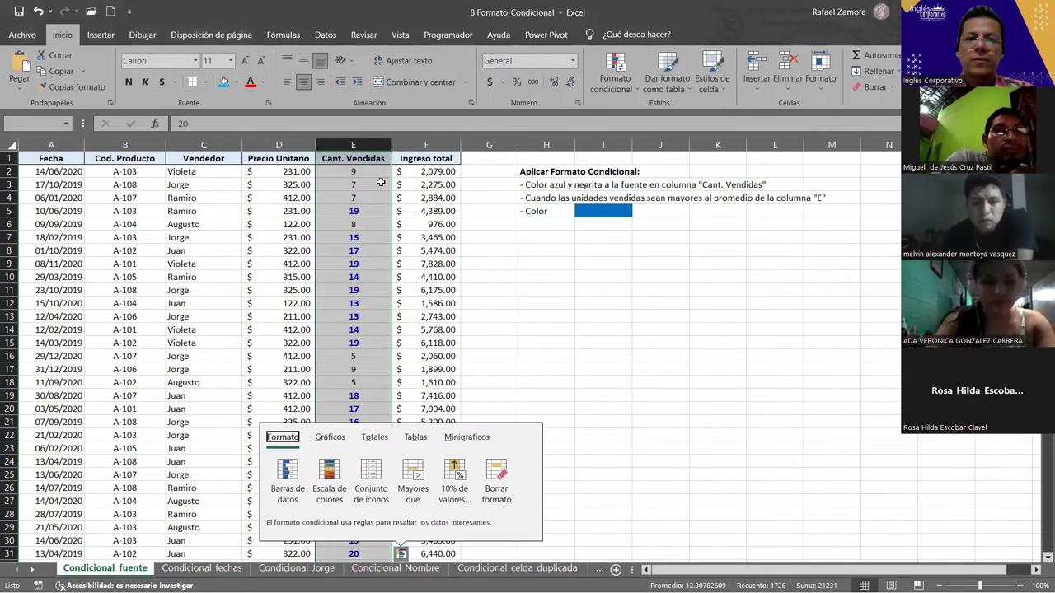
key("Escape")
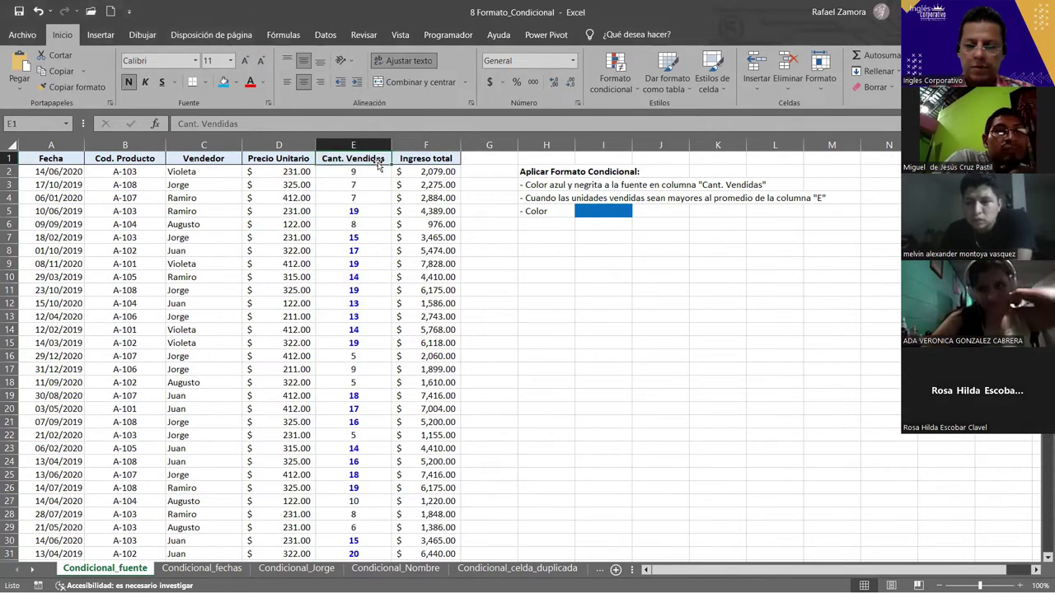
key("ctrl+shift+Down")
scroll(377, 162, "down", 10)
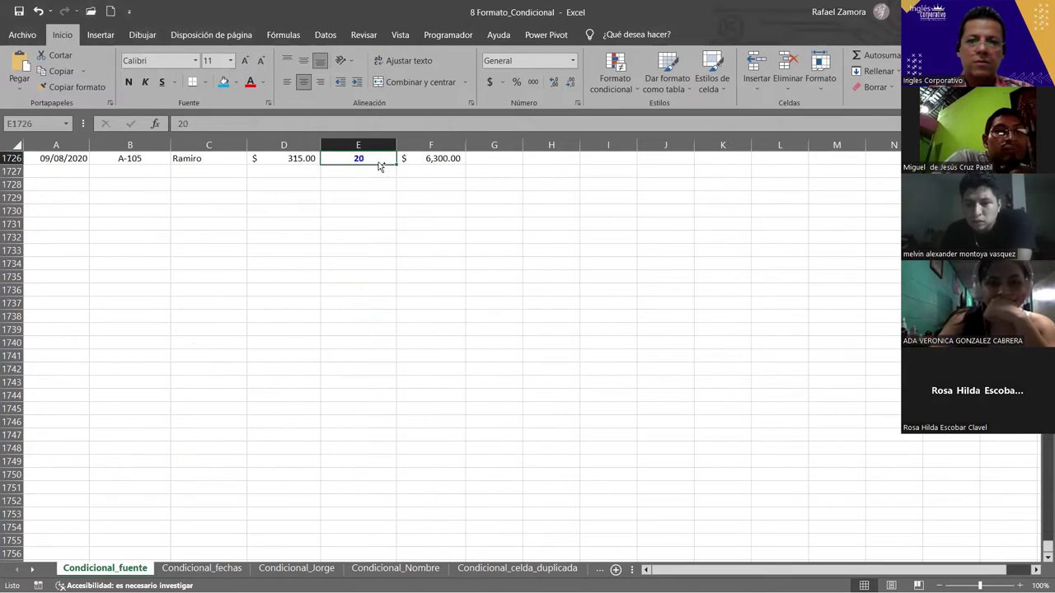
Step: Select the Cant. Vendidas column from E1726 up to the top and check both ends of the range
key("ctrl+shift+Up")
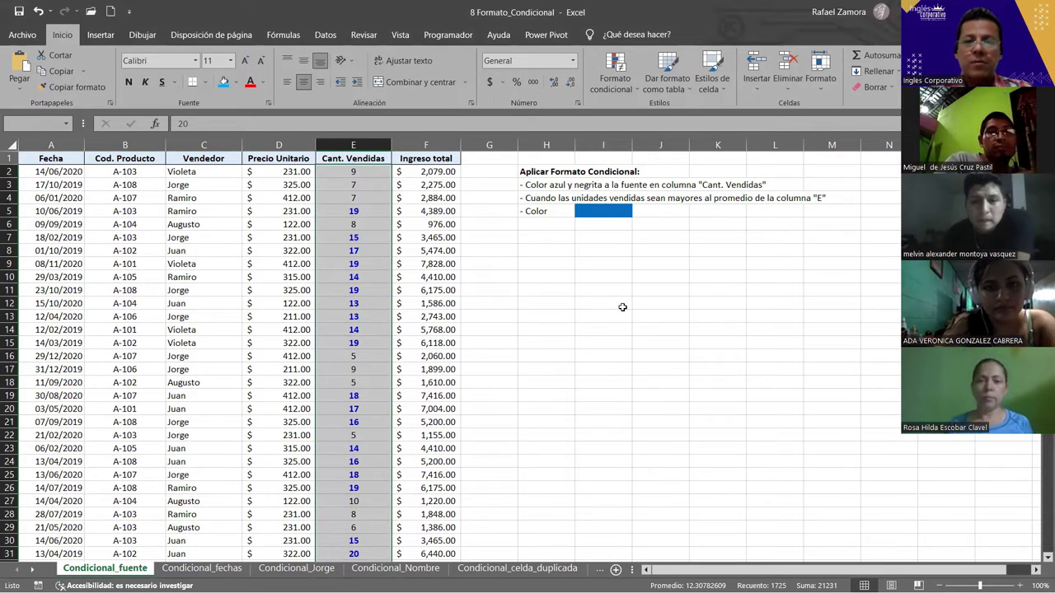
key("ctrl+BackSpace")
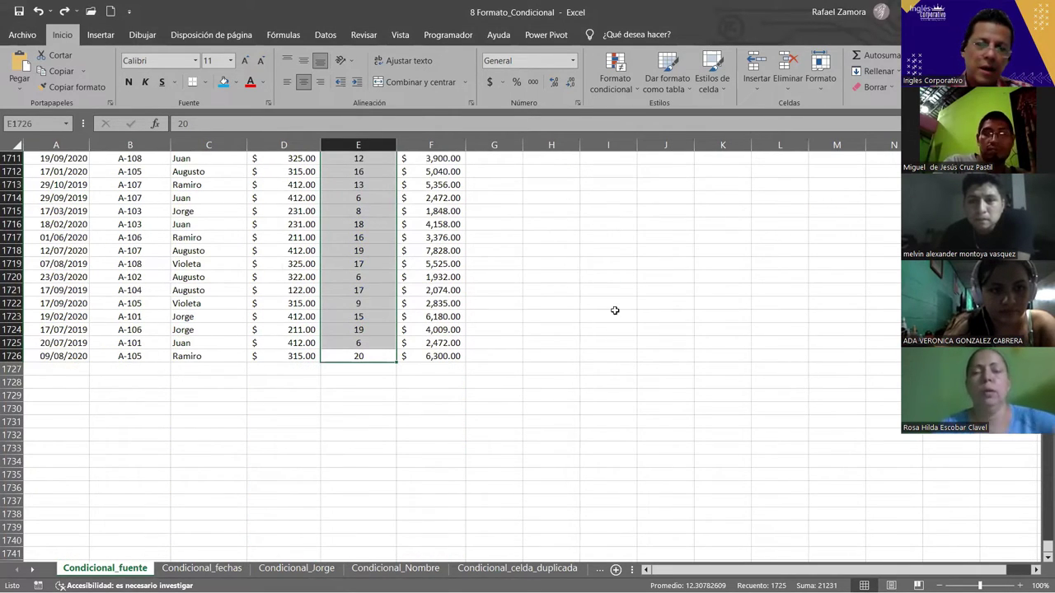
scroll(571, 389, "up", 1)
scroll(570, 389, "up", 10)
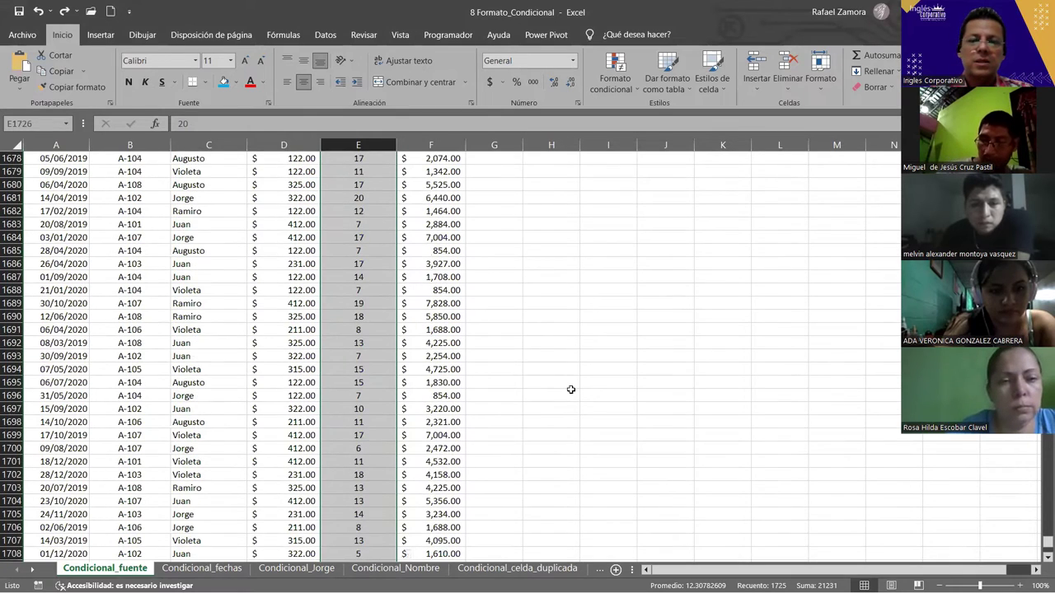
scroll(570, 389, "down", 5)
scroll(405, 435, "down", 4)
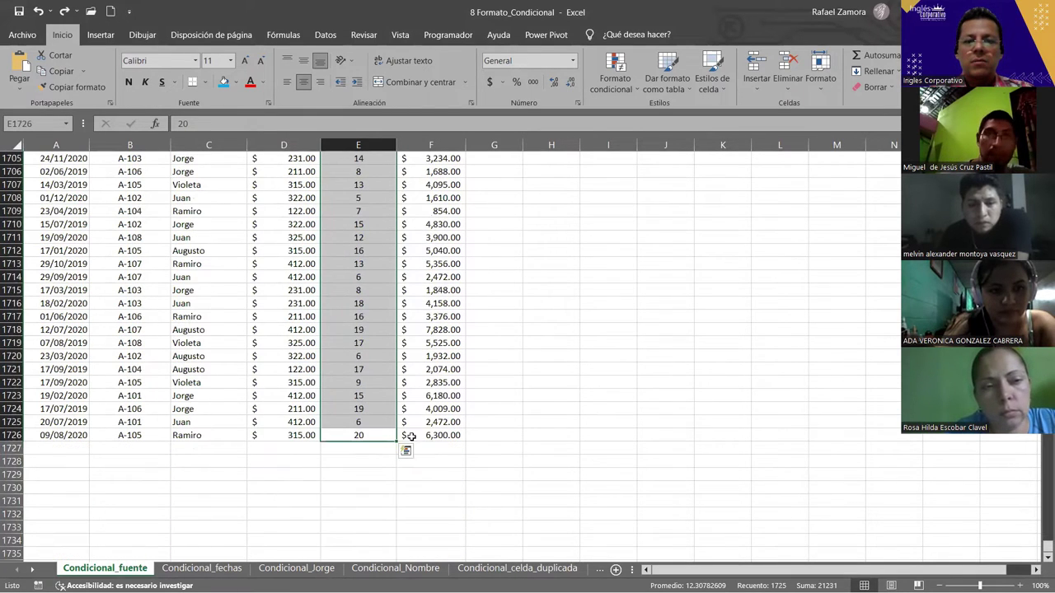
key("ctrl+Up")
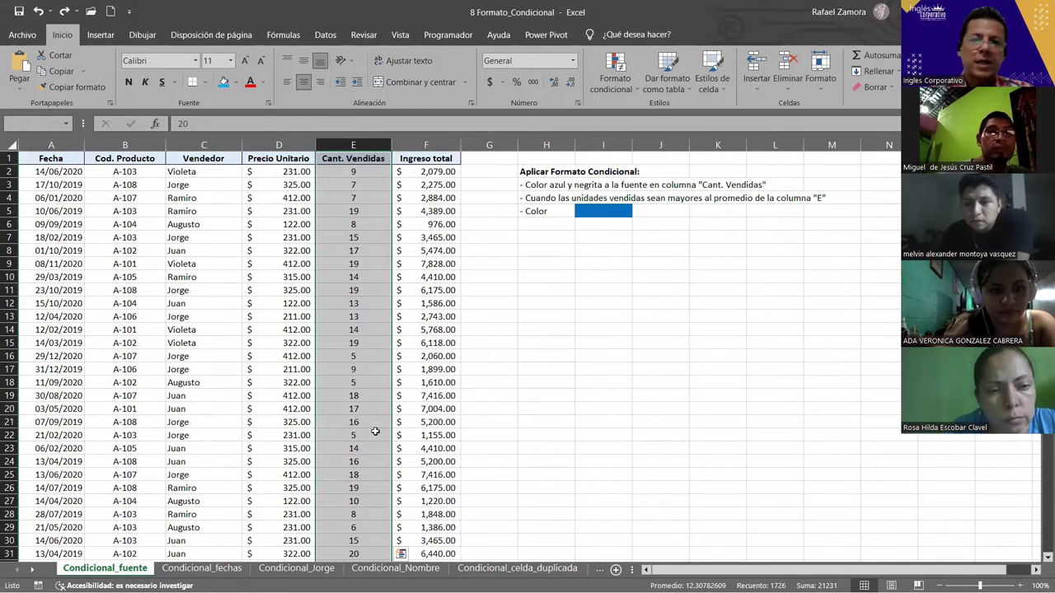
Step: Drop header E1 from the selection, leaving the 1725 quantities E2:E1726
key("shift+Down")
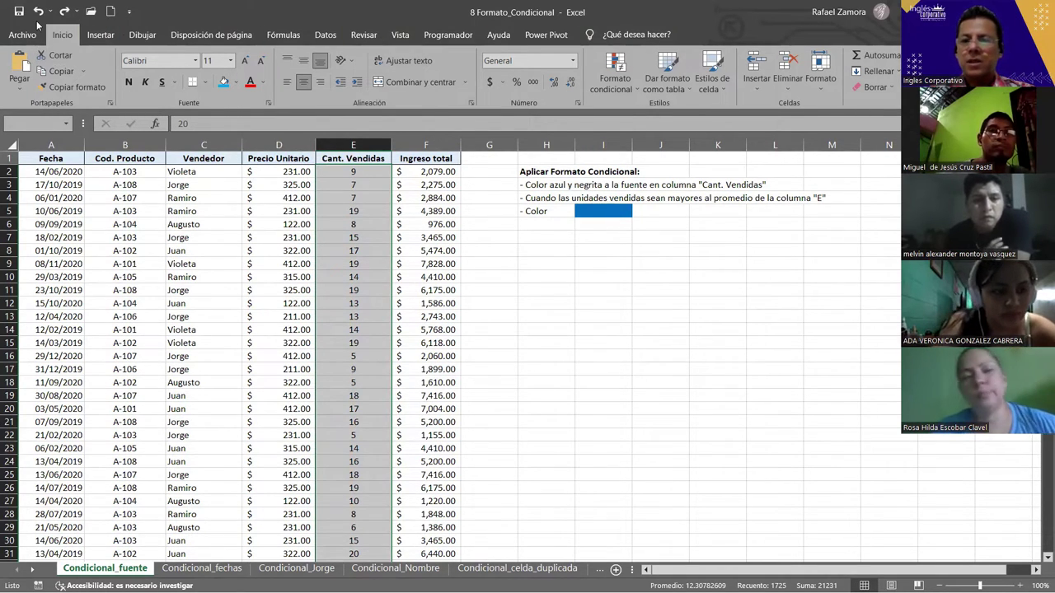
Step: Define a new 'por encima o por debajo del promedio' rule with blue bold font (Negrita)
left_click(640, 86)
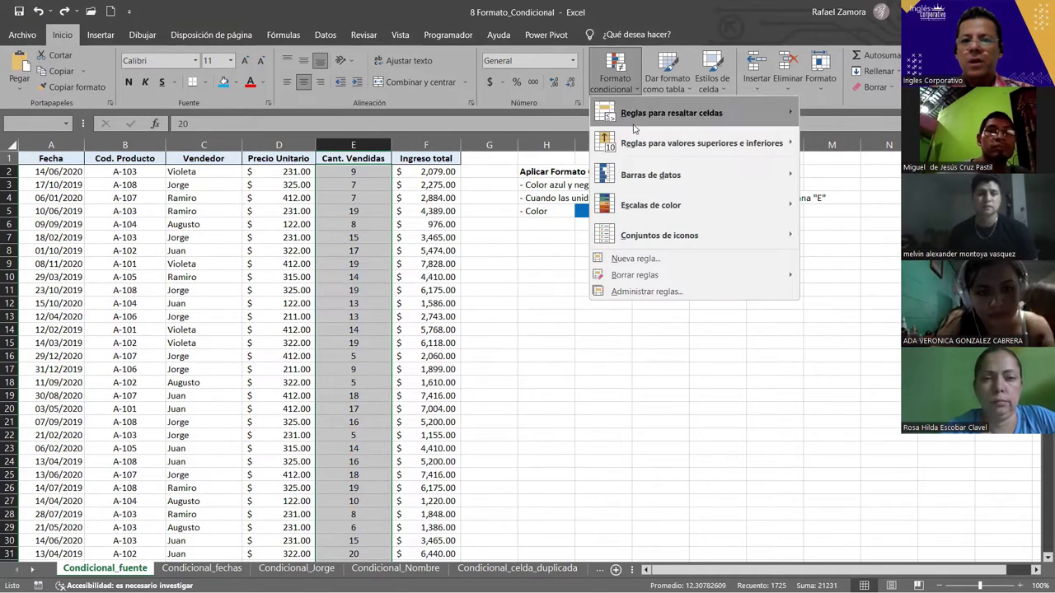
left_click(656, 261)
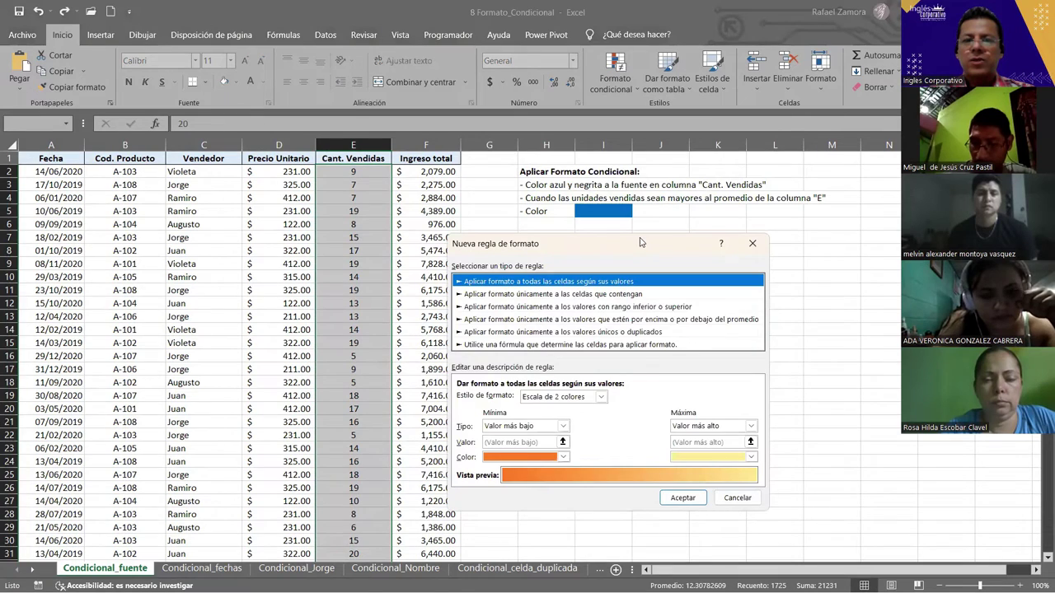
left_click_drag(641, 243, 630, 102)
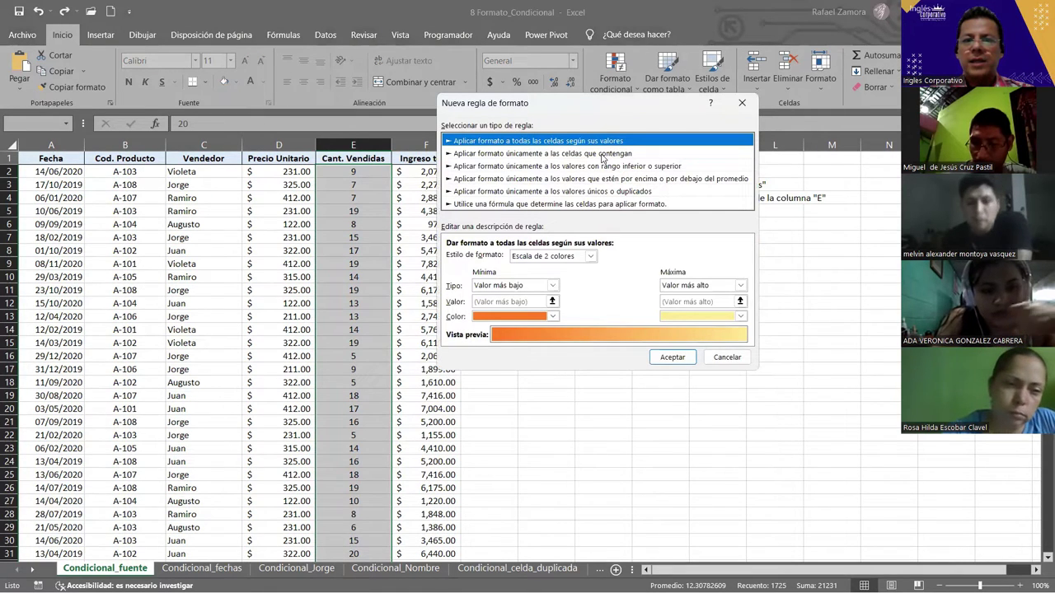
left_click(604, 179)
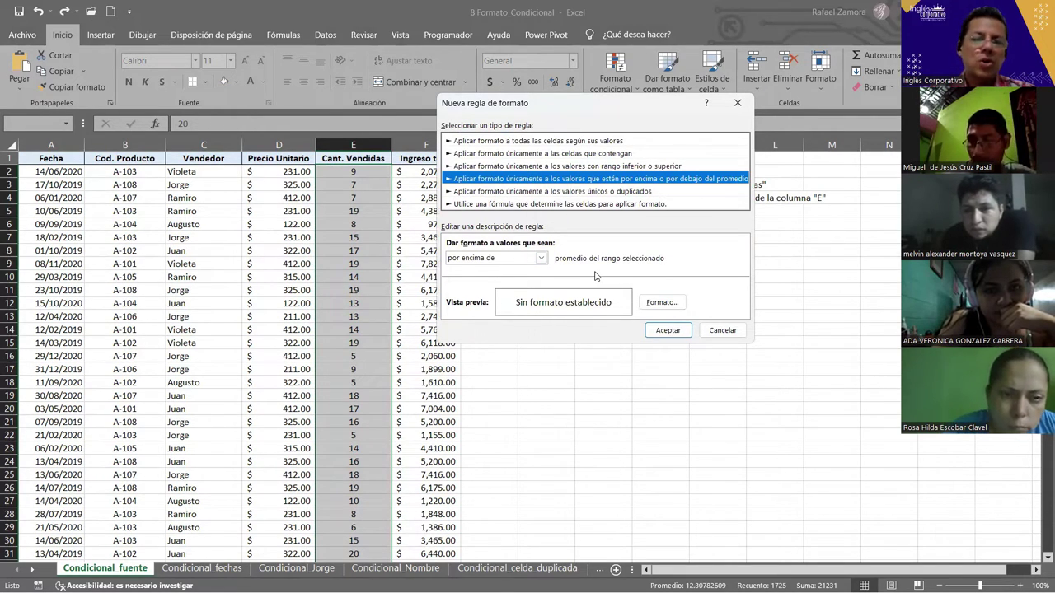
left_click(680, 305)
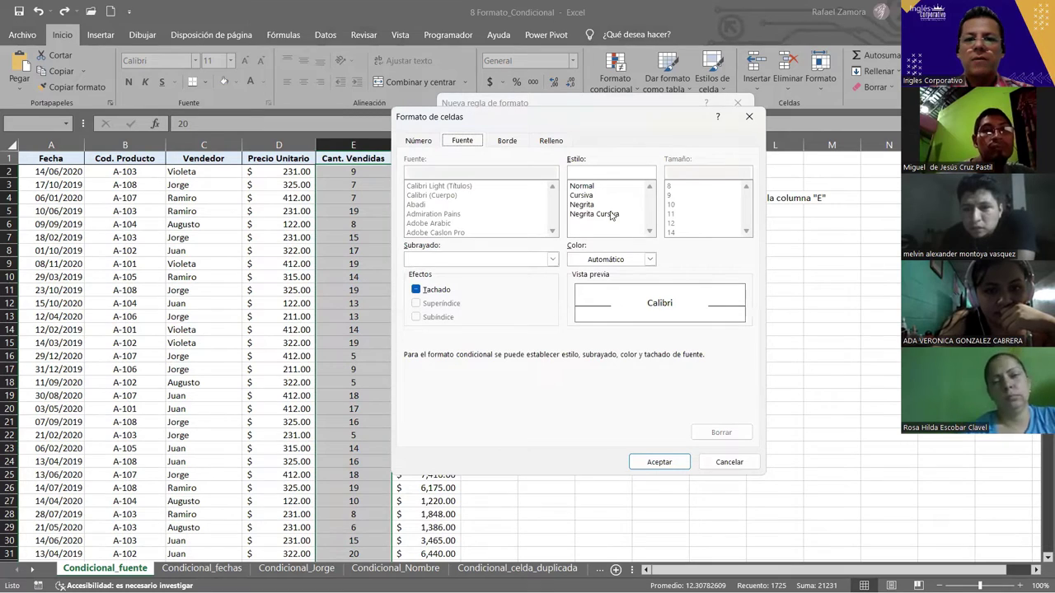
left_click(648, 260)
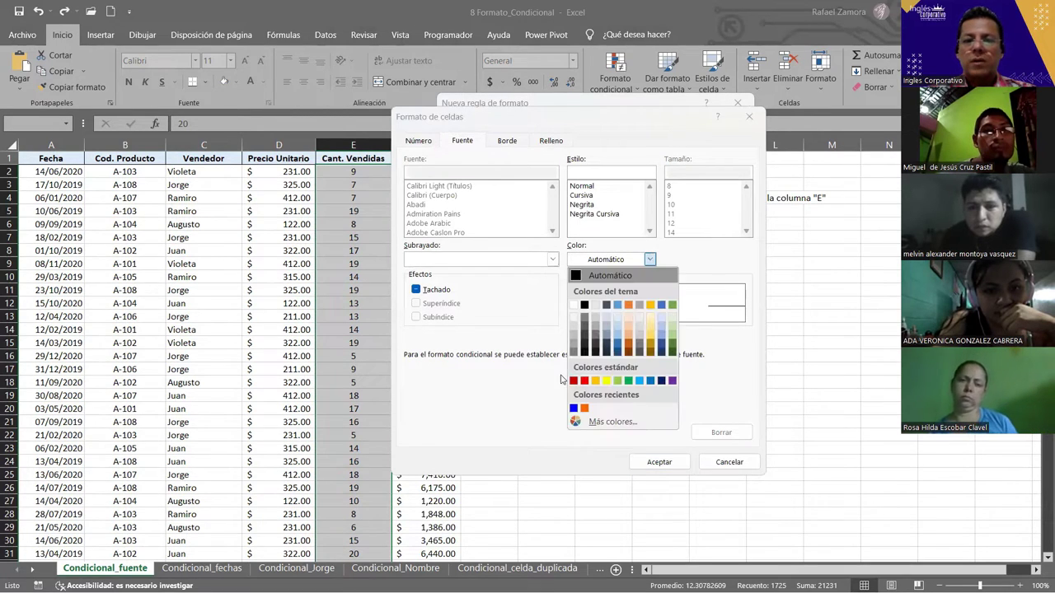
left_click(573, 409)
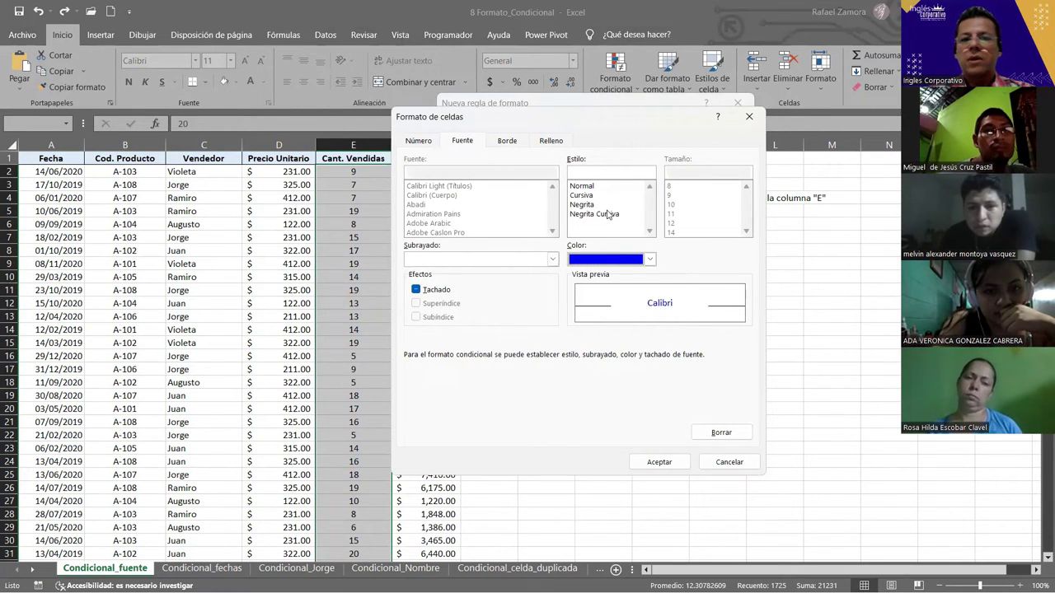
left_click(590, 206)
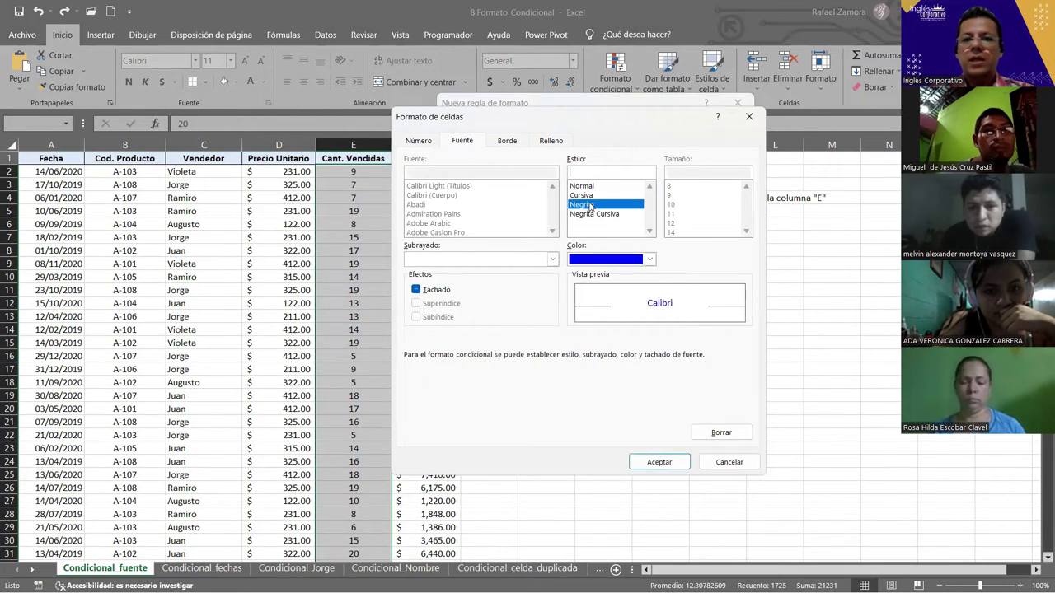
left_click(673, 464)
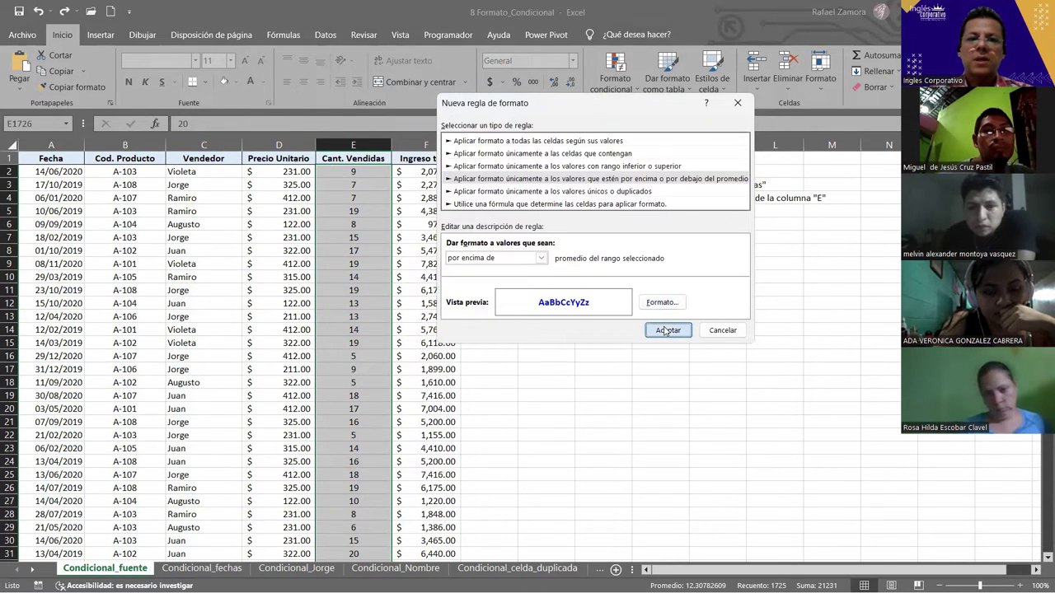
Step: Apply the above-average rule, then enter quantities 26 in E9, 50 in E10 and 75 in E17
key("Return")
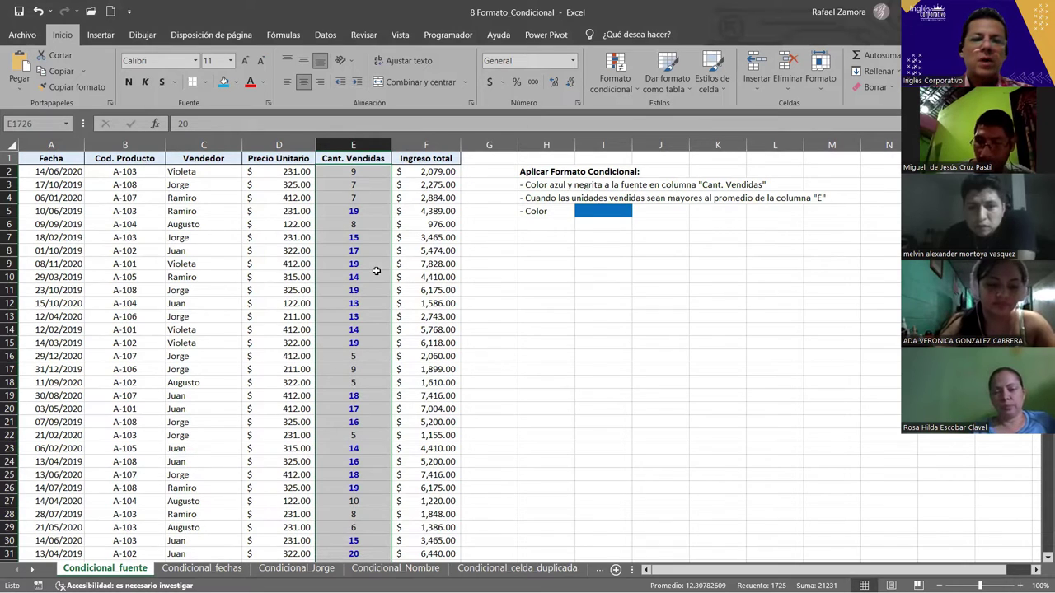
left_click(377, 172)
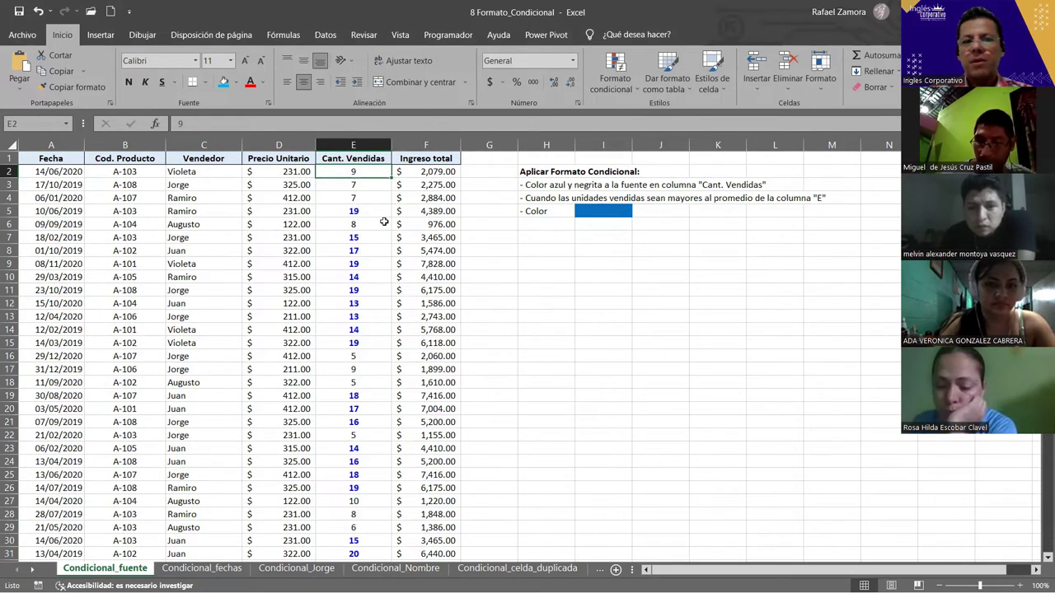
left_click(374, 262)
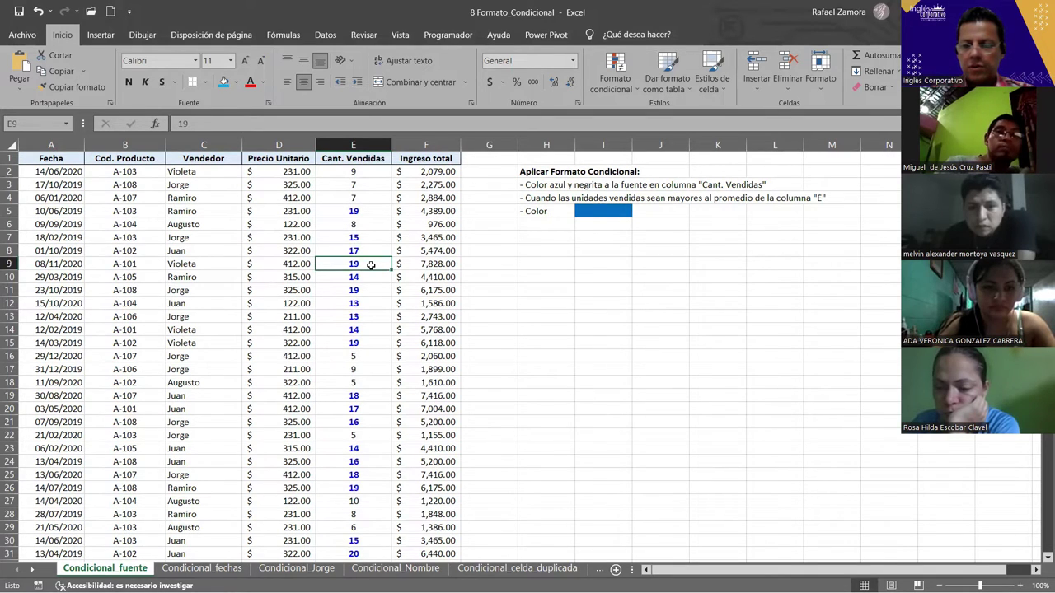
type("26")
key("Return")
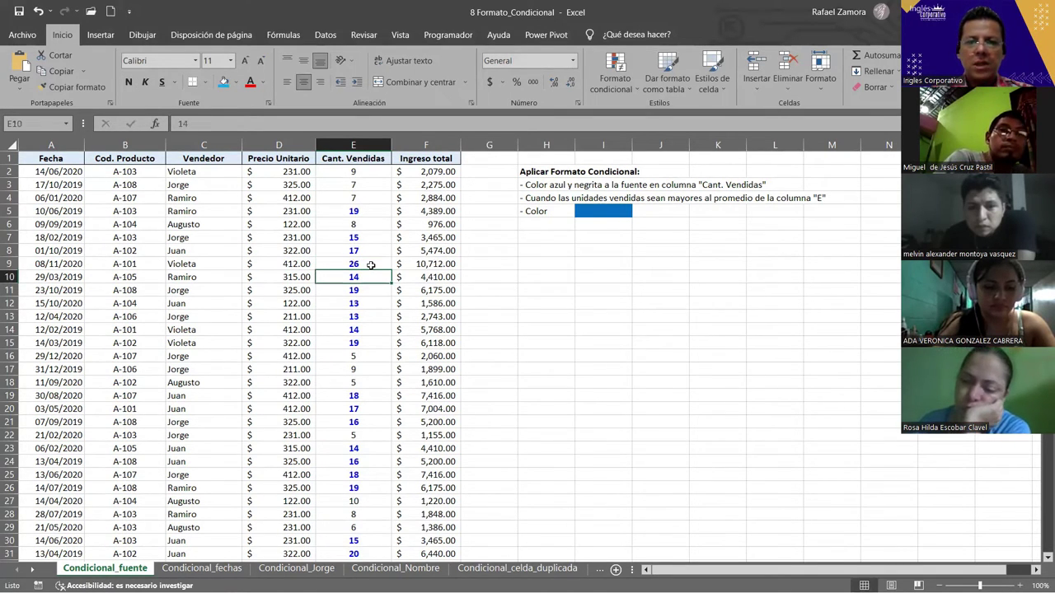
type("50")
key("Return")
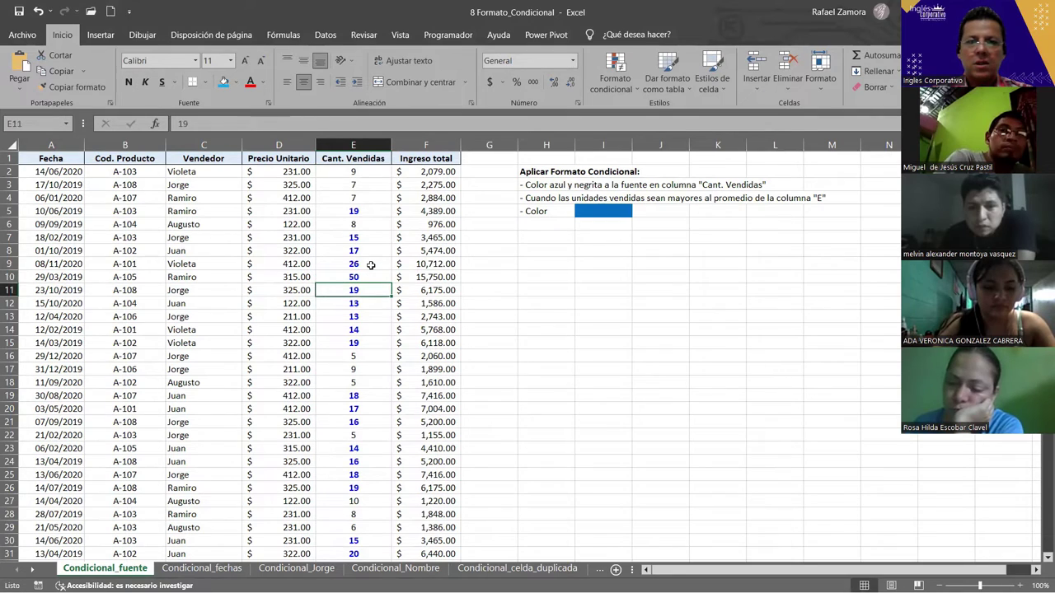
key("Right")
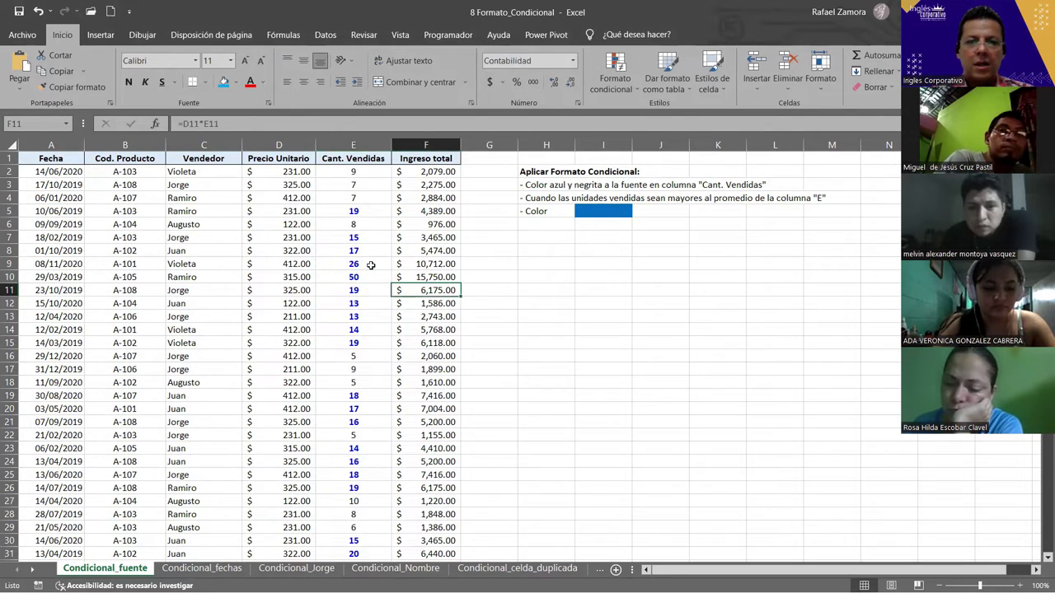
key("Down")
key("Down")
key("Down")
key("Down")
key("Down")
key("Down")
key("Left")
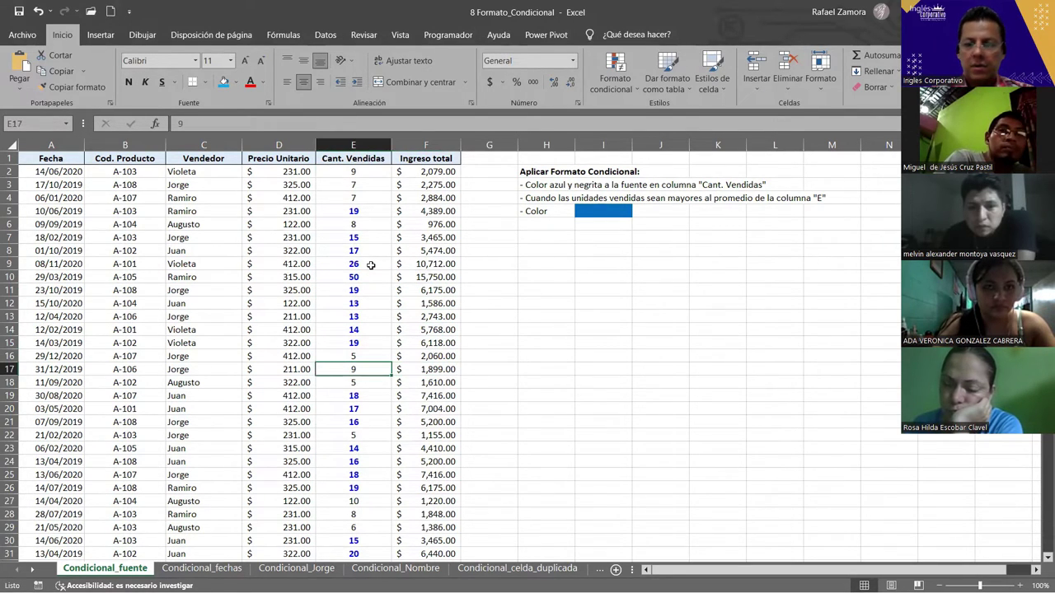
type("75")
key("Return")
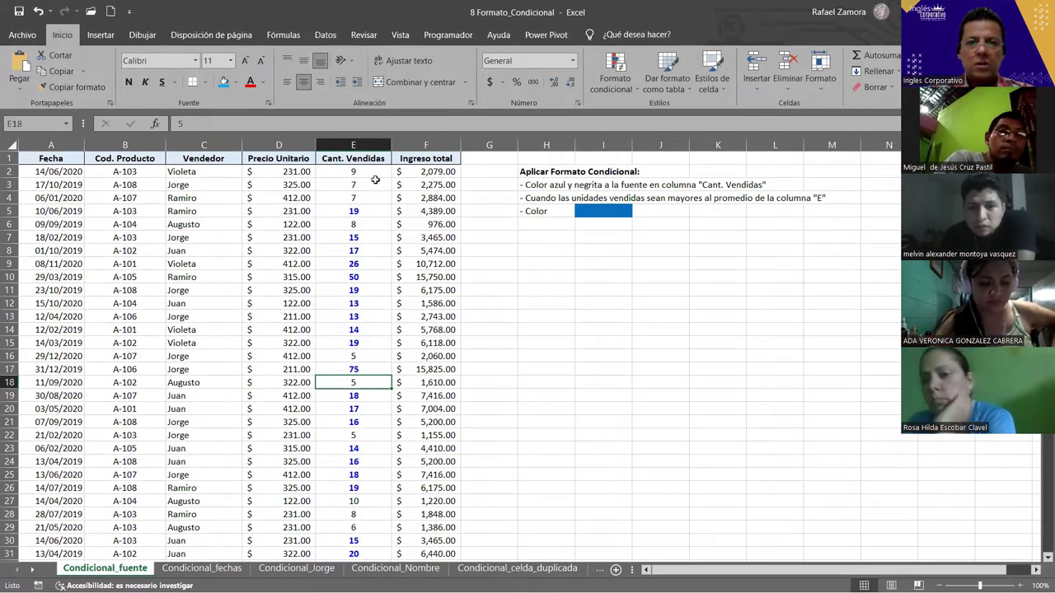
Step: Reselect the quantities from E2, then set row 1704 to 200 and row 1702 to 500
left_click(377, 177)
key("ctrl+shift+Down")
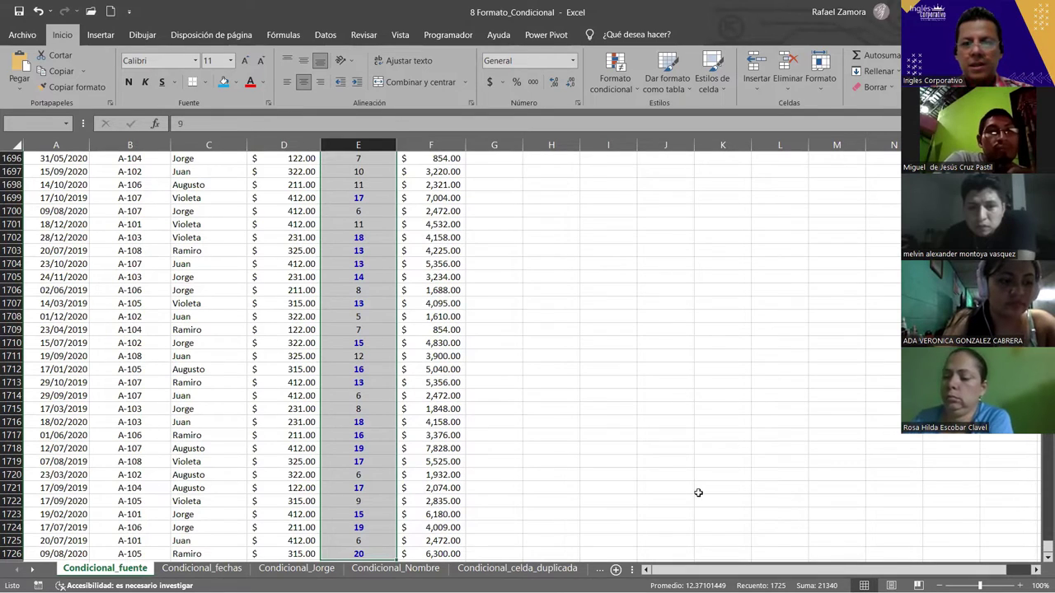
left_click(370, 264)
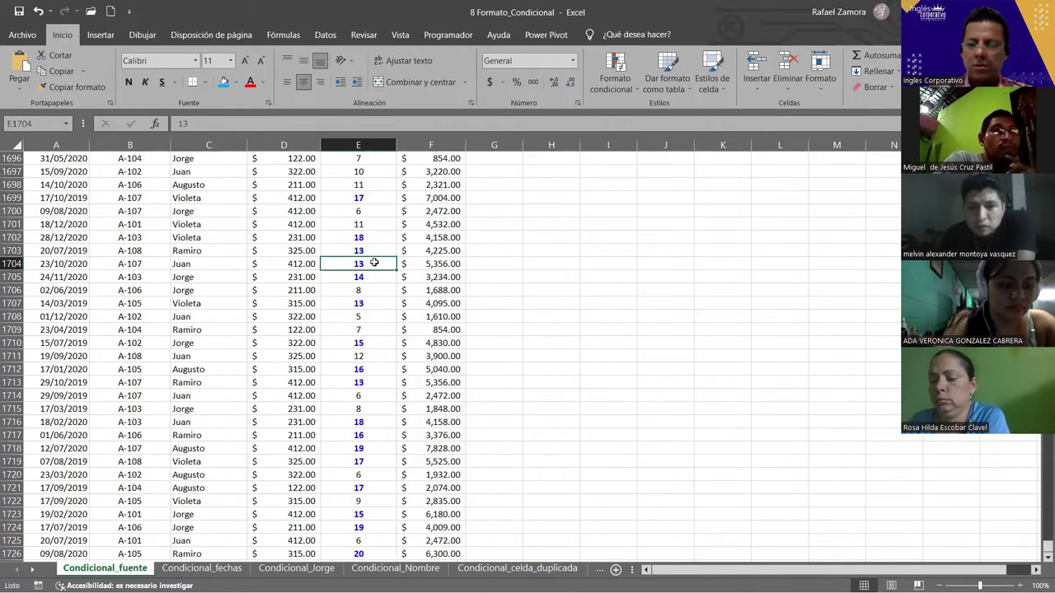
type("200")
key("Return")
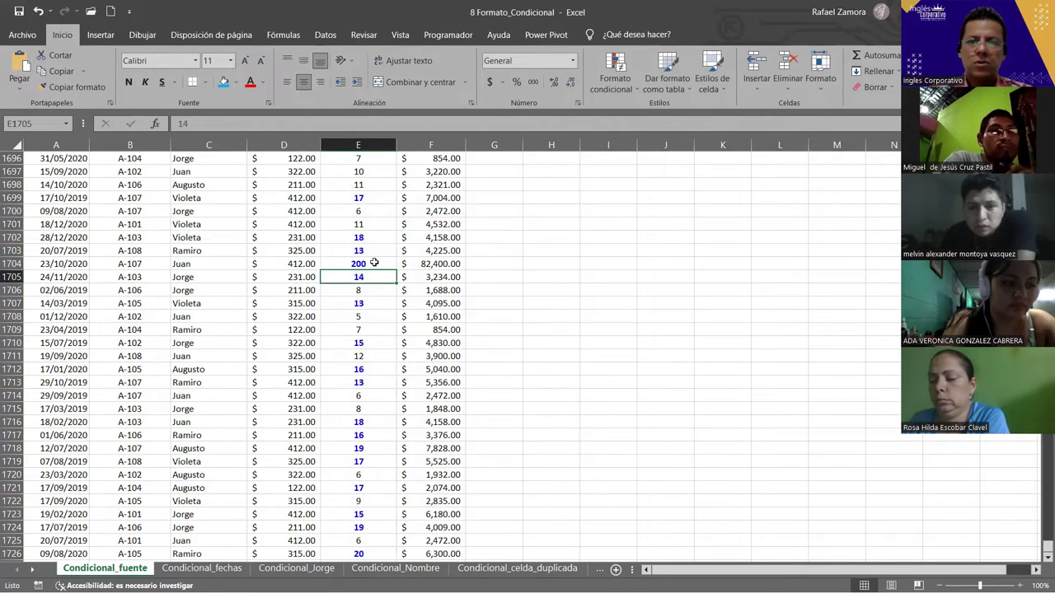
left_click(374, 237)
type("50")
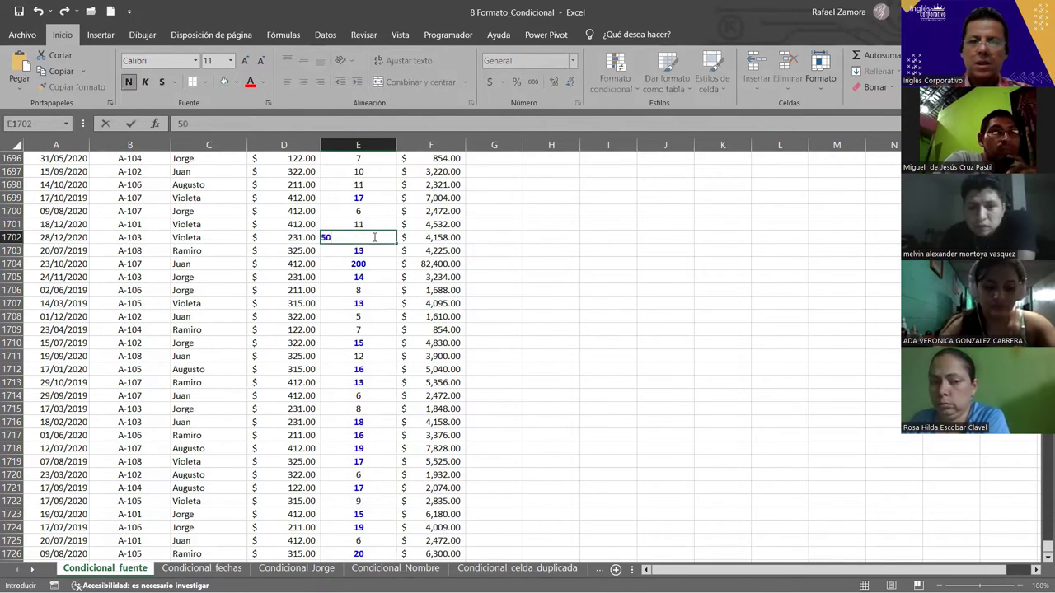
type("0")
key("Return")
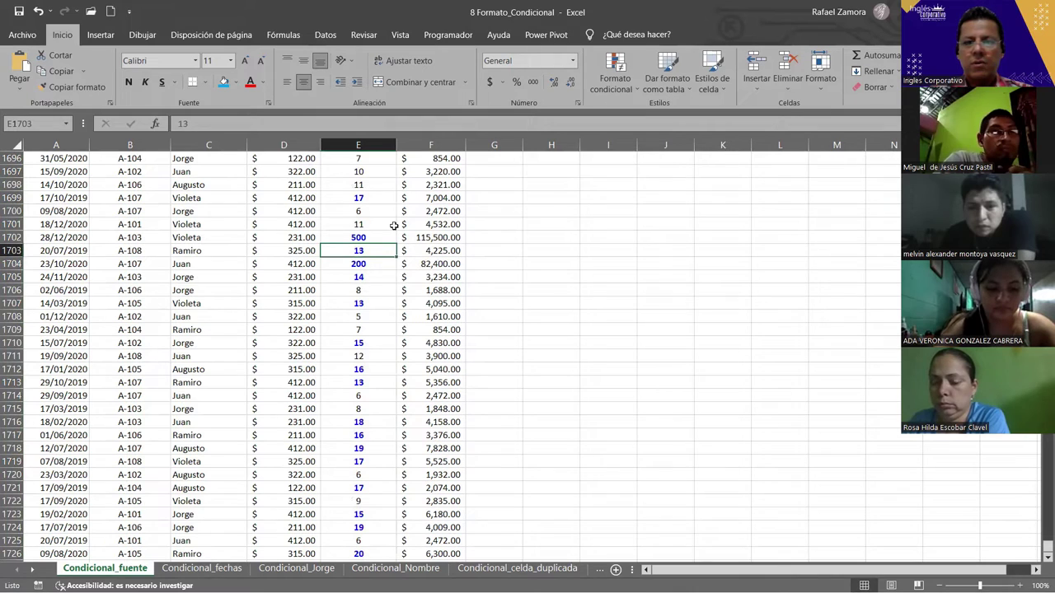
Step: Set E7 to 800 and E8 and E9 to 900, then reselect all quantities from E2
key("ctrl+Down")
key("ctrl+shift+Up")
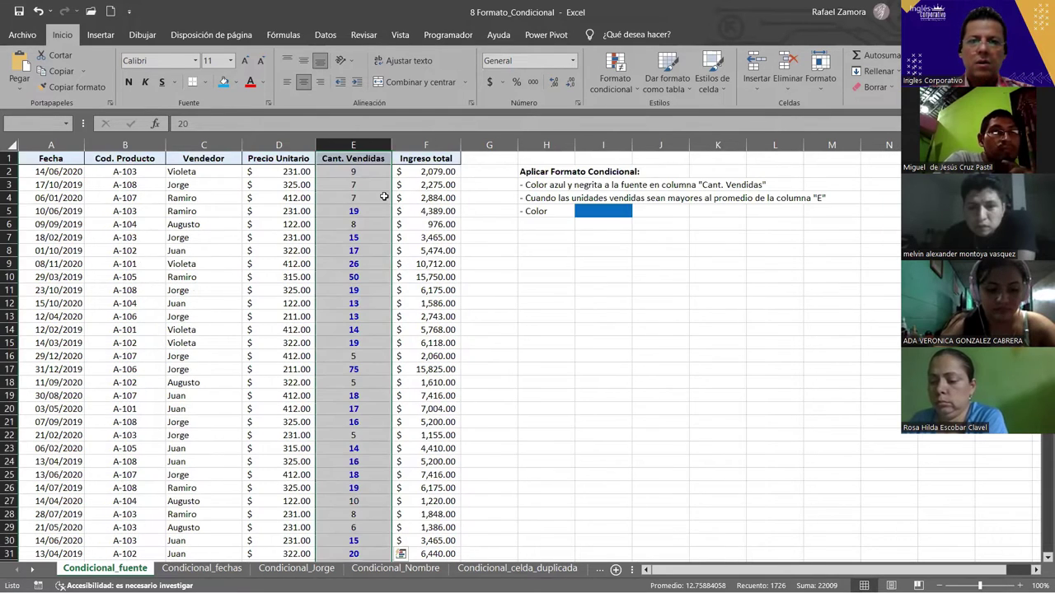
left_click_drag(384, 196, 384, 196)
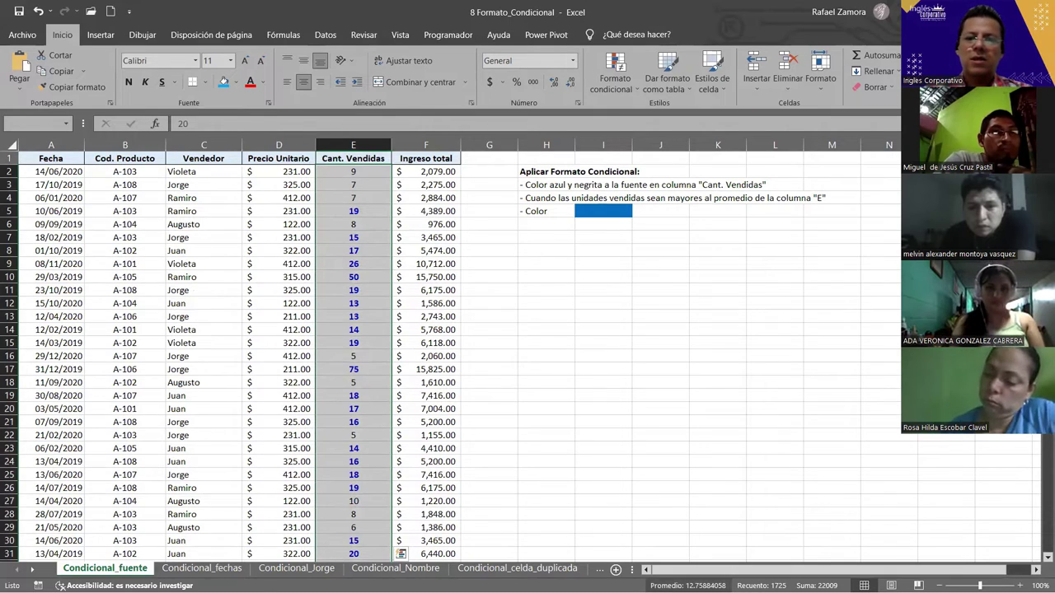
left_click(361, 239)
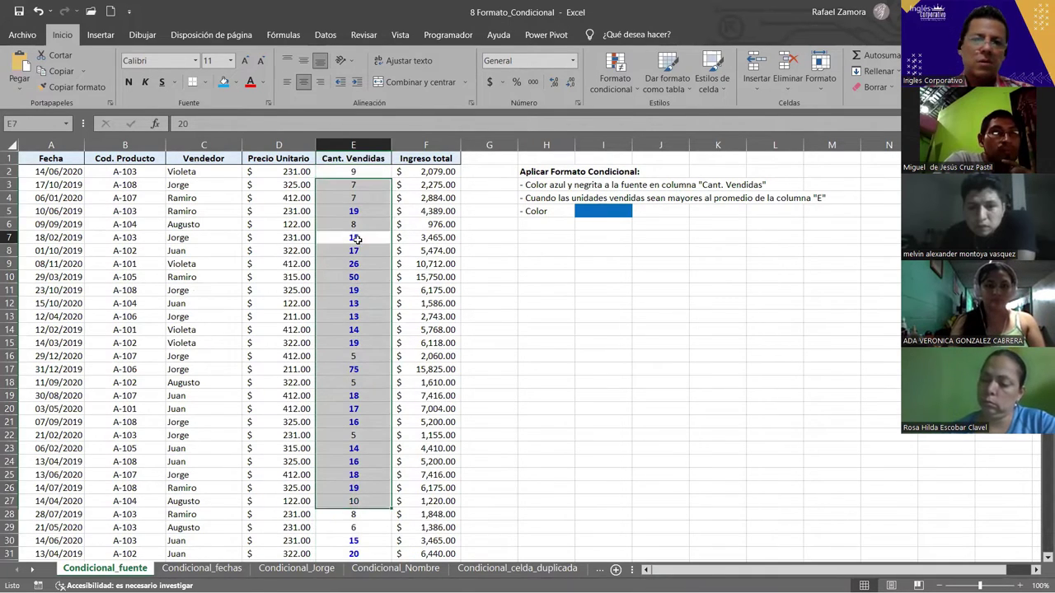
type("800")
key("Return")
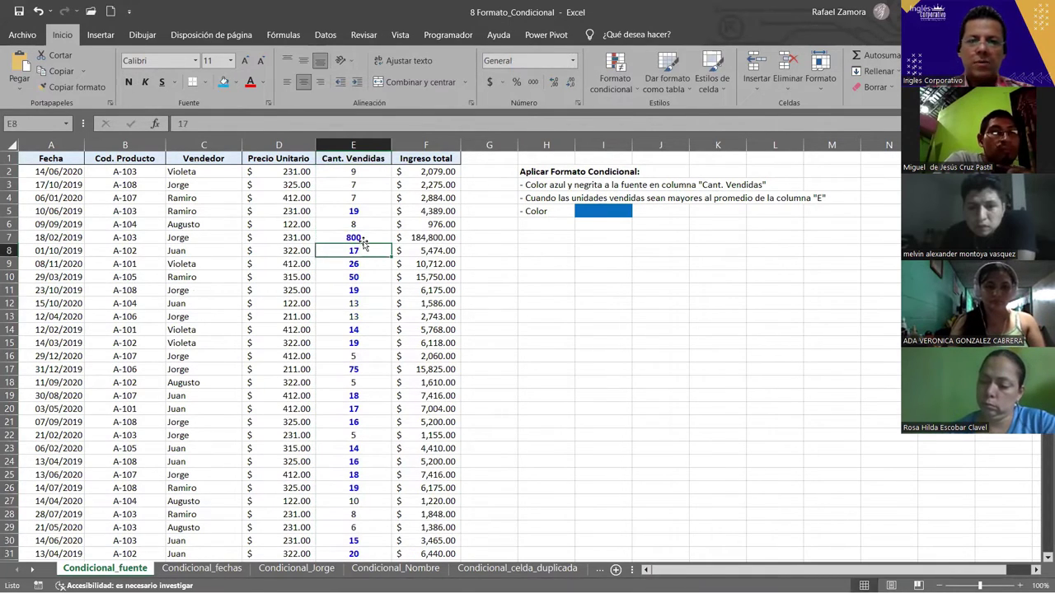
type("900")
key("Return")
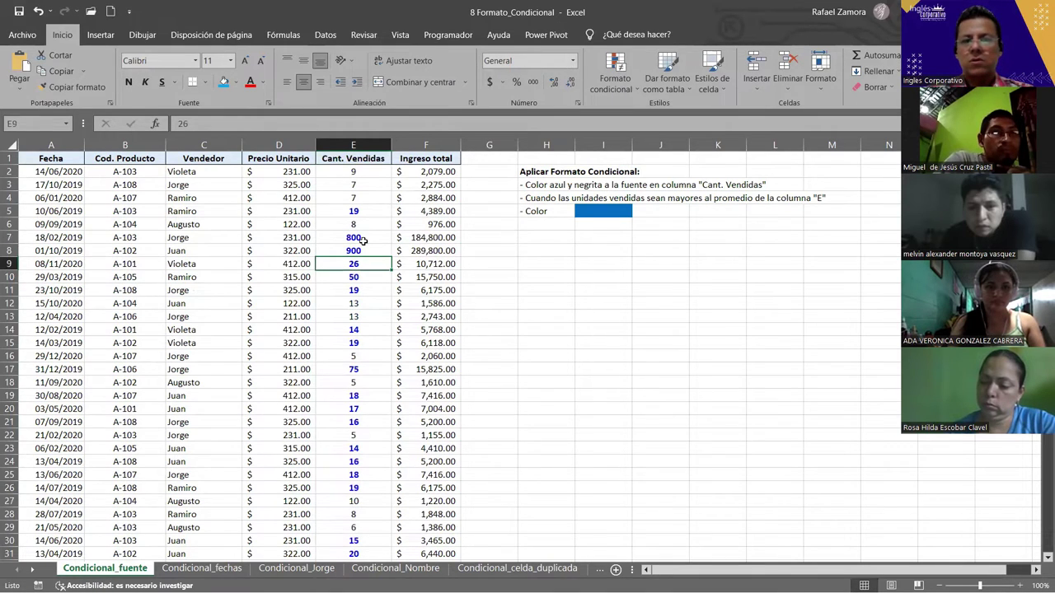
type("900")
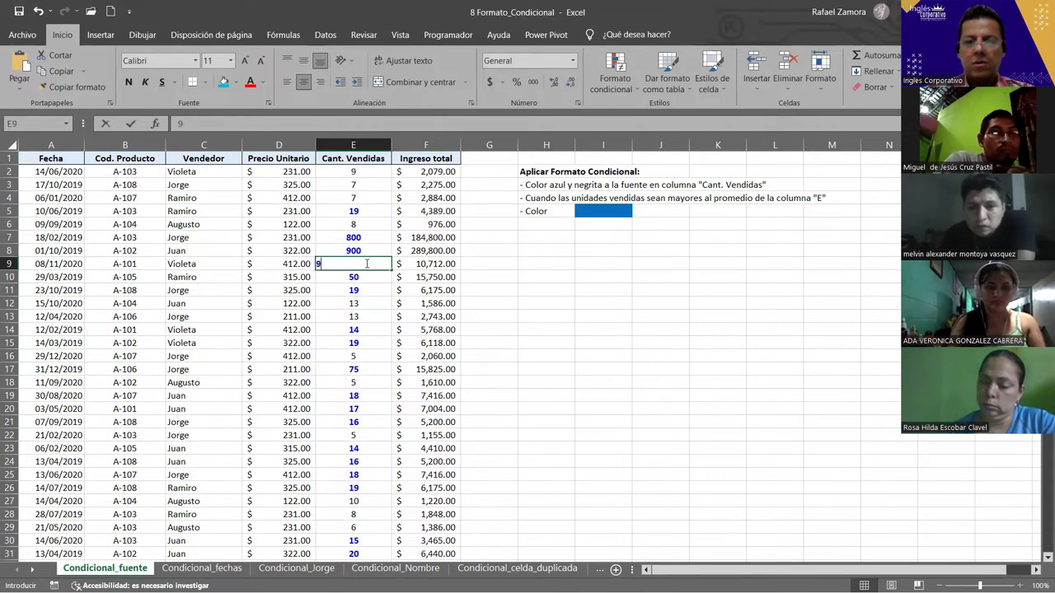
key("Return")
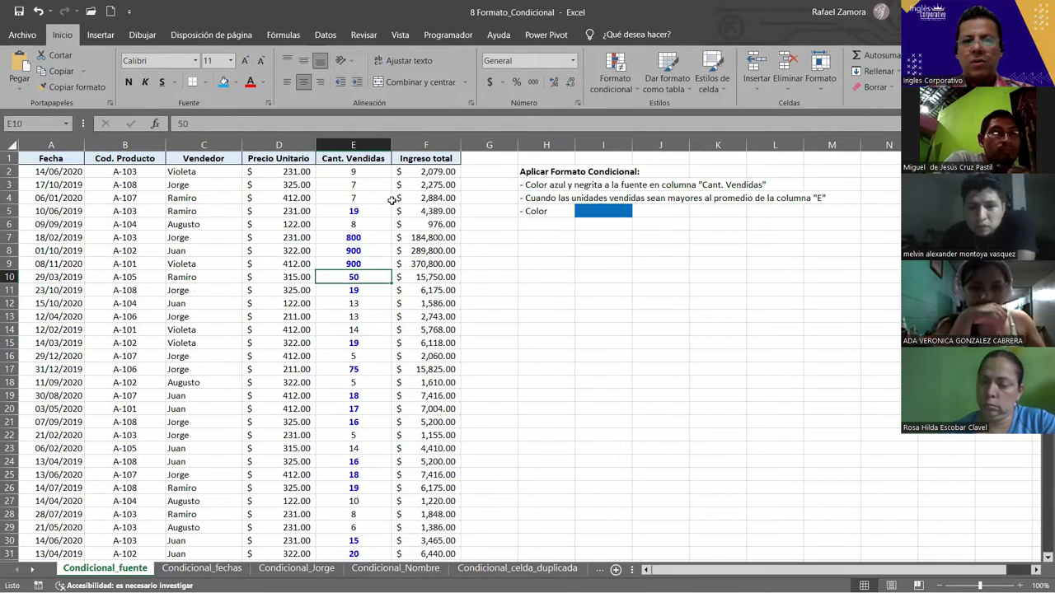
left_click(372, 171)
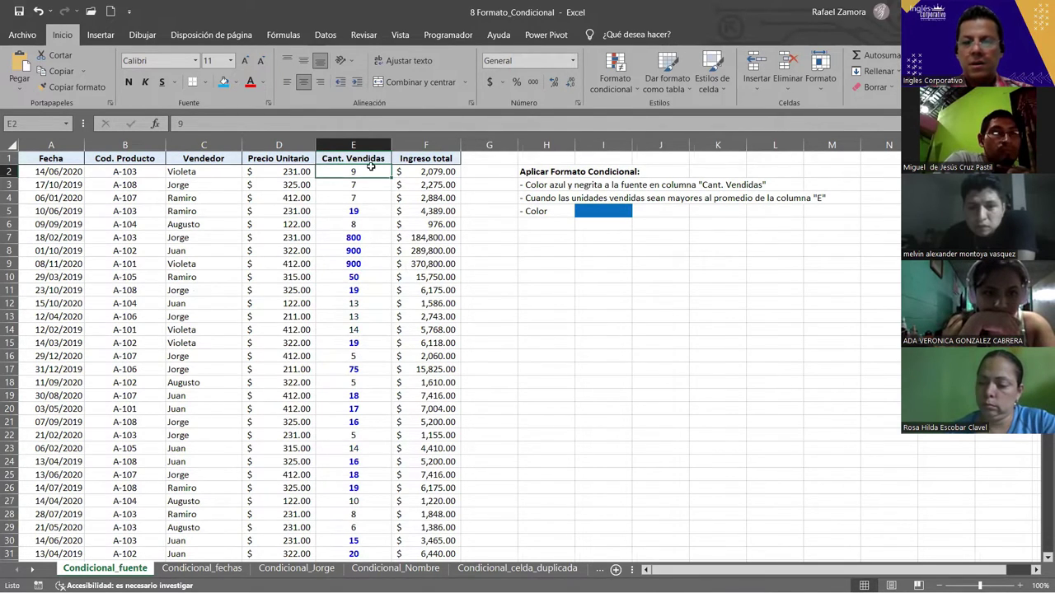
key("ctrl+shift+Down")
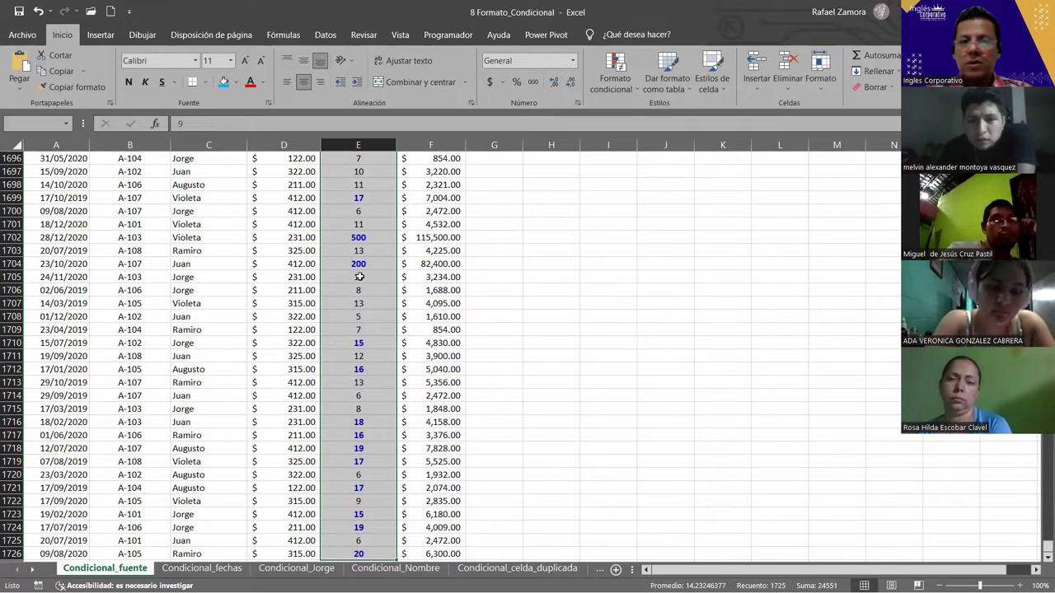
Step: Clear the selection, return to the table's top, and switch to the Condicional_fechas sheet
left_click(360, 277)
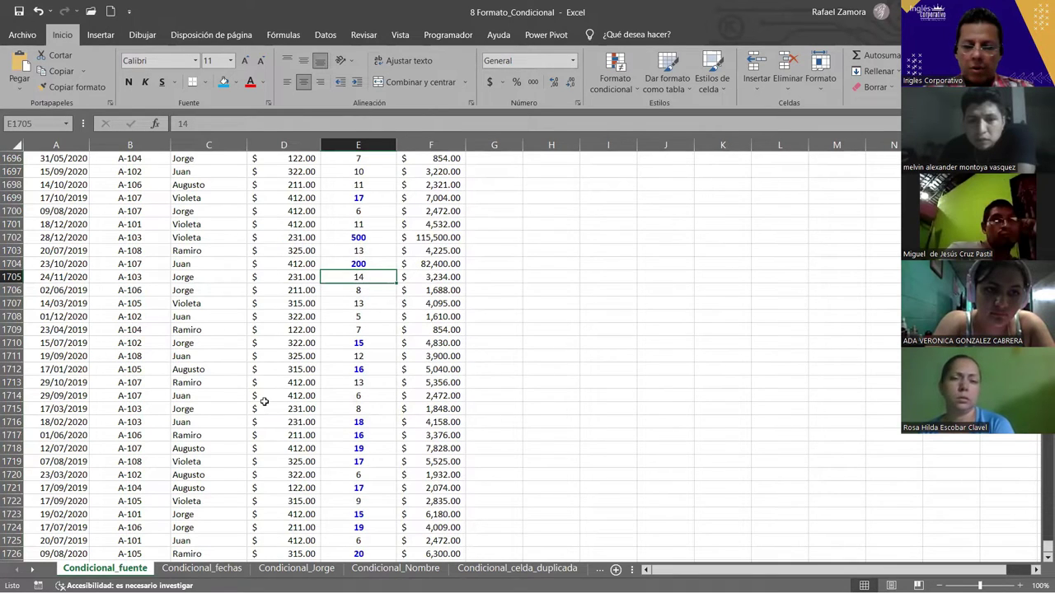
key("ctrl+Home")
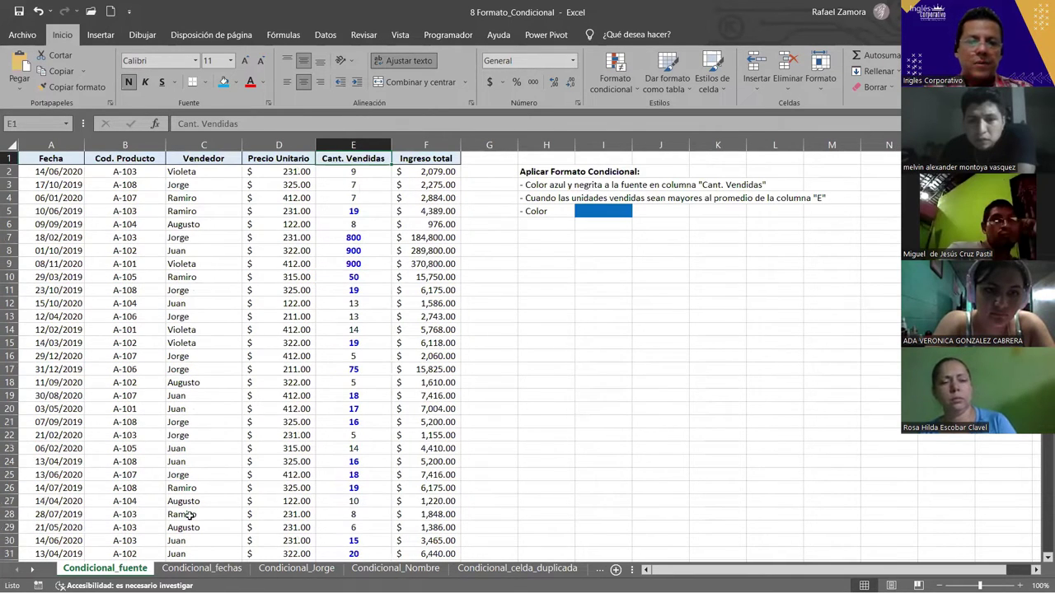
key("ctrl+Page_Down")
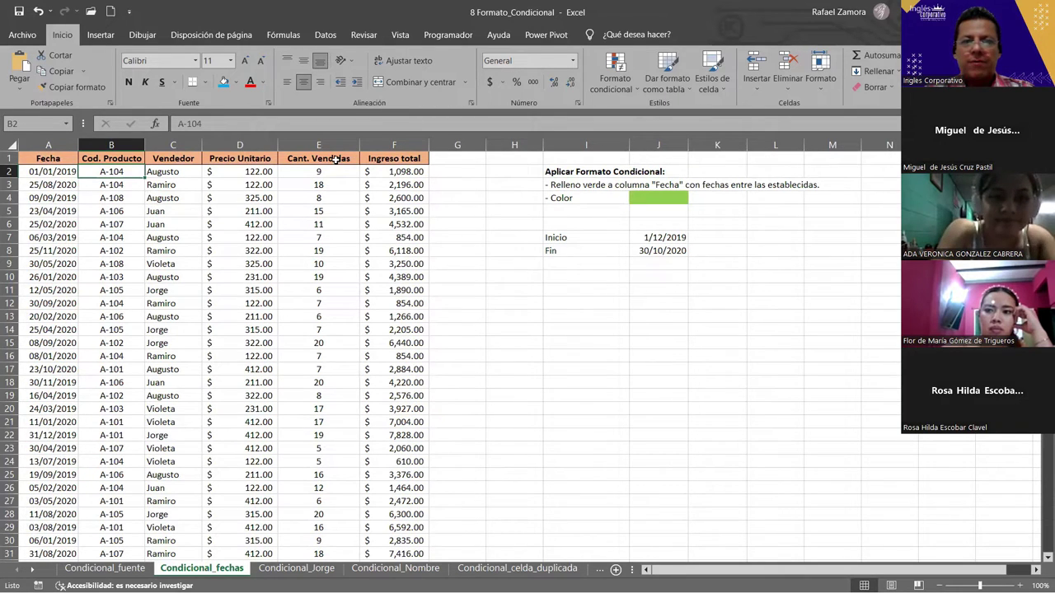
Step: Check the Inicio date 1/12/2019, then select Fecha dates A2:A1726 without the header
left_click(57, 145)
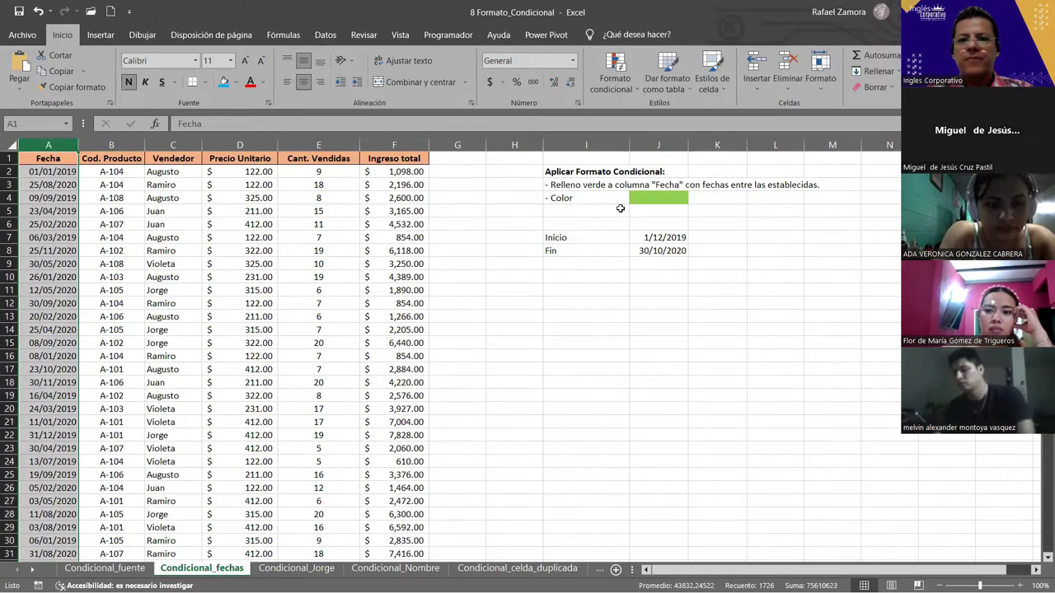
left_click(62, 170)
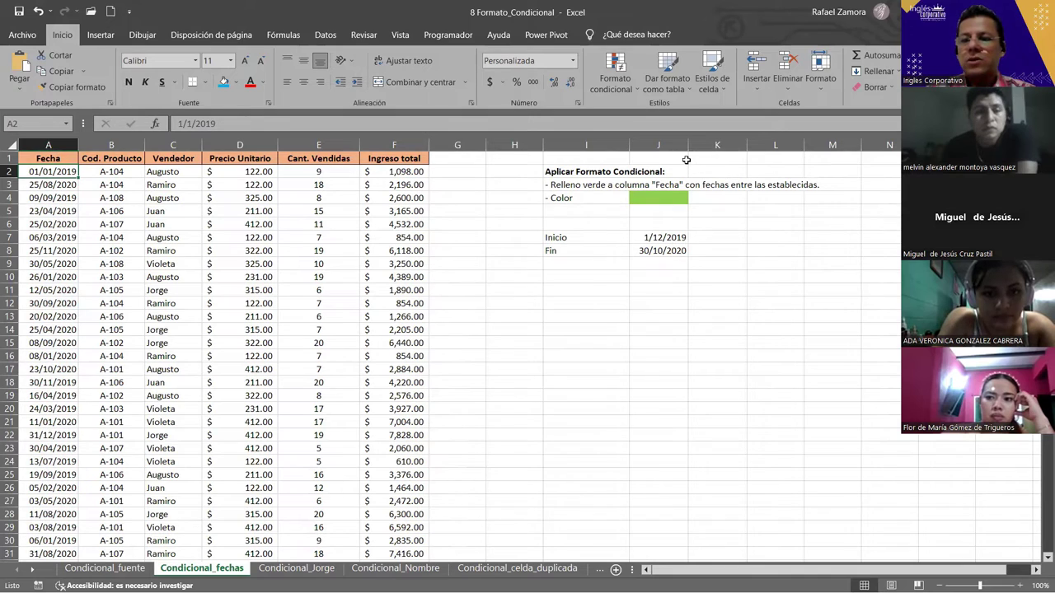
left_click(655, 236)
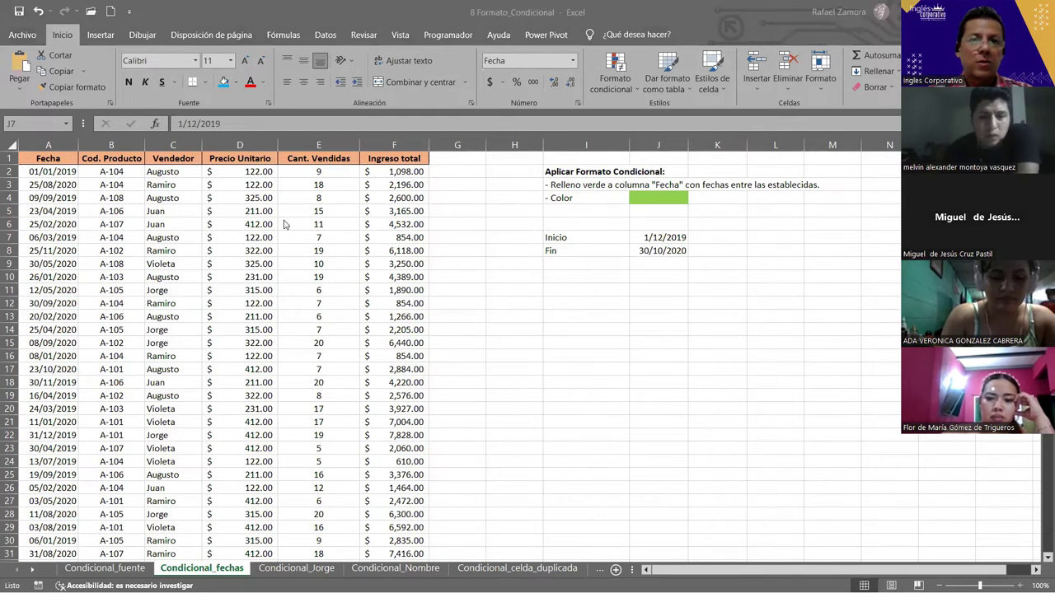
left_click(48, 145)
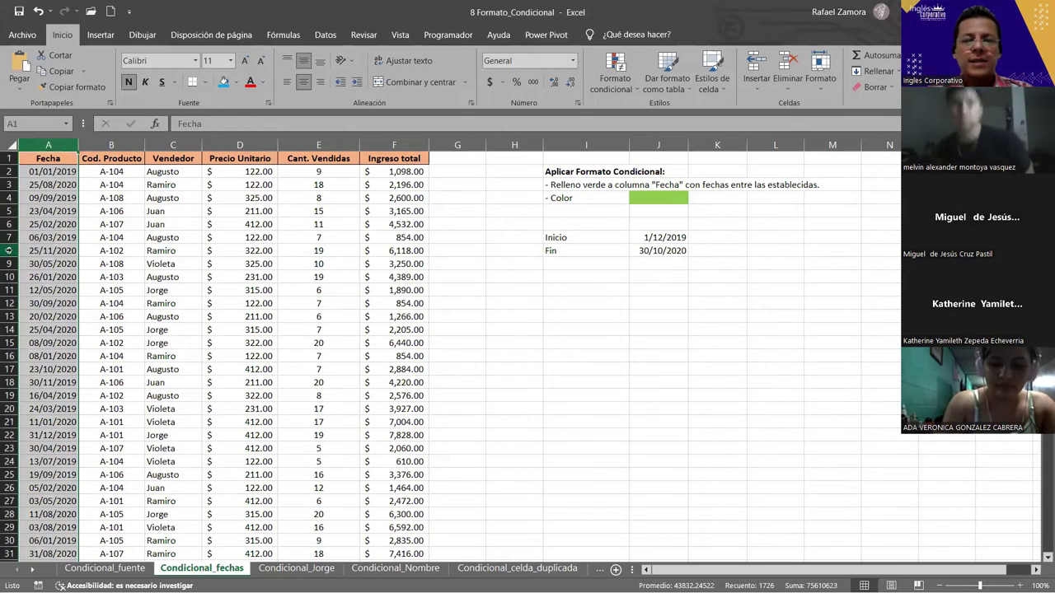
left_click(42, 170)
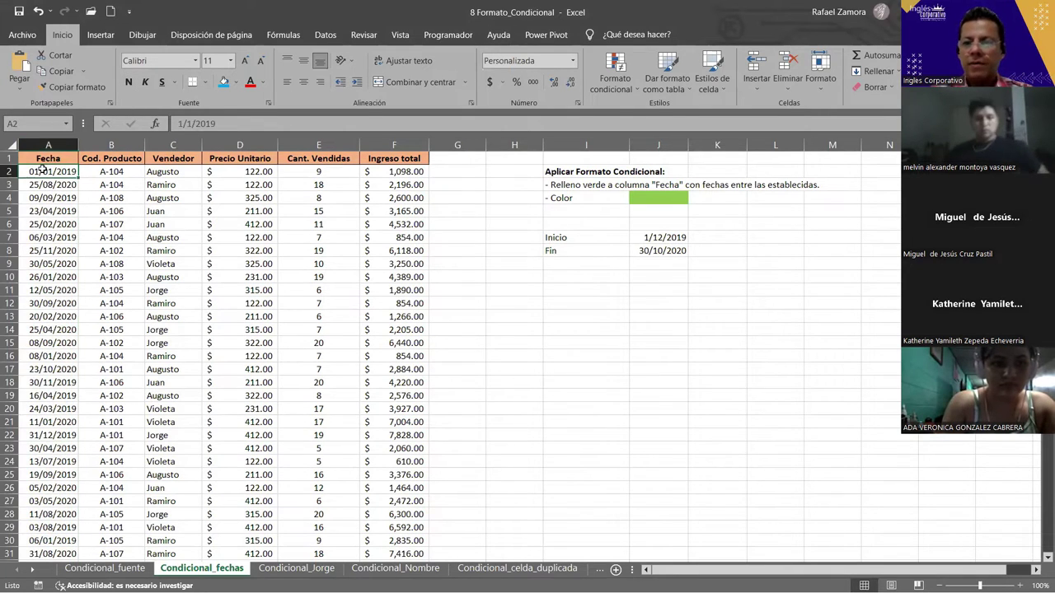
key("ctrl+shift+Down")
key("ctrl+BackSpace")
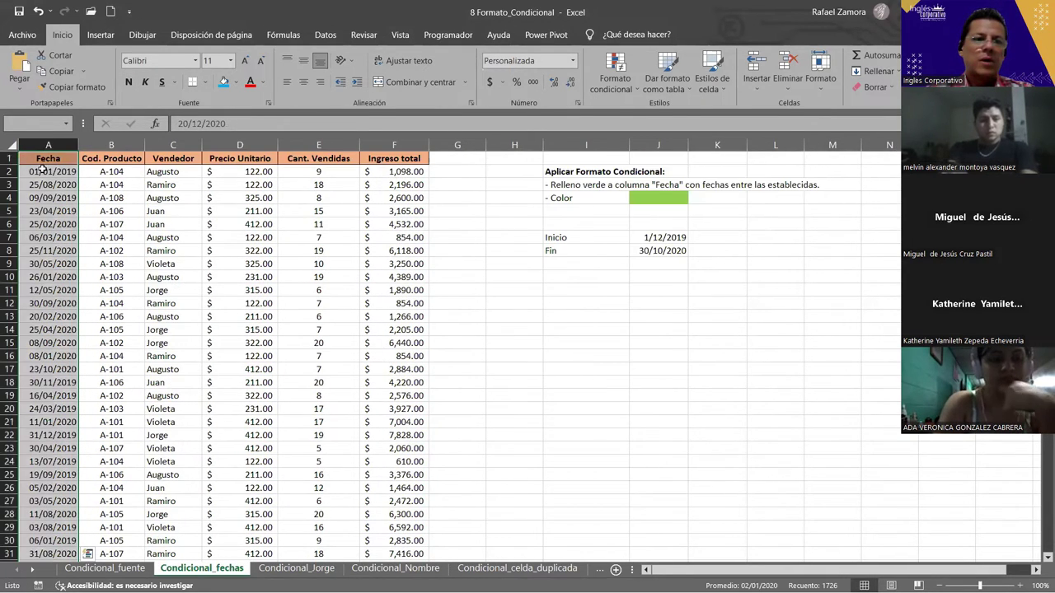
key("shift+Down")
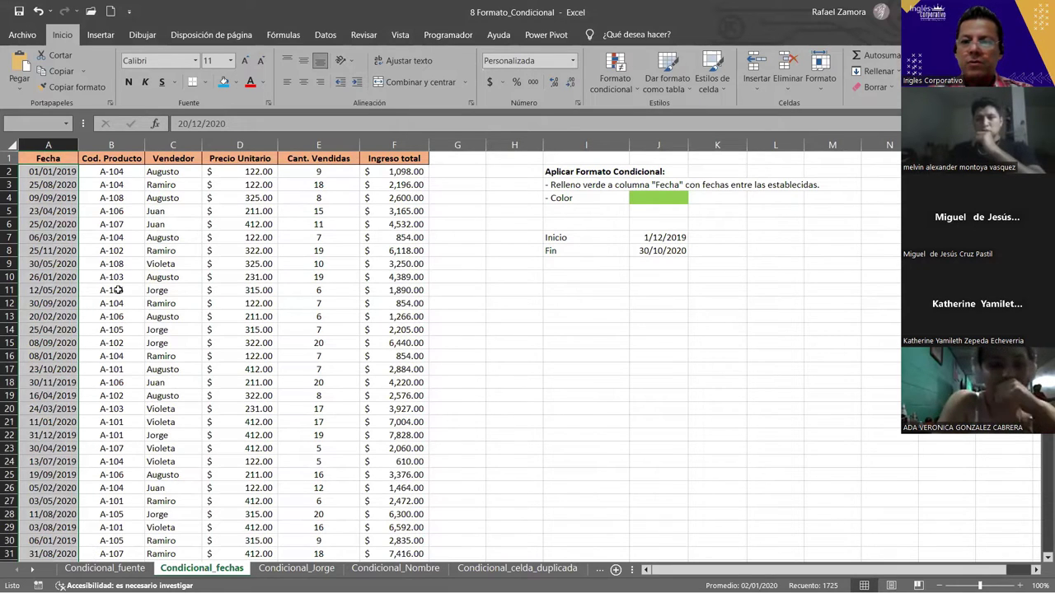
Step: Start a new conditional formatting rule and compare the available rule types
left_click(617, 91)
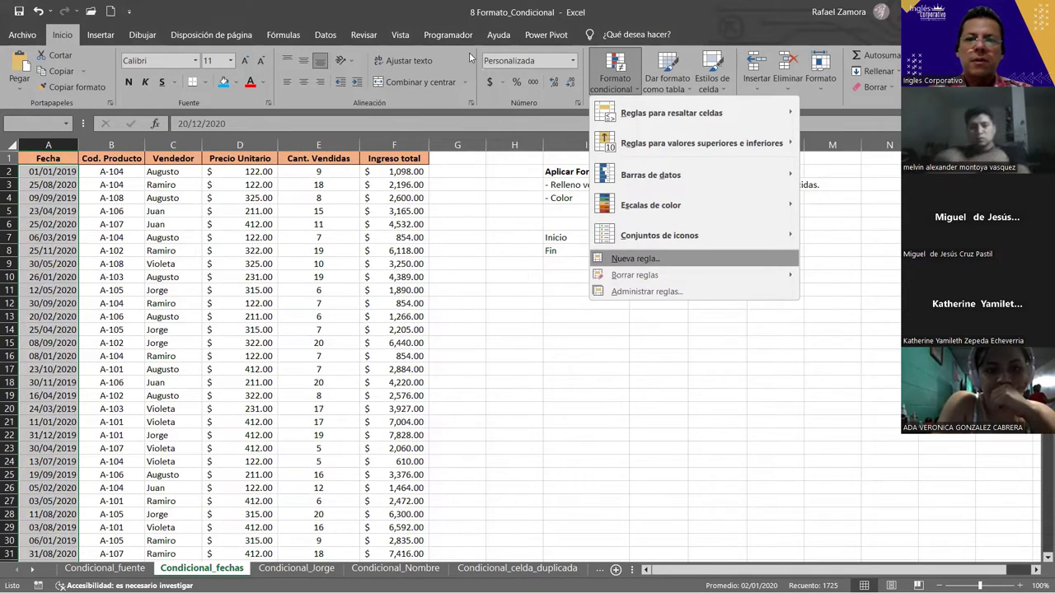
key("Return")
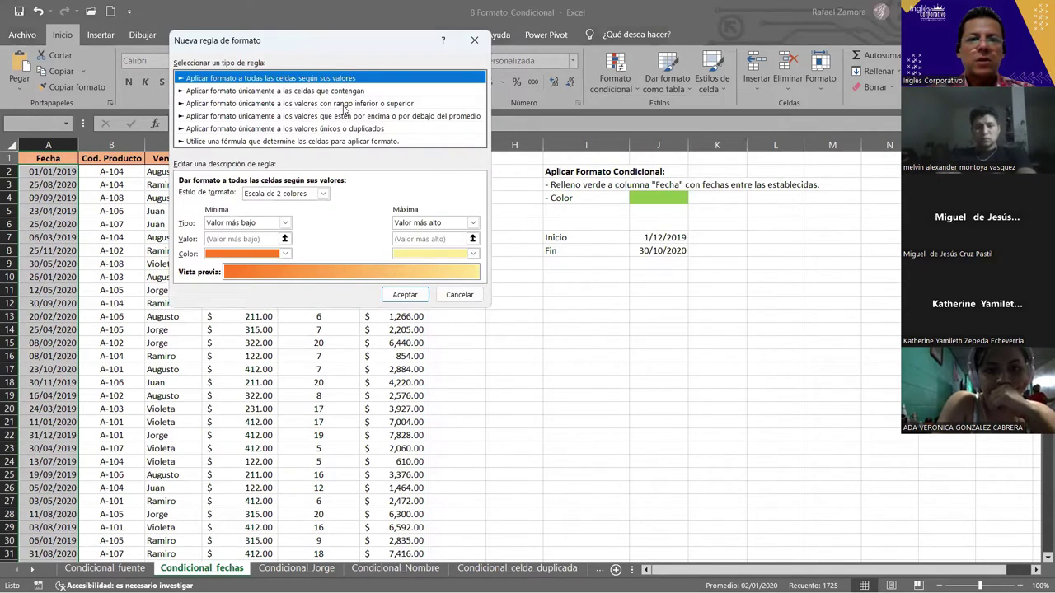
left_click(344, 104)
left_click(354, 116)
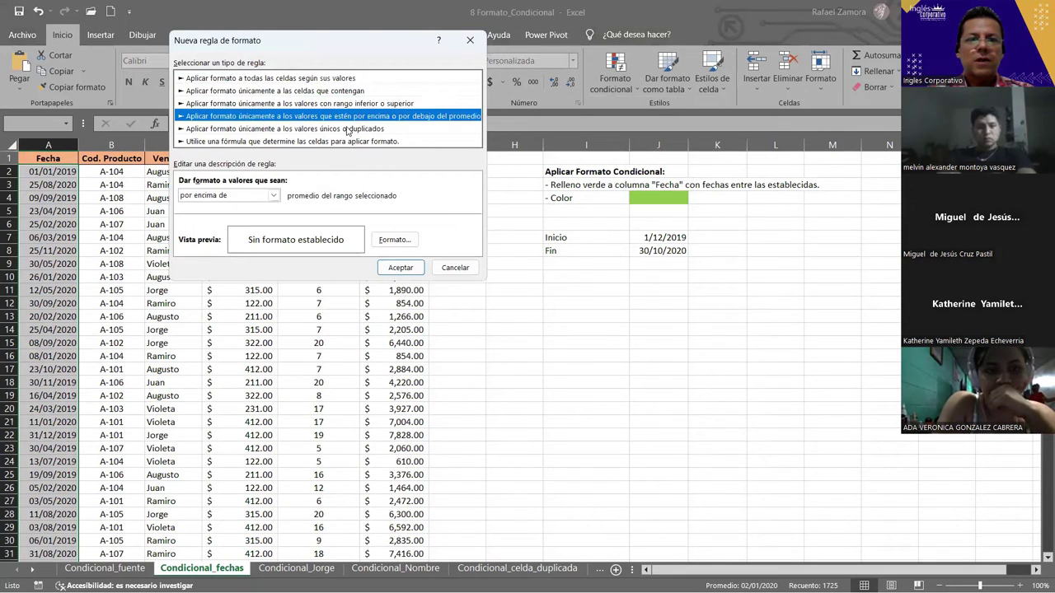
left_click(347, 130)
left_click(348, 116)
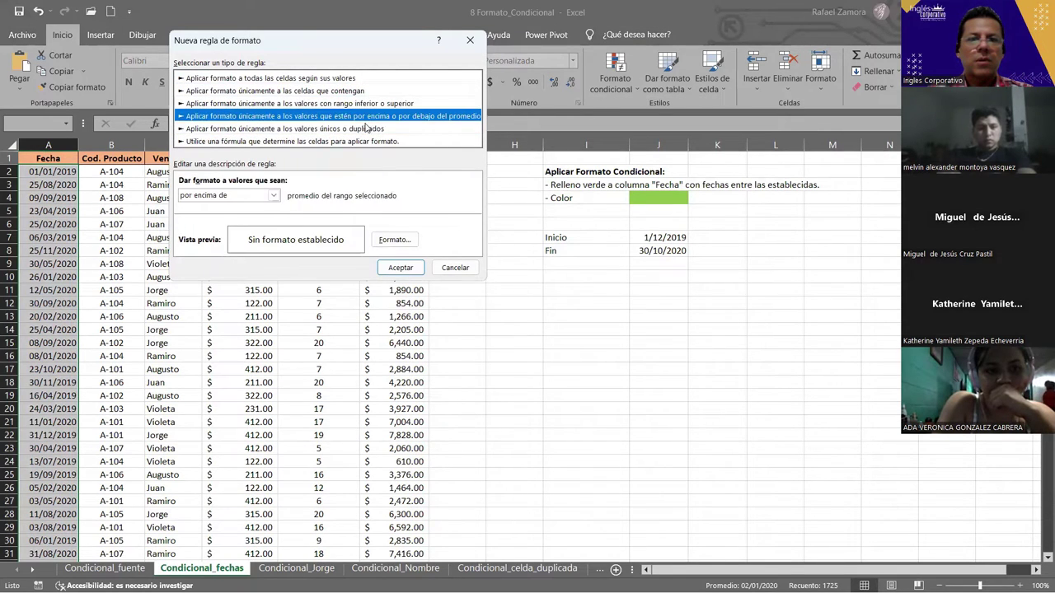
left_click(376, 129)
left_click(379, 141)
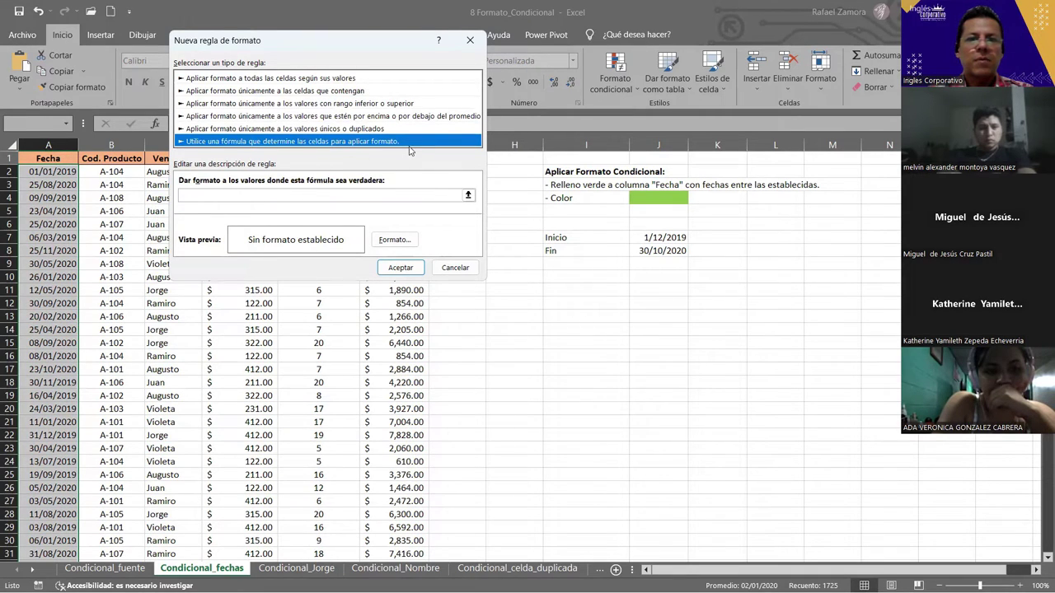
left_click(384, 103)
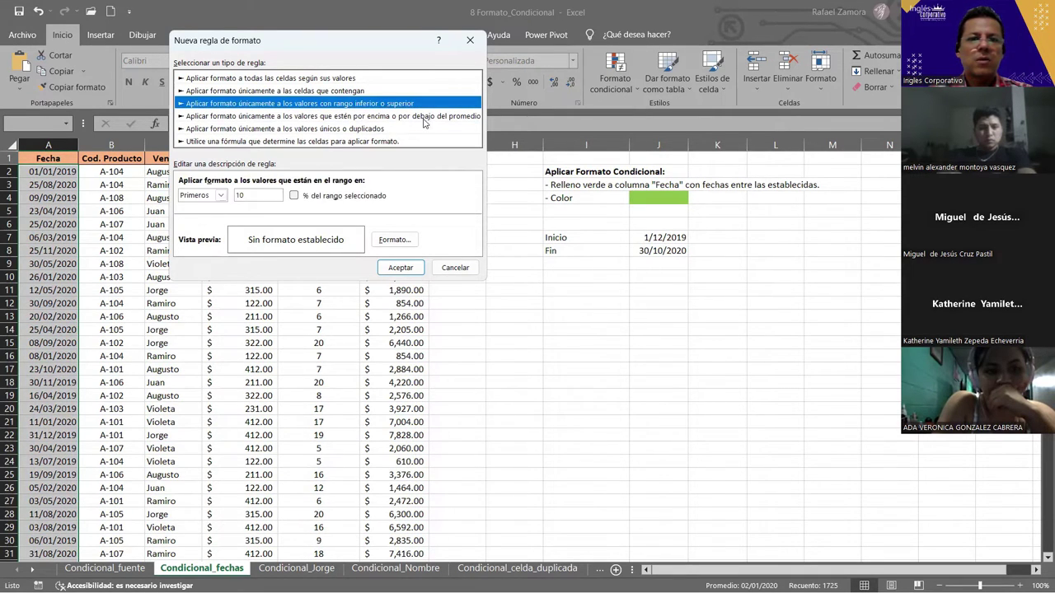
left_click(221, 196)
left_click(354, 121)
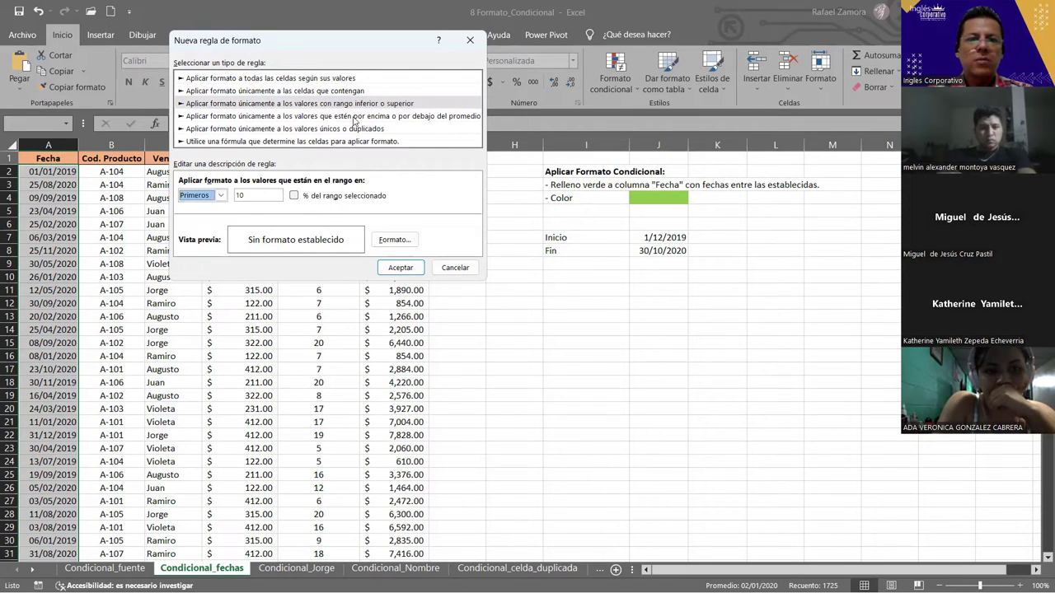
Step: Choose 'Aplicar formato únicamente a las celdas que contengan' with condition 'Valor de la celda'
left_click(362, 90)
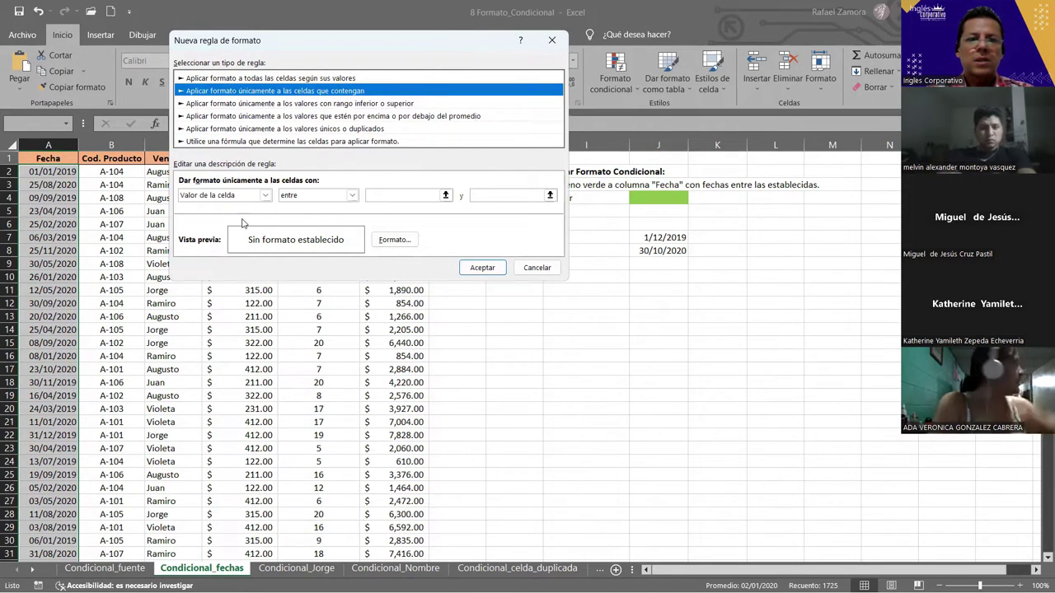
left_click(265, 196)
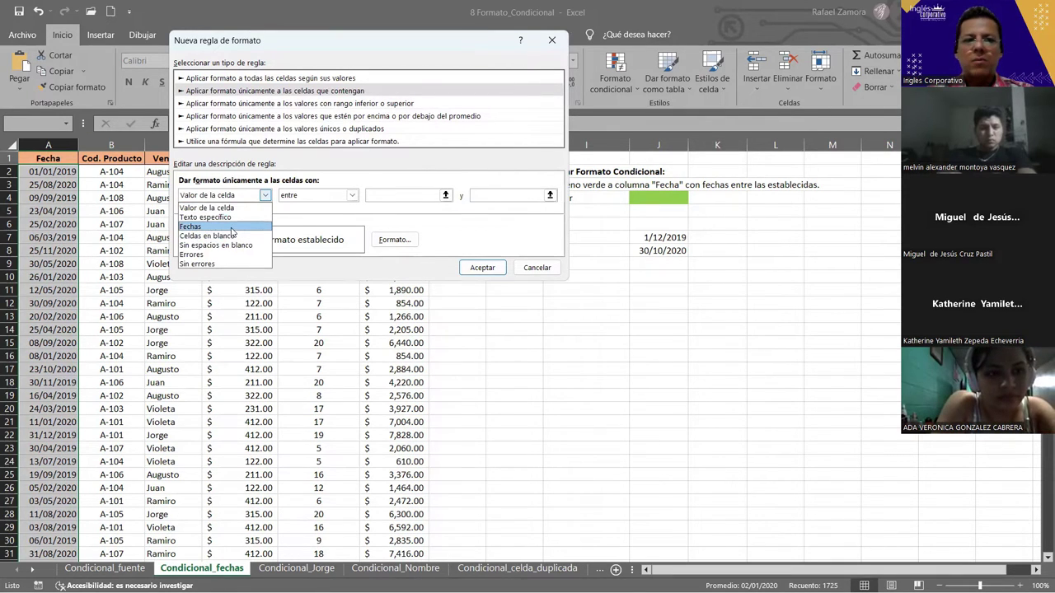
left_click(230, 227)
left_click(359, 195)
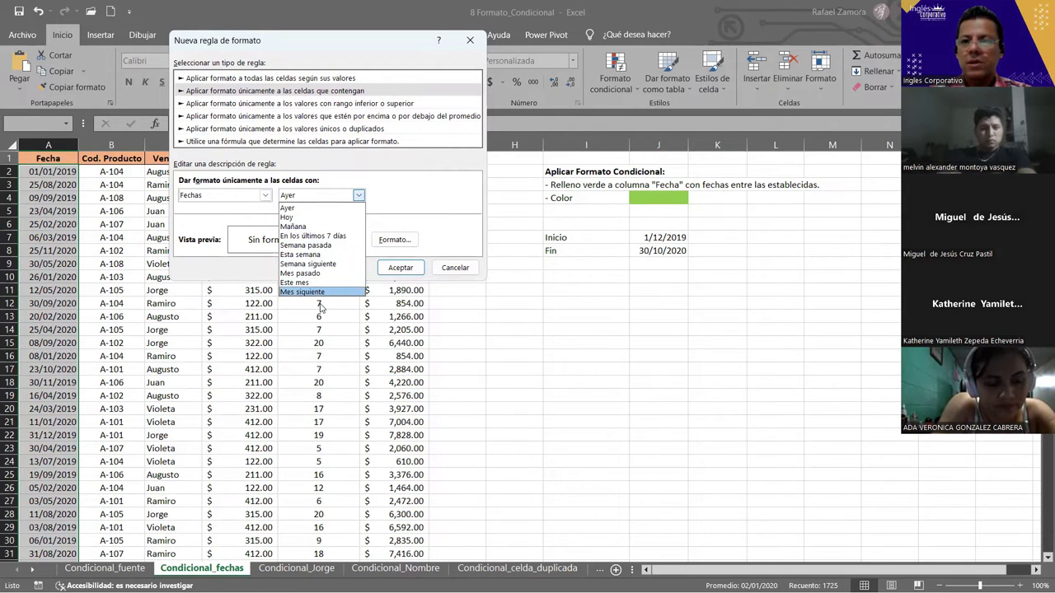
left_click(590, 225)
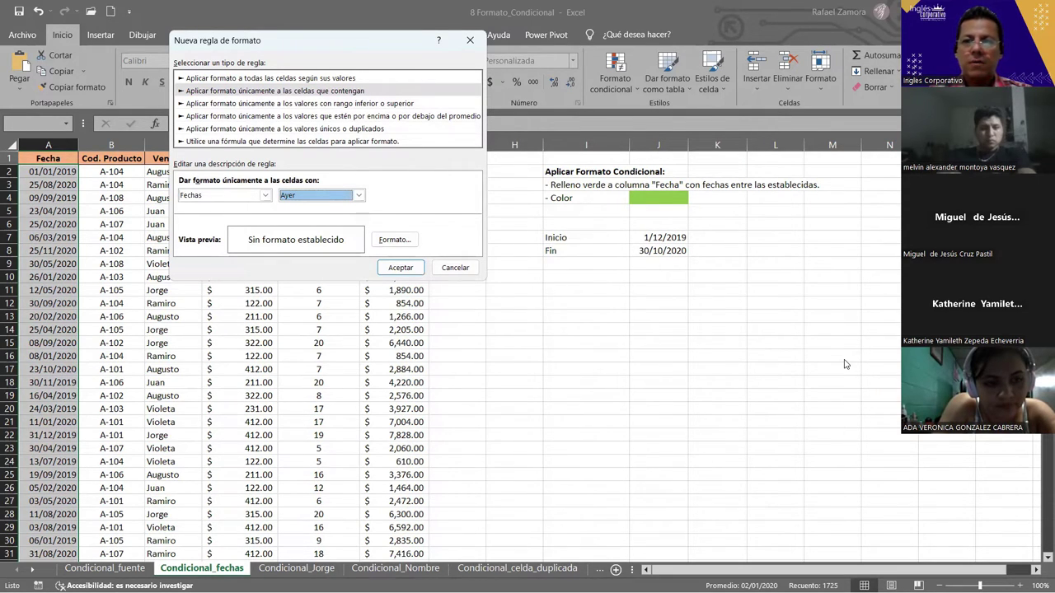
left_click(264, 196)
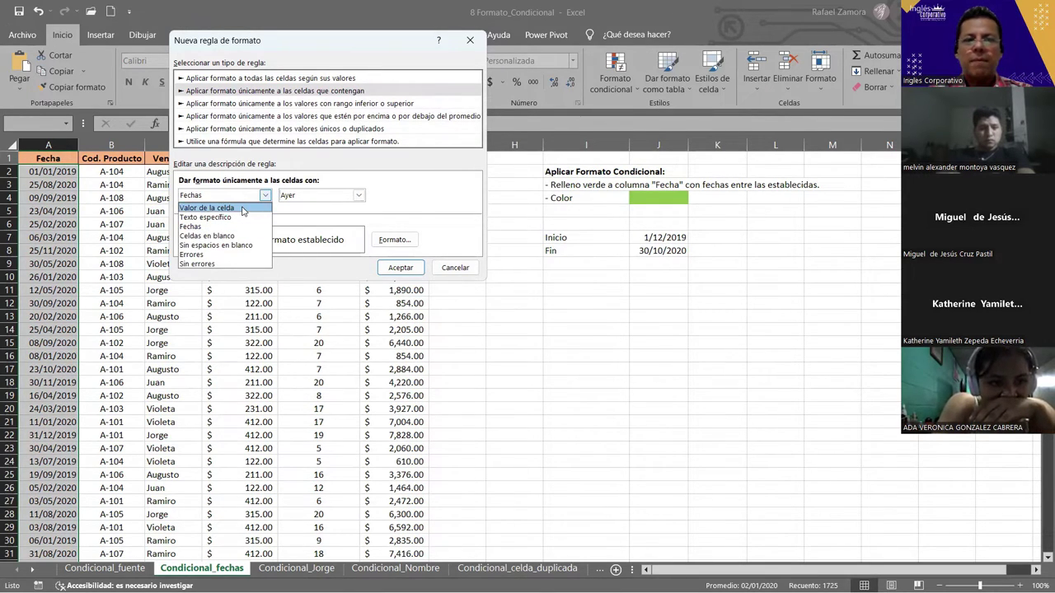
left_click(242, 209)
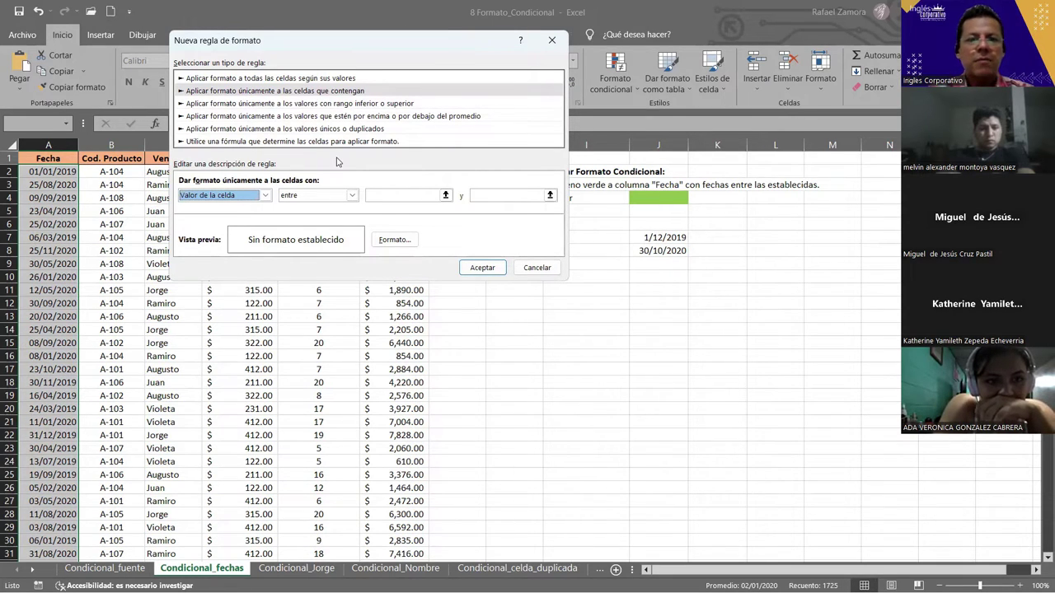
Step: Keep 'entre' and enter limits 1-12-19 and 30-10-20 for the date rule
left_click(351, 196)
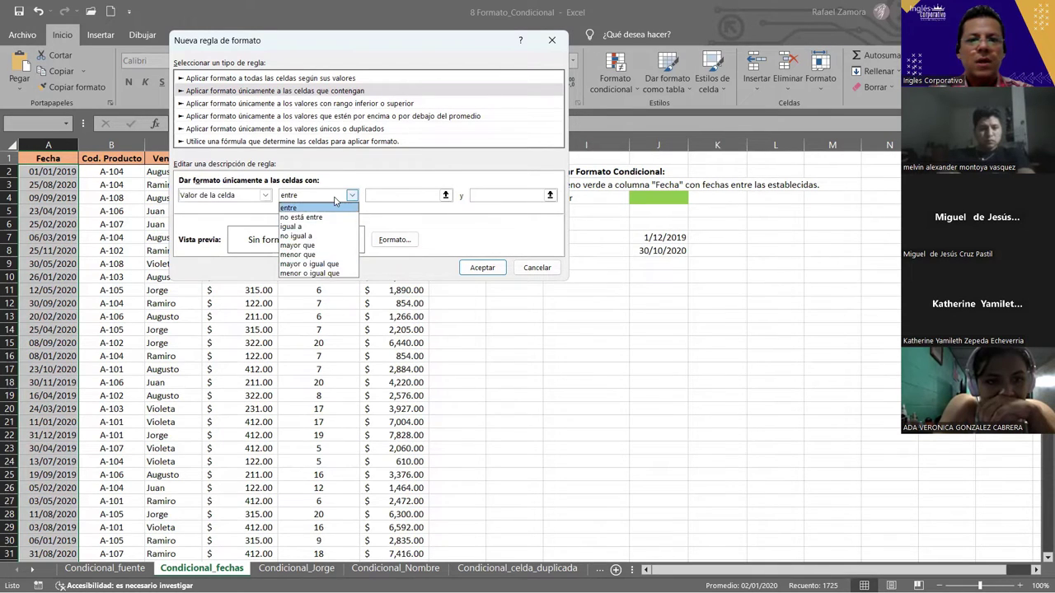
left_click(330, 206)
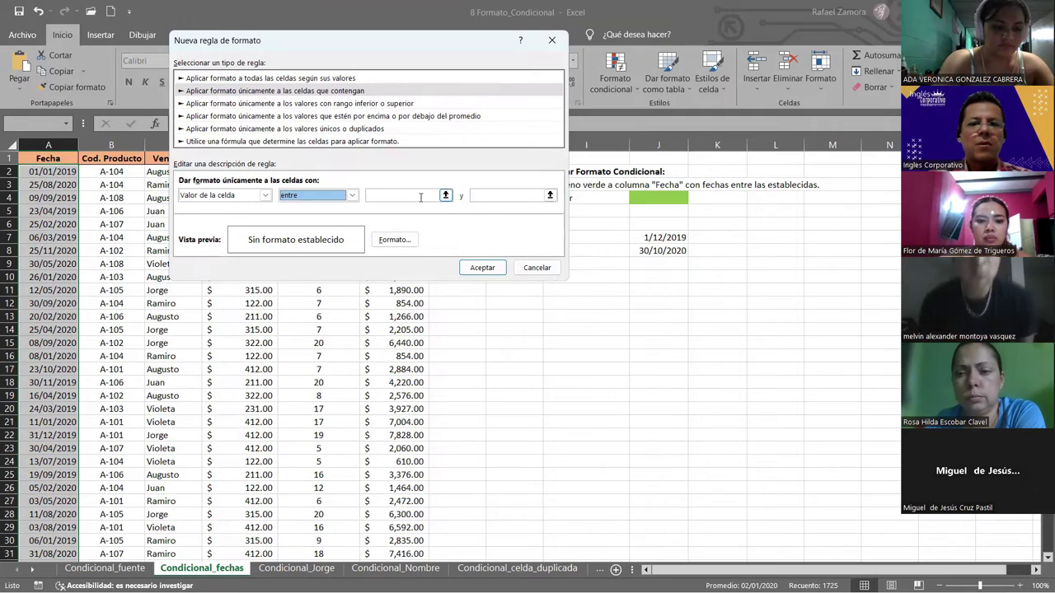
left_click(429, 198)
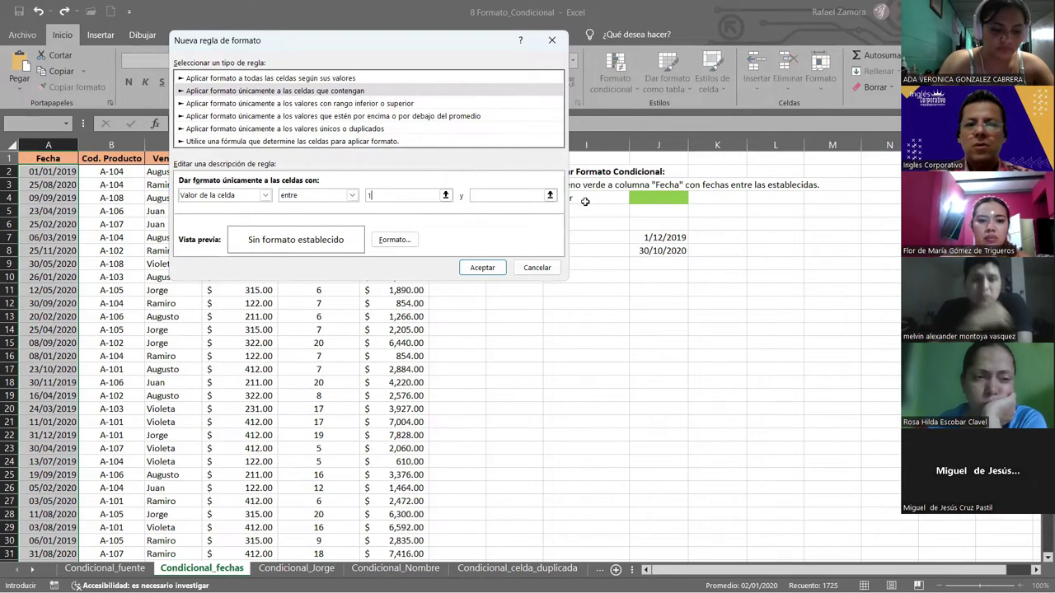
type("12-19")
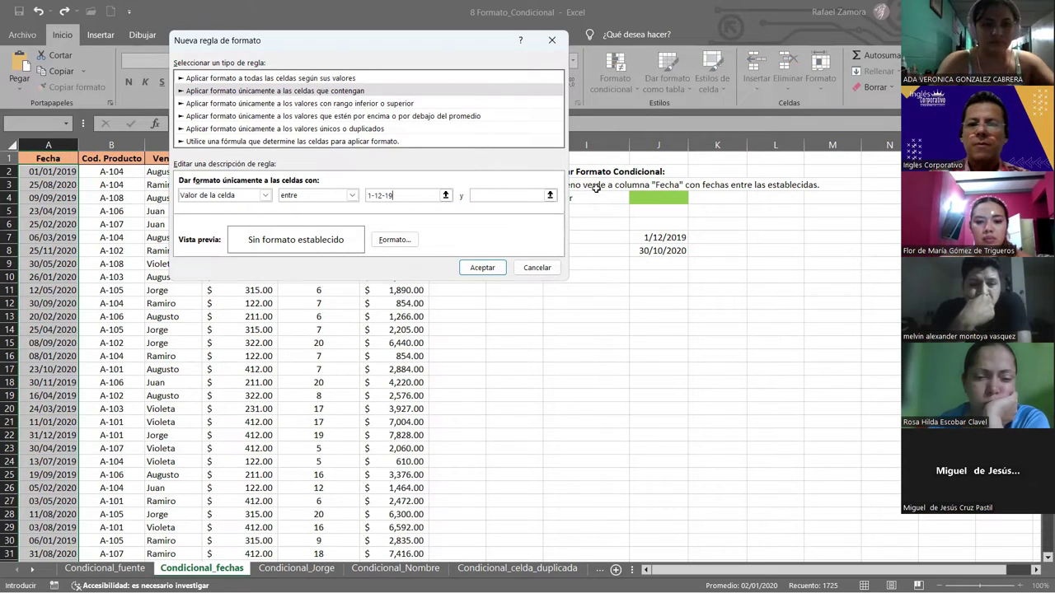
left_click(518, 197)
type("30")
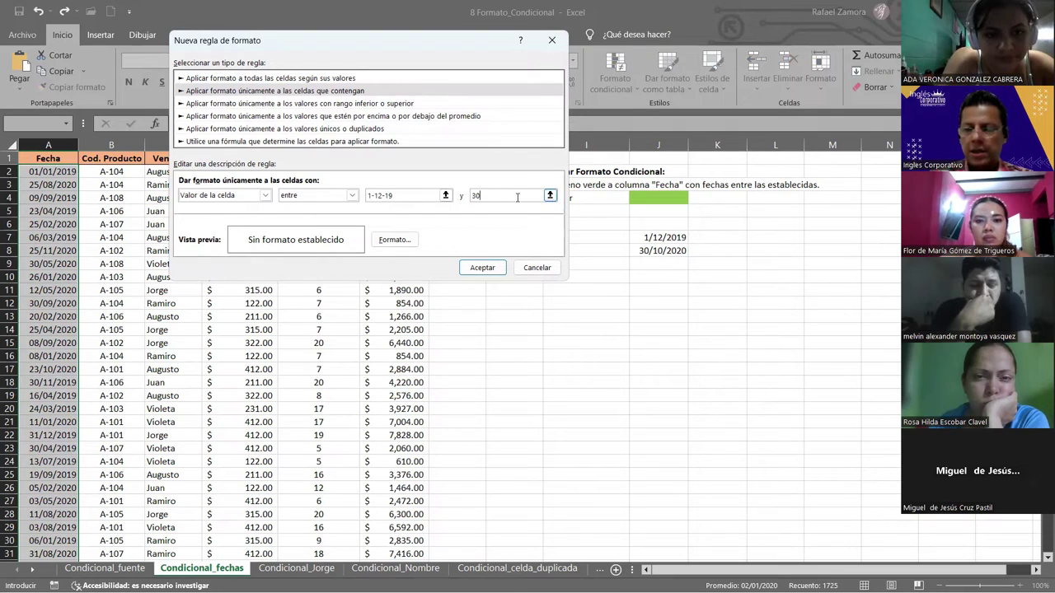
type("-10")
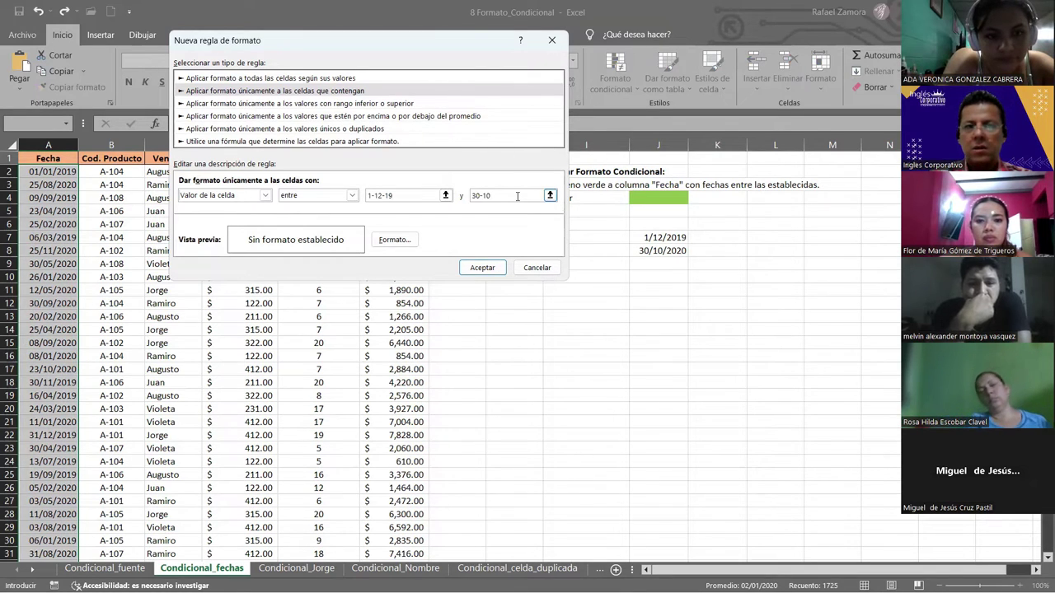
type("-20")
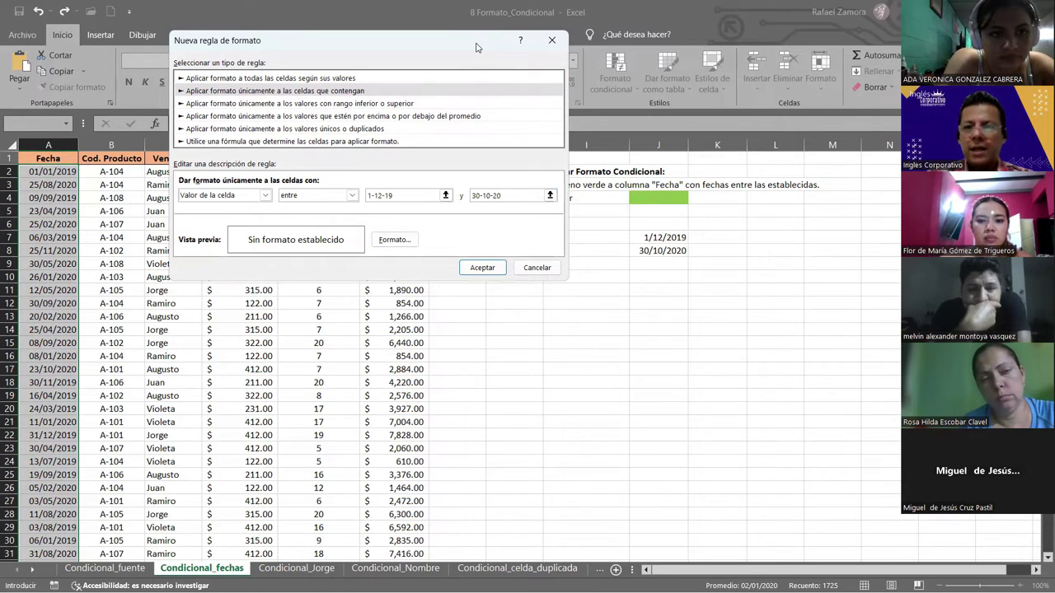
left_click_drag(476, 47, 393, 69)
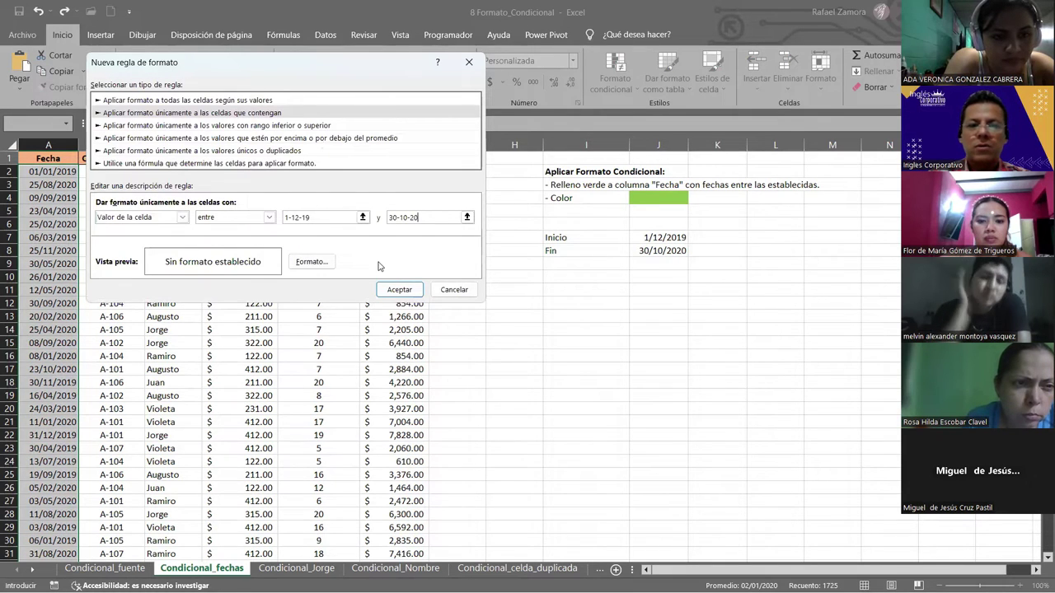
Step: Set the date rule's format to a bright green Relleno fill from Más colores
left_click(324, 263)
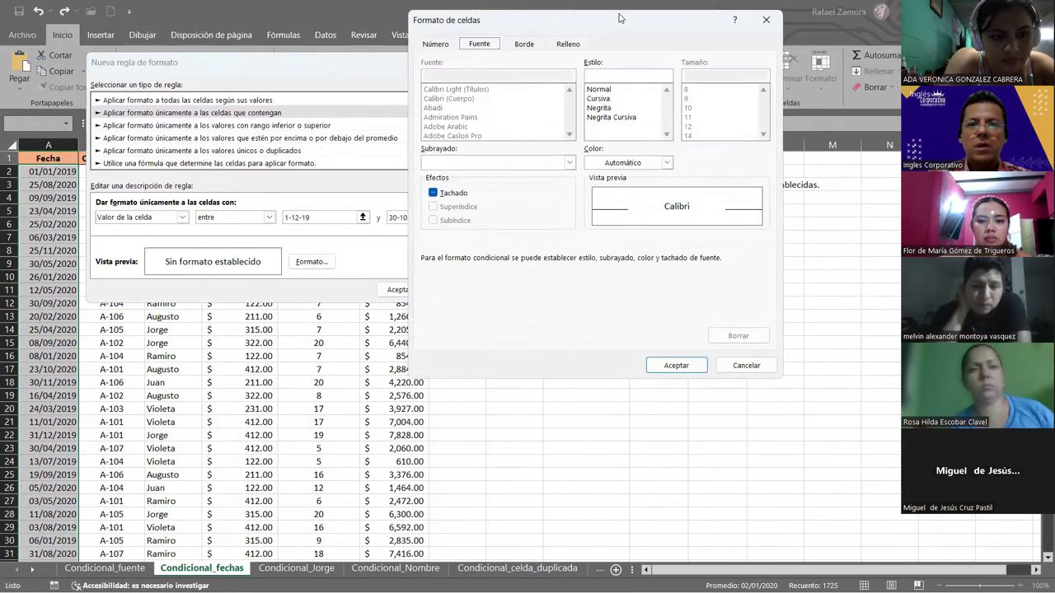
left_click_drag(619, 21, 355, 92)
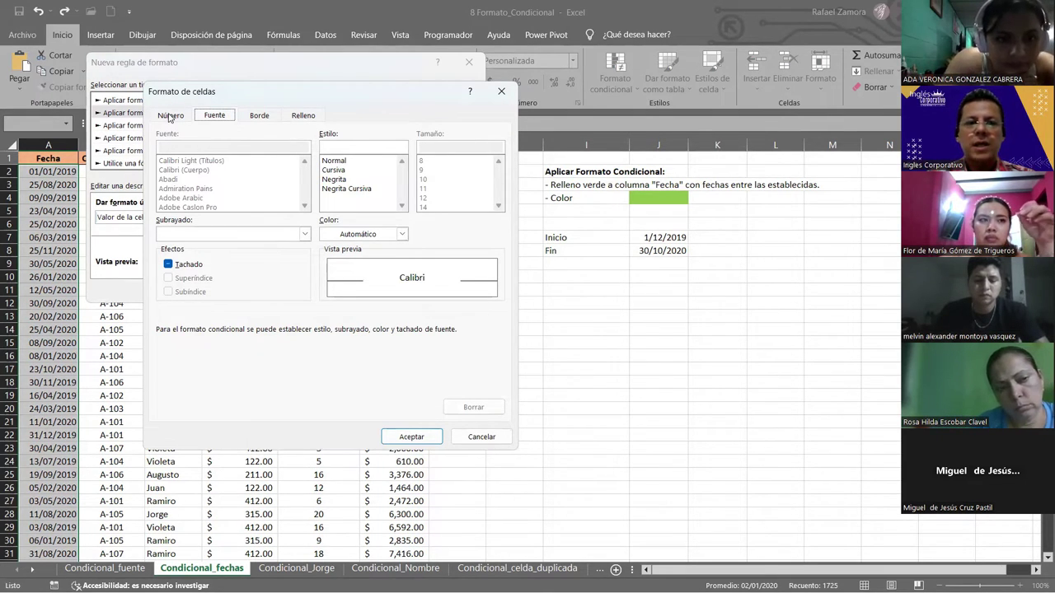
left_click(309, 117)
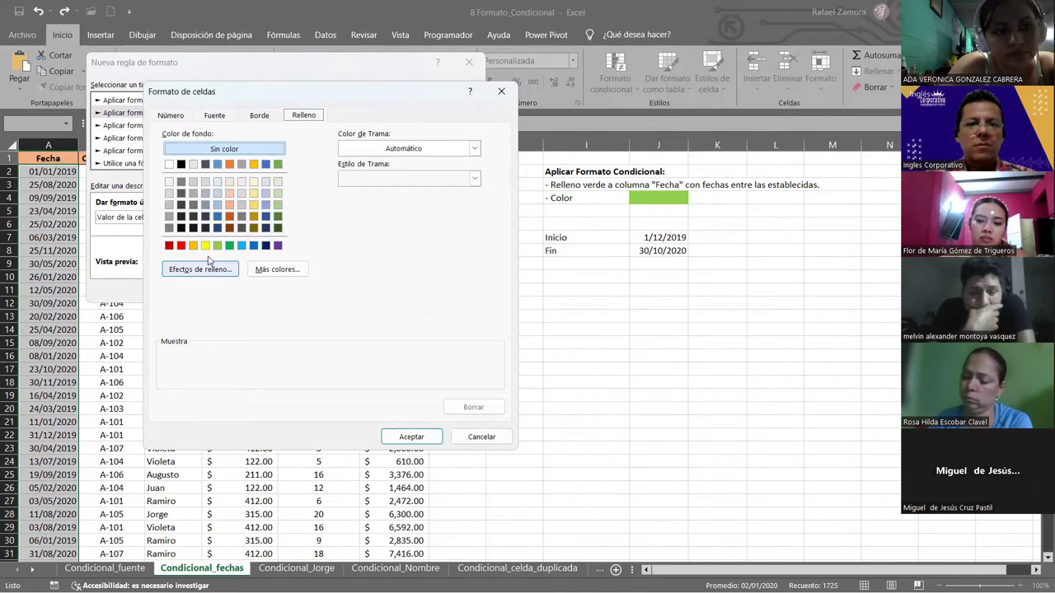
left_click(280, 270)
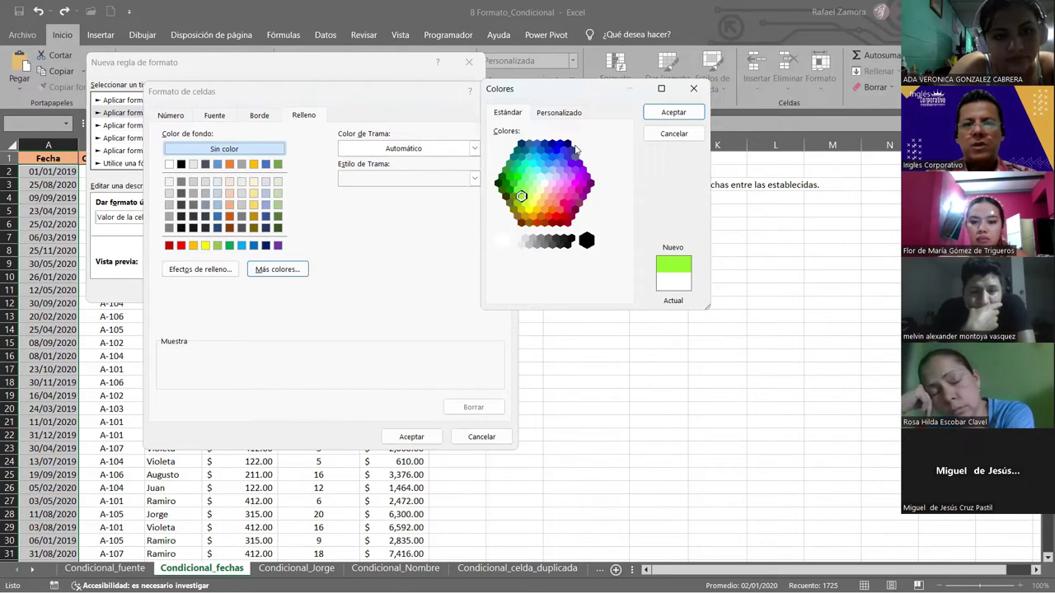
left_click(676, 114)
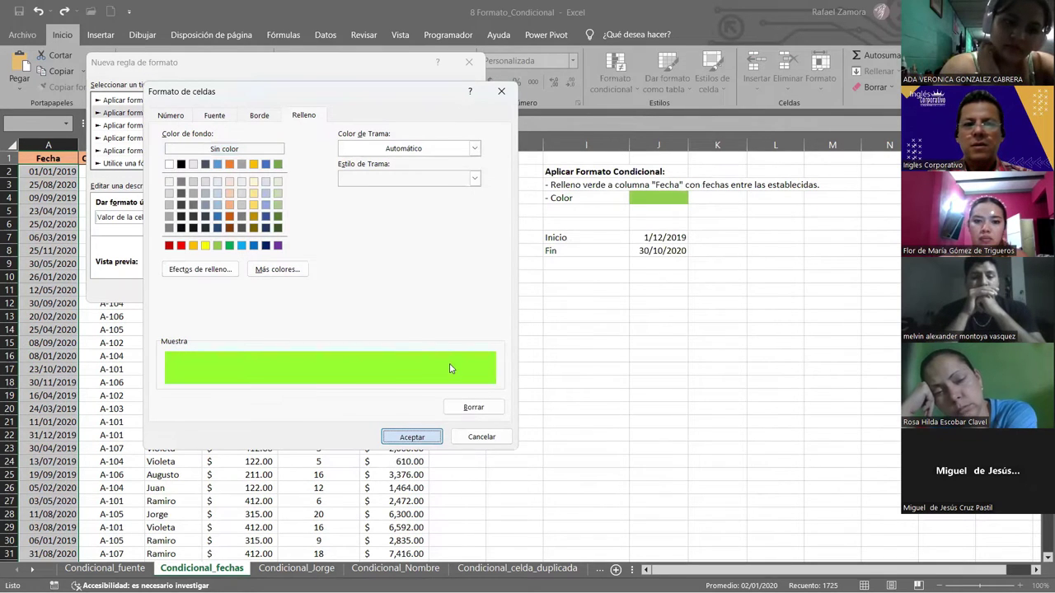
key("Return")
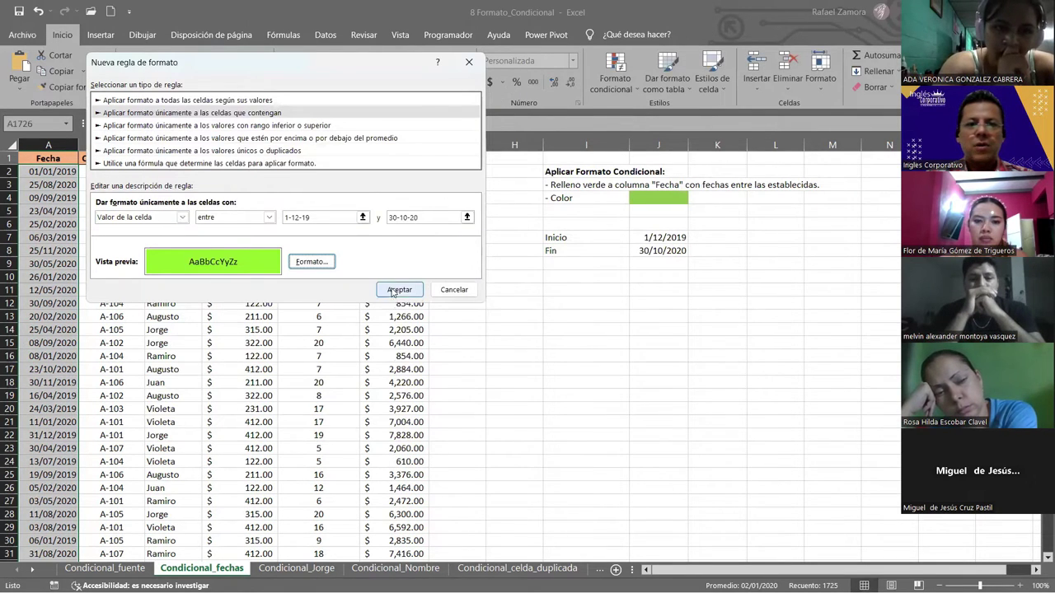
Step: Apply the green date rule, check boundary dates J7:J8, and change A9 to 20/11/2017
left_click(399, 290)
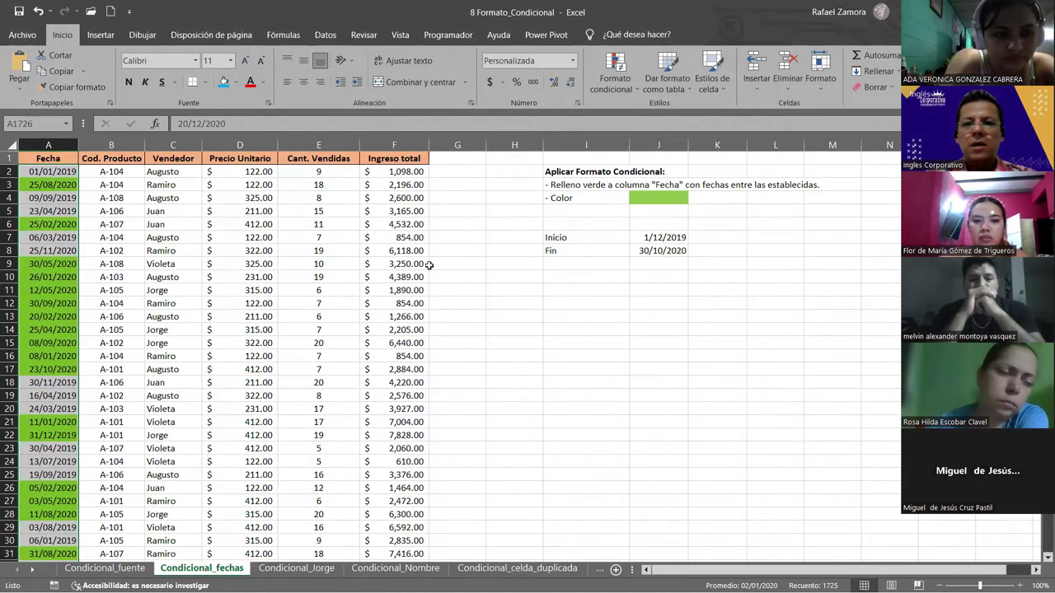
left_click(674, 238)
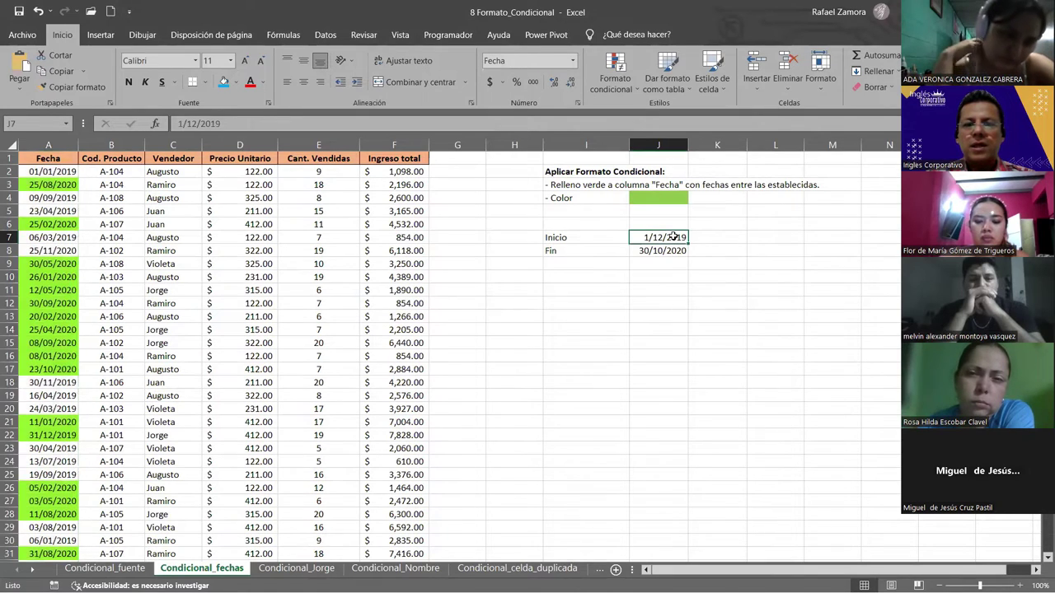
left_click_drag(673, 237, 667, 251)
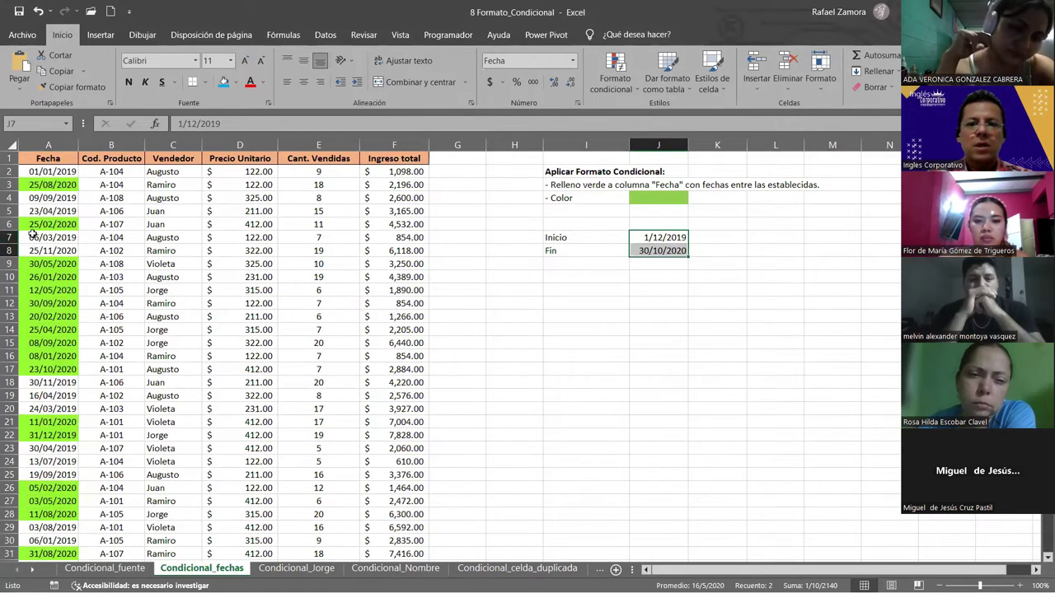
left_click(50, 266)
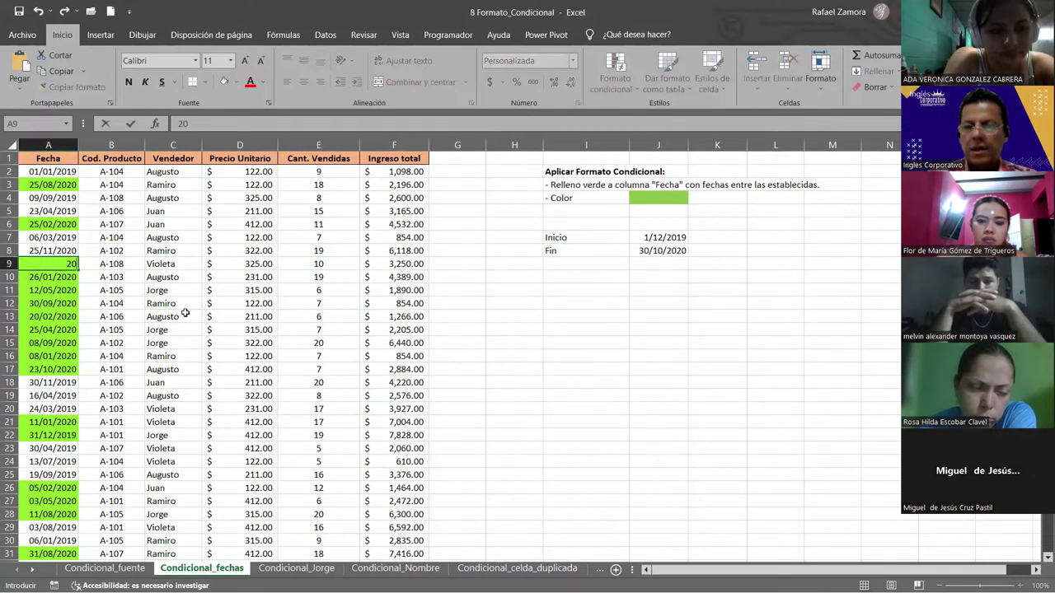
type("20-11-17")
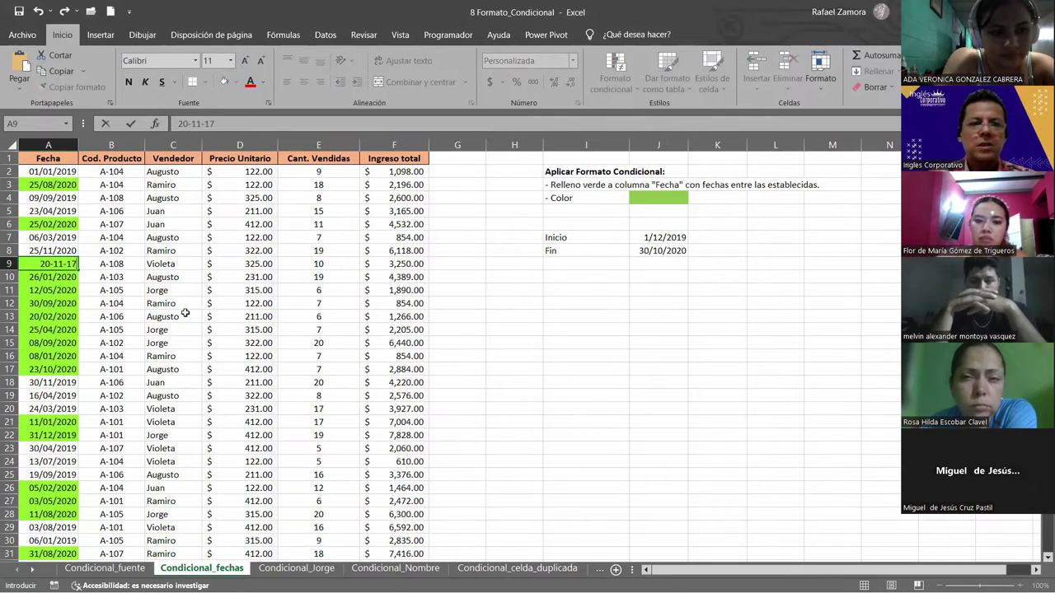
key("Return")
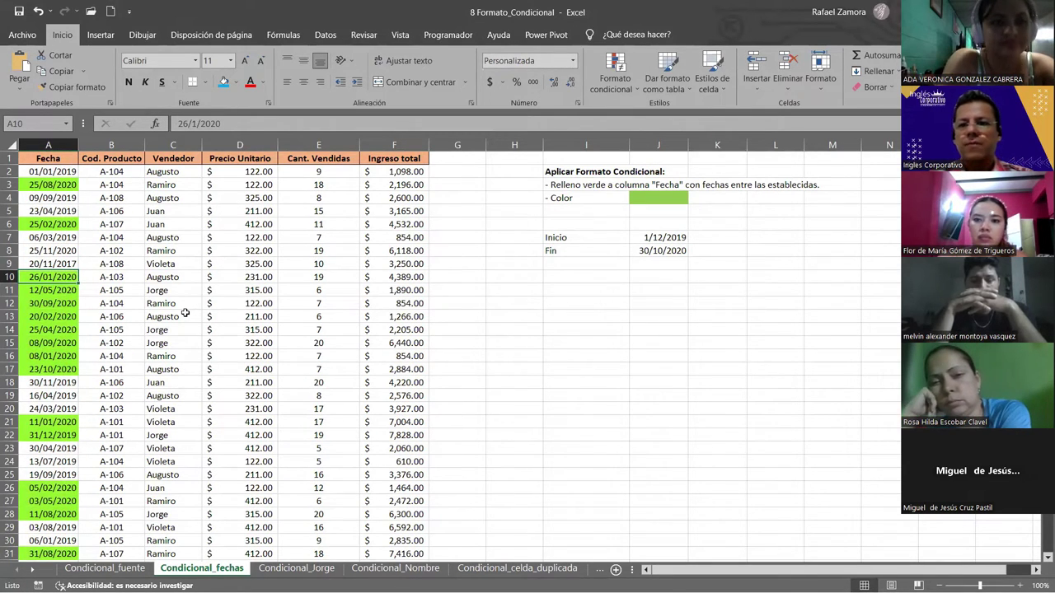
Step: Change the date in A35 to 15/05/2020
scroll(47, 370, "down", 6)
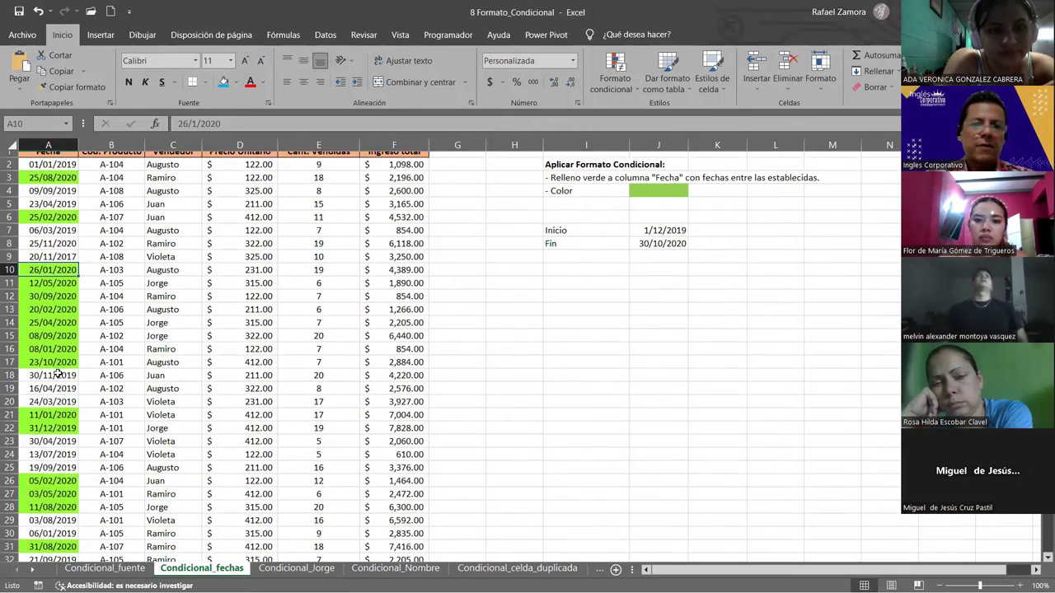
left_click(68, 370)
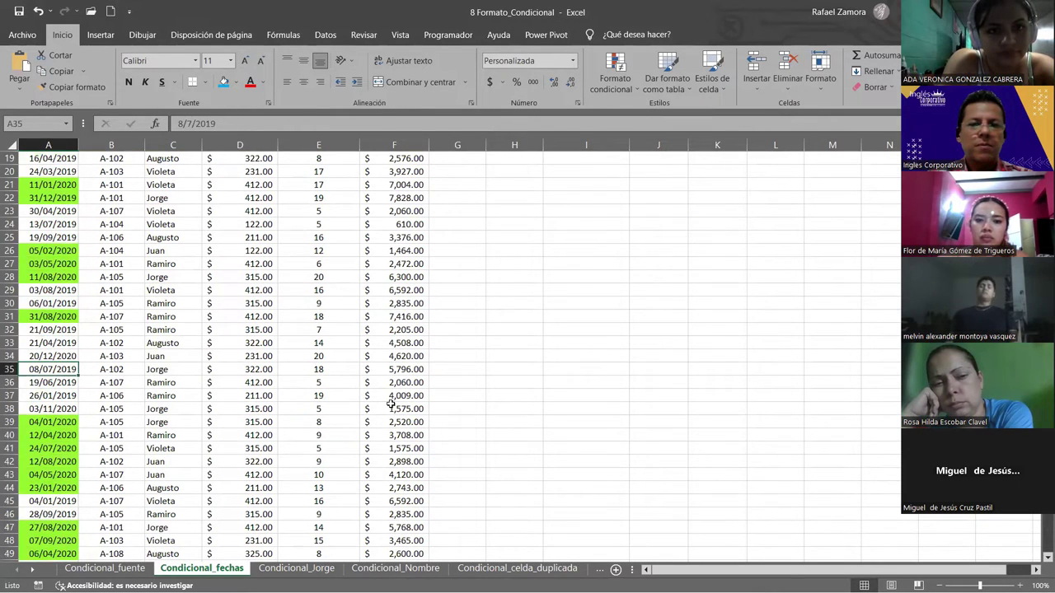
scroll(391, 404, "up", 6)
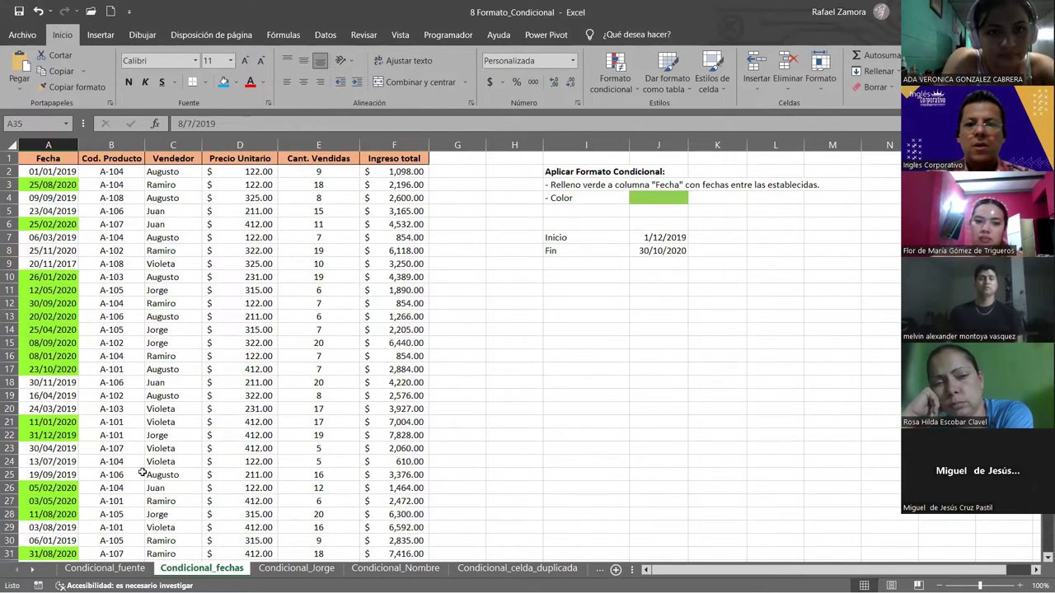
scroll(155, 330, "down", 4)
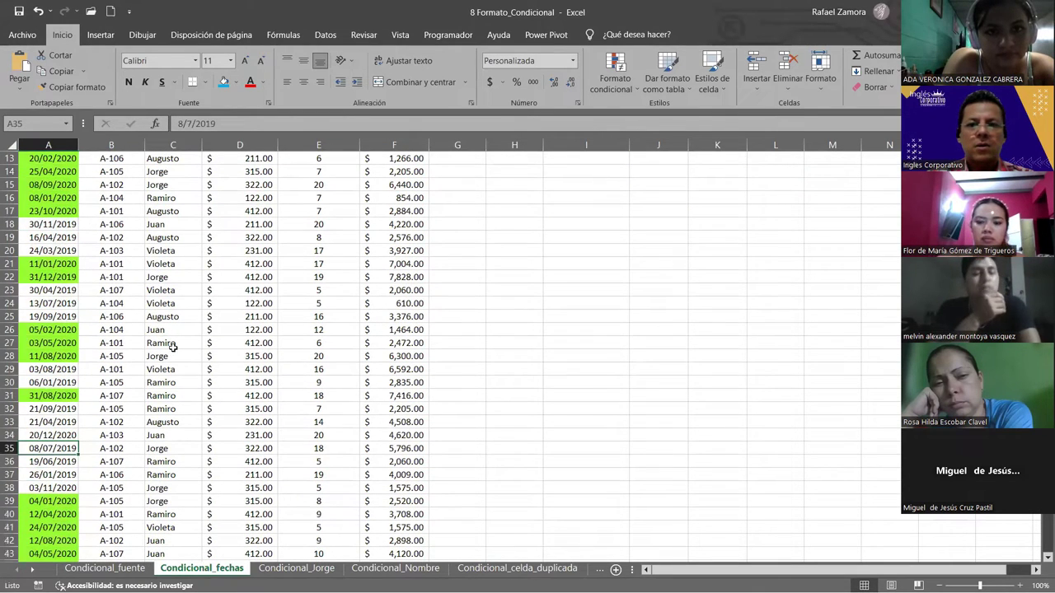
scroll(683, 266, "up", 4)
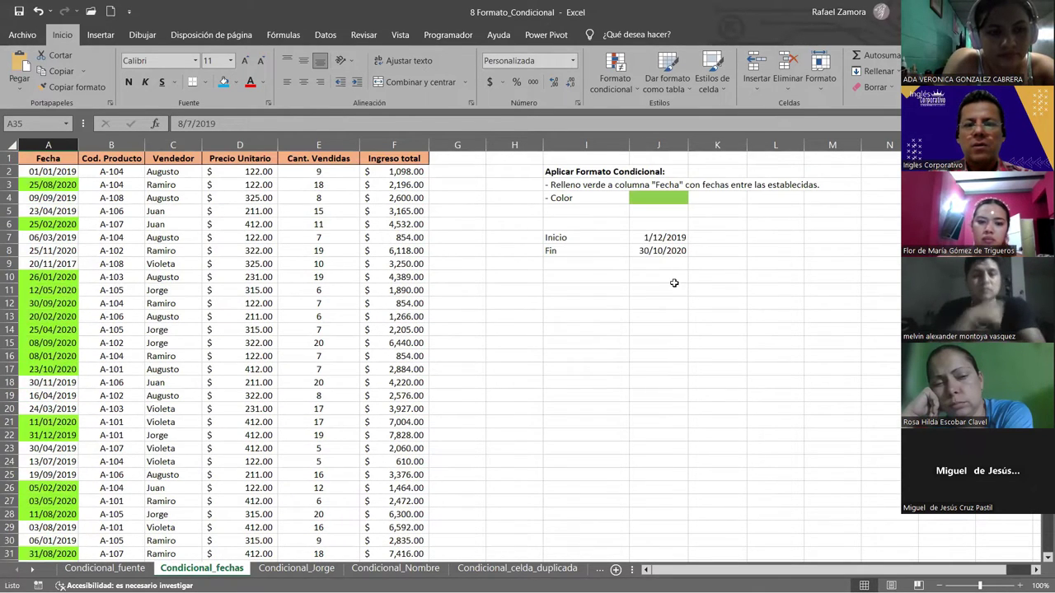
scroll(285, 306, "down", 3)
scroll(192, 371, "down", 1)
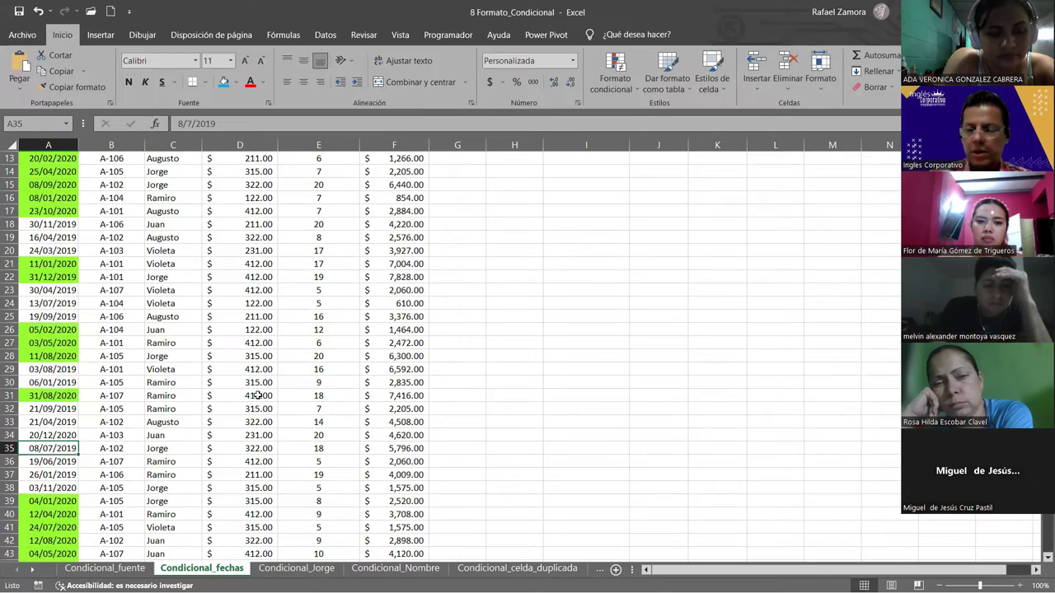
type("15-5-")
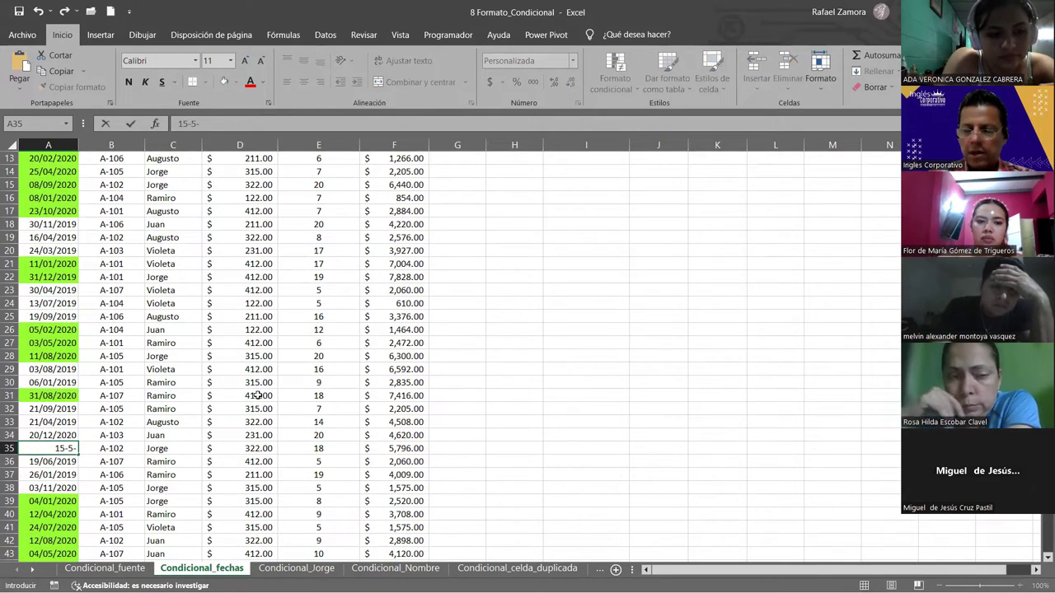
type("2020")
key("Return")
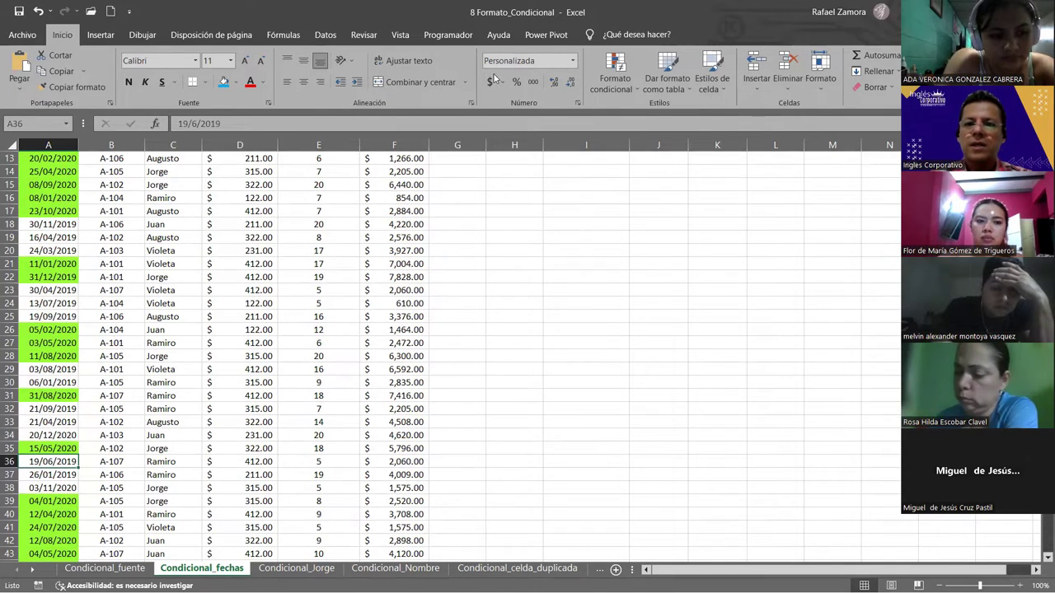
Step: Check the last data rows, including 17/12/2019 in A1681, then return to the sheet's top
scroll(509, 285, "up", 2)
scroll(507, 284, "up", 2)
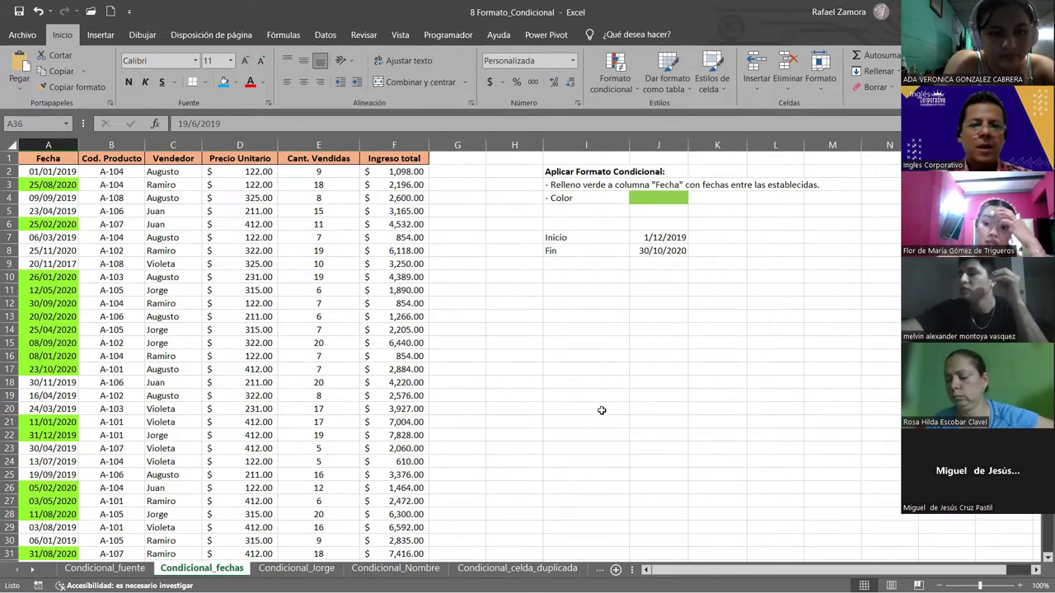
left_click(119, 170)
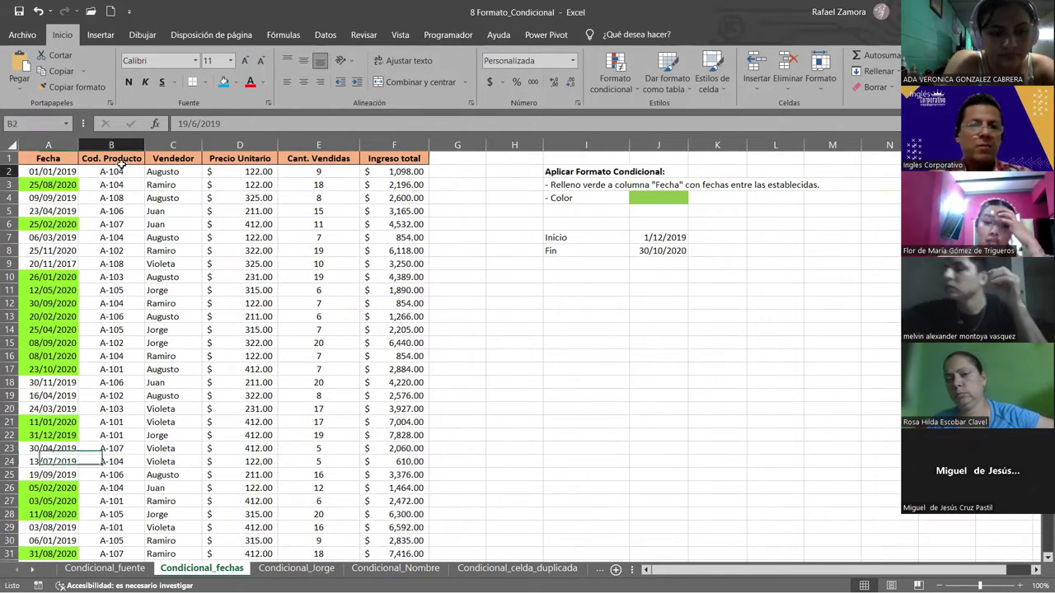
key("ctrl+Down")
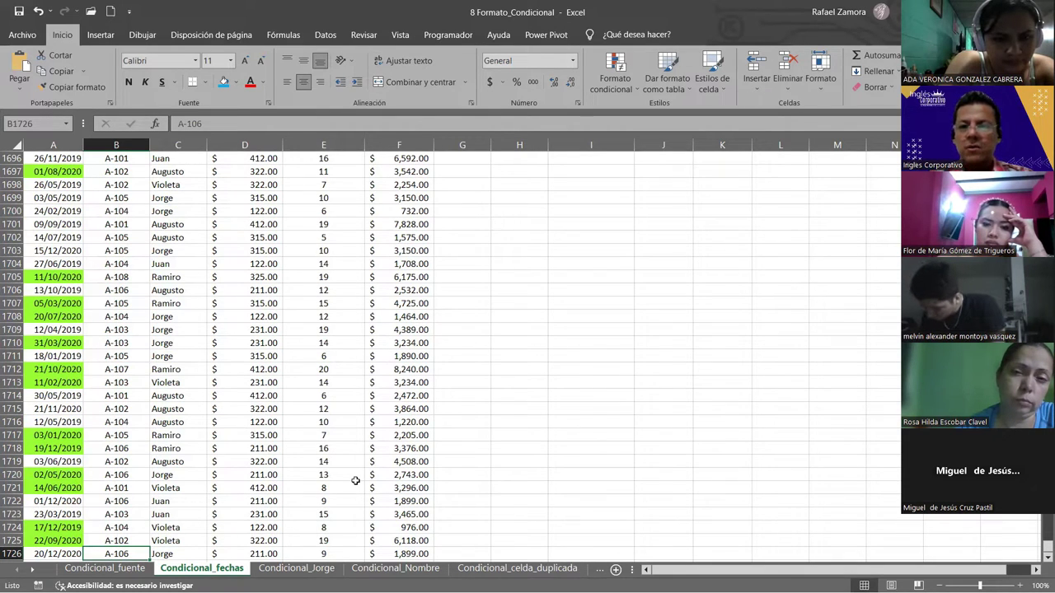
scroll(233, 443, "up", 3)
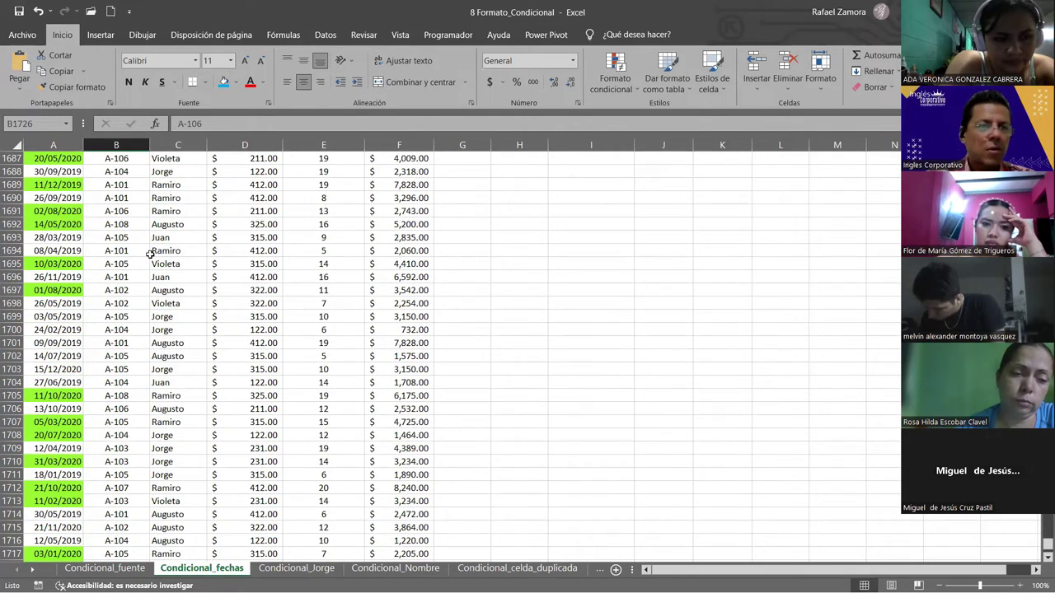
scroll(150, 255, "up", 3)
left_click(61, 199)
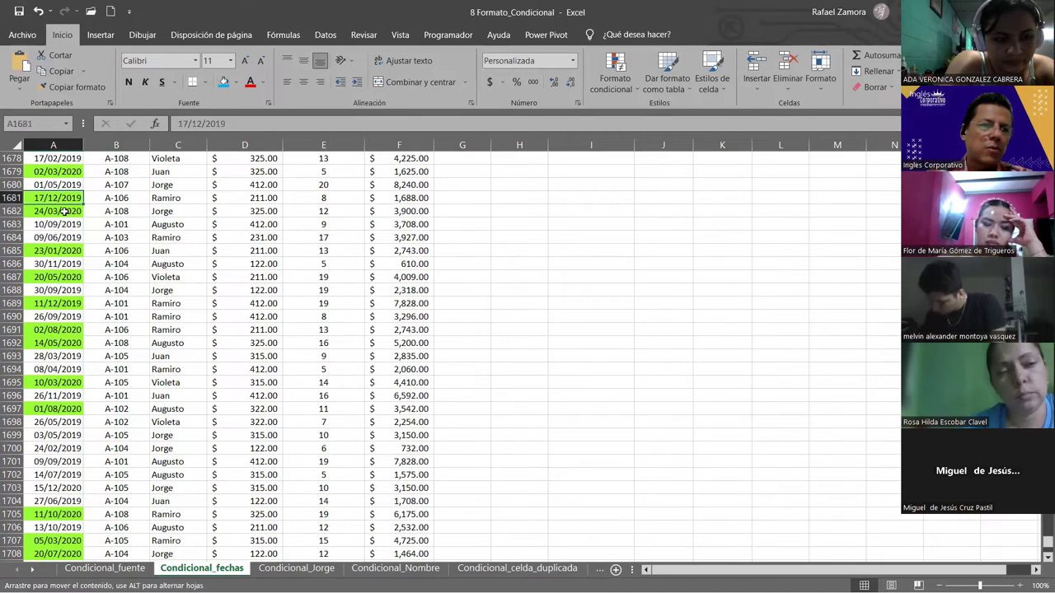
scroll(111, 365, "up", 1)
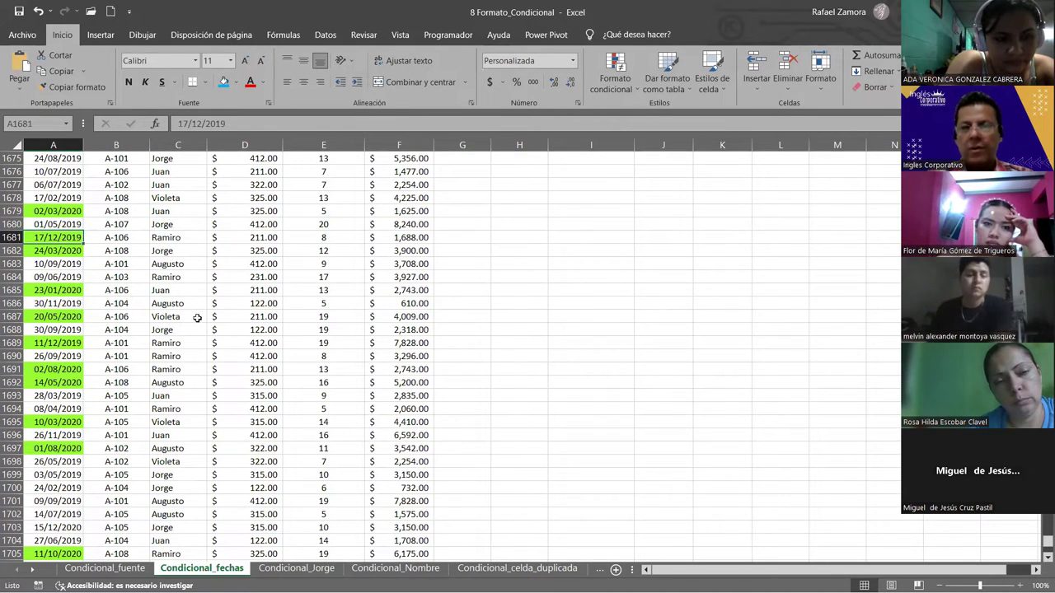
key("ctrl+Home")
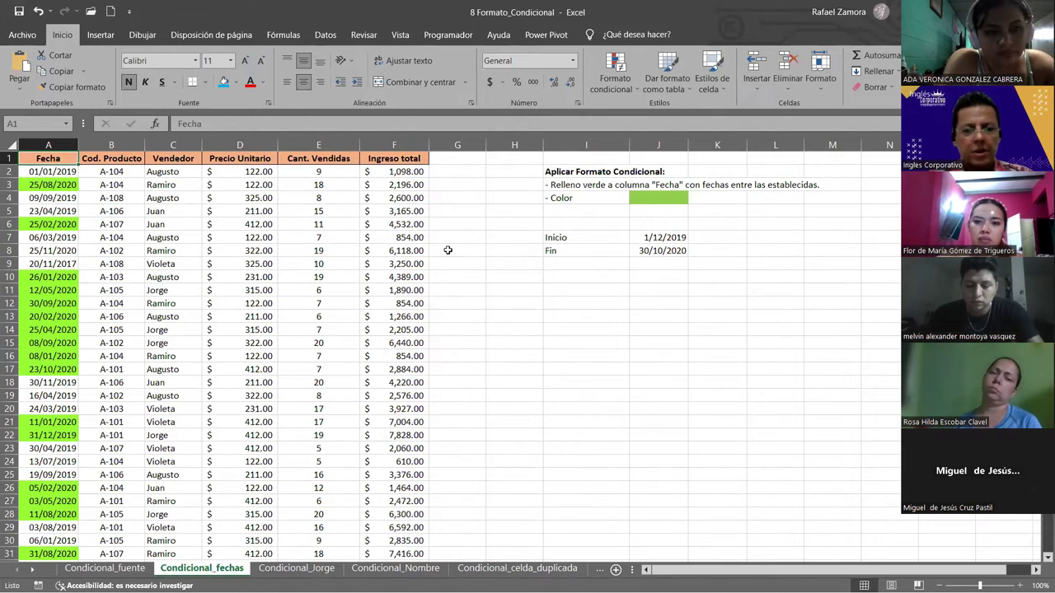
Step: Select the Fecha dates from A2 down to A1726
left_click(466, 302)
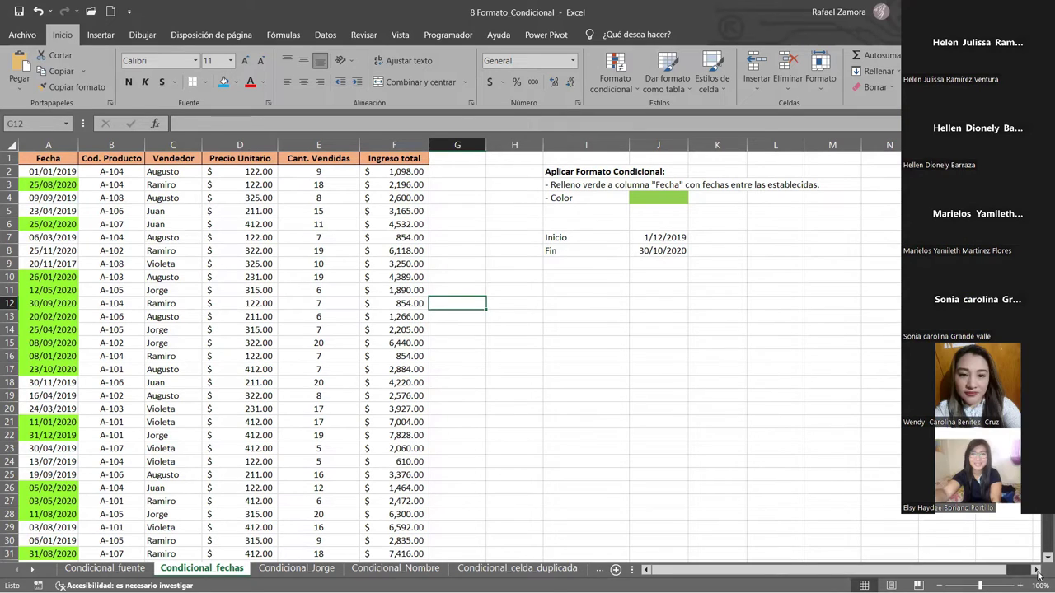
left_click(112, 173)
left_click(68, 173)
key("ctrl+Down")
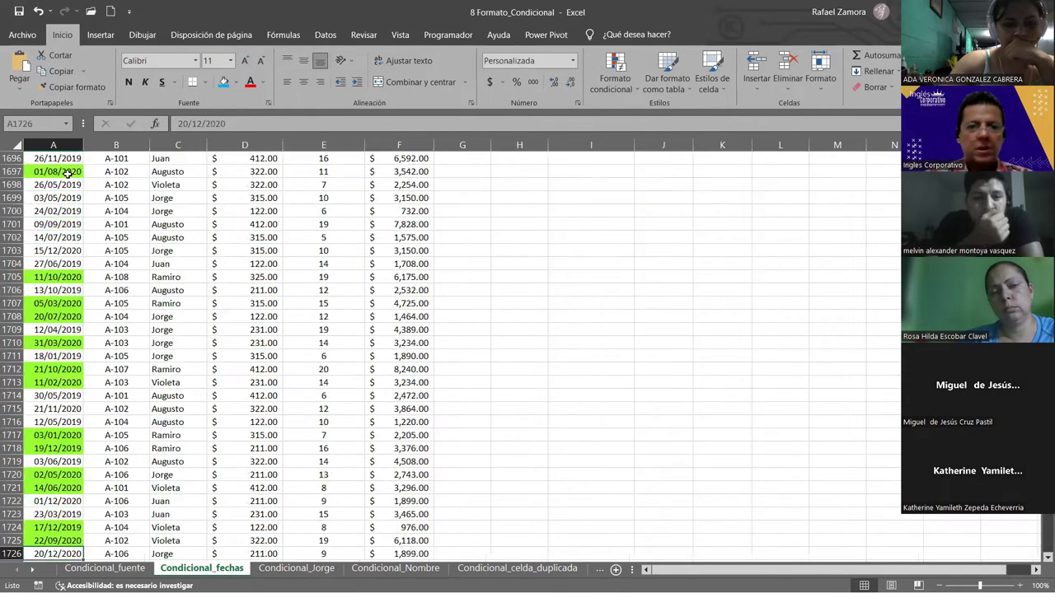
left_click(68, 172, "shift")
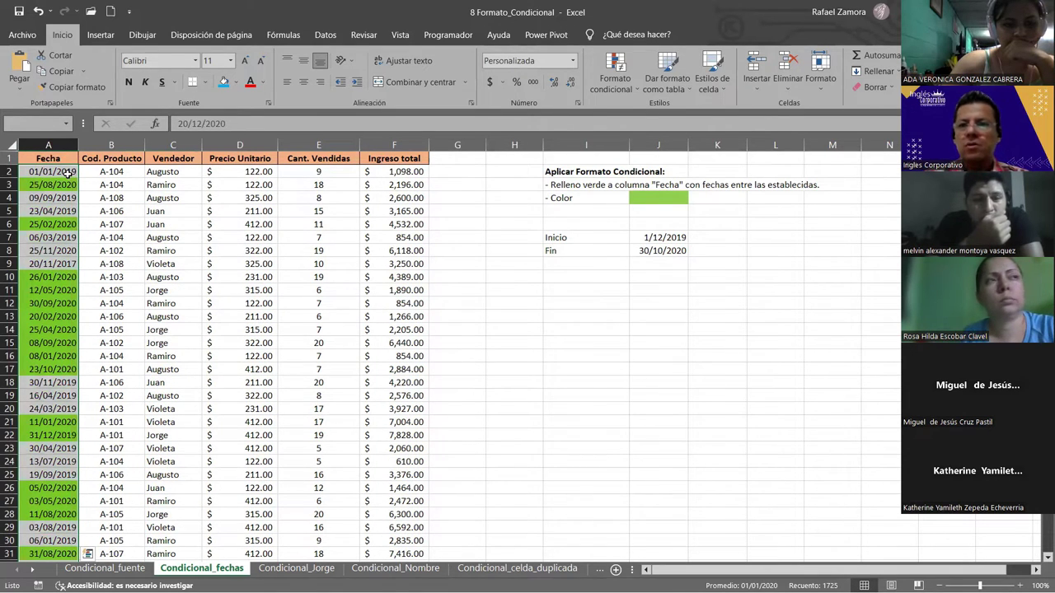
Step: Clear the conditional formatting rules from the selected Fecha dates
left_click(614, 79)
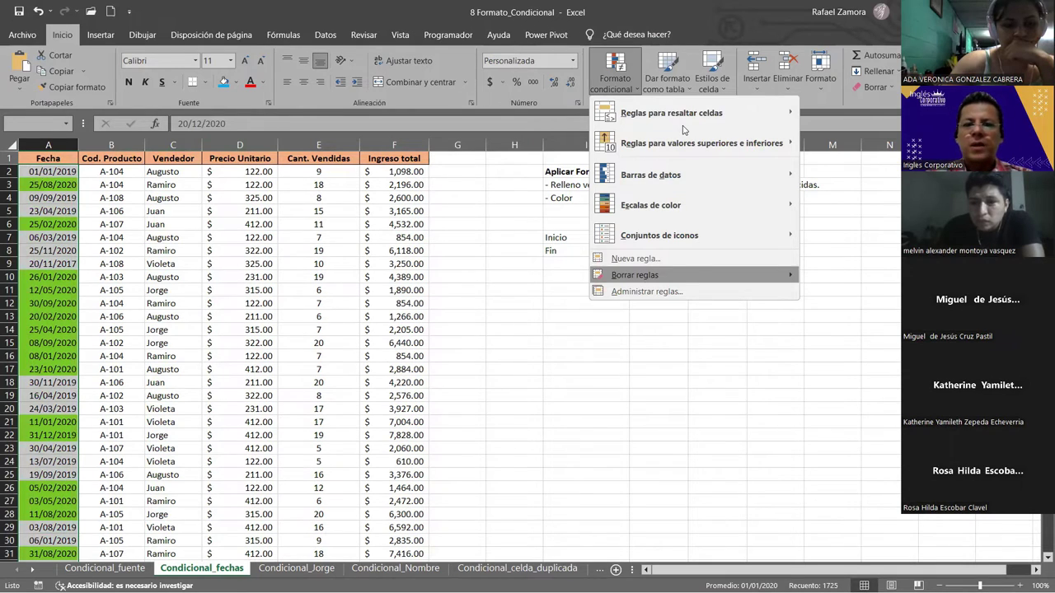
mouse_move(682, 119)
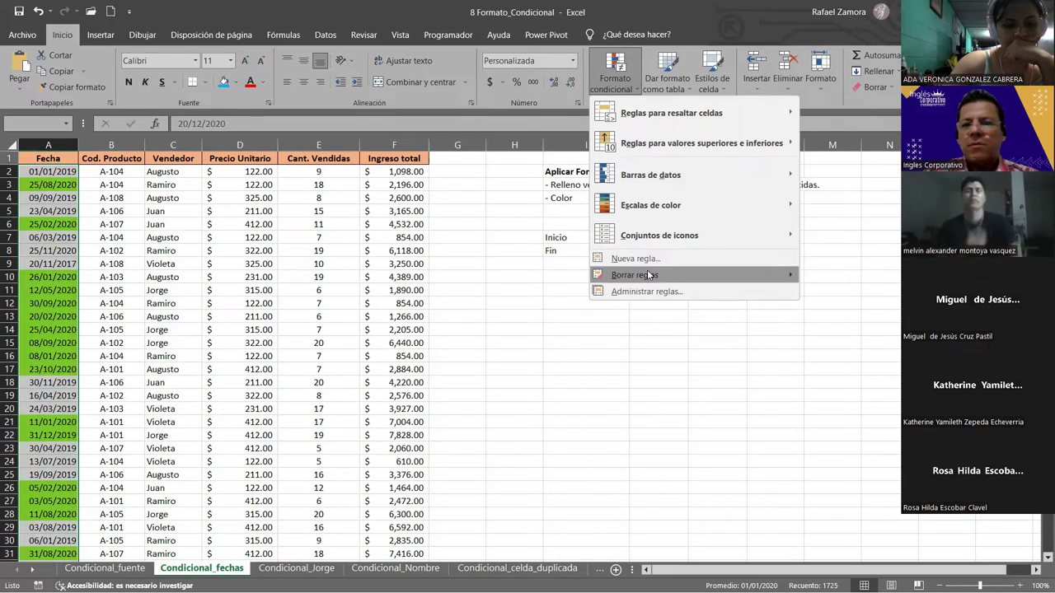
left_click(648, 274)
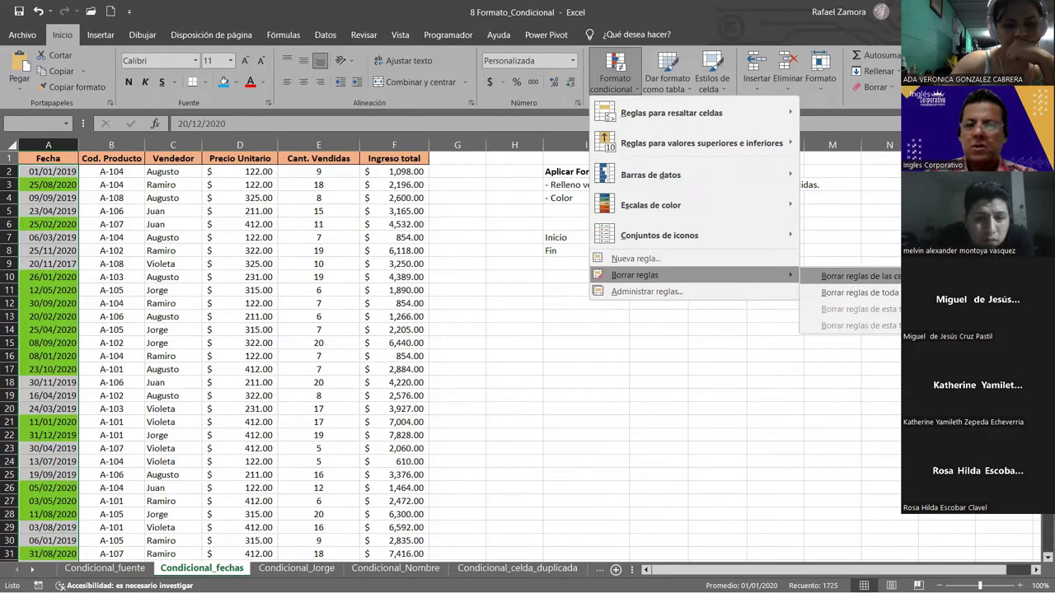
left_click(857, 276)
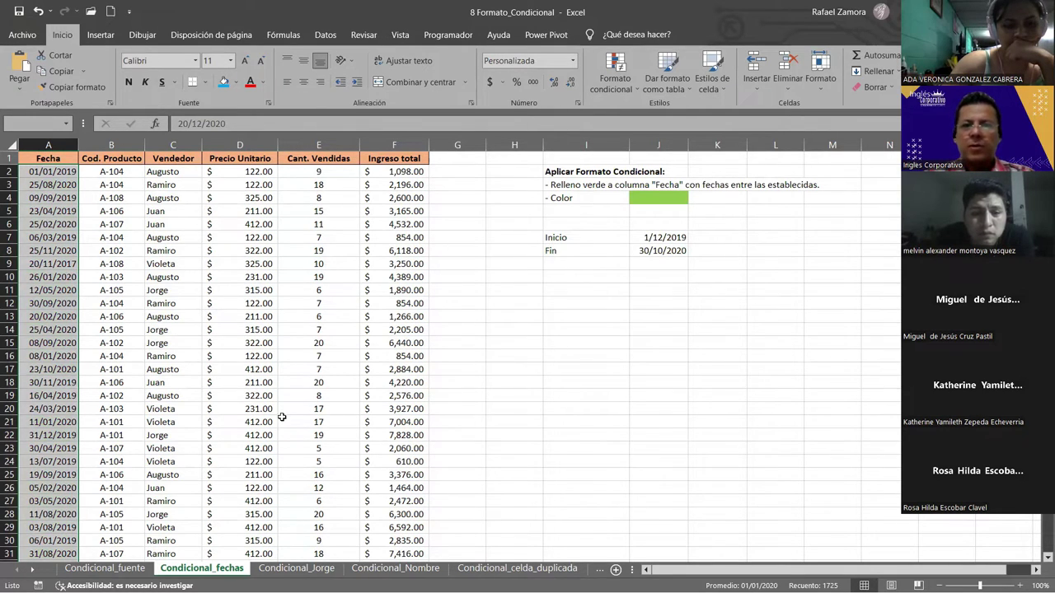
Step: Start a new rule that formats only cells whose value is between two limits
left_click(615, 78)
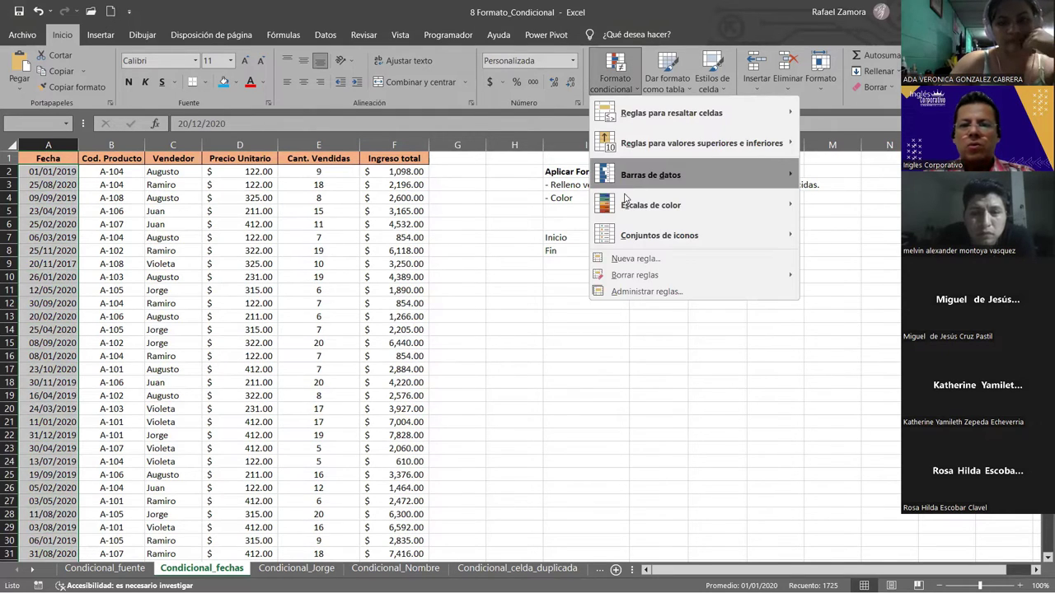
left_click(634, 258)
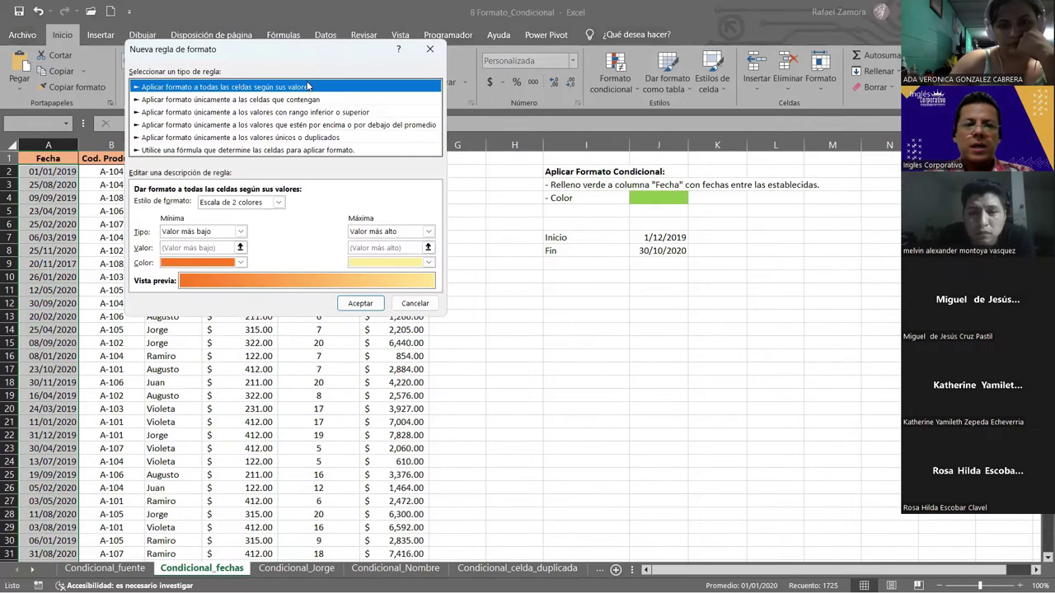
left_click(291, 100)
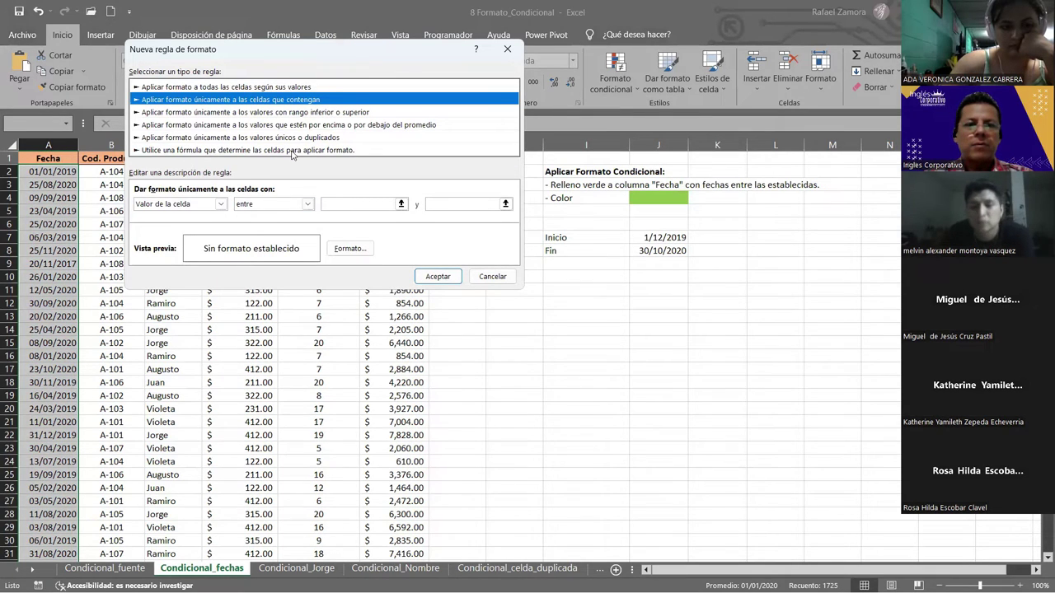
left_click(220, 204)
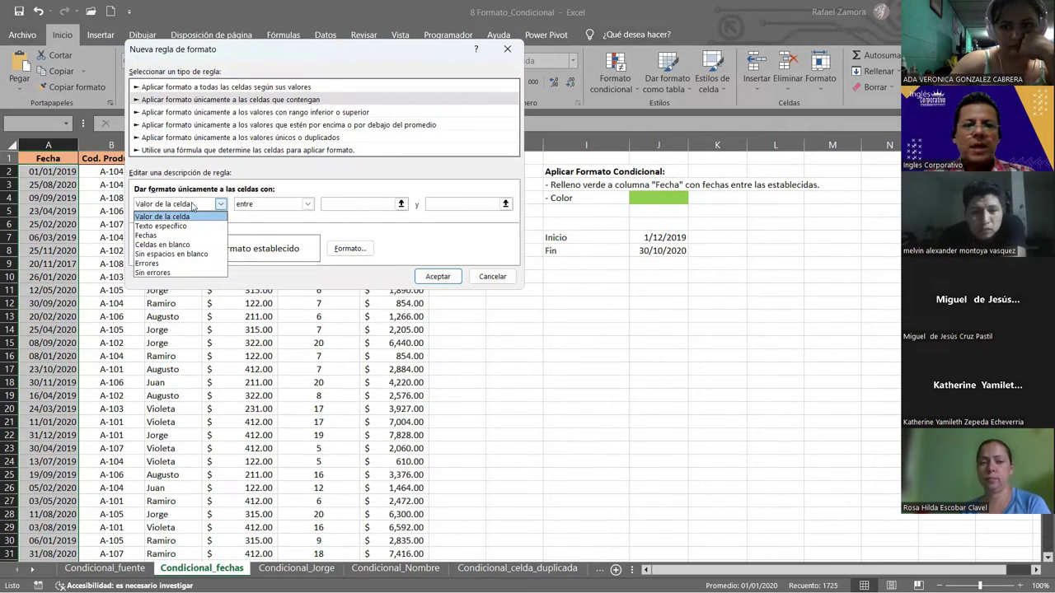
left_click(153, 226)
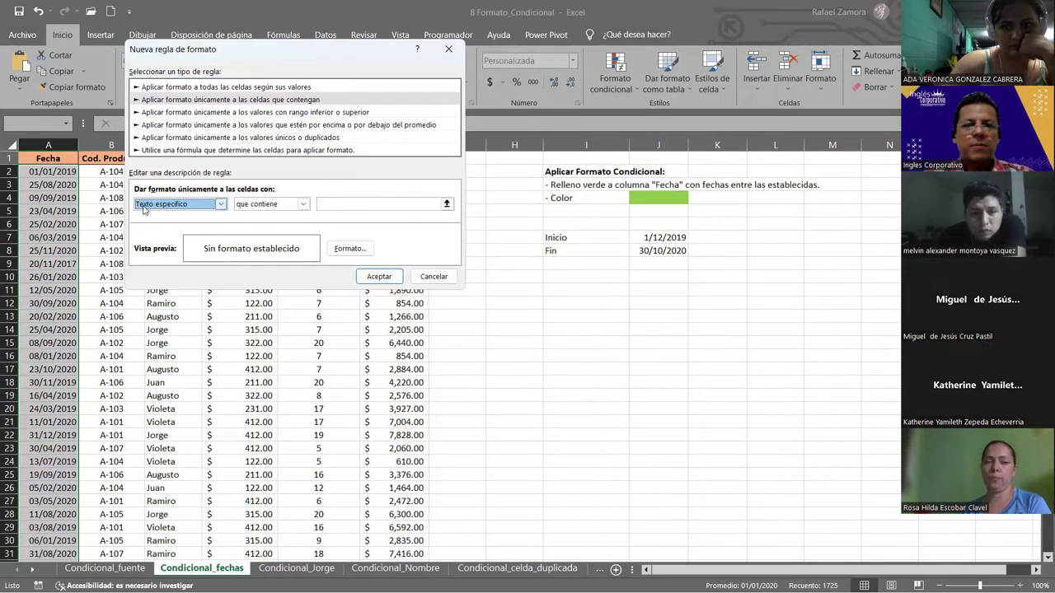
left_click(221, 204)
left_click(171, 238)
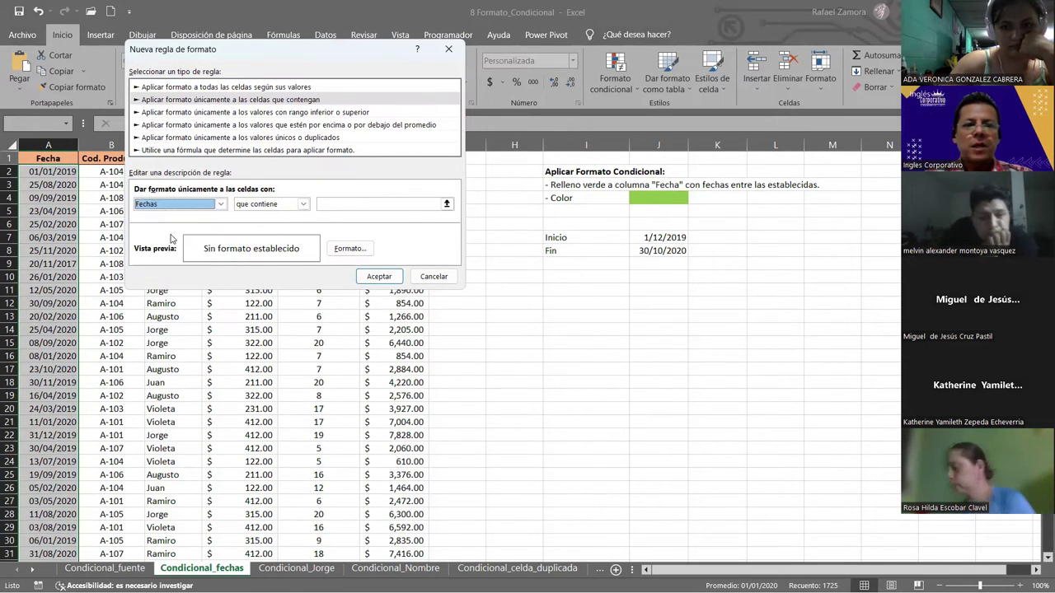
left_click(312, 204)
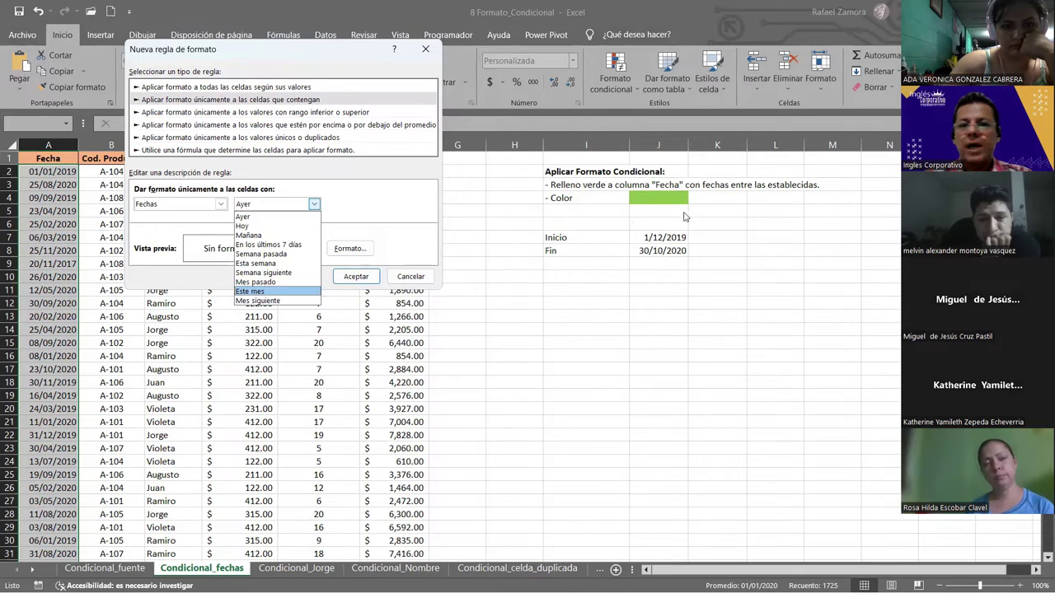
left_click(210, 207)
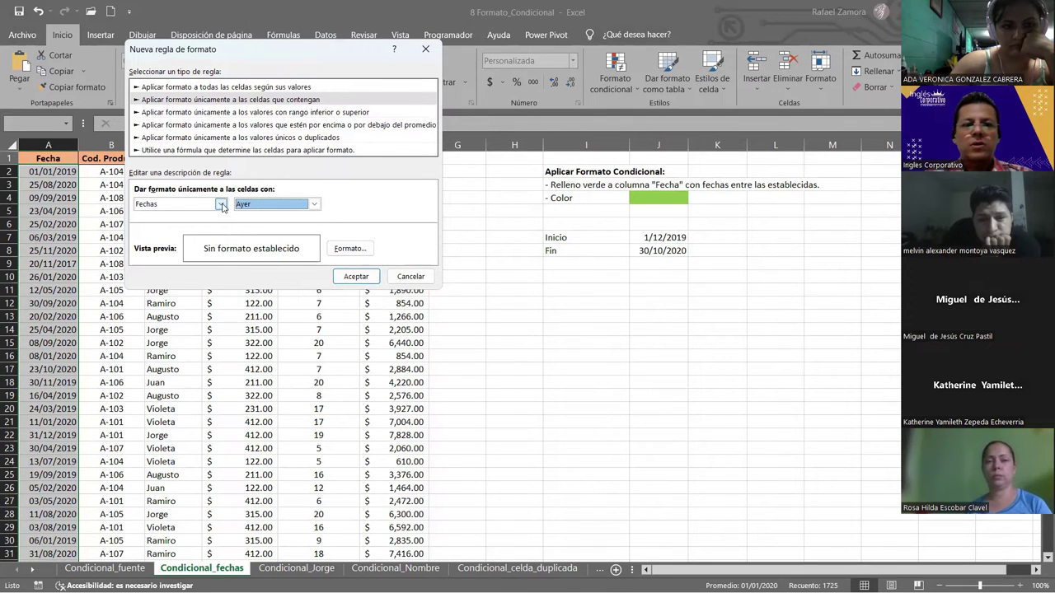
left_click(222, 207)
left_click(191, 216)
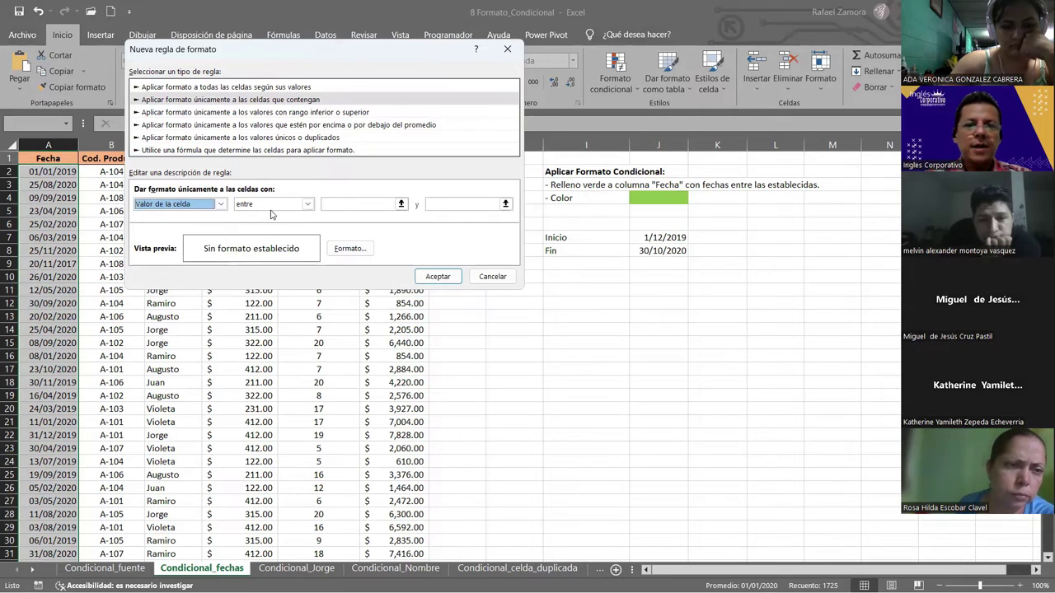
Step: Enter the date limits 1-12-19 and 30-10-20 for the rule
left_click(370, 203)
type("1-")
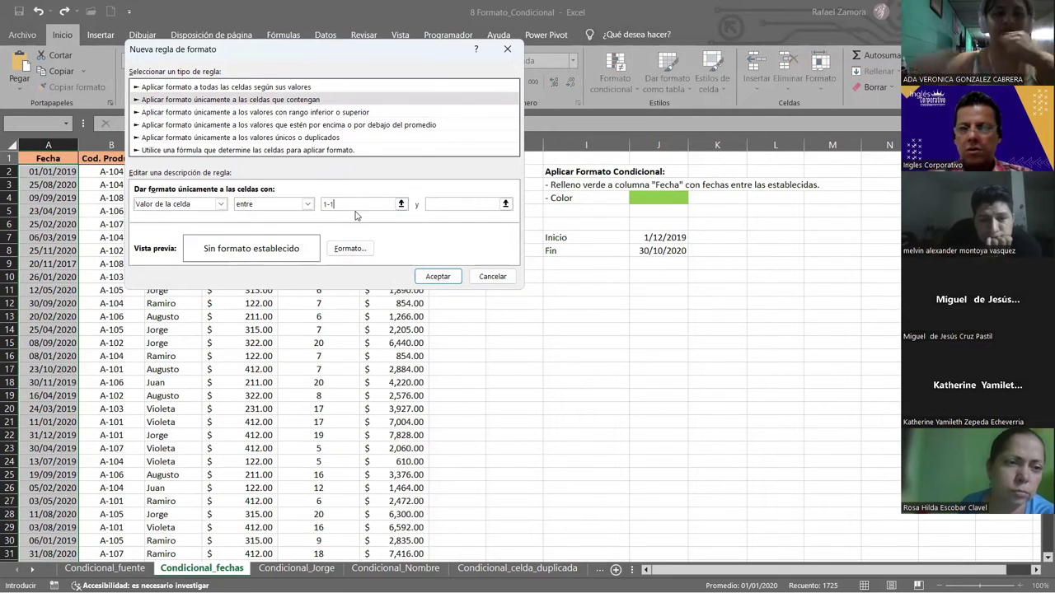
type("12-19")
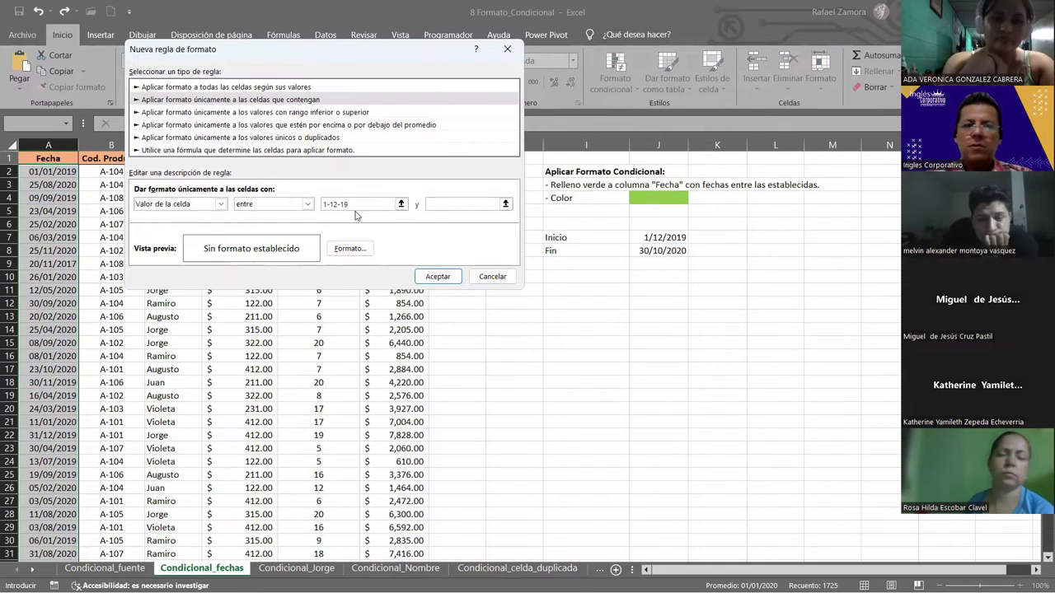
key("Tab")
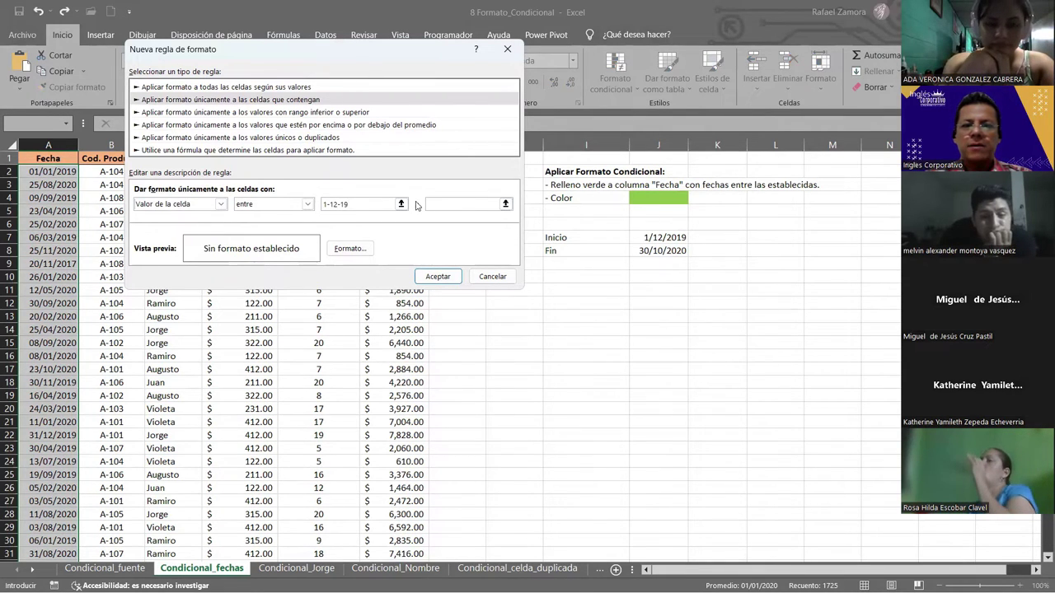
key("shift+Tab")
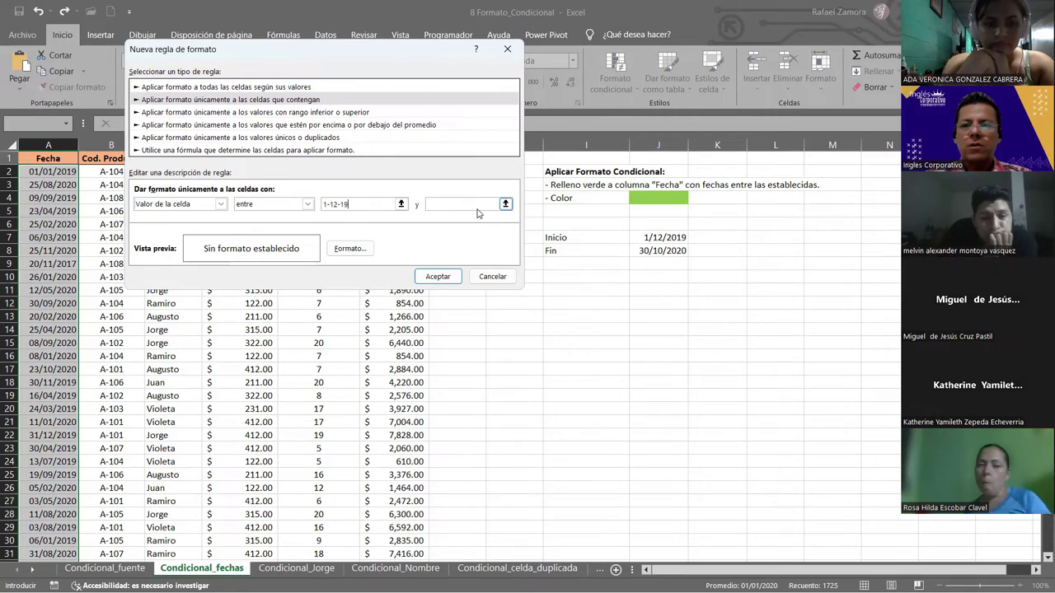
left_click(477, 206)
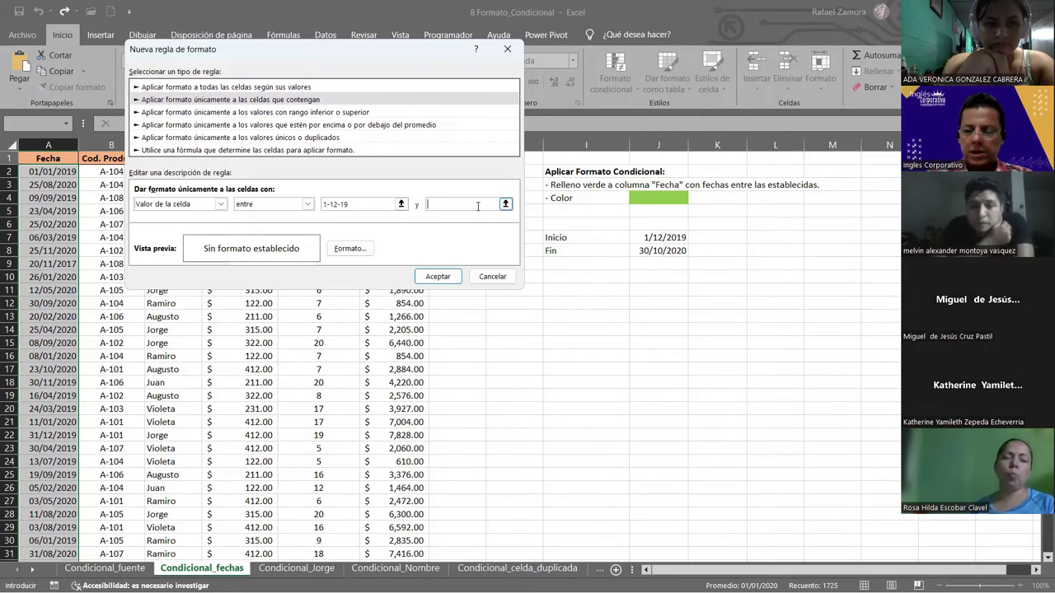
type("30-10-20")
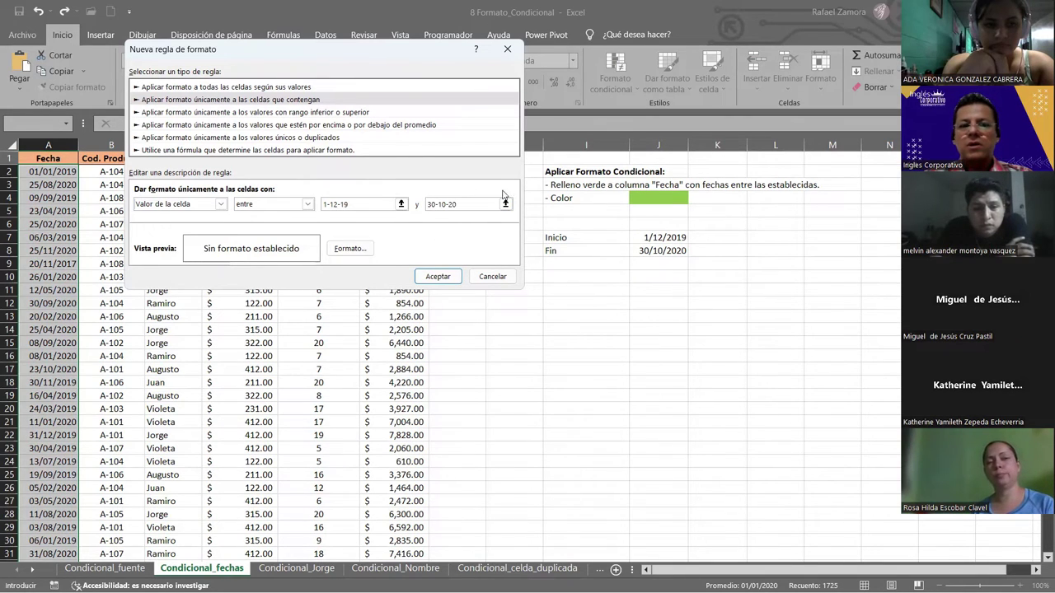
Step: Give the date rule a light green fill and apply it to the Fecha dates
left_click(362, 250)
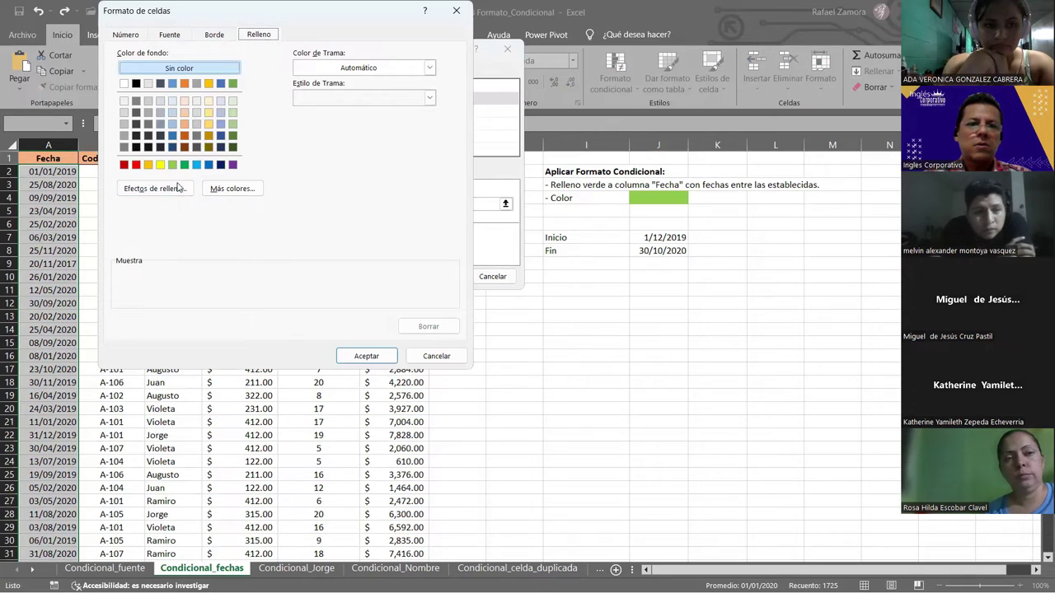
left_click(174, 195)
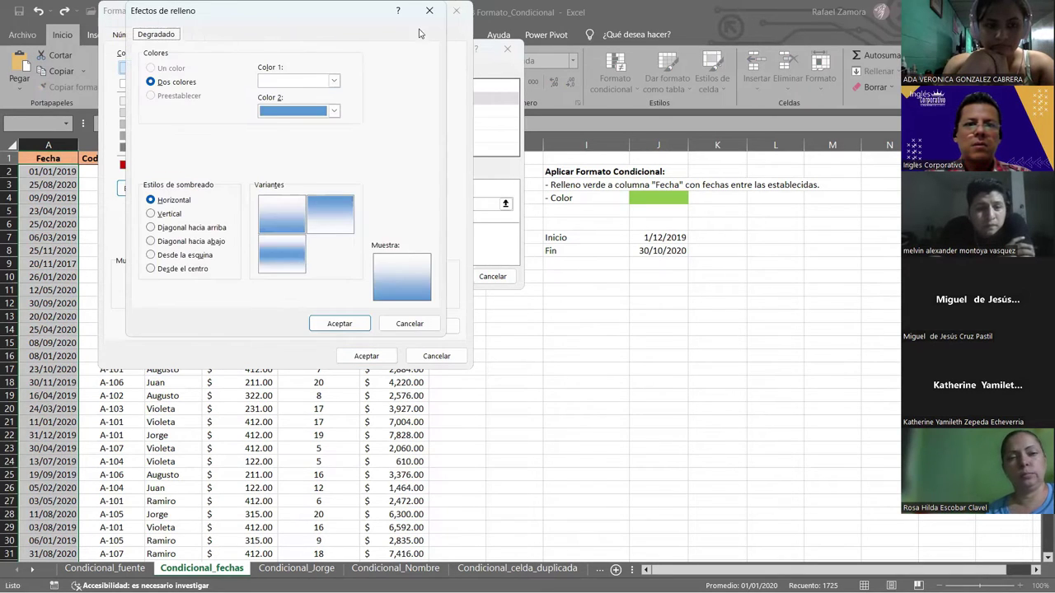
left_click(436, 8)
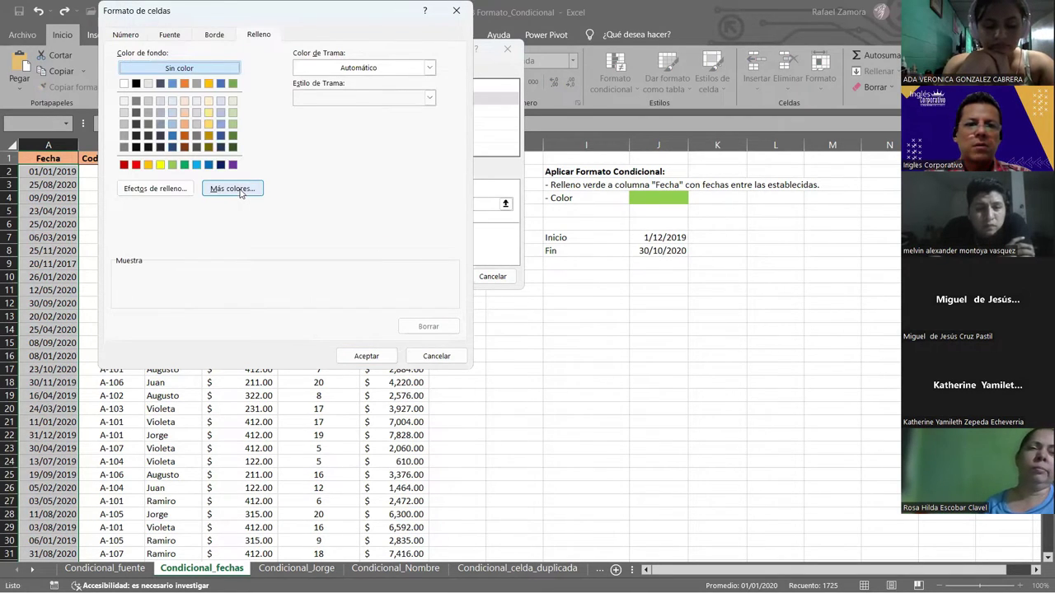
left_click(231, 188)
left_click(216, 164)
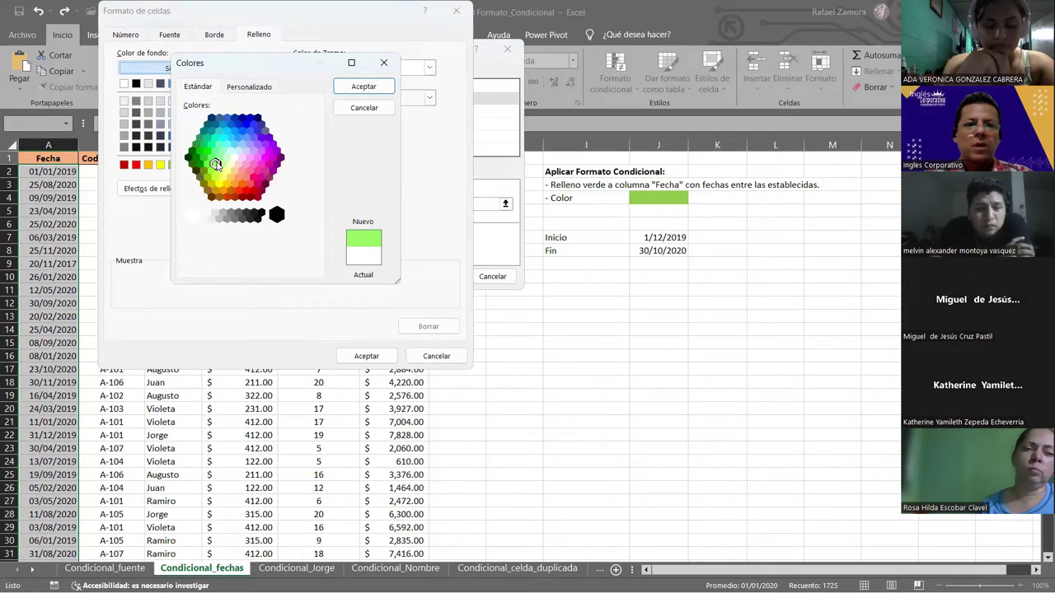
left_click(368, 87)
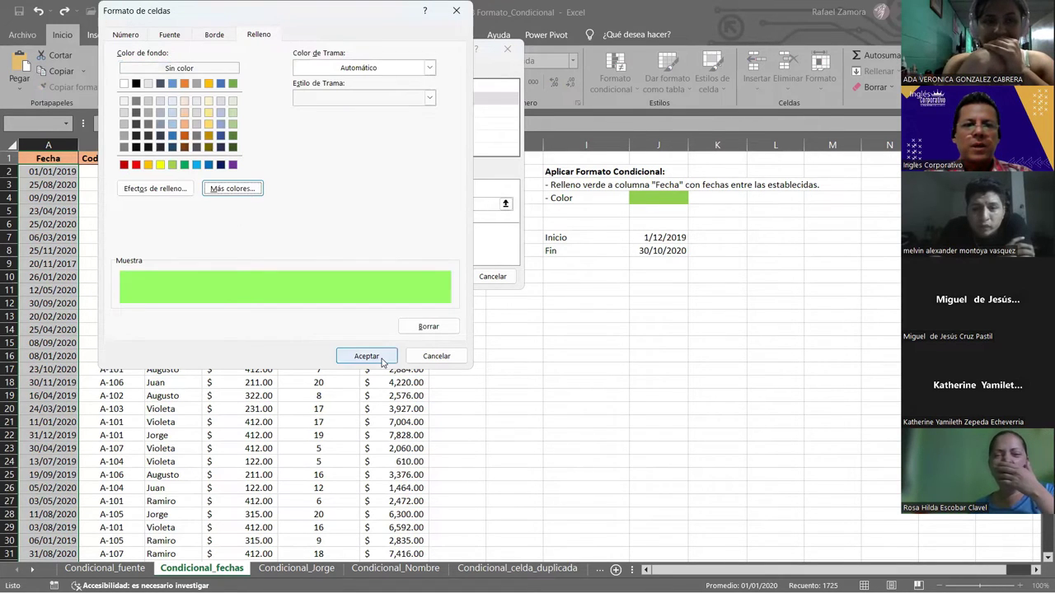
left_click(366, 356)
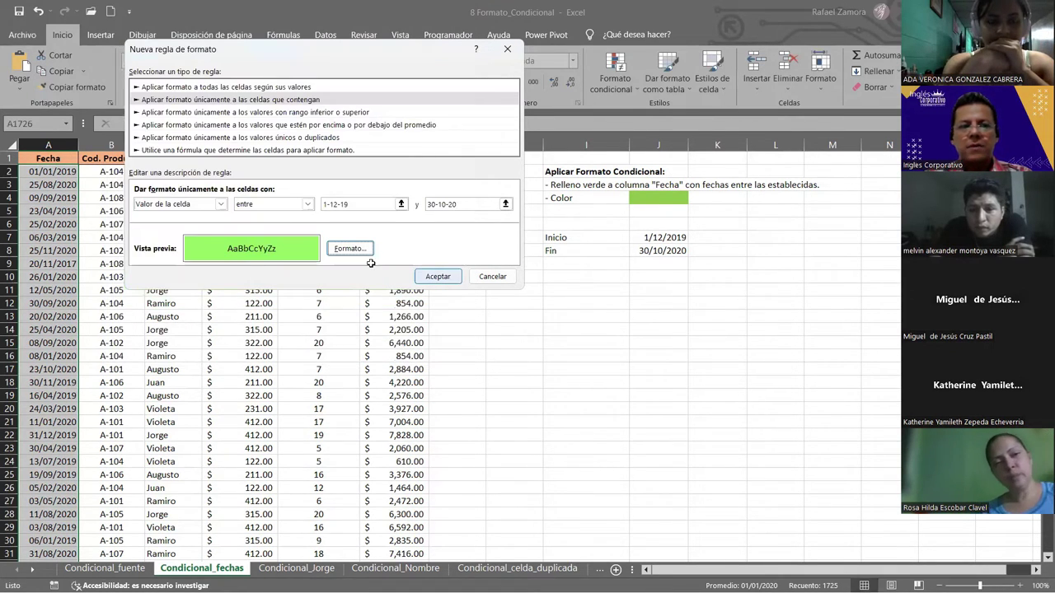
key("Return")
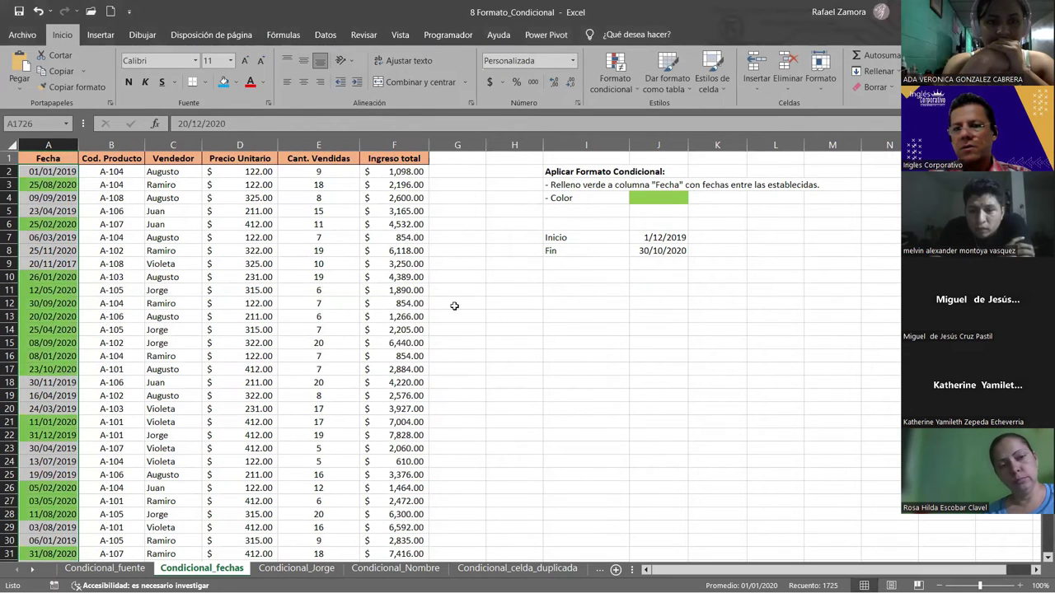
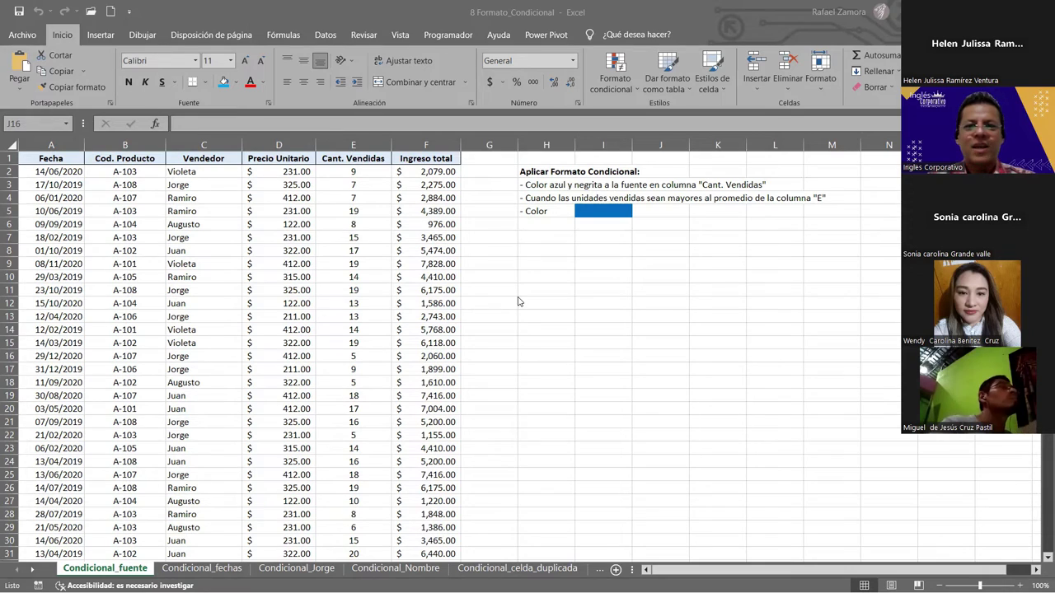
Step: Switch to the Condicional_Jorge sheet with the Vendedor yellow-fill exercise
left_click(576, 327)
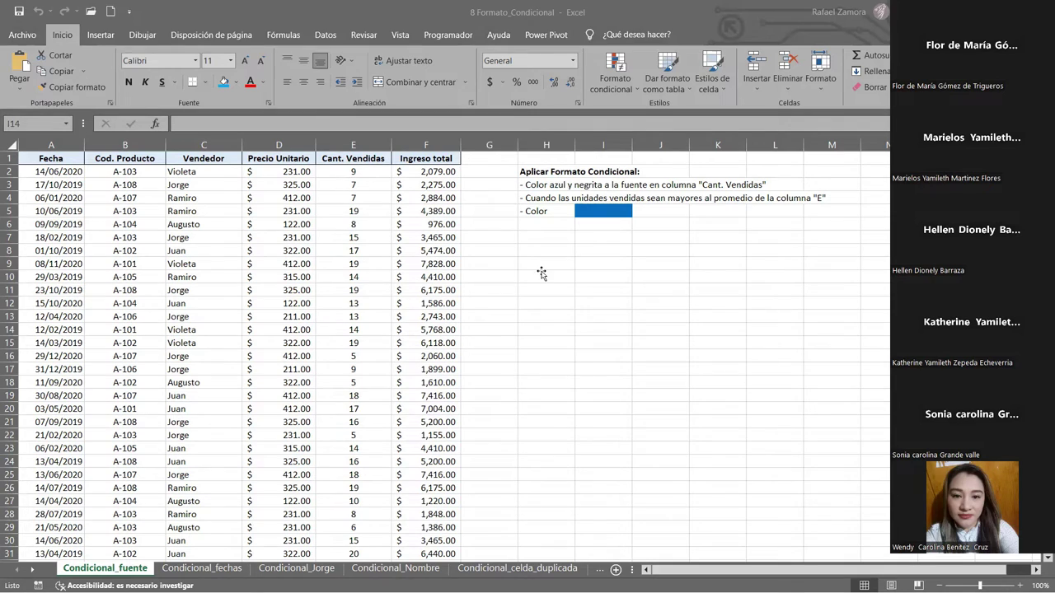
left_click(542, 273)
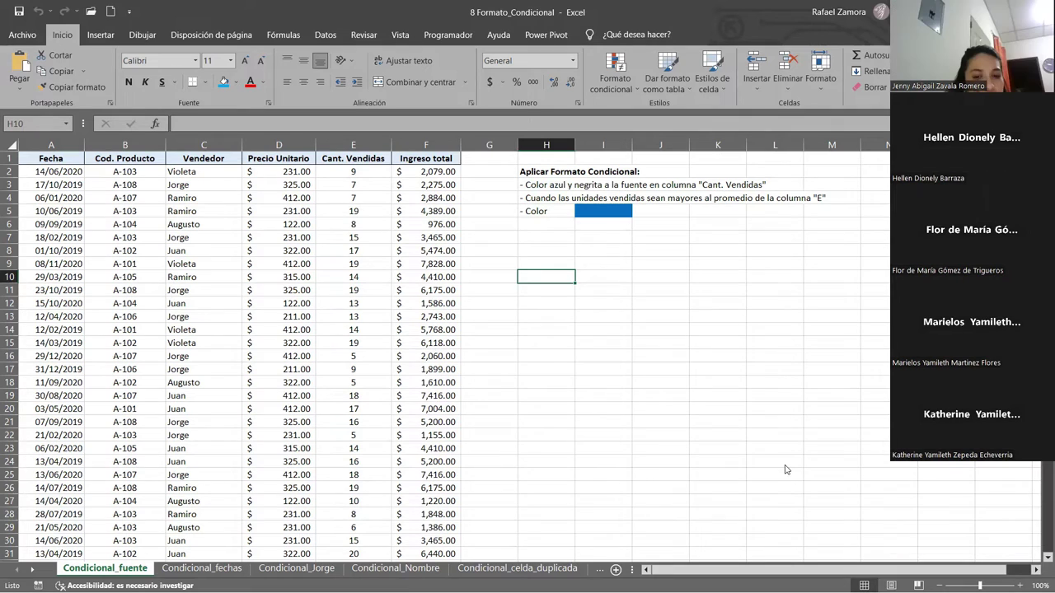
left_click(282, 571)
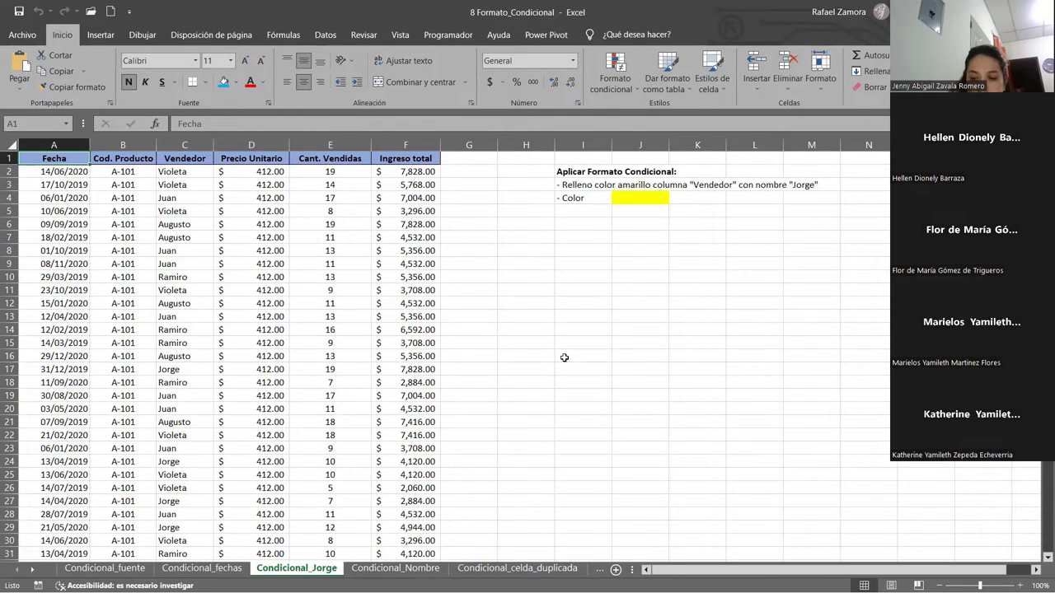
Step: Select the vendor names in C2:C1726 and open the Formato condicional menu
key("Down")
key("Down")
key("Down")
key("Right")
key("Right")
key("Right")
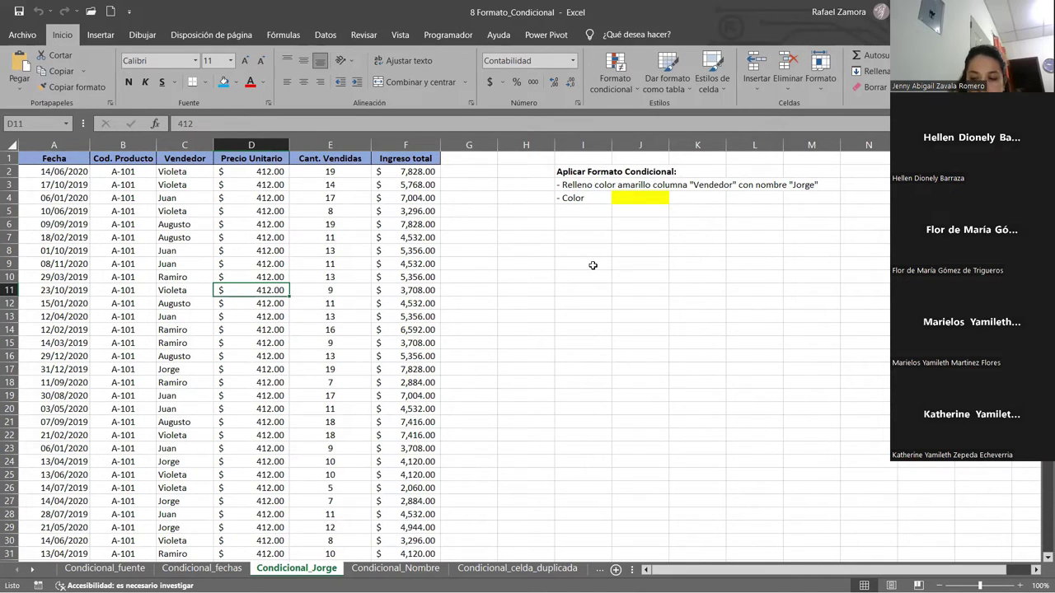
left_click(183, 144)
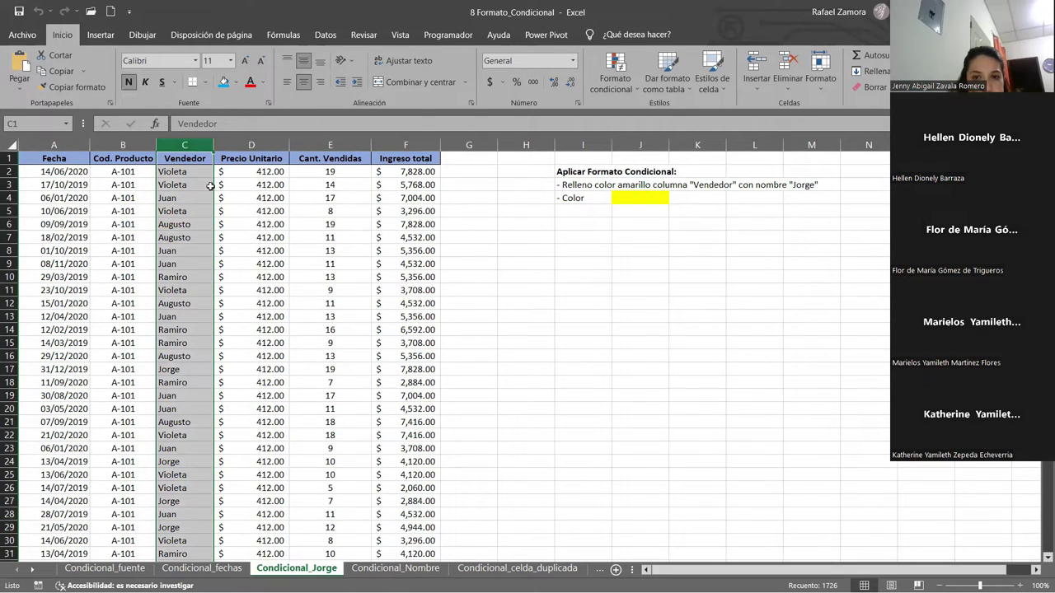
left_click(204, 168)
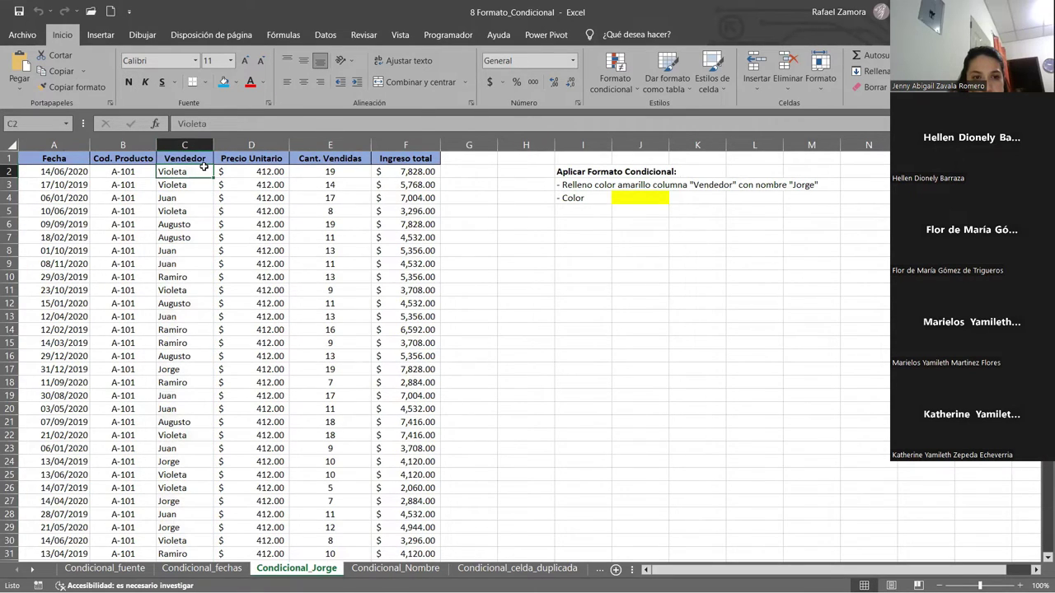
key("ctrl+Down")
key("ctrl+shift+Up")
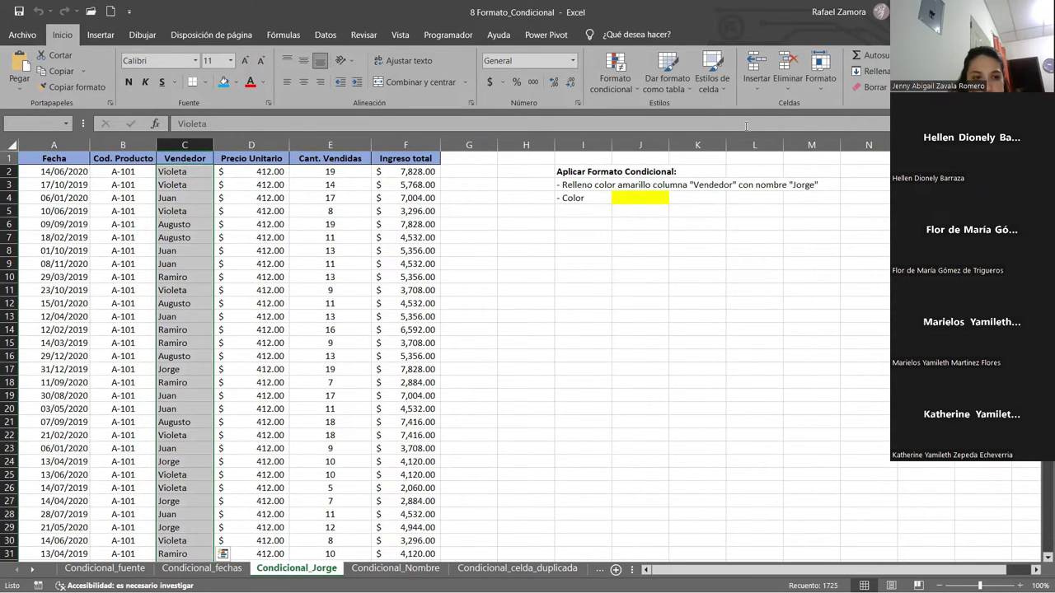
left_click(617, 89)
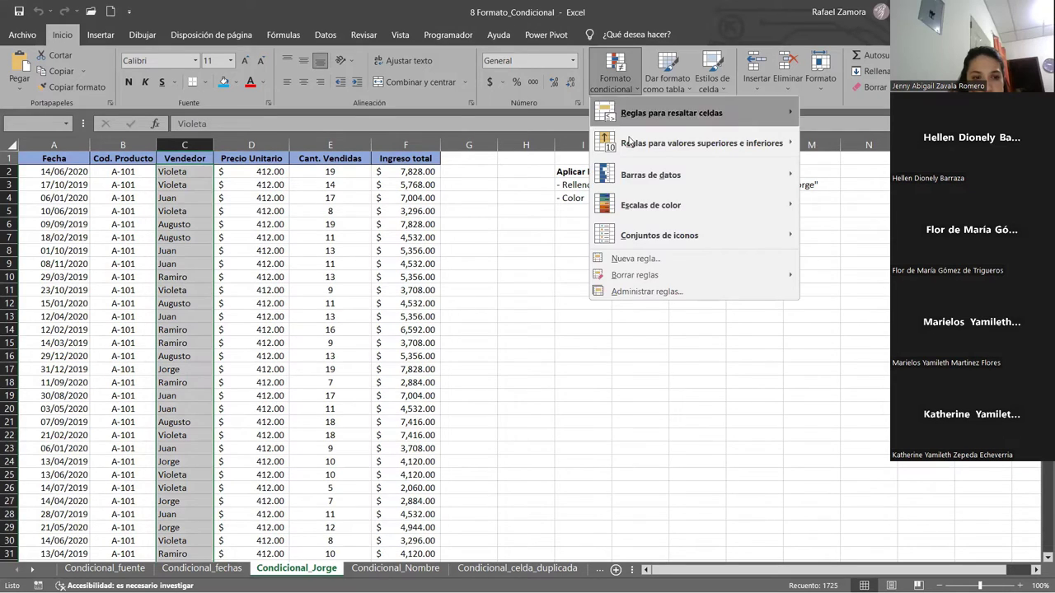
Step: Create a new rule for Texto específico 'que empieza por' the letter 'a'
left_click(651, 259)
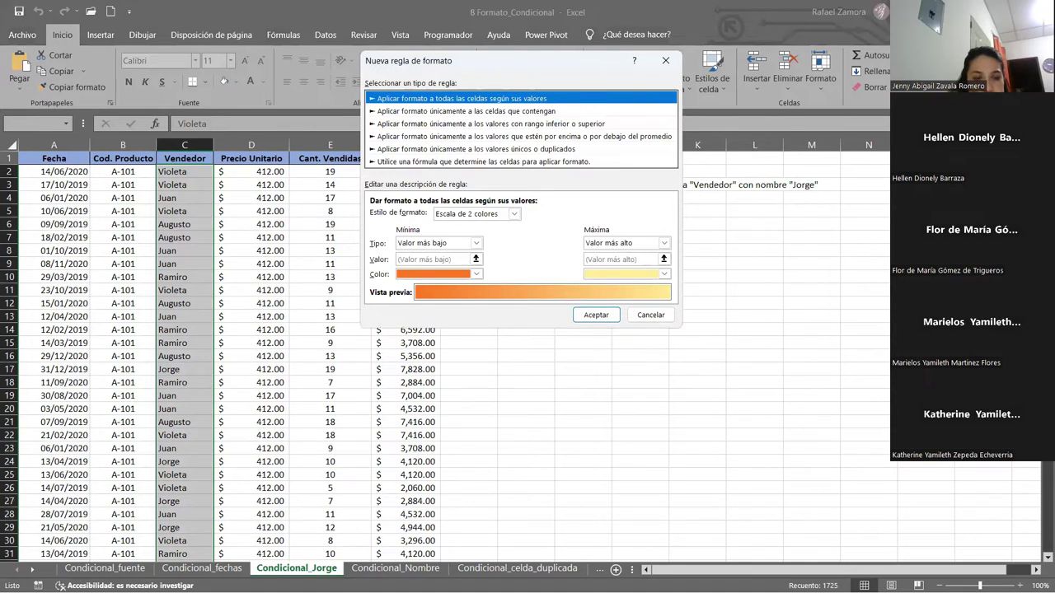
left_click(551, 112)
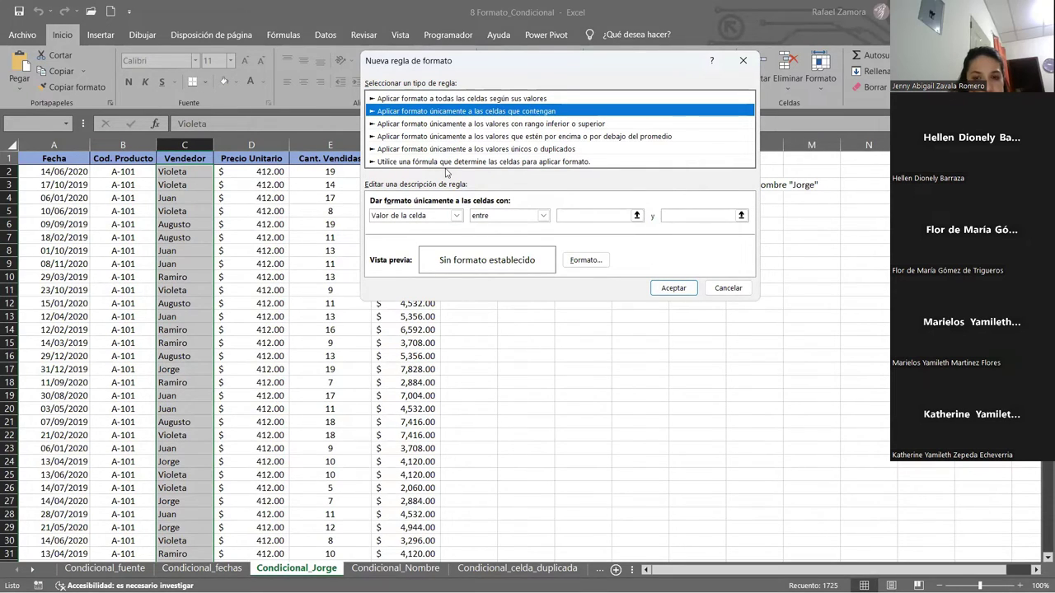
left_click(455, 216)
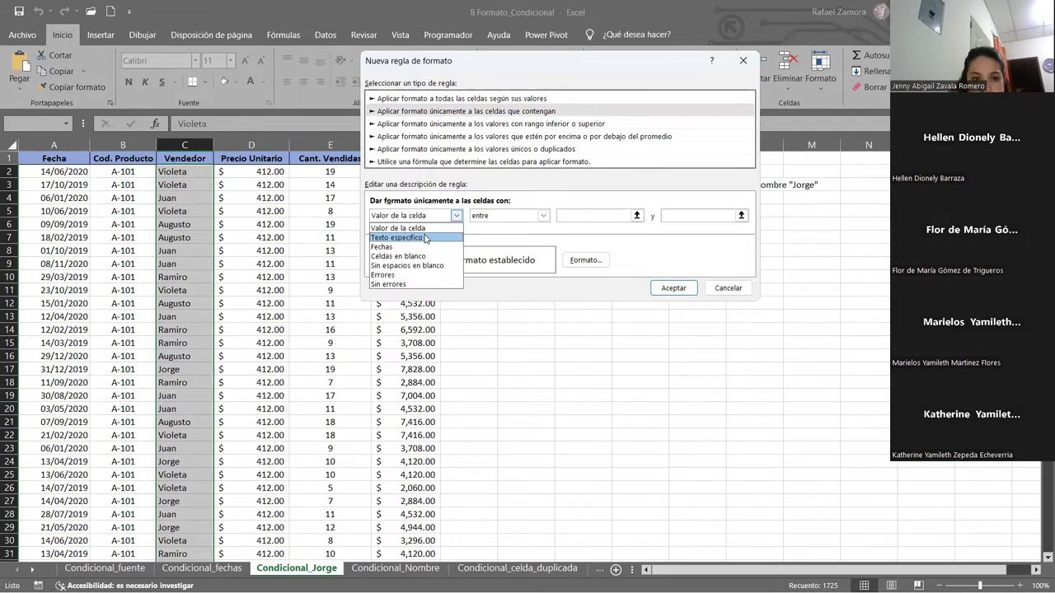
left_click(425, 239)
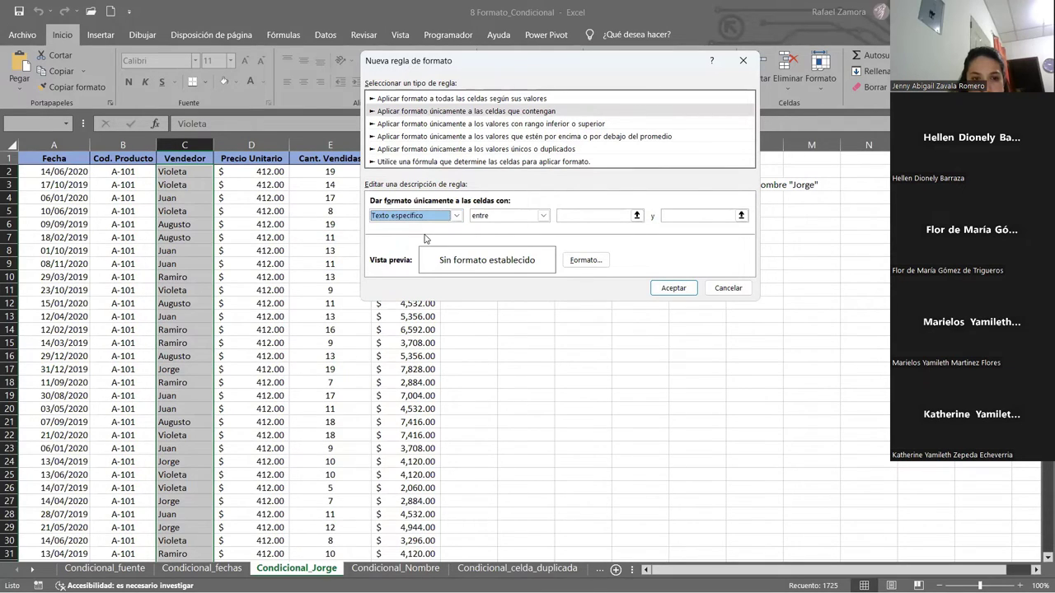
left_click(540, 216)
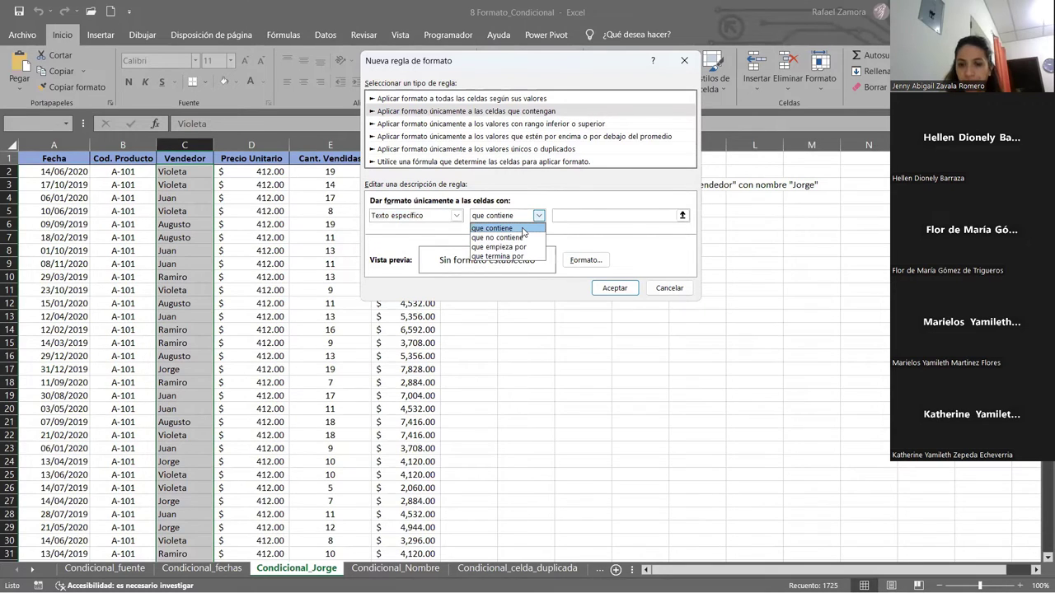
left_click(580, 214)
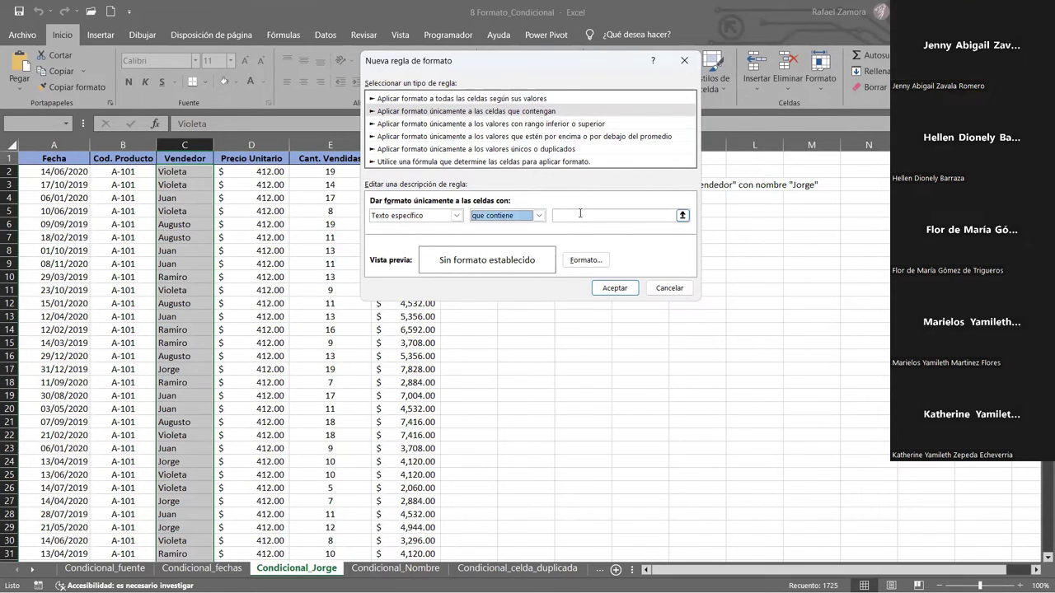
left_click(580, 214)
type("a")
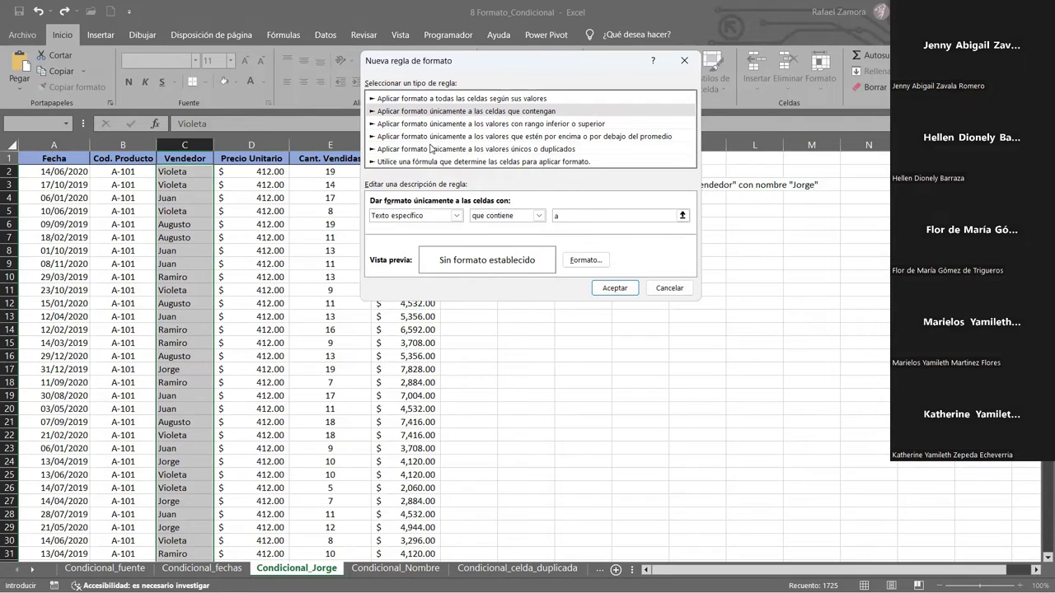
left_click(540, 216)
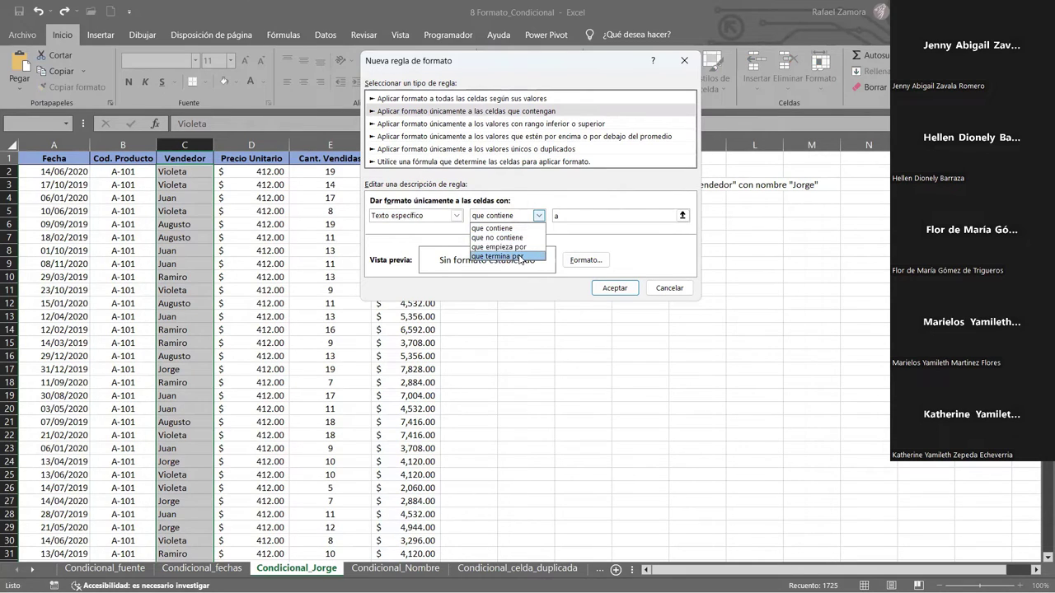
left_click(500, 246)
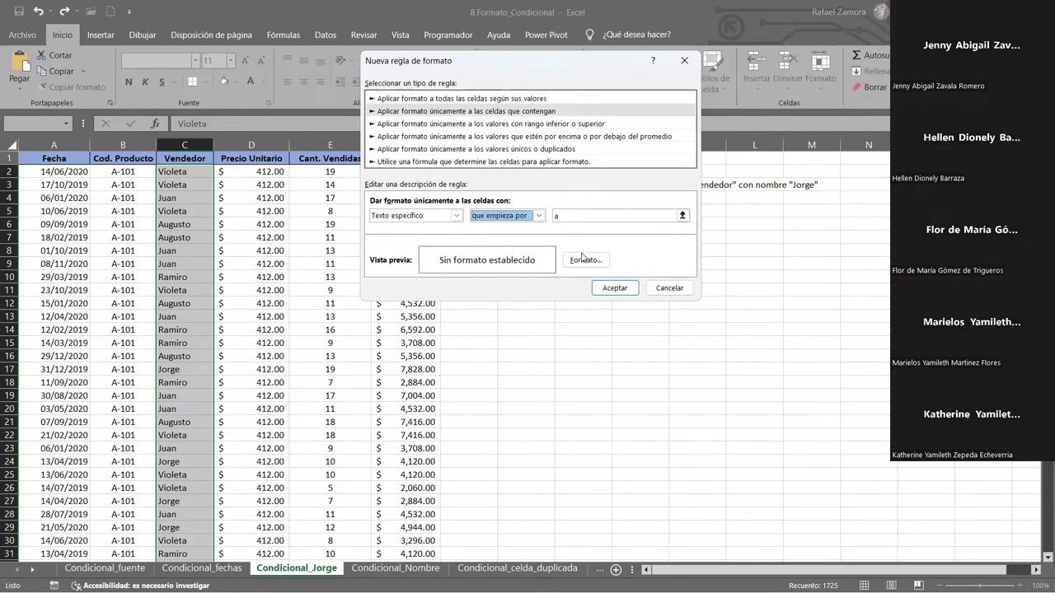
Step: Give matching cells a light yellow fill and apply the rule to the vendor names
left_click(582, 259)
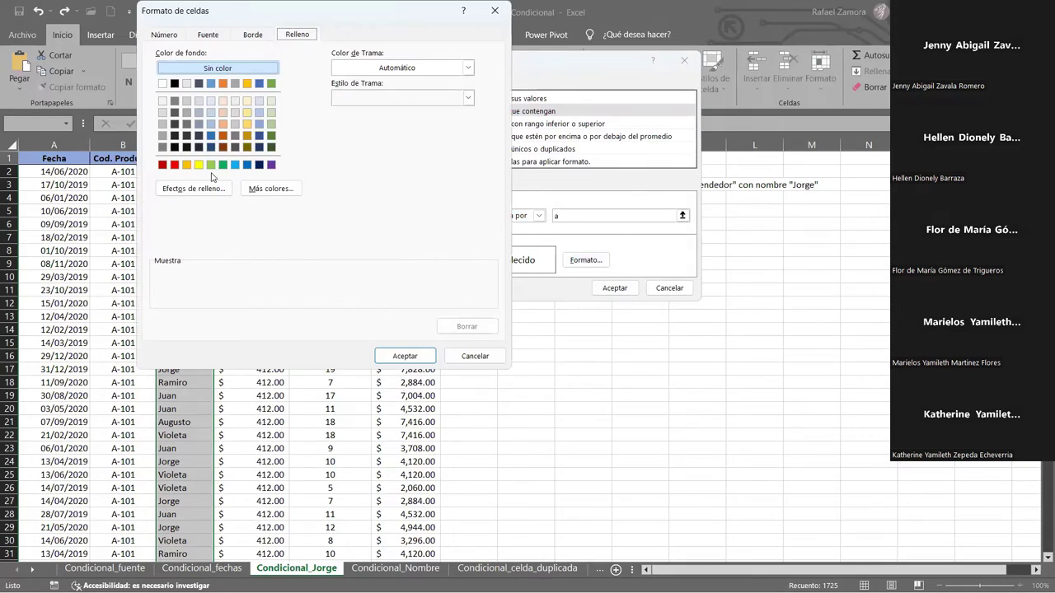
left_click(247, 113)
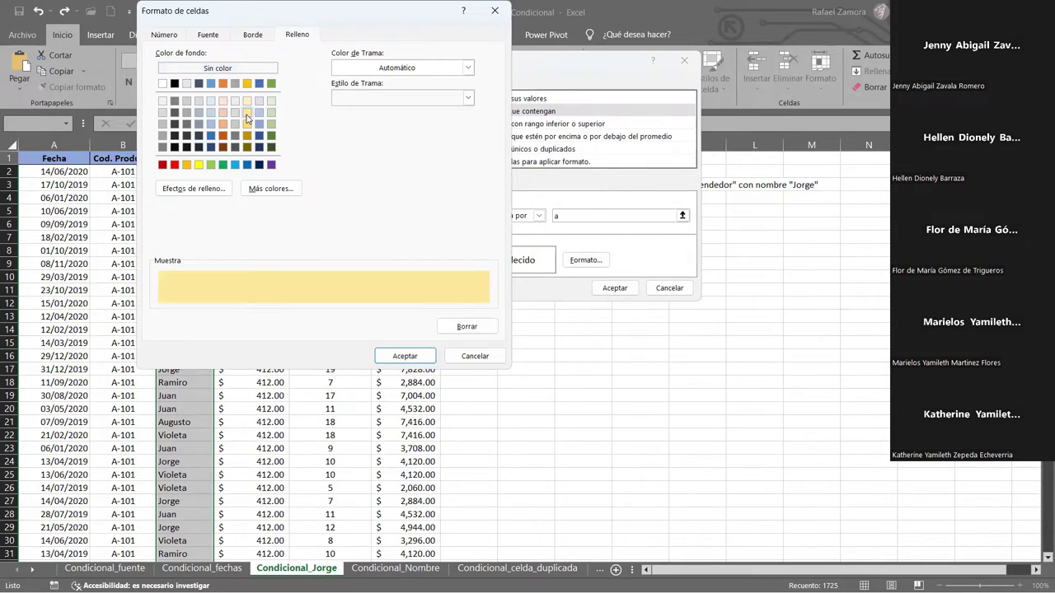
left_click(401, 356)
left_click(622, 290)
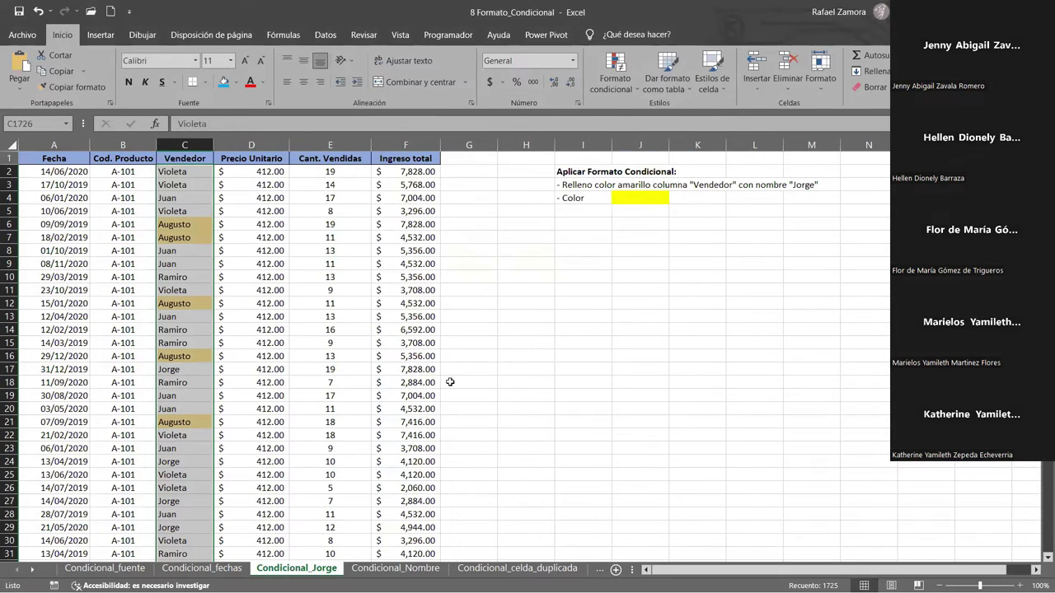
left_click(216, 331)
scroll(201, 340, "down", 4)
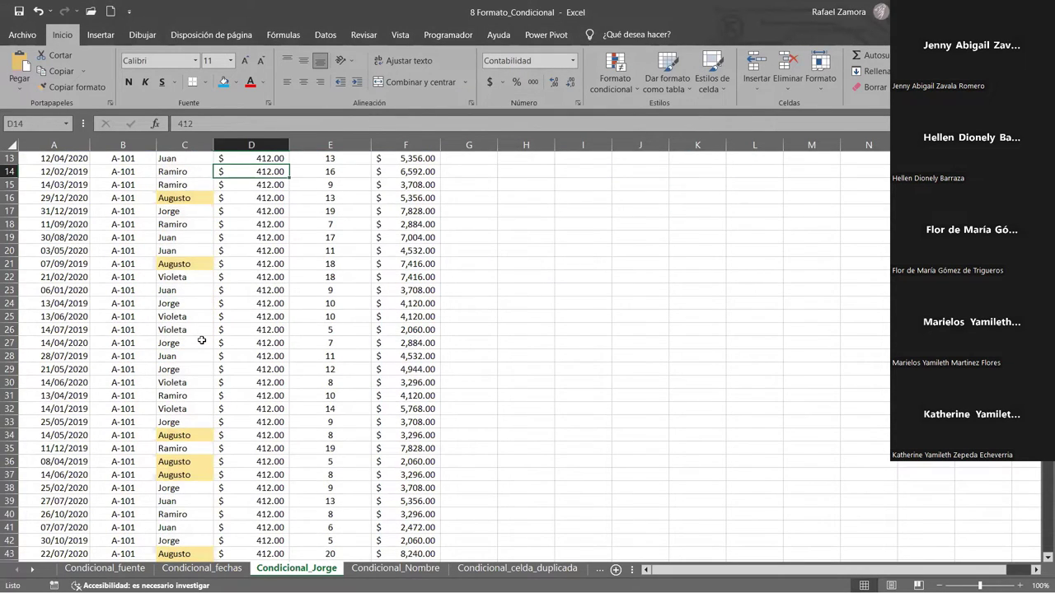
scroll(201, 340, "down", 2)
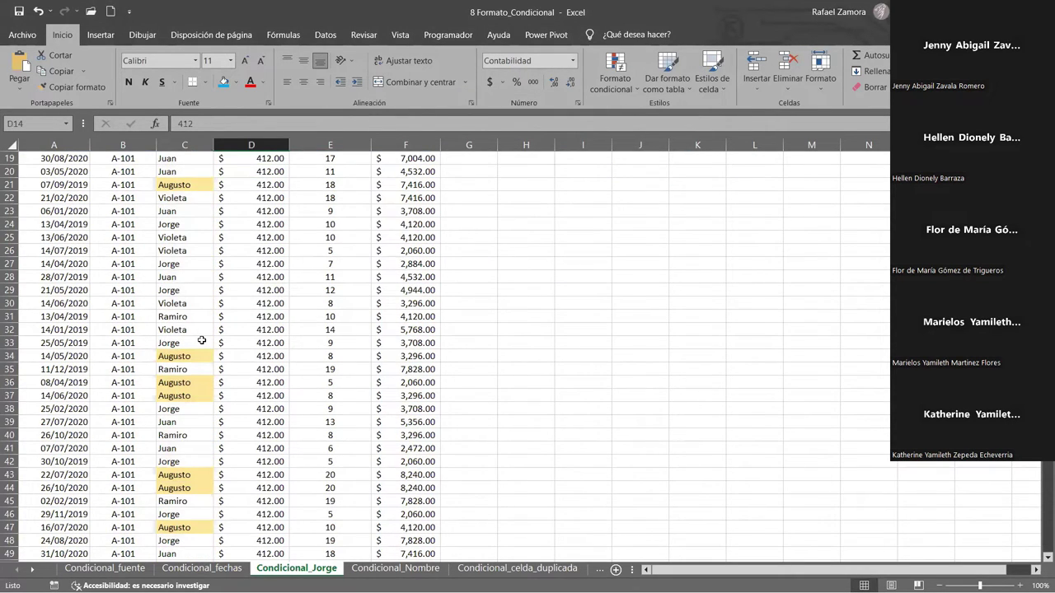
scroll(201, 340, "down", 2)
scroll(201, 341, "down", 2)
scroll(201, 340, "down", 4)
scroll(201, 340, "down", 3)
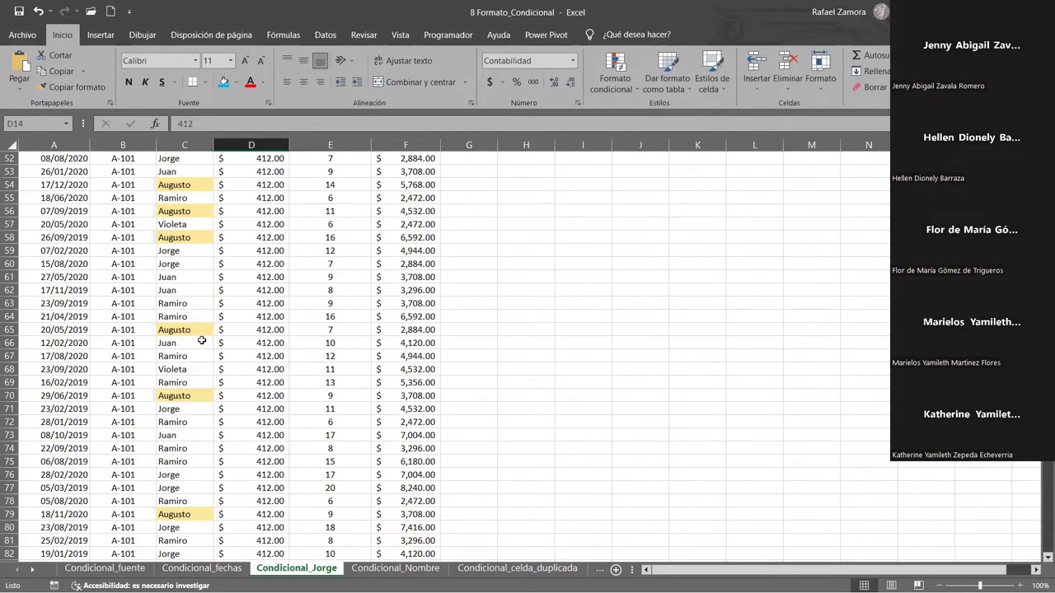
scroll(202, 340, "down", 2)
scroll(201, 340, "down", 2)
scroll(206, 341, "down", 1)
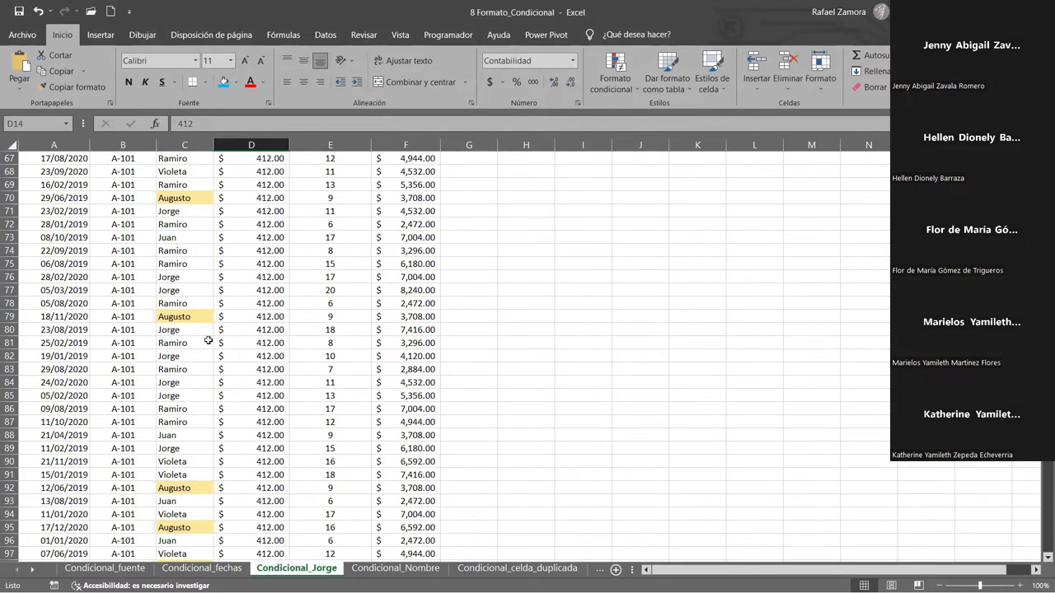
key("ctrl+Up")
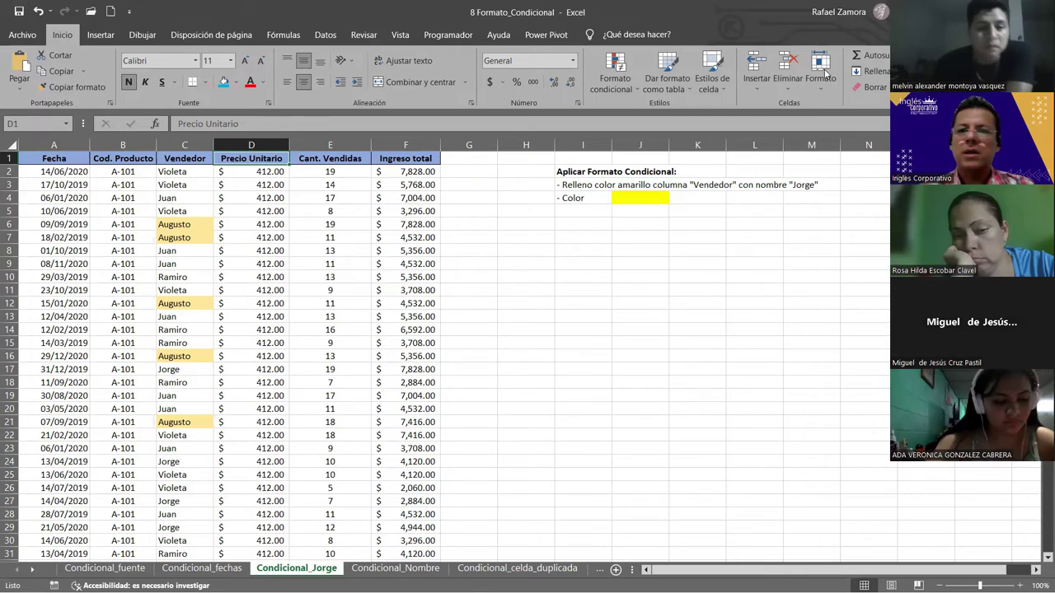
Step: Select vendor cell C2 and open the Formato condicional menu
left_click(170, 212)
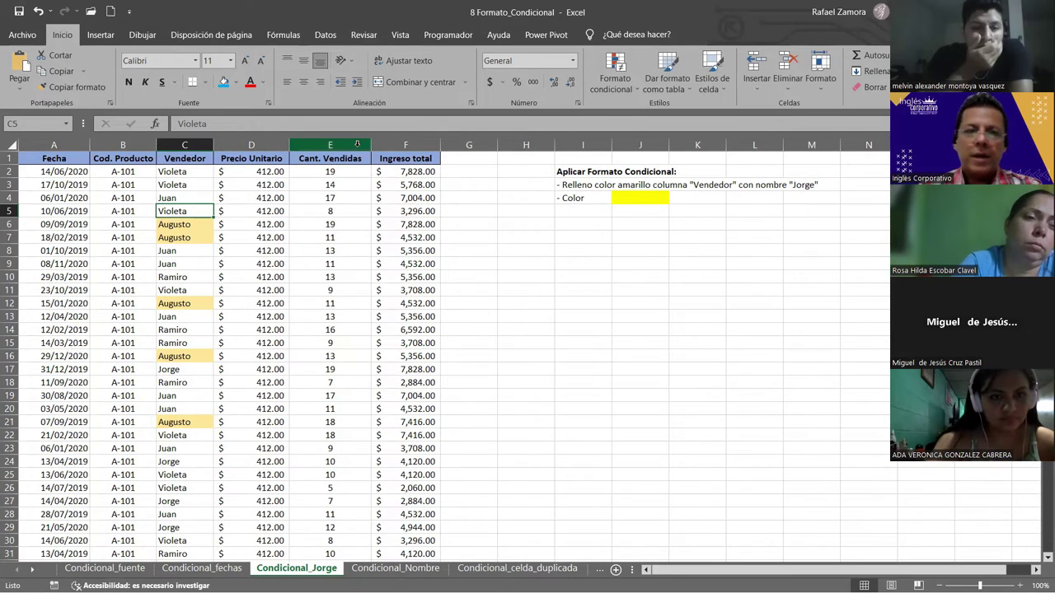
left_click(191, 173)
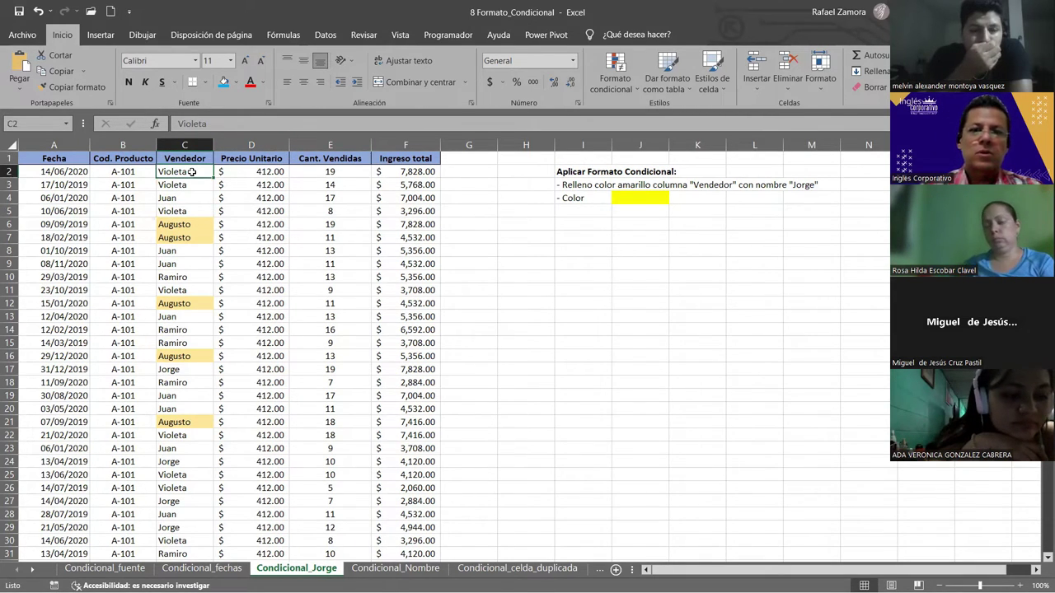
left_click(636, 91)
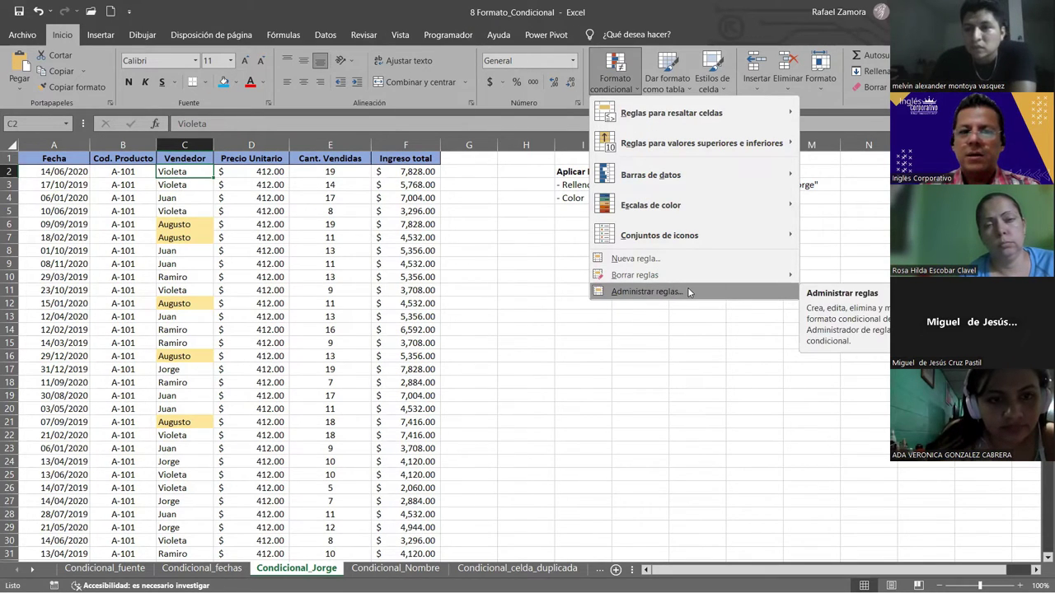
Step: Open the Administrar reglas manager from several selected cells, finding no rules listed
left_click(689, 293)
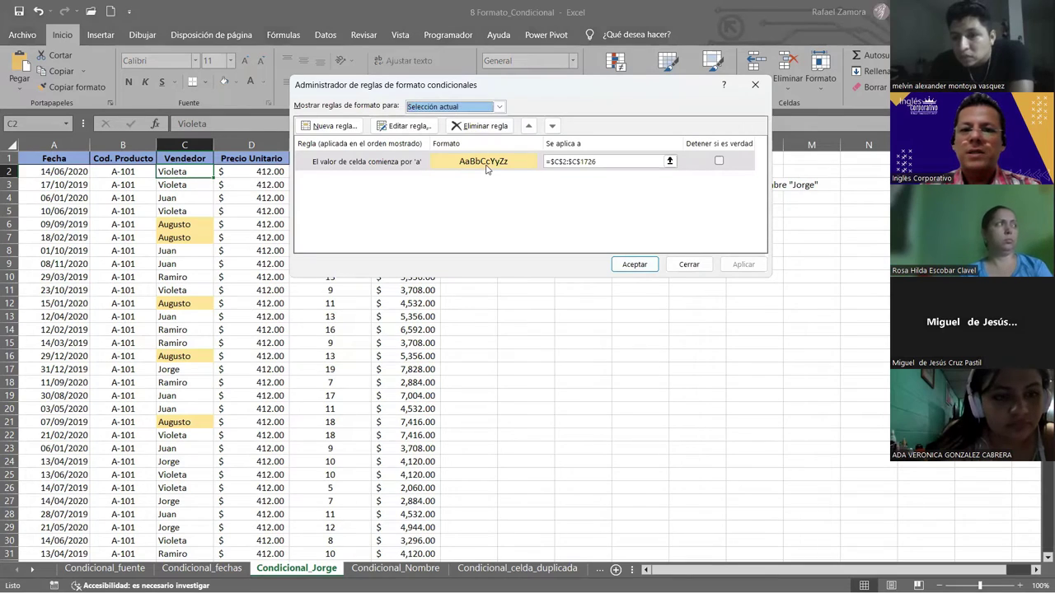
left_click(700, 261)
left_click(532, 302)
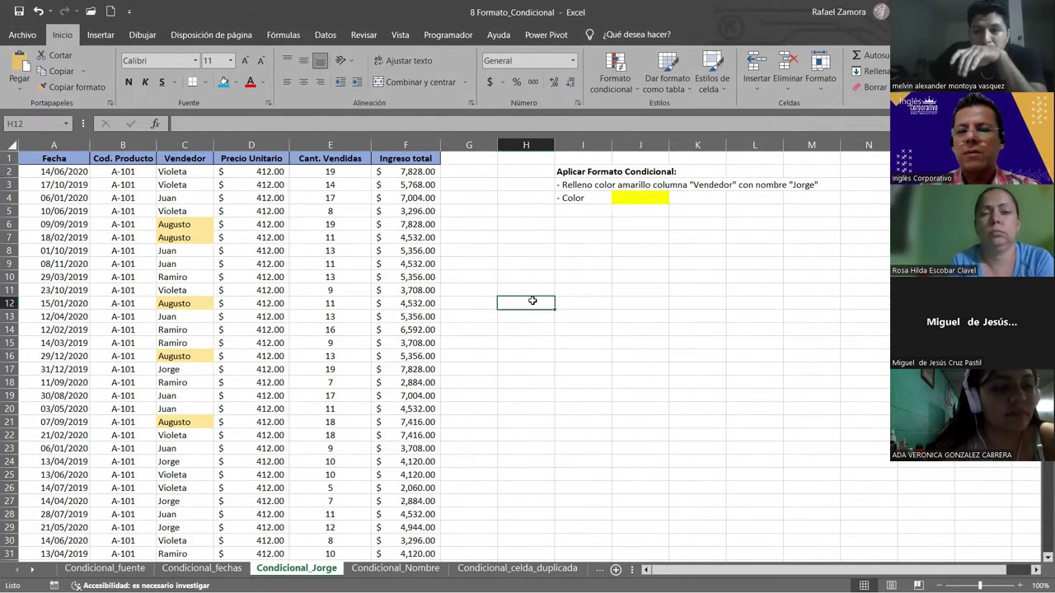
left_click(328, 264)
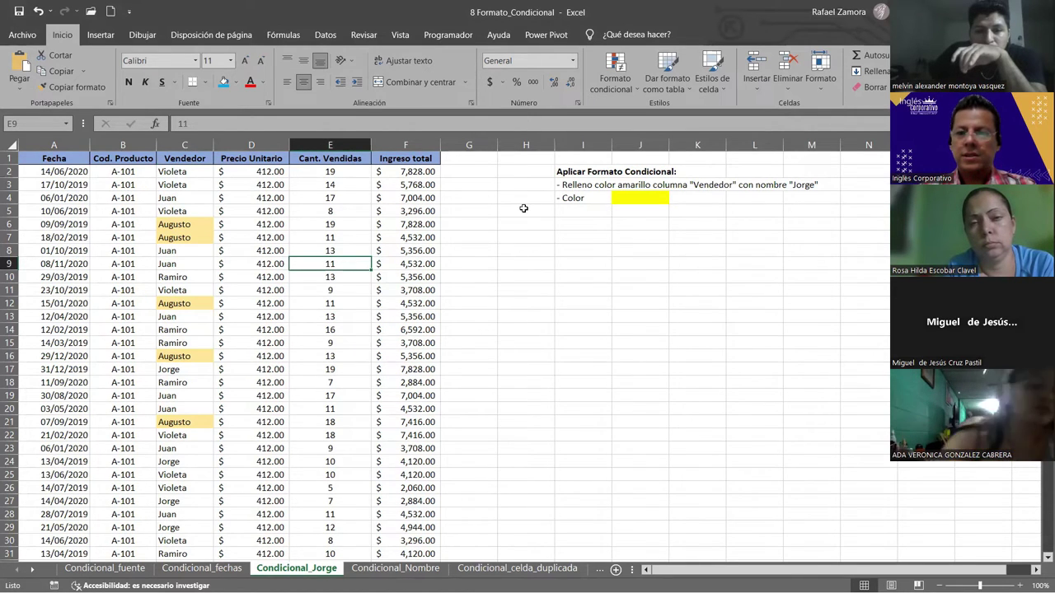
left_click(634, 90)
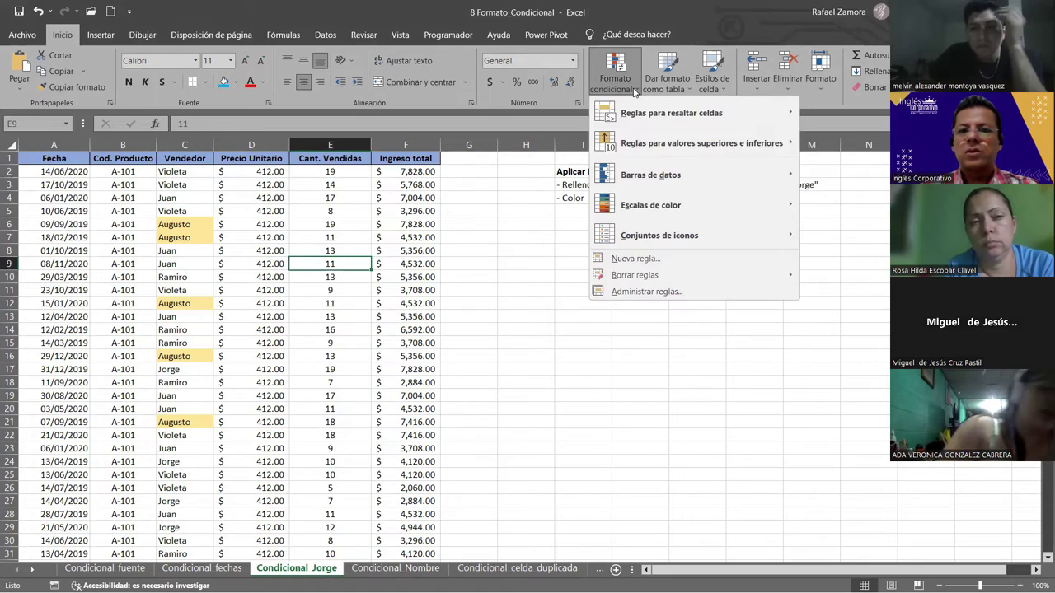
left_click(659, 294)
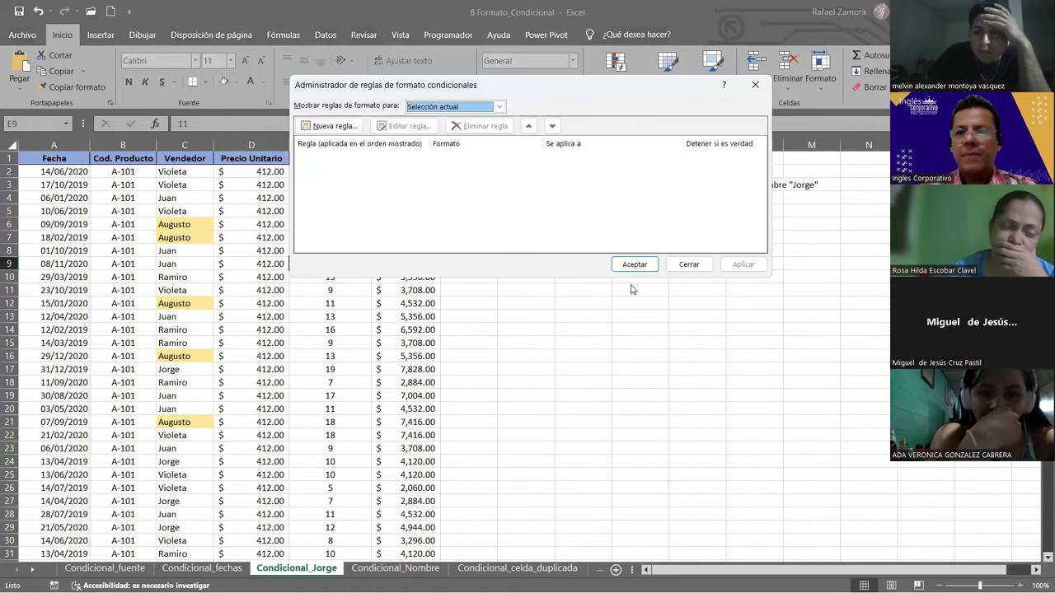
left_click(690, 264)
left_click(691, 265)
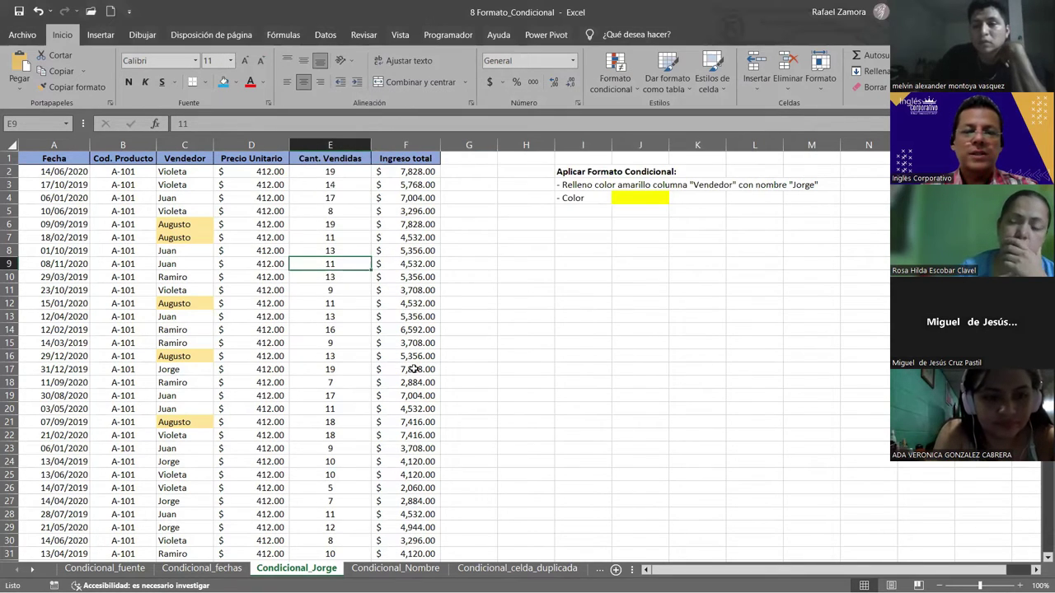
left_click(186, 171)
left_click(173, 369)
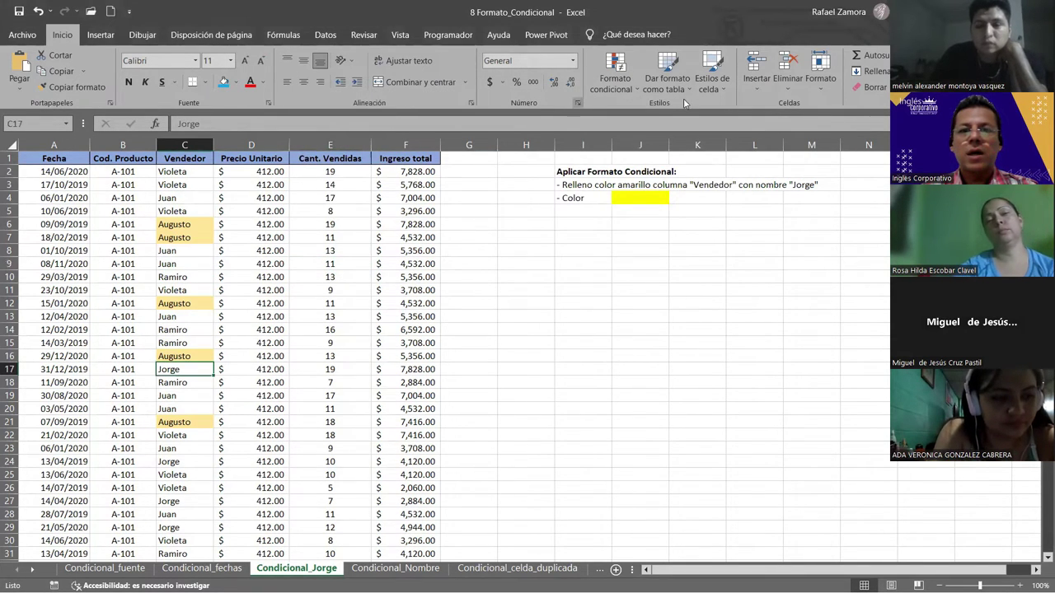
left_click(615, 82)
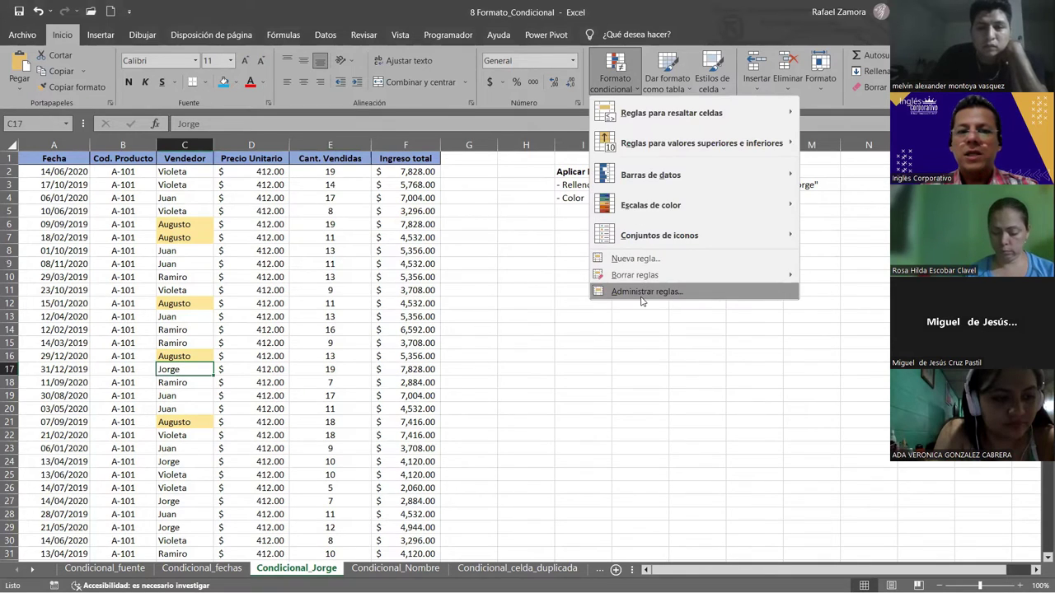
left_click(642, 297)
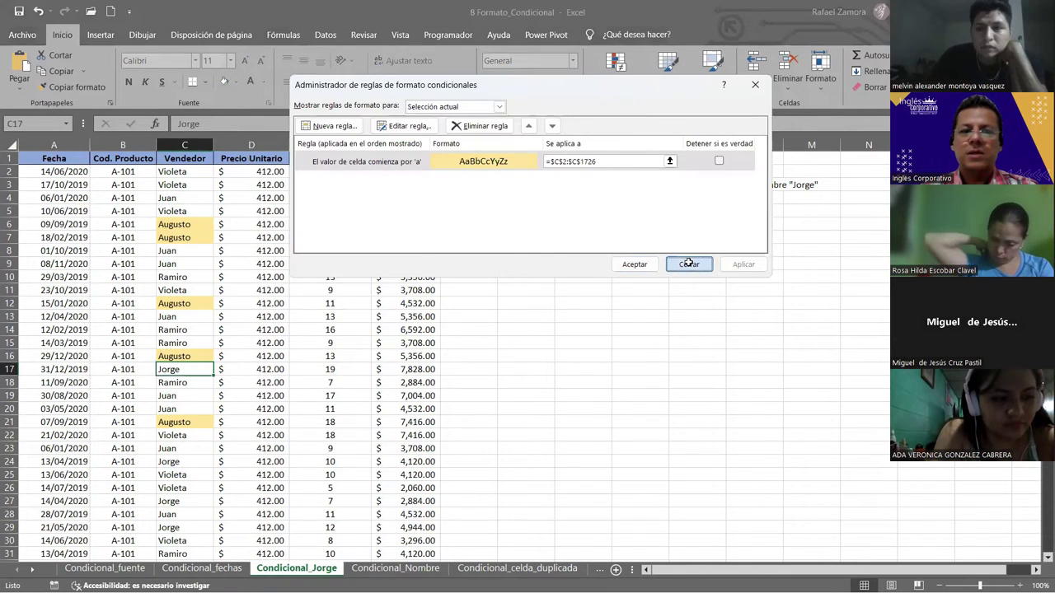
left_click(687, 264)
left_click(361, 225)
left_click(422, 262)
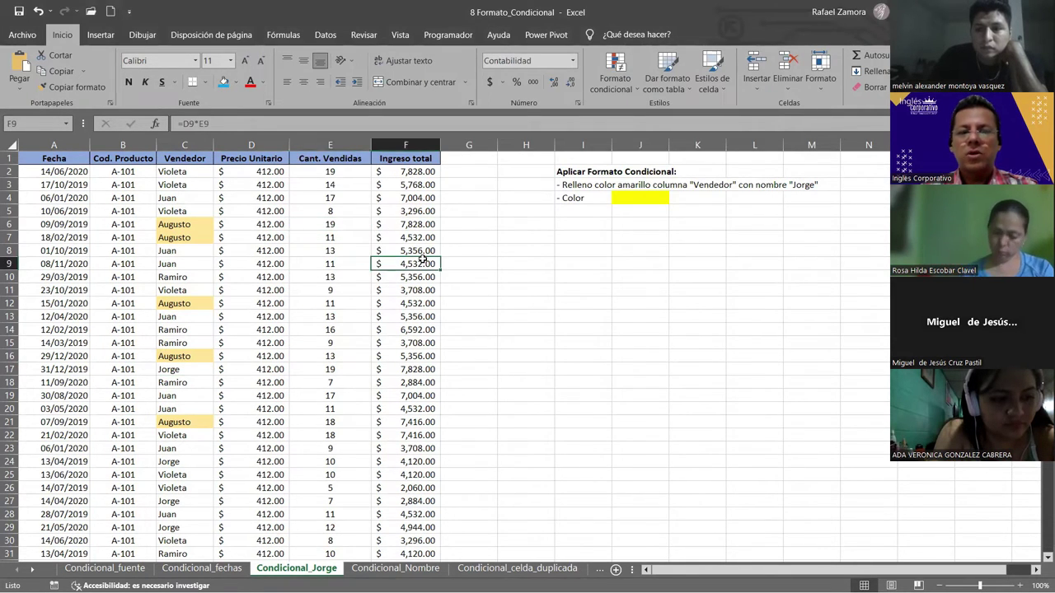
left_click(652, 289)
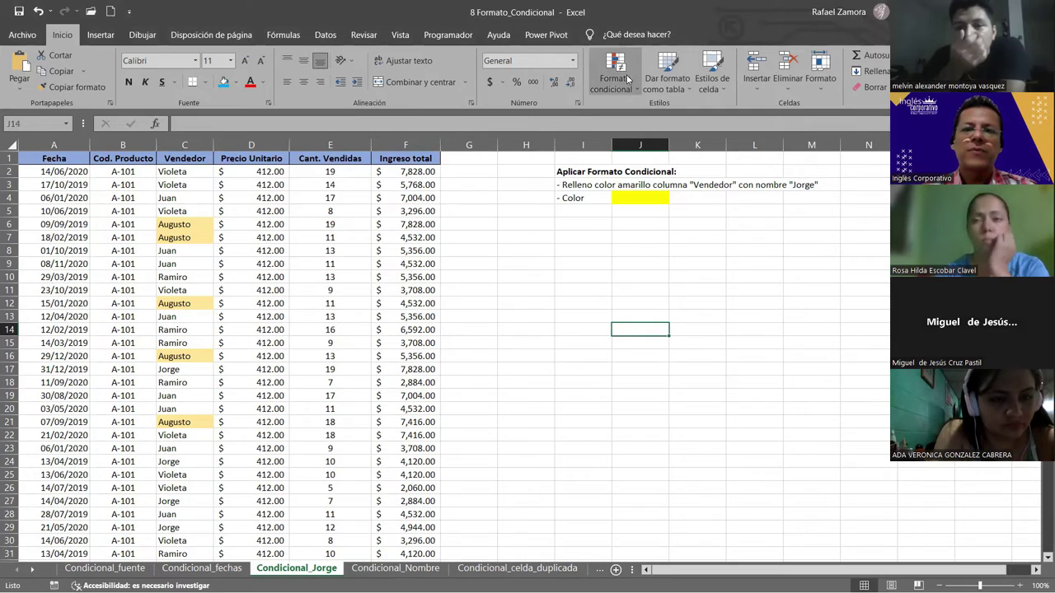
Step: List rules for Esta hoja and open the 'begins with a' rule for editing
left_click(631, 91)
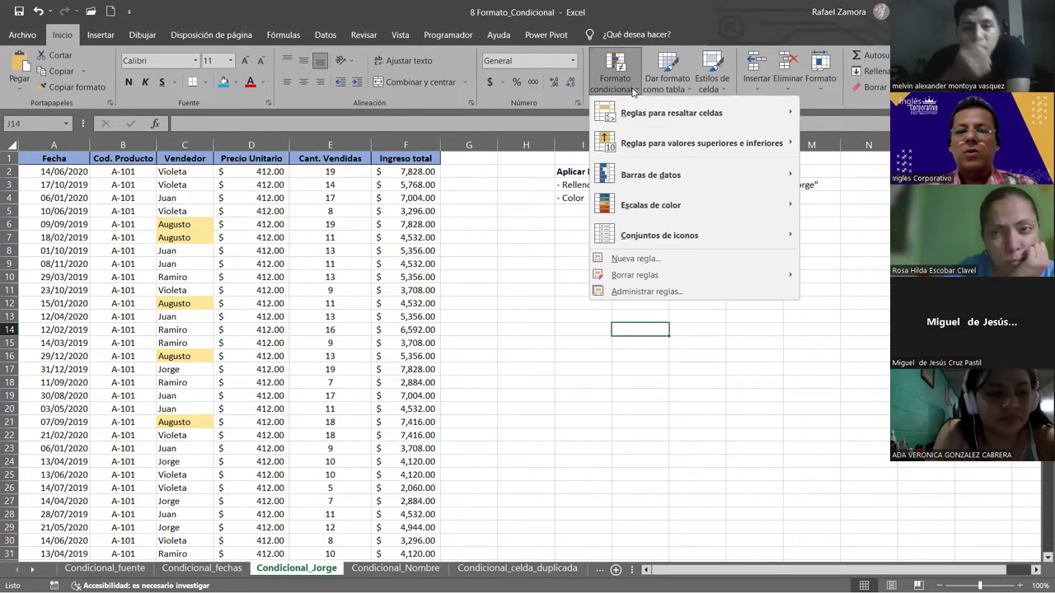
left_click(680, 292)
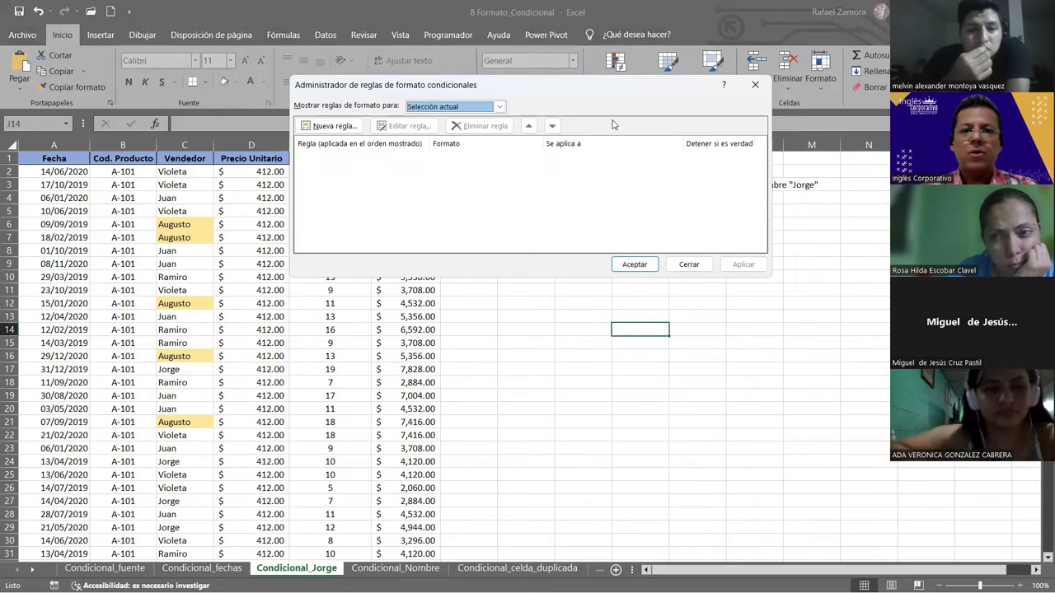
left_click(498, 107)
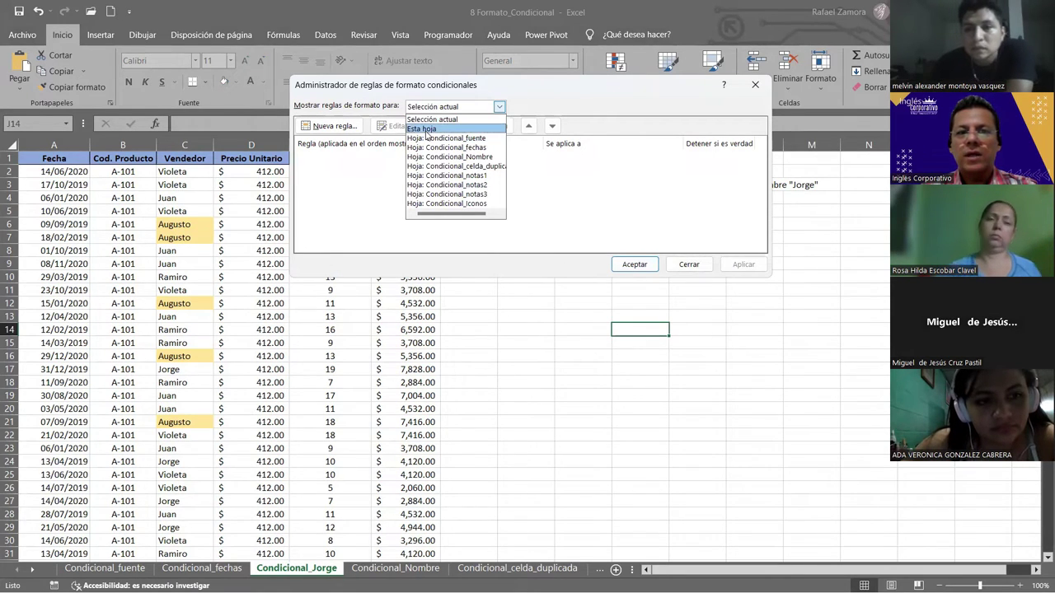
left_click(425, 130)
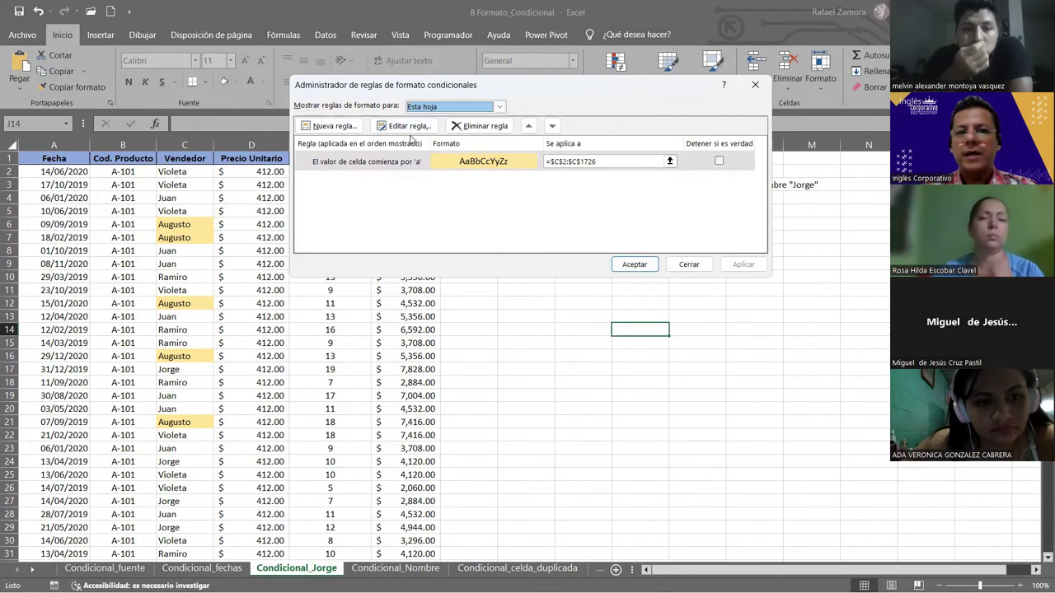
left_click(410, 163)
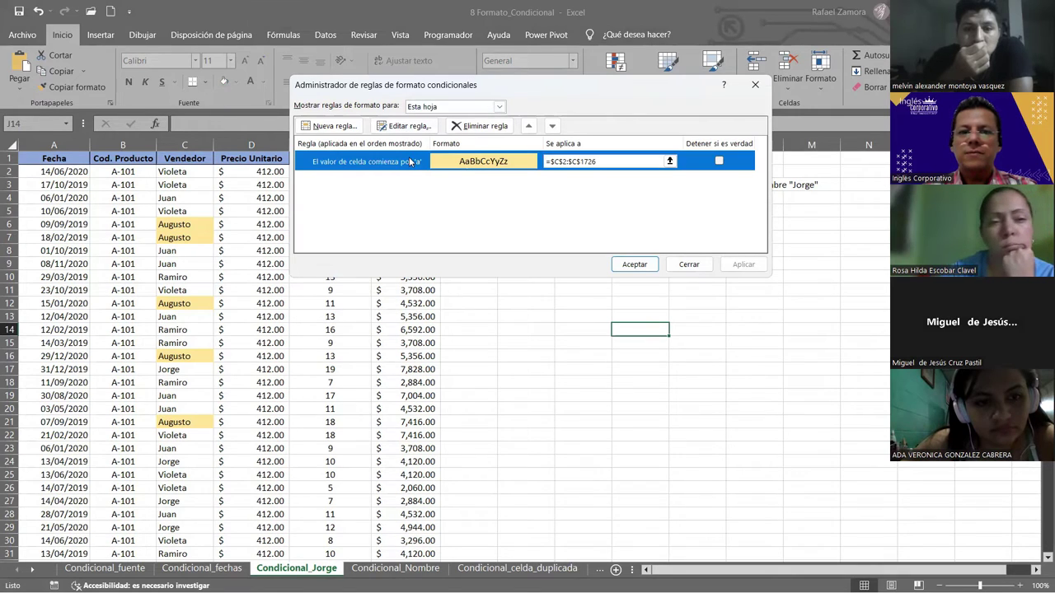
double_click(409, 162)
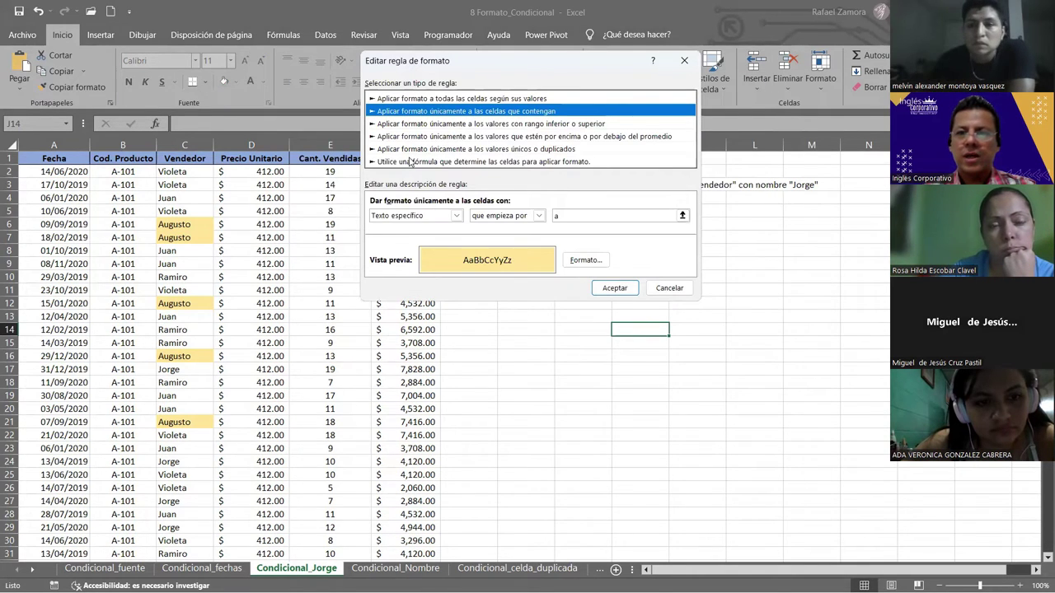
Step: Change the rule's comparison from 'que empieza por' to 'que contiene' 'a' and confirm
left_click(540, 216)
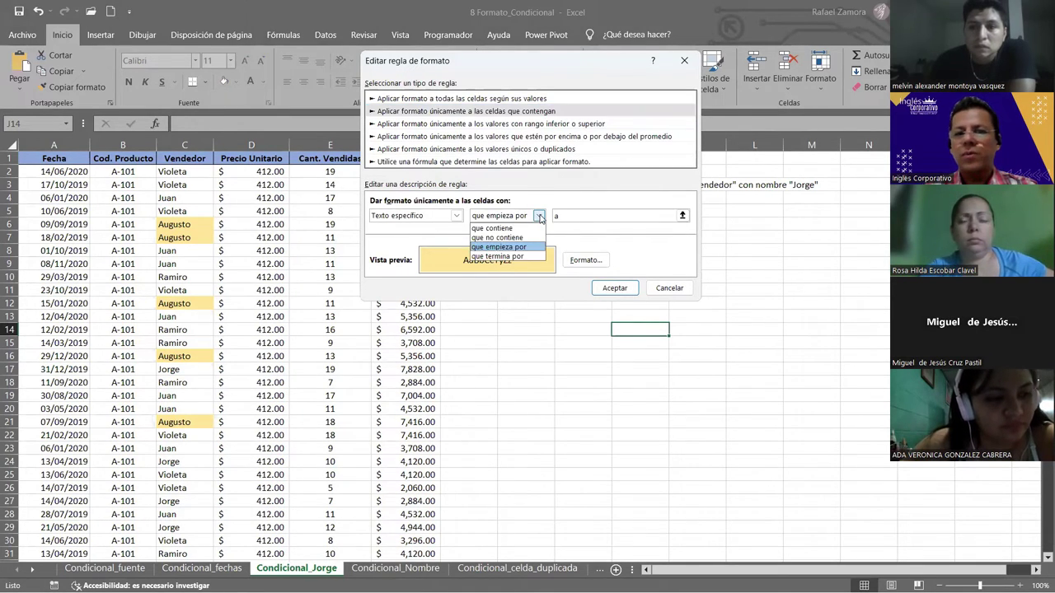
left_click(511, 229)
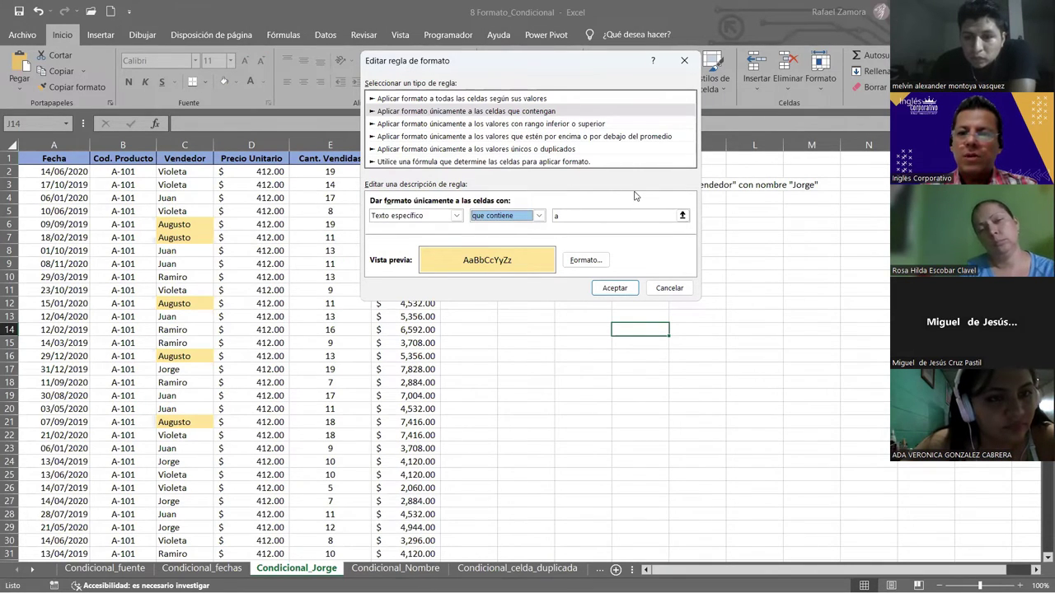
left_click(631, 287)
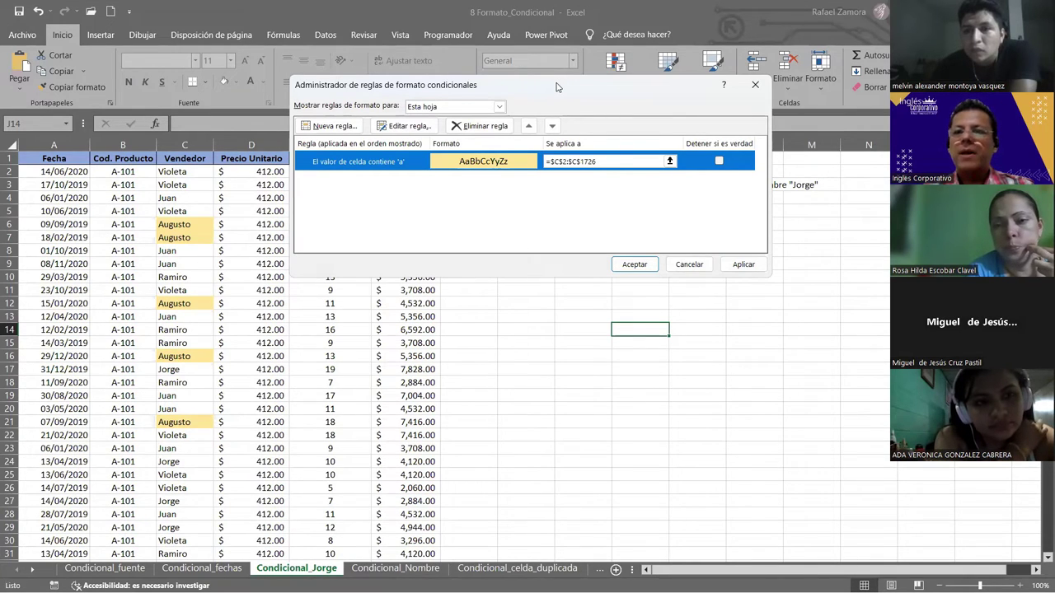
Step: Move the rules manager aside and apply the contains-'a' rule to column C
left_click_drag(556, 86, 635, 66)
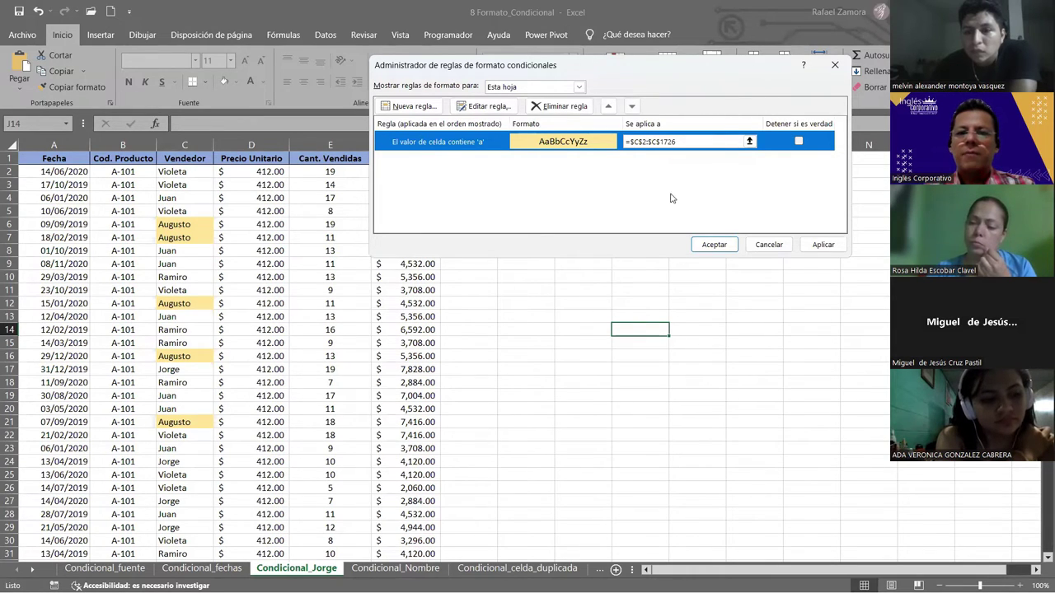
left_click(823, 245)
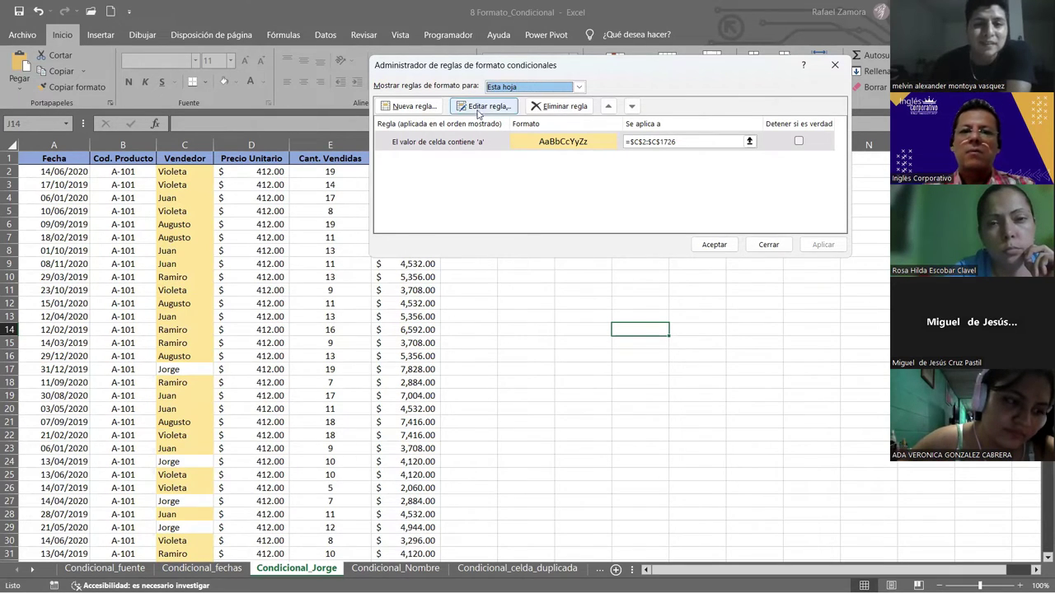
left_click(478, 145)
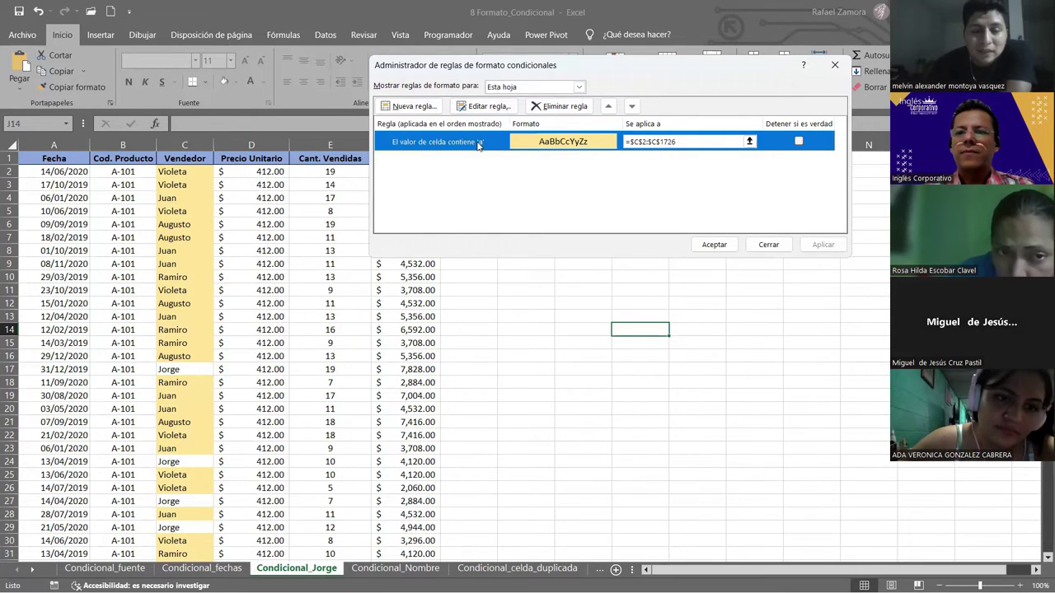
double_click(478, 146)
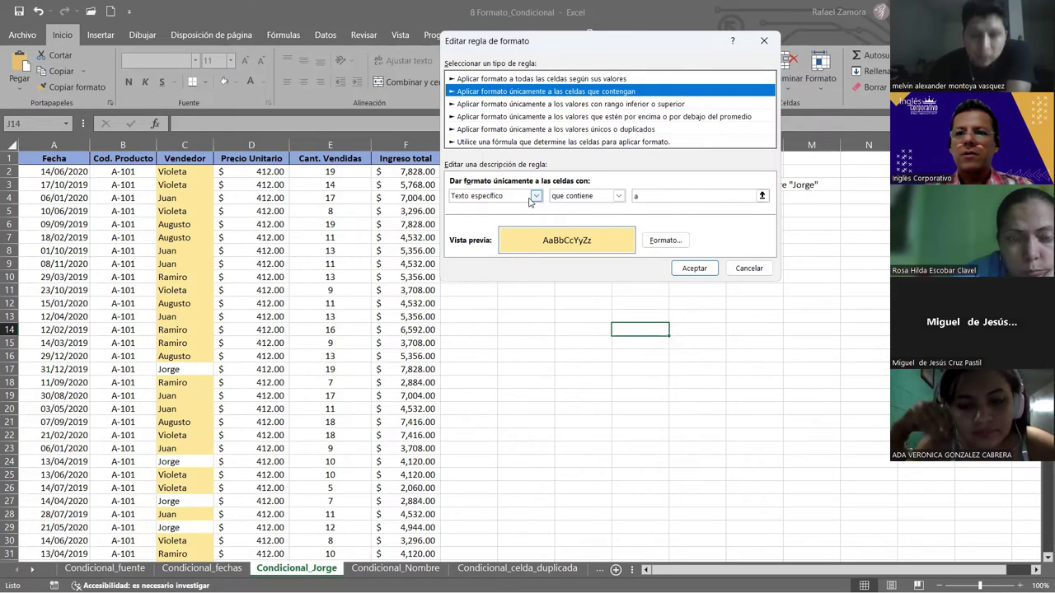
left_click(618, 196)
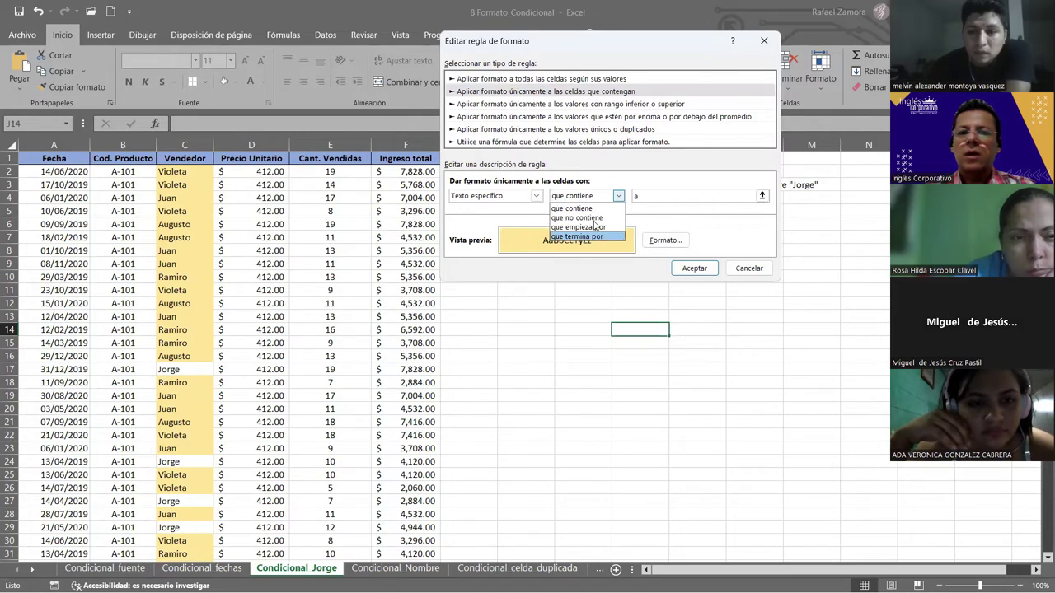
left_click(620, 192)
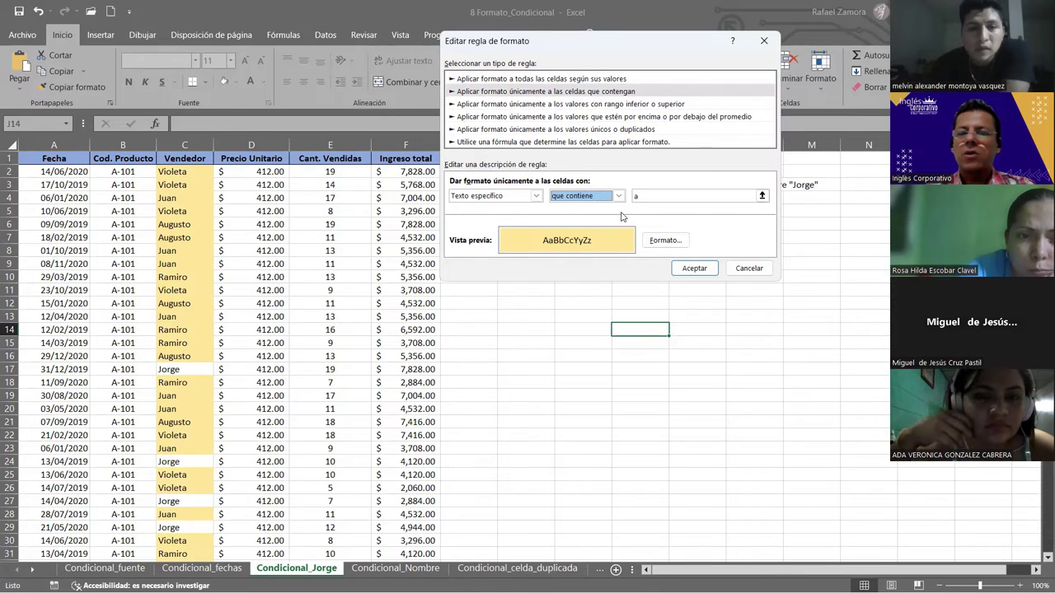
left_click(707, 270)
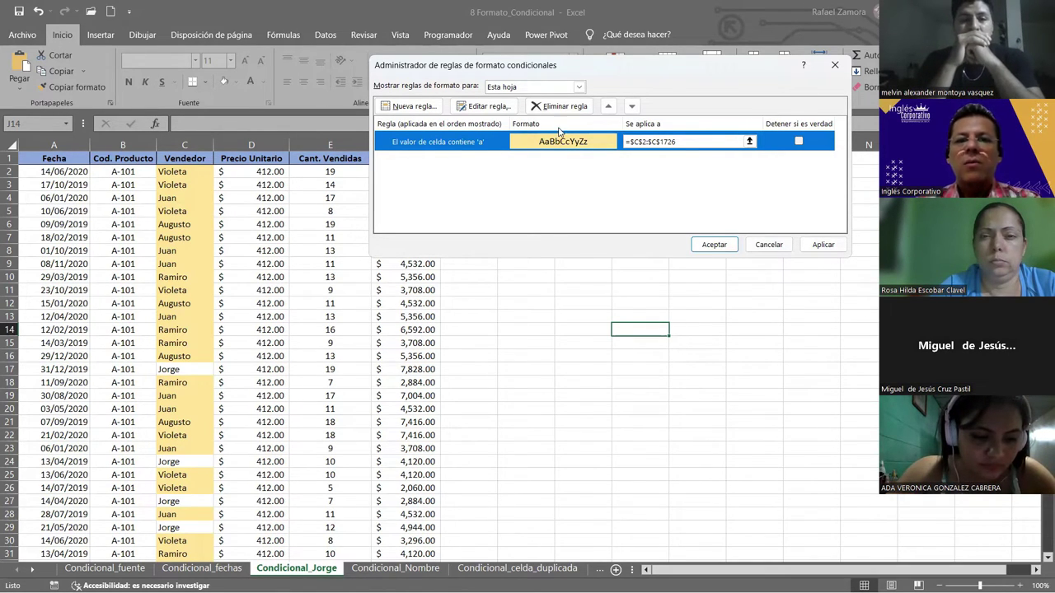
double_click(475, 143)
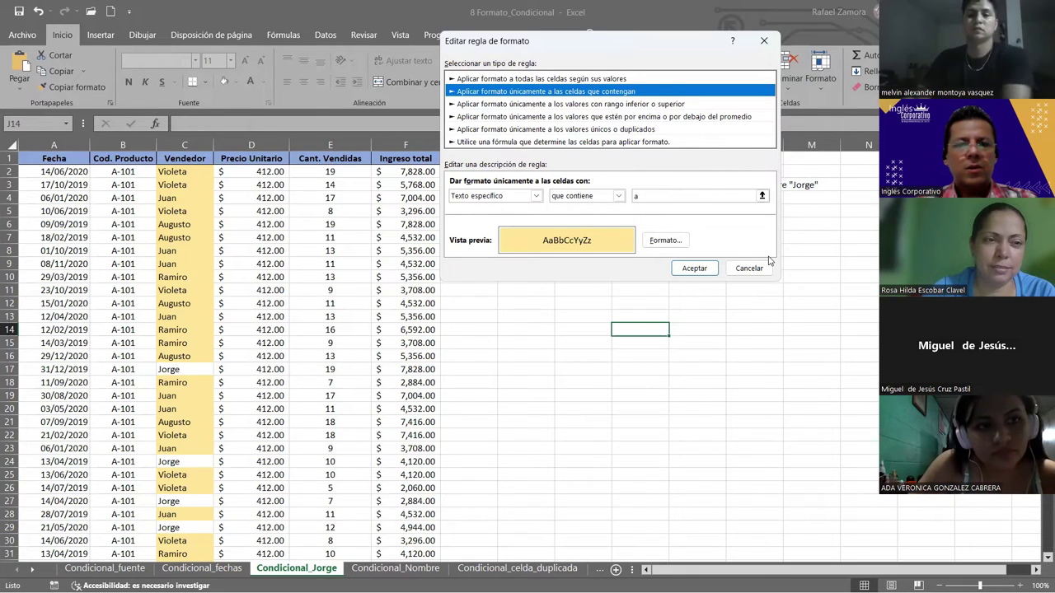
left_click(694, 267)
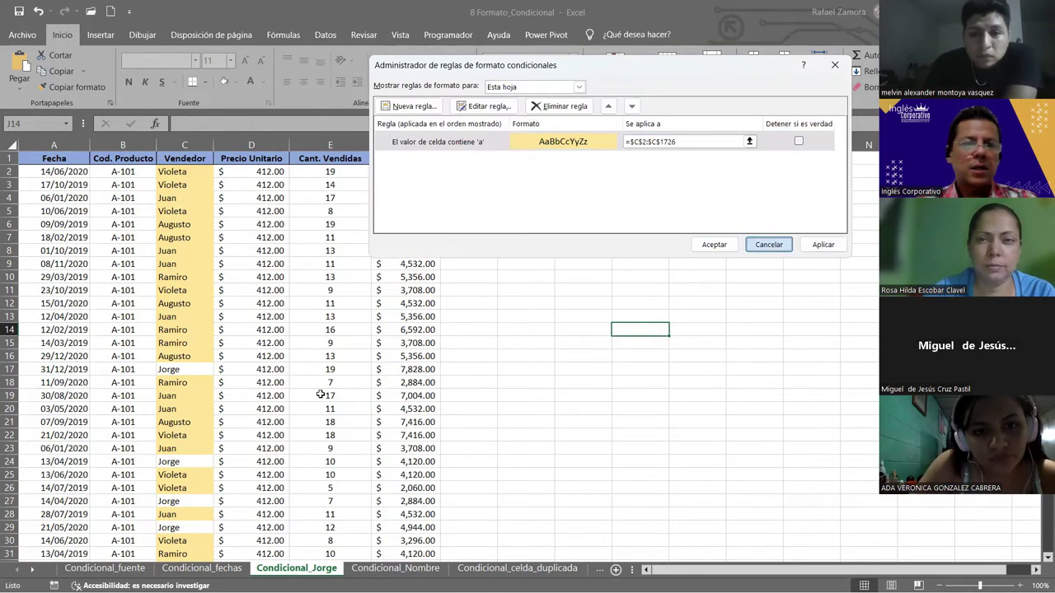
key("Escape")
Step: Make C8 'Juan Alberto', paste it into C18, C12 and C24, and type Violeta in C27
left_click(197, 251)
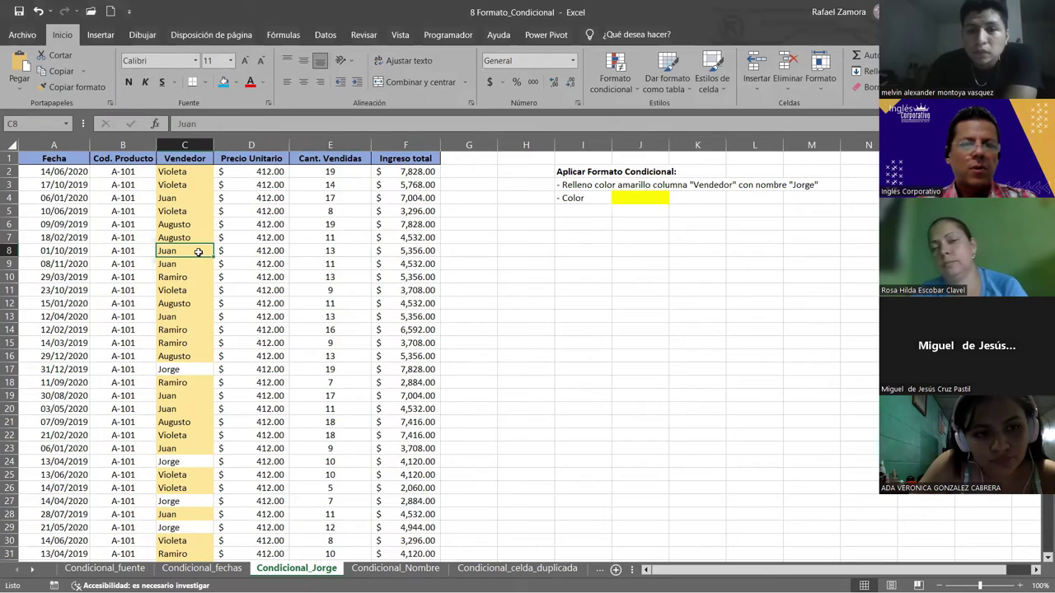
double_click(197, 252)
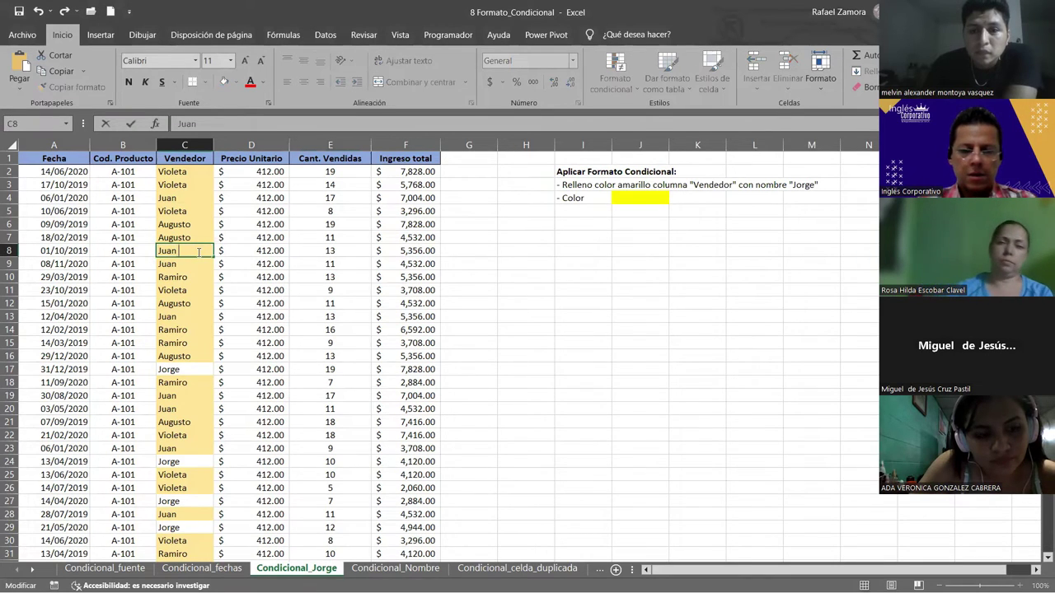
type("Alberto")
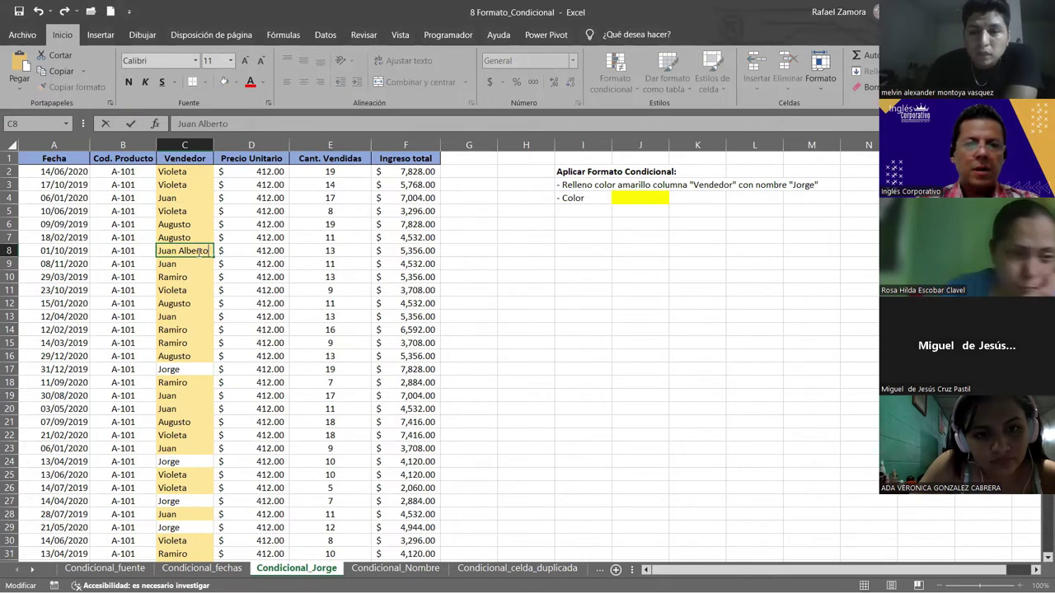
key("Return")
left_click(198, 251)
key("ctrl+c")
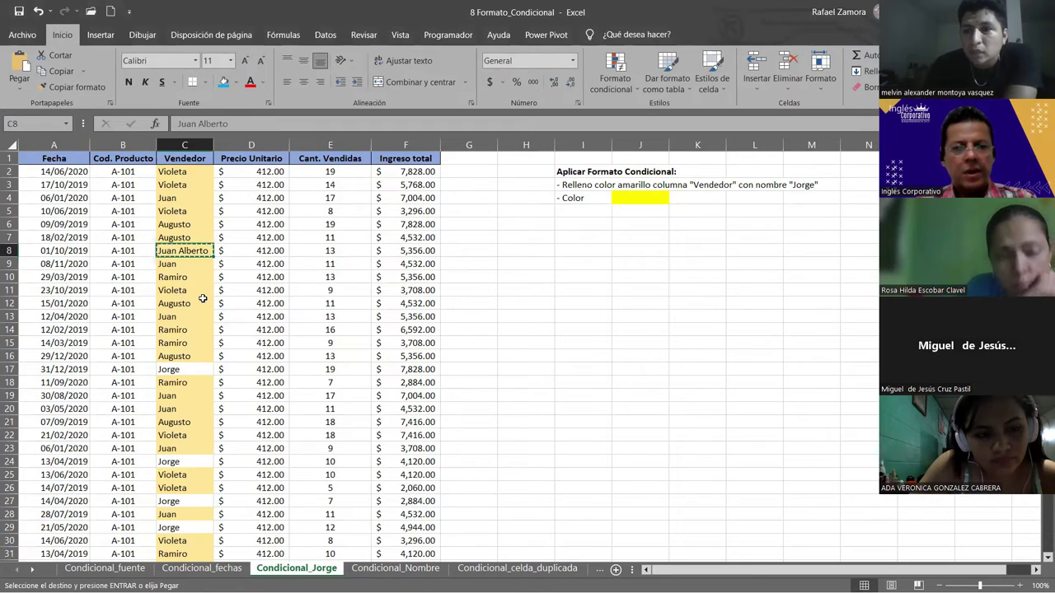
left_click(189, 385)
key("ctrl+v")
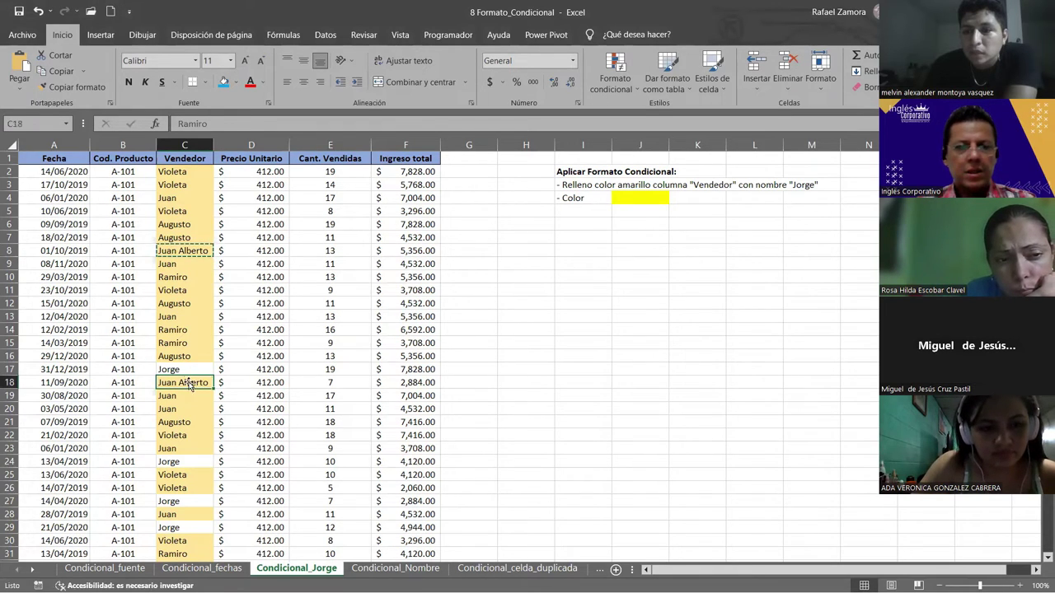
left_click(183, 303)
key("ctrl+v")
left_click(191, 461)
key("ctrl+v")
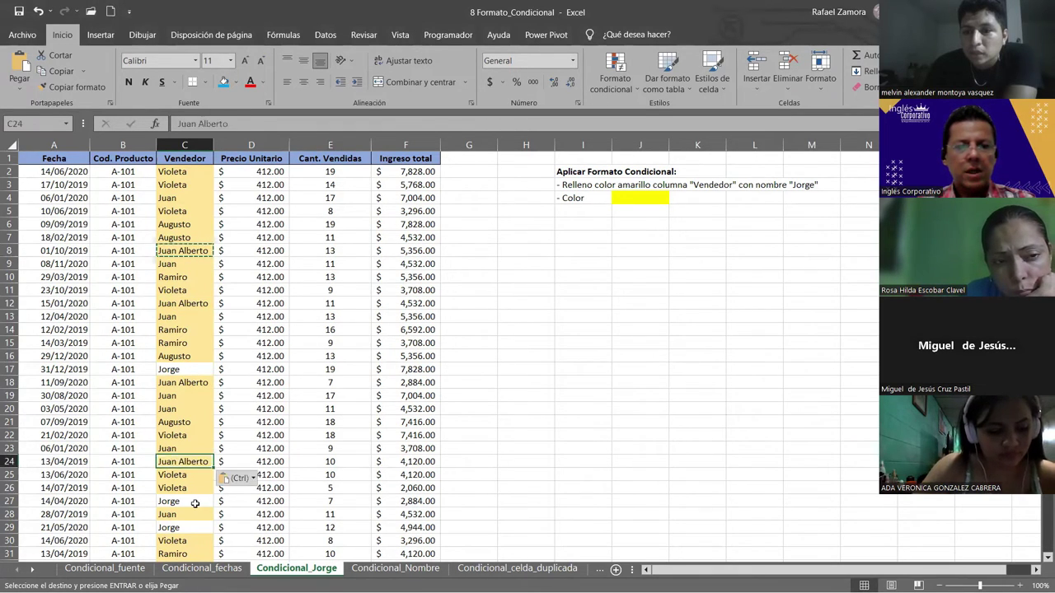
left_click(195, 501)
type("violeta")
left_click(262, 475)
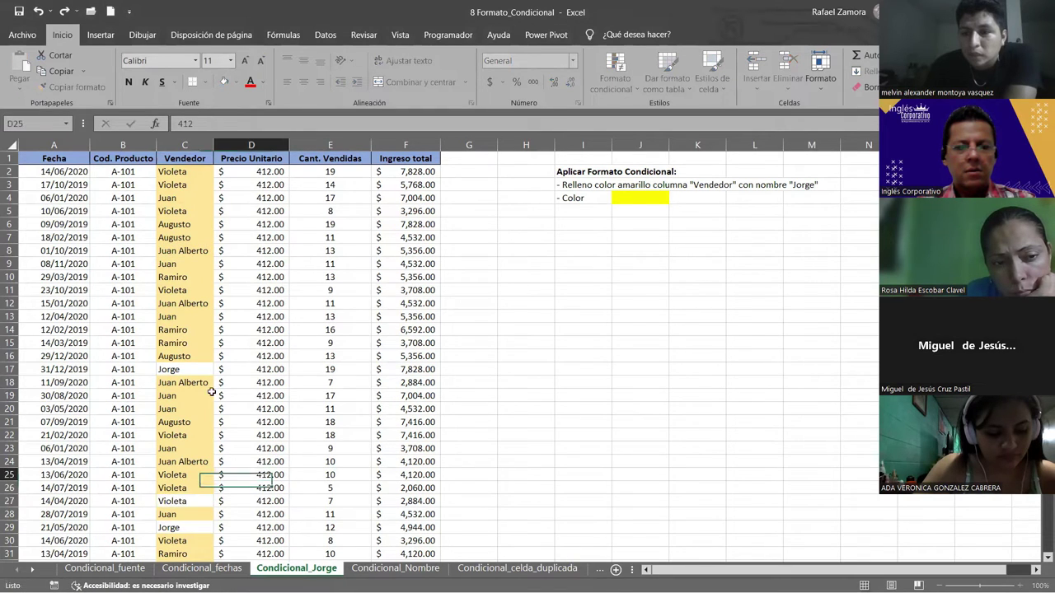
Step: Paste Juan Alberto into C40 and C5, then end copy mode
left_click(191, 382)
key("ctrl+c")
scroll(190, 382, "down", 5)
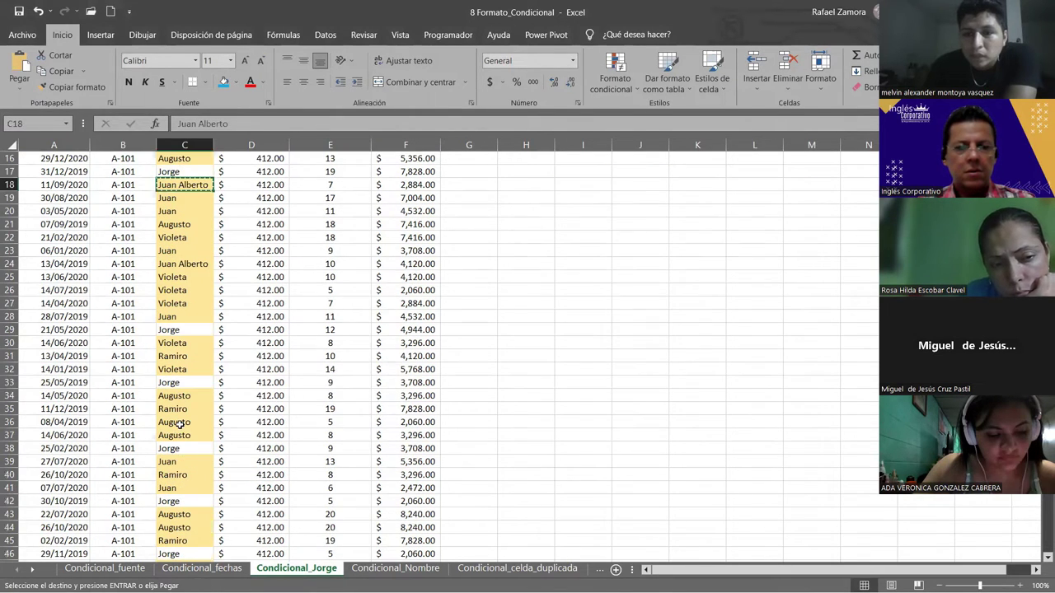
left_click(181, 474)
key("ctrl+v")
left_click(189, 435)
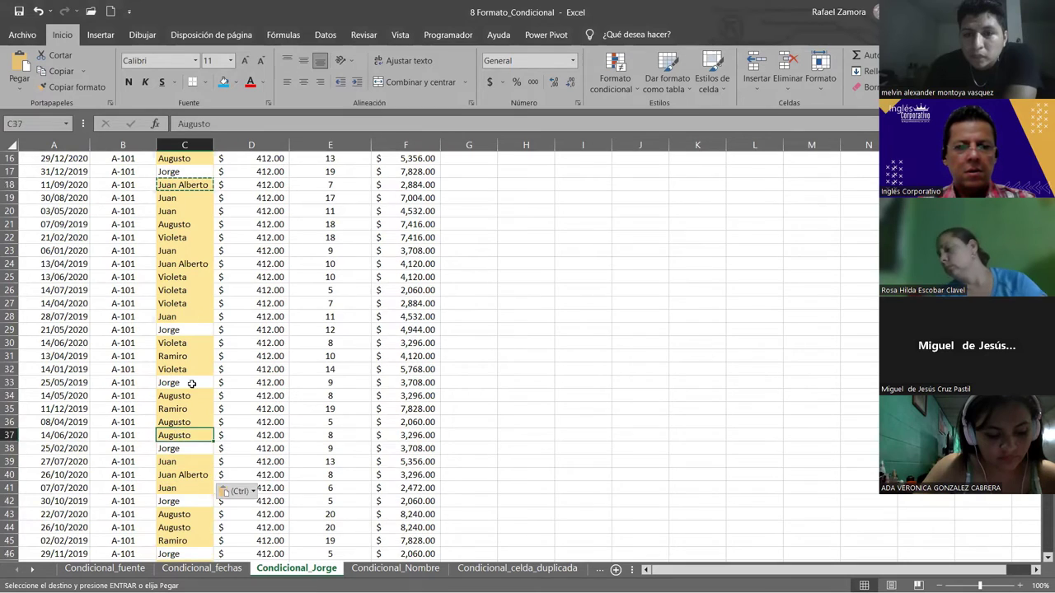
scroll(189, 255, "up", 5)
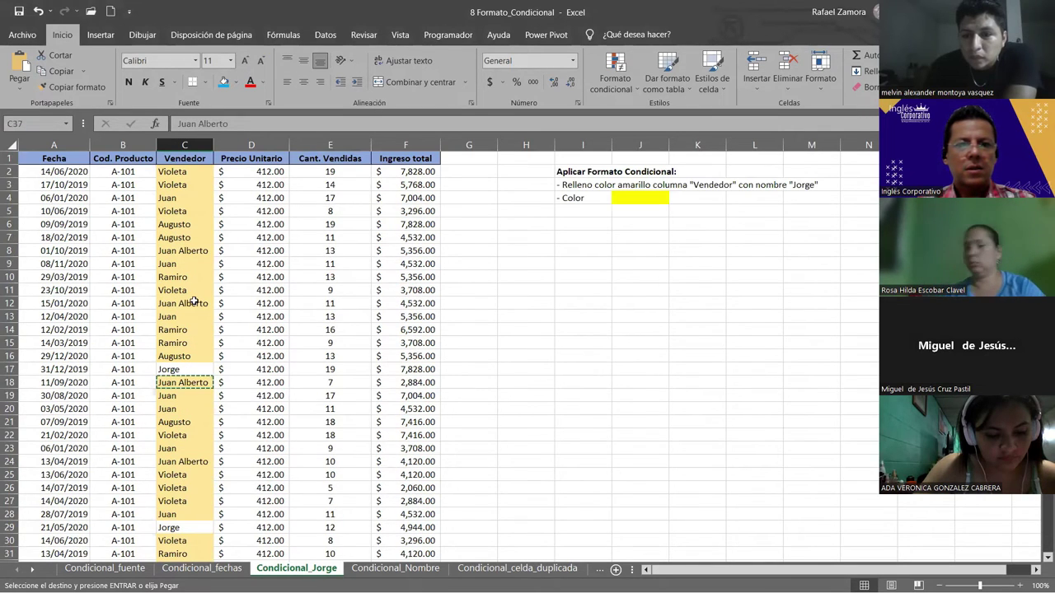
left_click(182, 212)
key("ctrl+v")
left_click(325, 276)
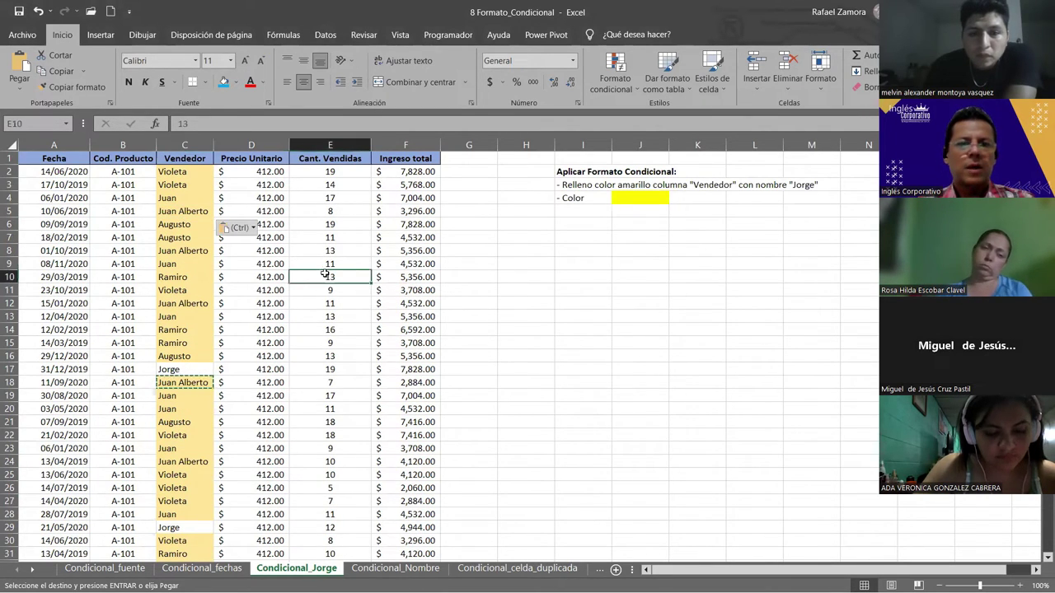
left_click(182, 211)
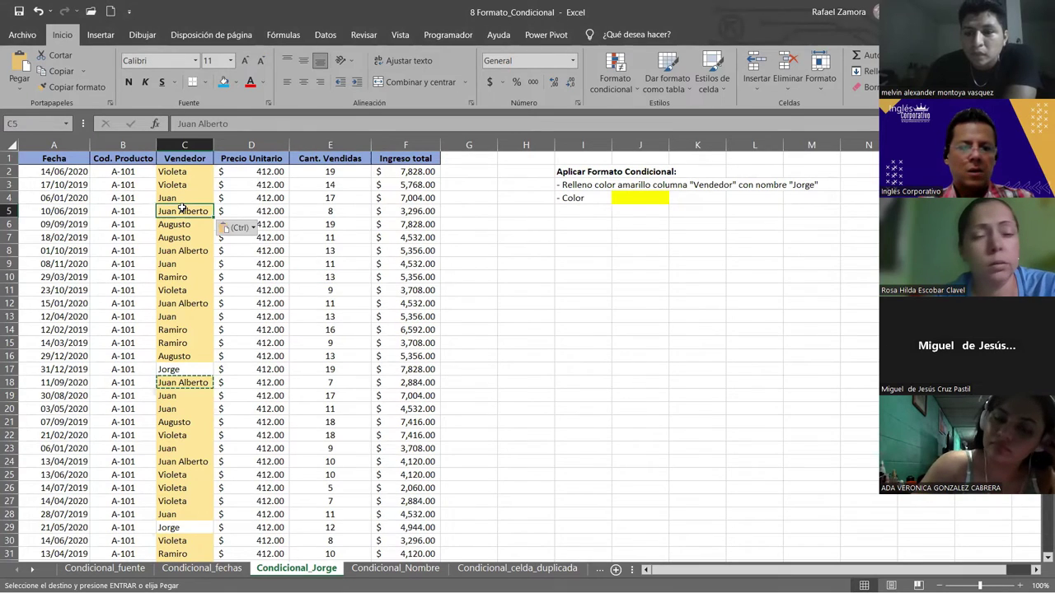
key("Escape")
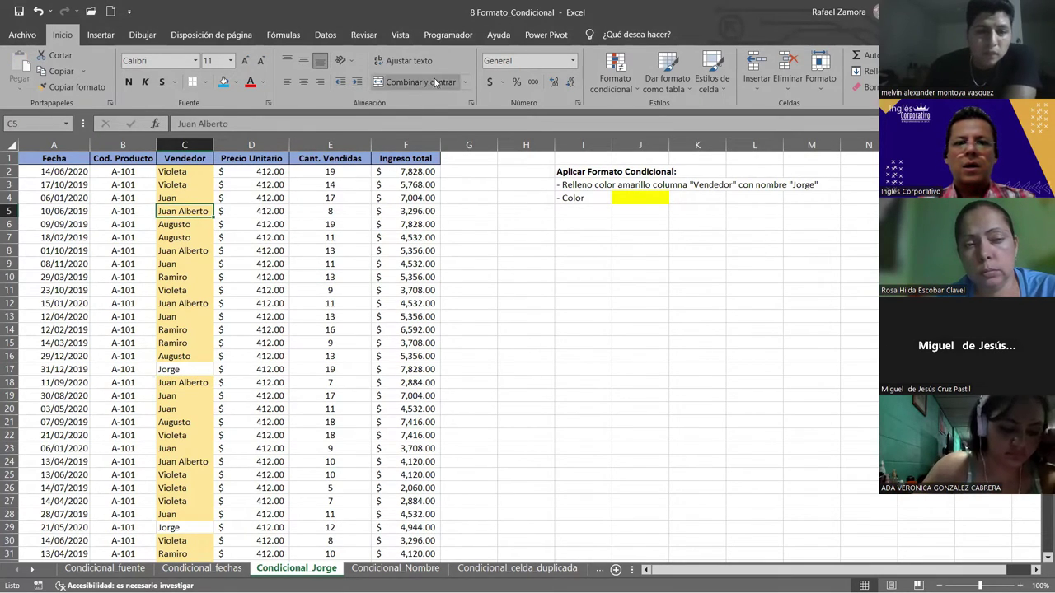
Step: Open the contains-'a' rule from the rules manager and change its text to Juan
left_click(615, 82)
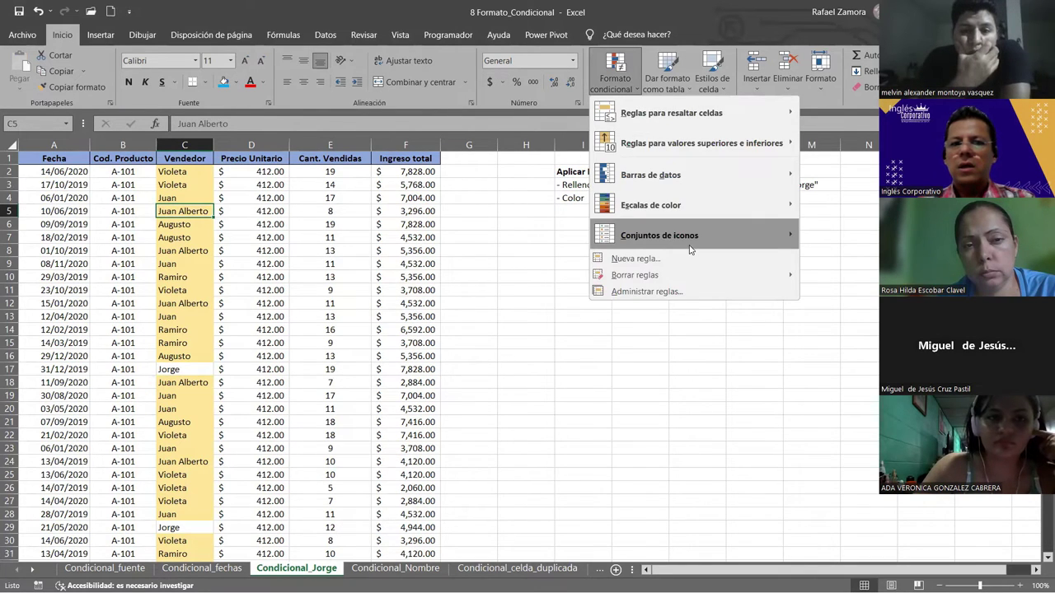
mouse_move(660, 235)
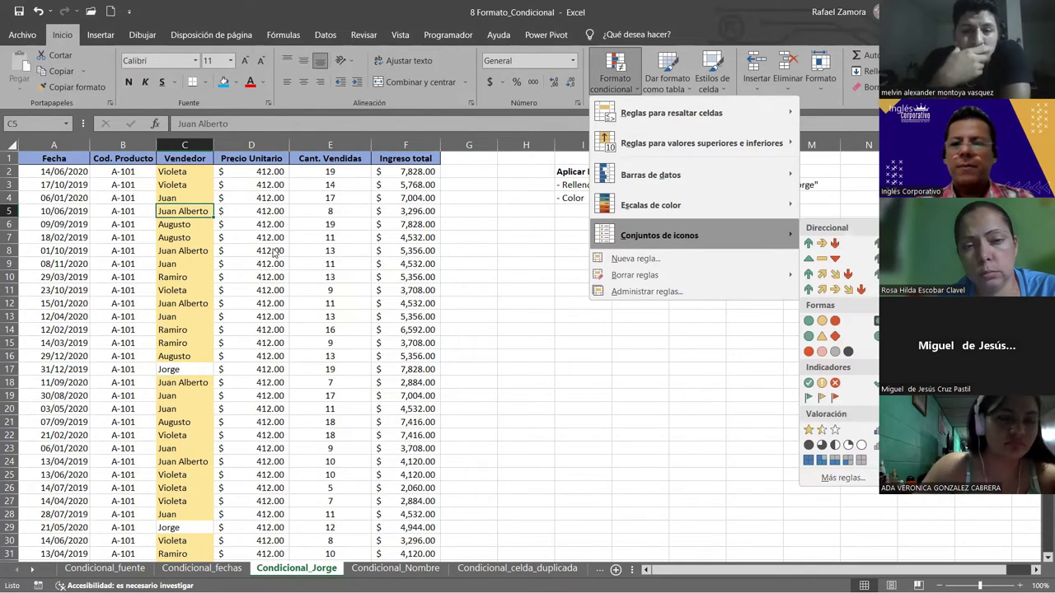
key("Up")
key("Up")
key("Up")
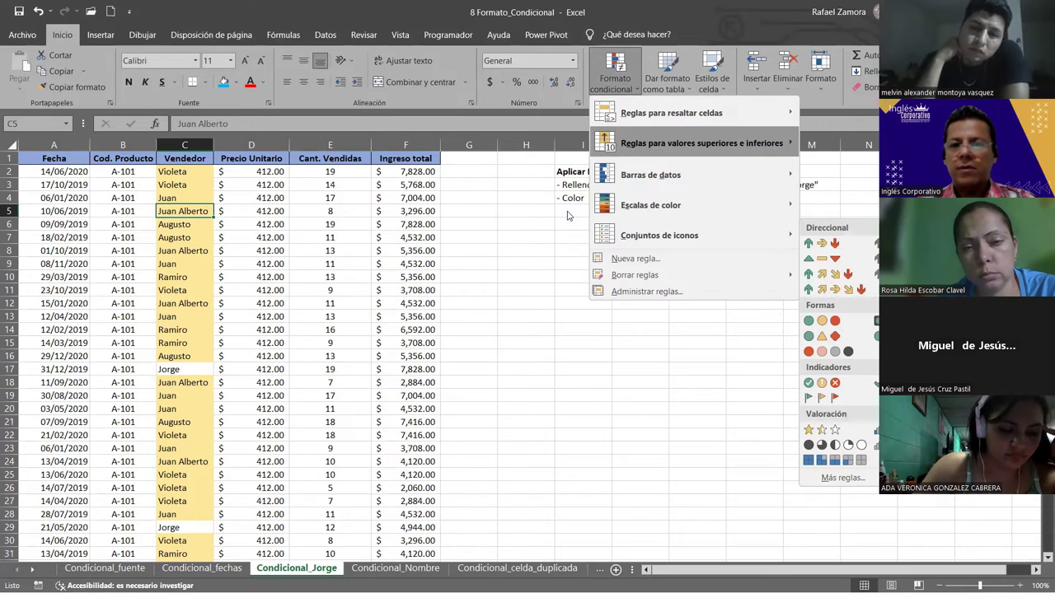
left_click(671, 291)
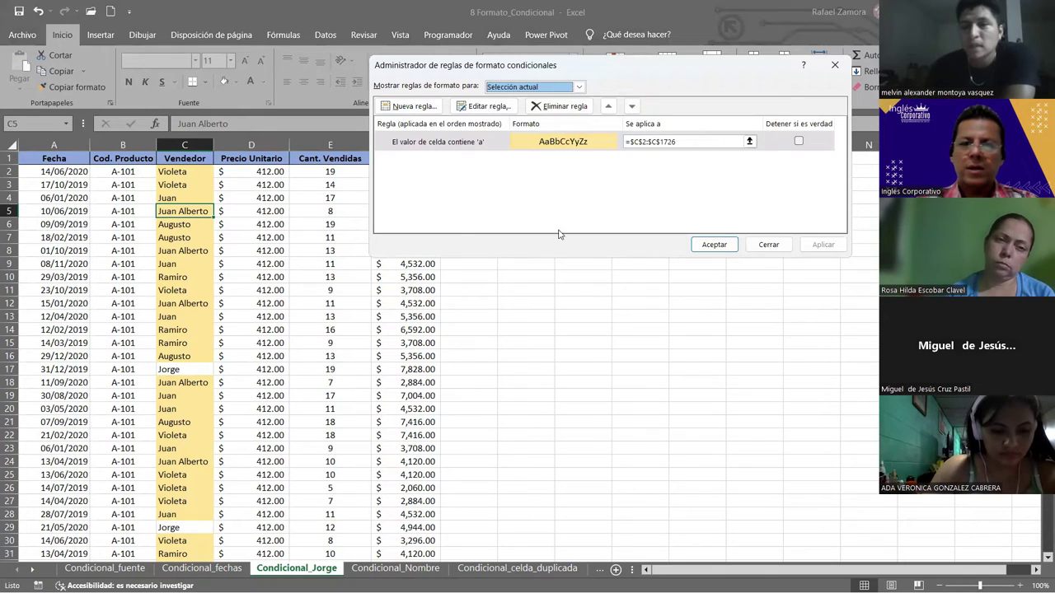
double_click(686, 140)
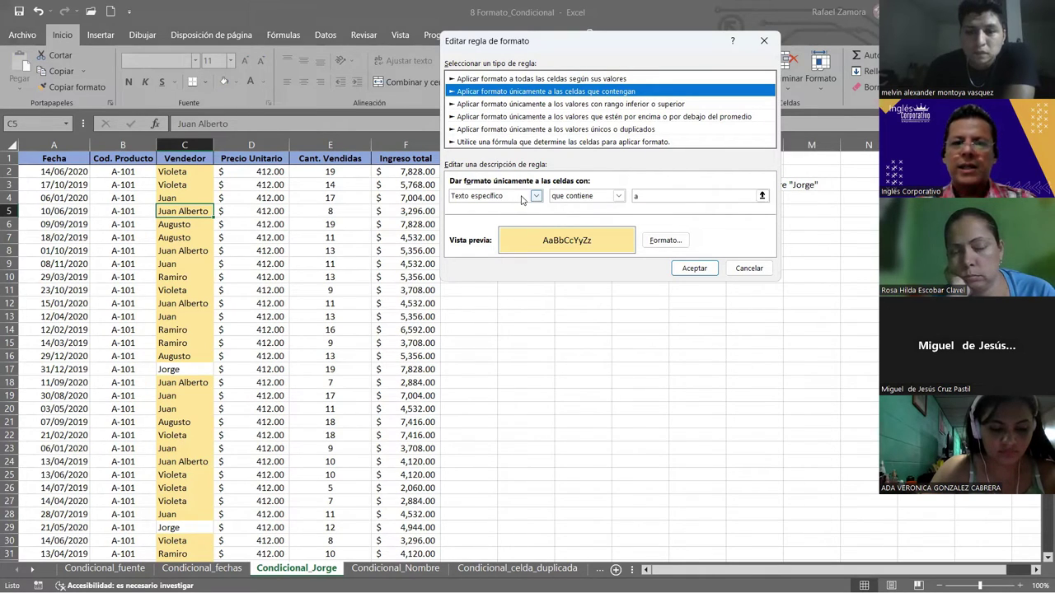
left_click(617, 196)
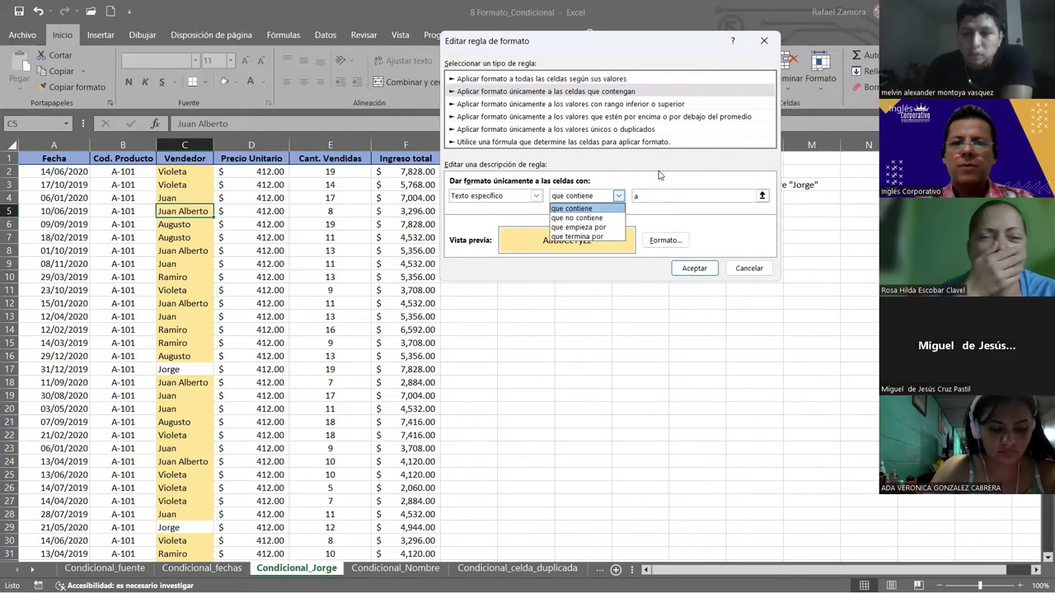
left_click(617, 196)
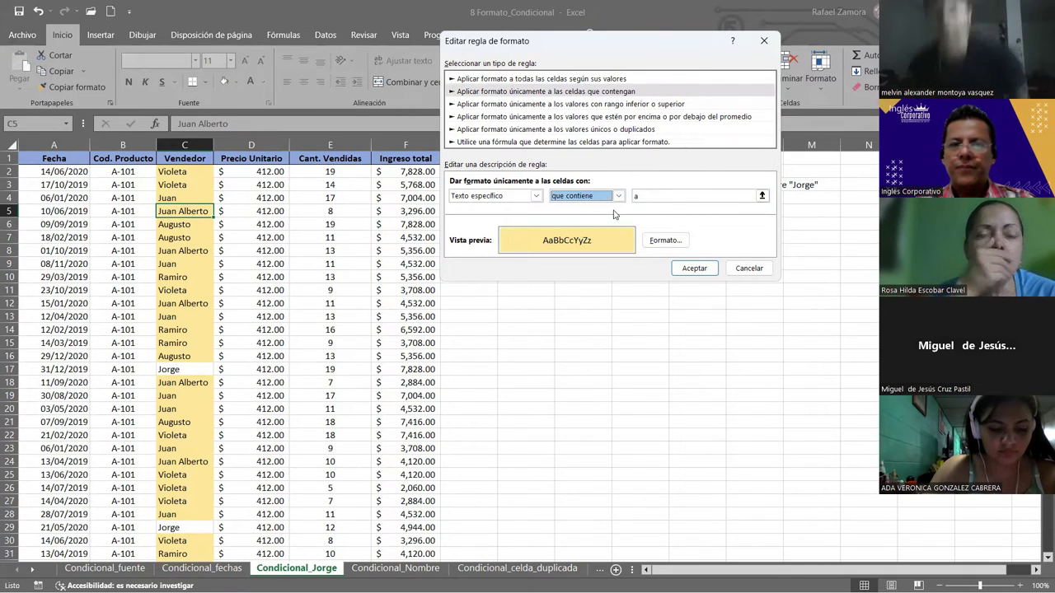
left_click(617, 197)
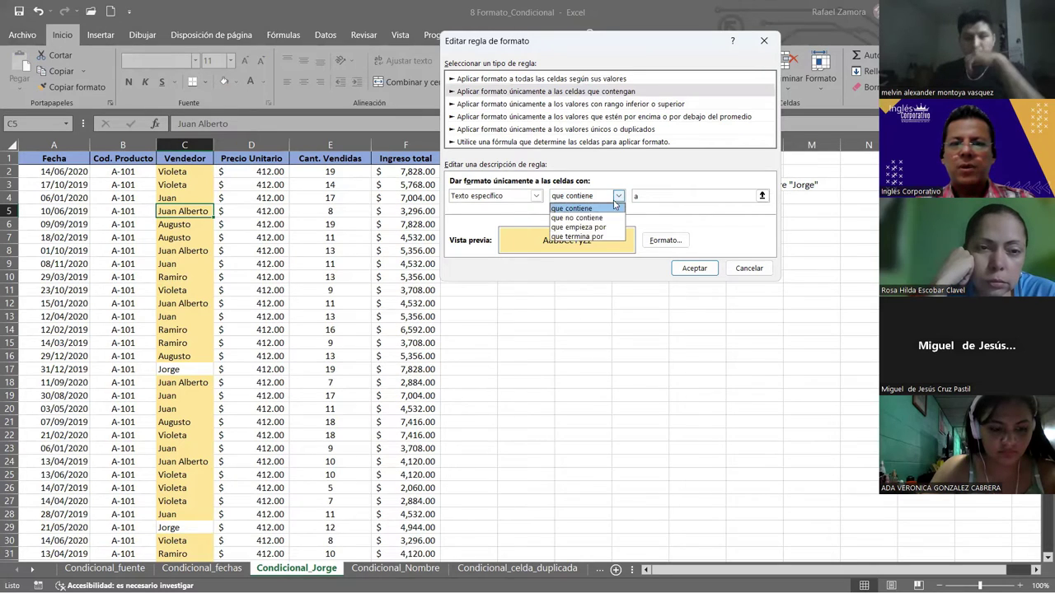
left_click(615, 207)
left_click(636, 197)
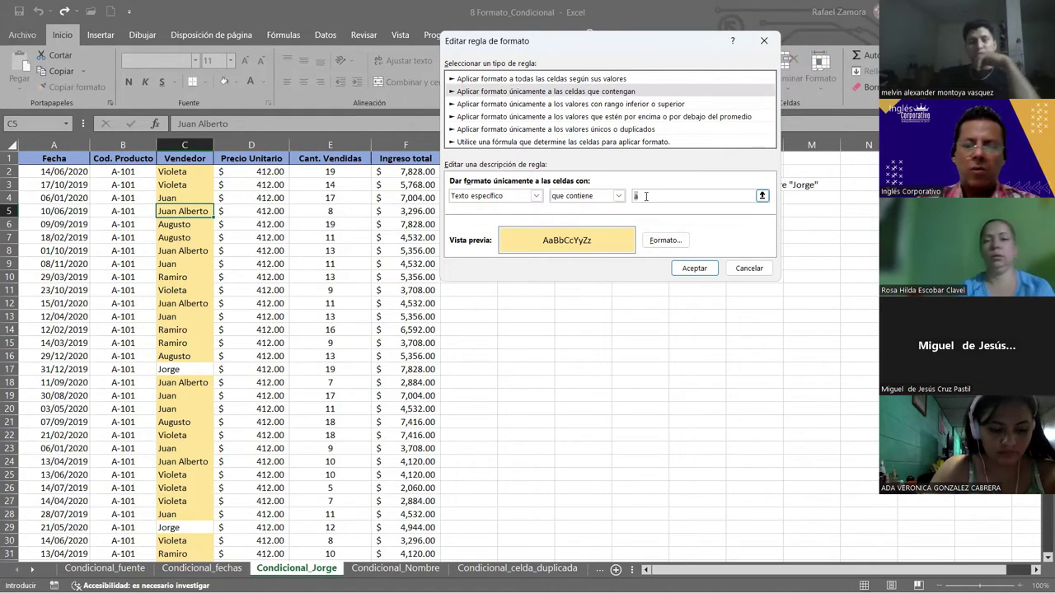
type("Jua")
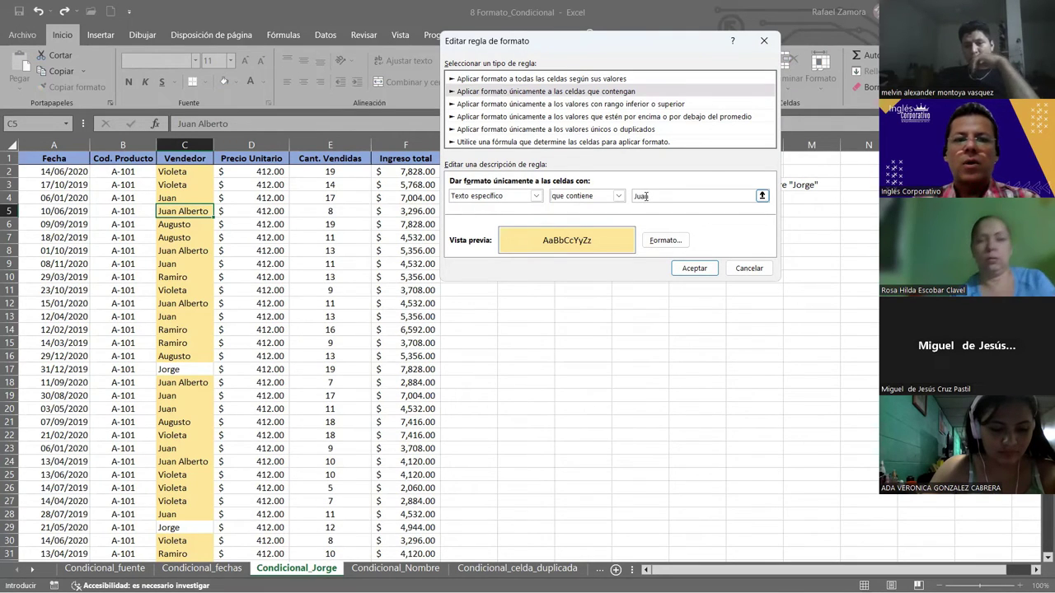
type("n")
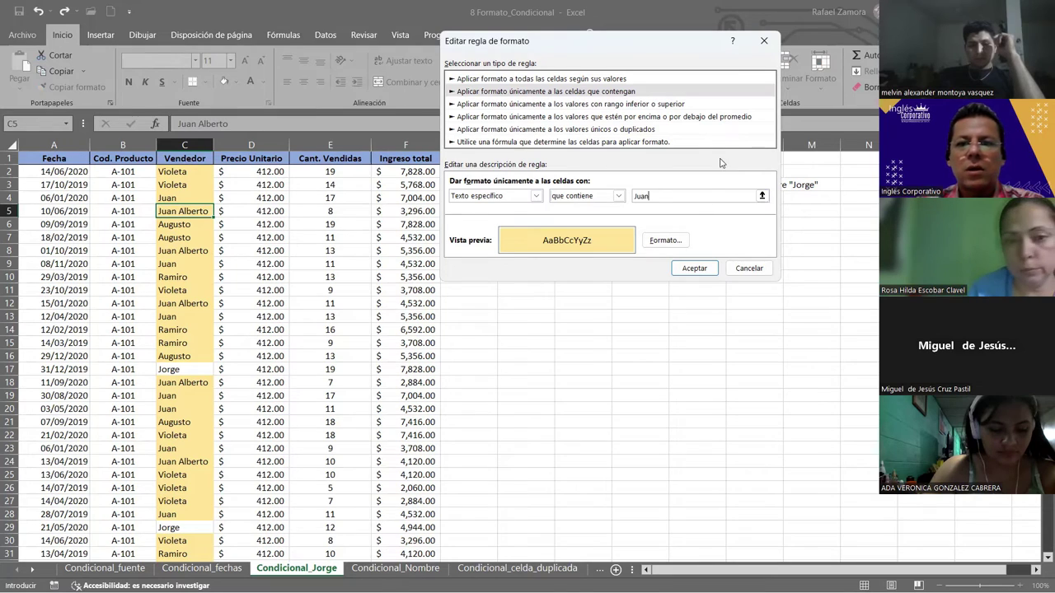
Step: Give the Juan rule a light green fill and apply it to the sheet
left_click(662, 240)
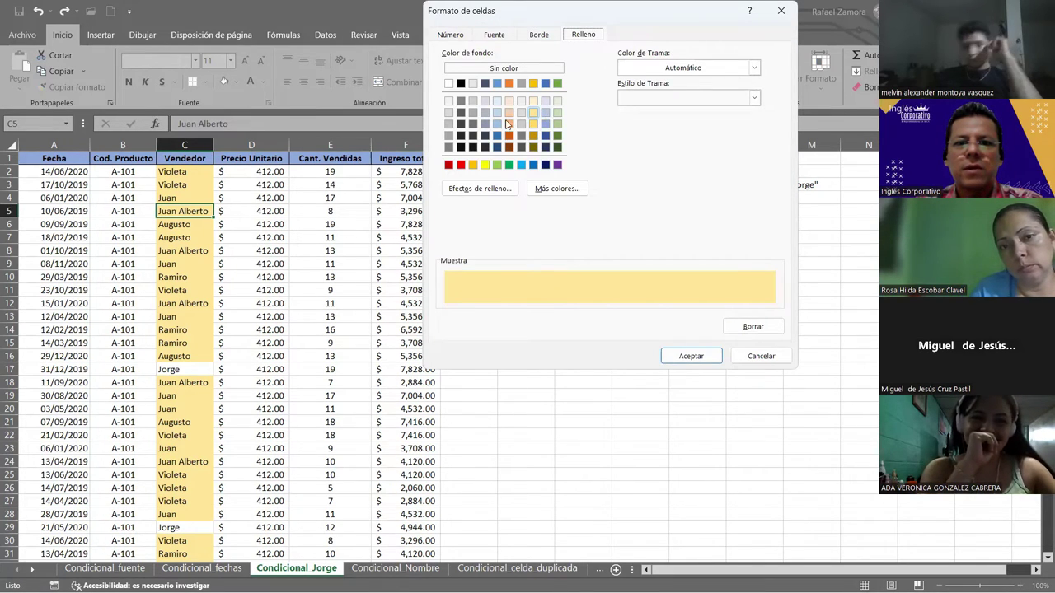
left_click(497, 165)
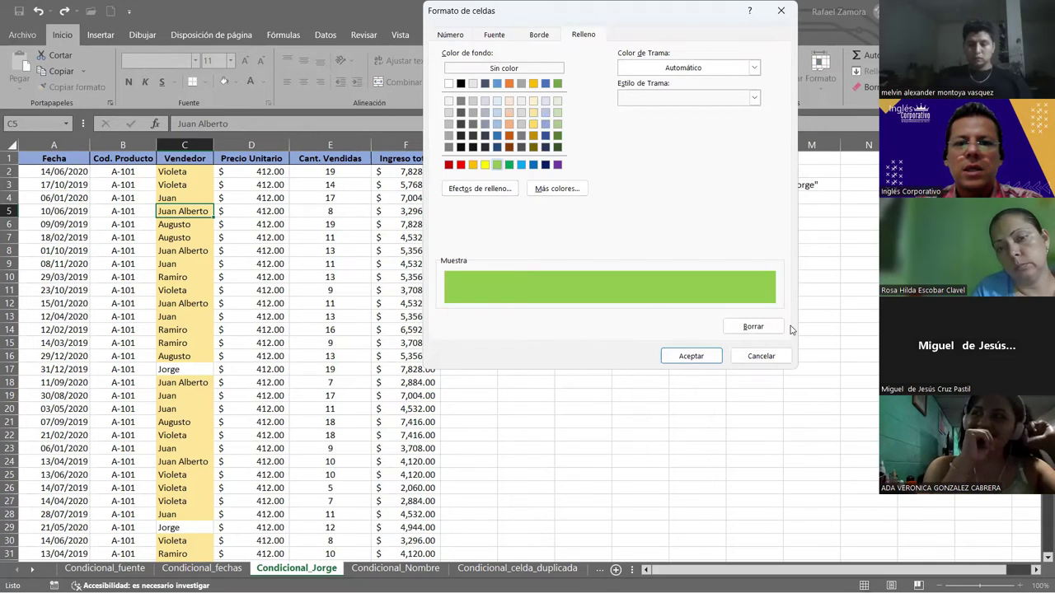
left_click(681, 360)
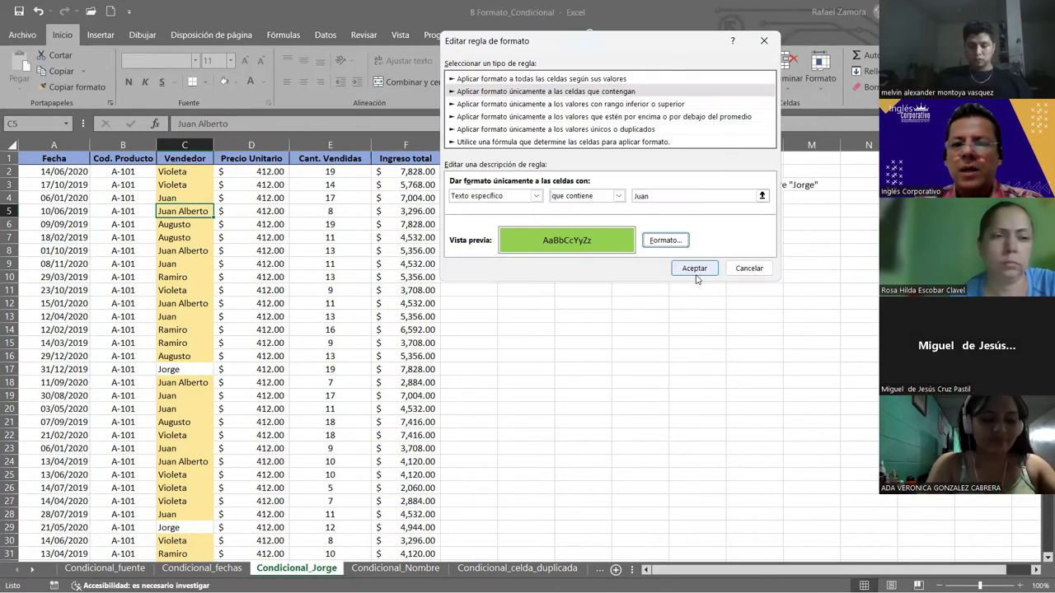
left_click(695, 274)
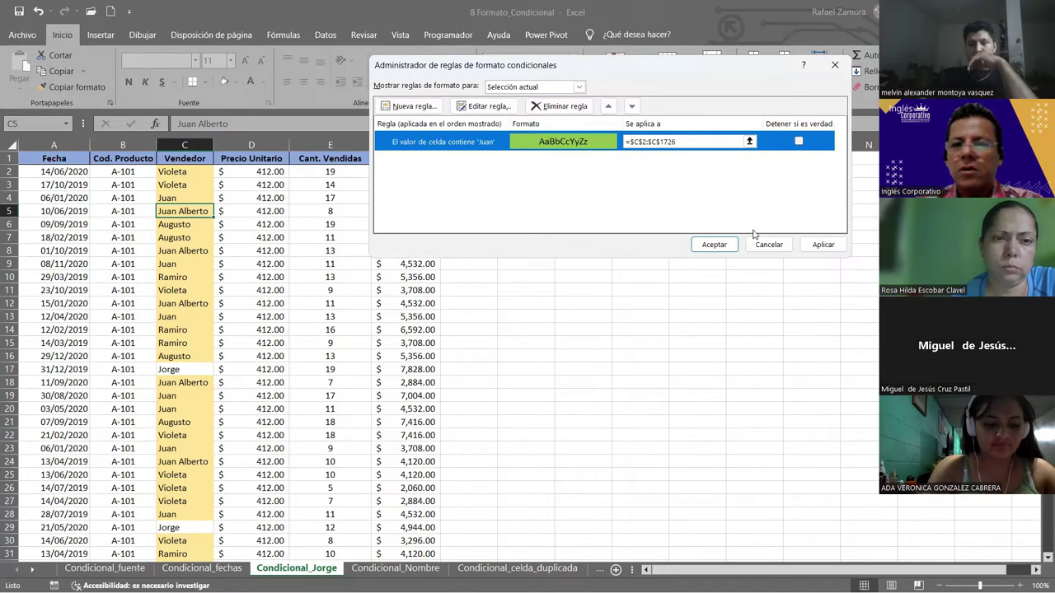
left_click(833, 246)
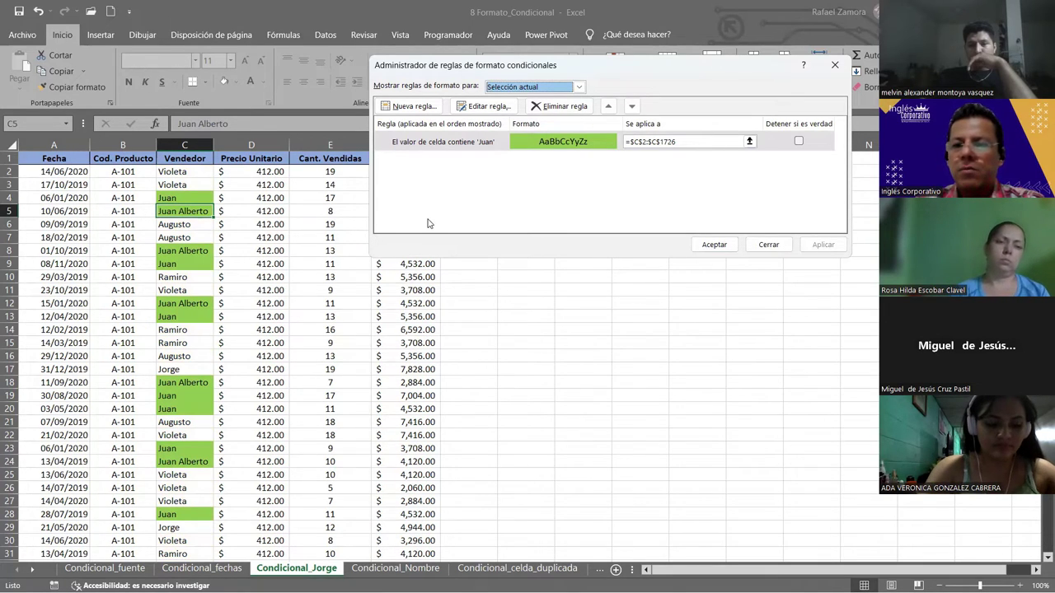
left_click(476, 145)
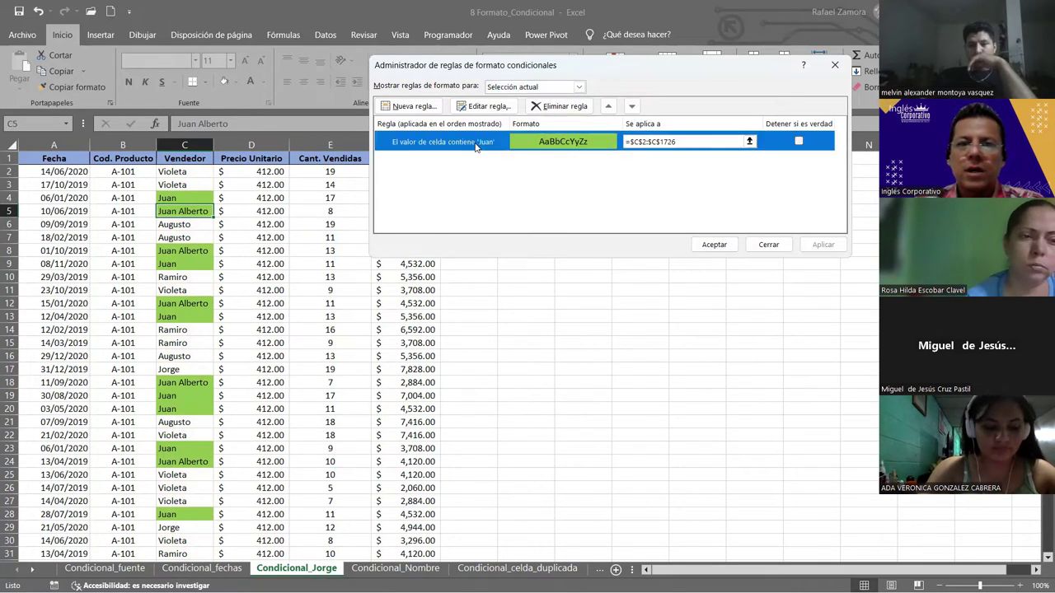
Step: Switch the Juan rule's condition type to Valor de la celda
double_click(475, 145)
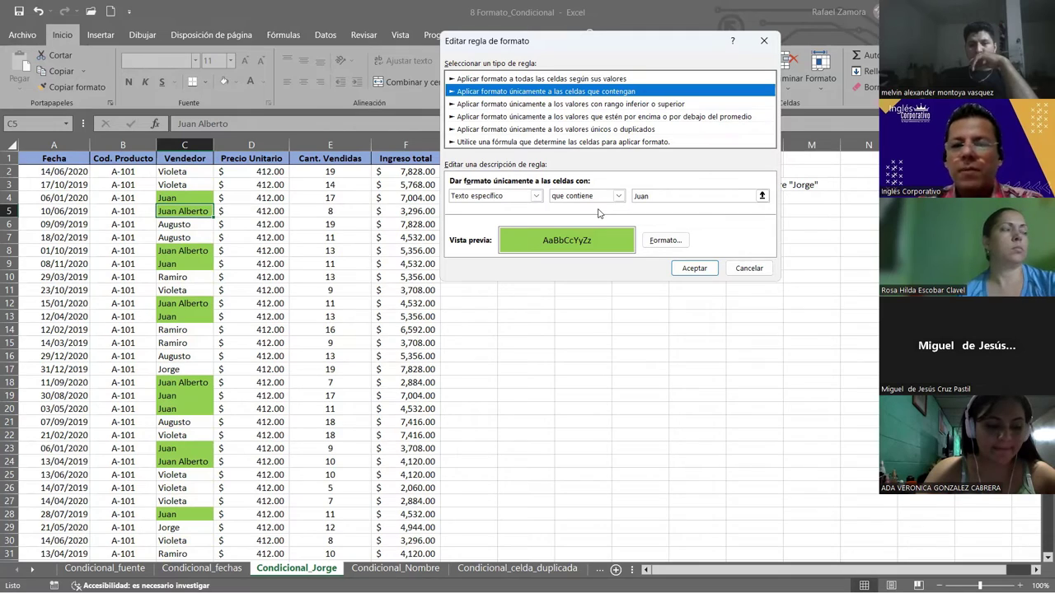
left_click(536, 196)
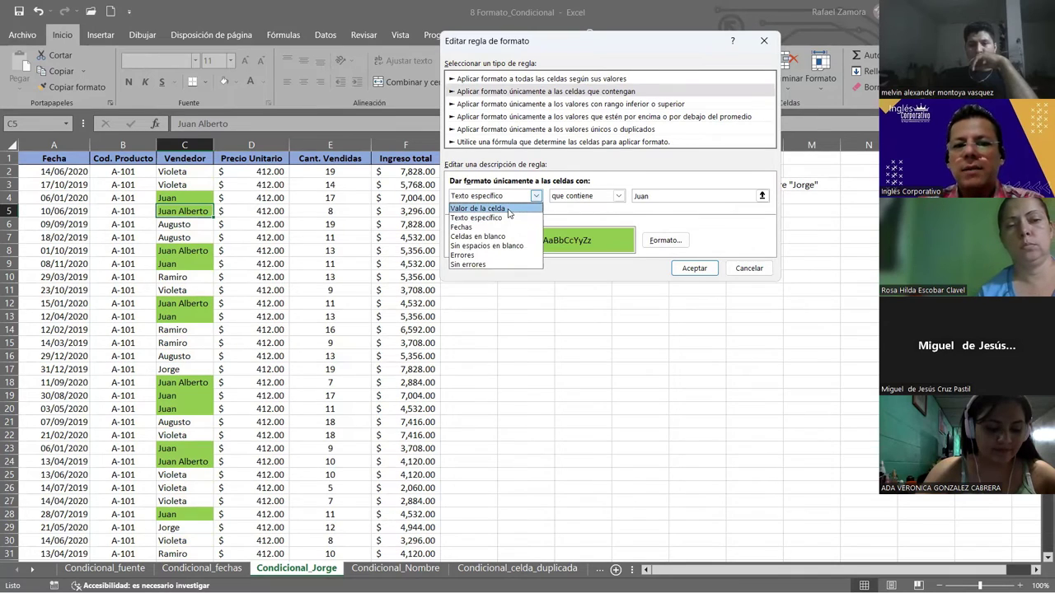
left_click(486, 208)
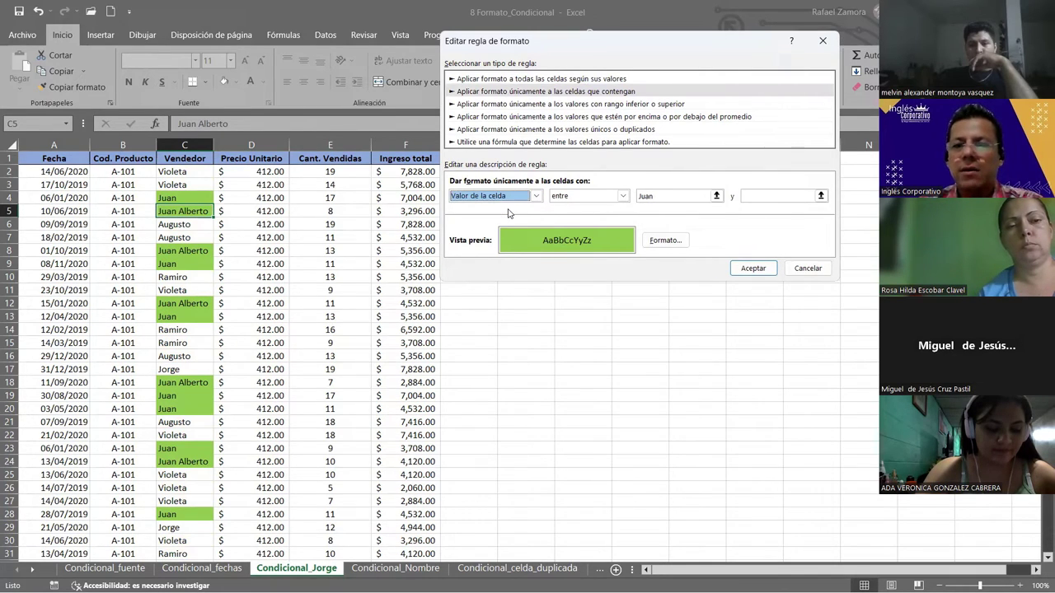
left_click(536, 196)
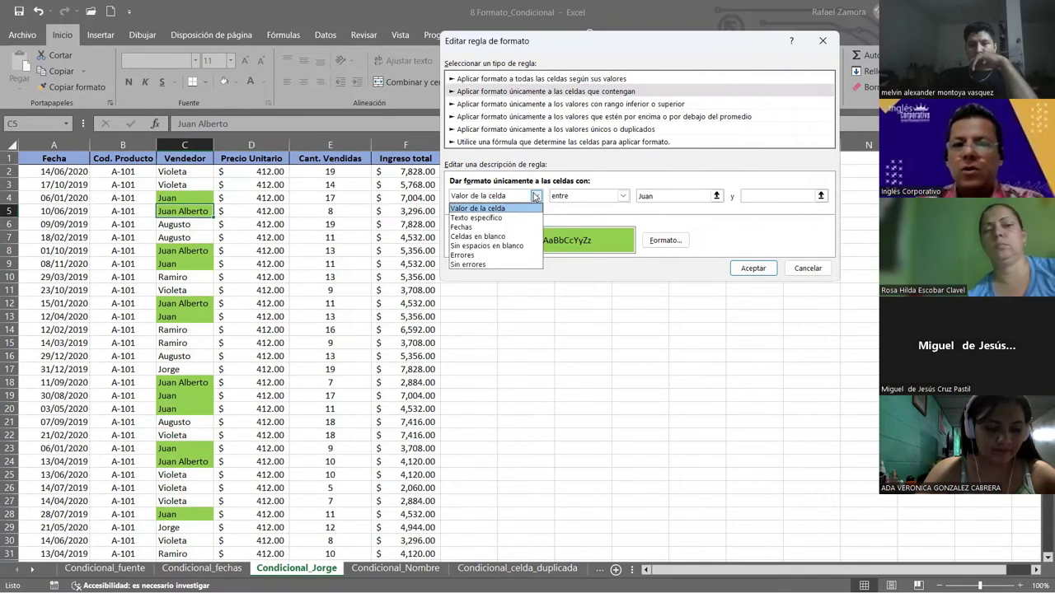
left_click(486, 218)
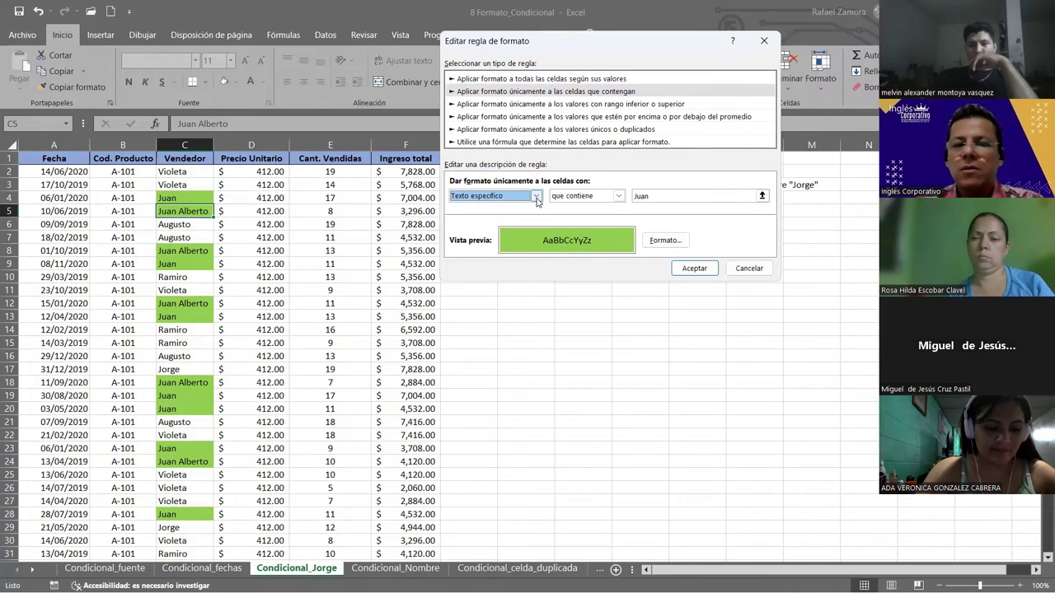
left_click(618, 196)
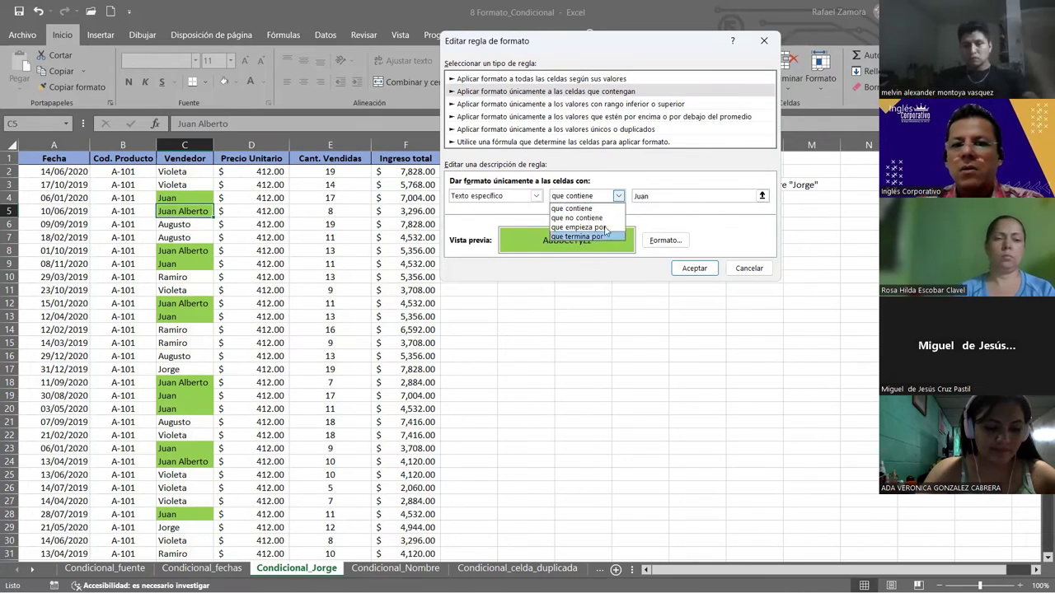
left_click(535, 197)
left_click(535, 198)
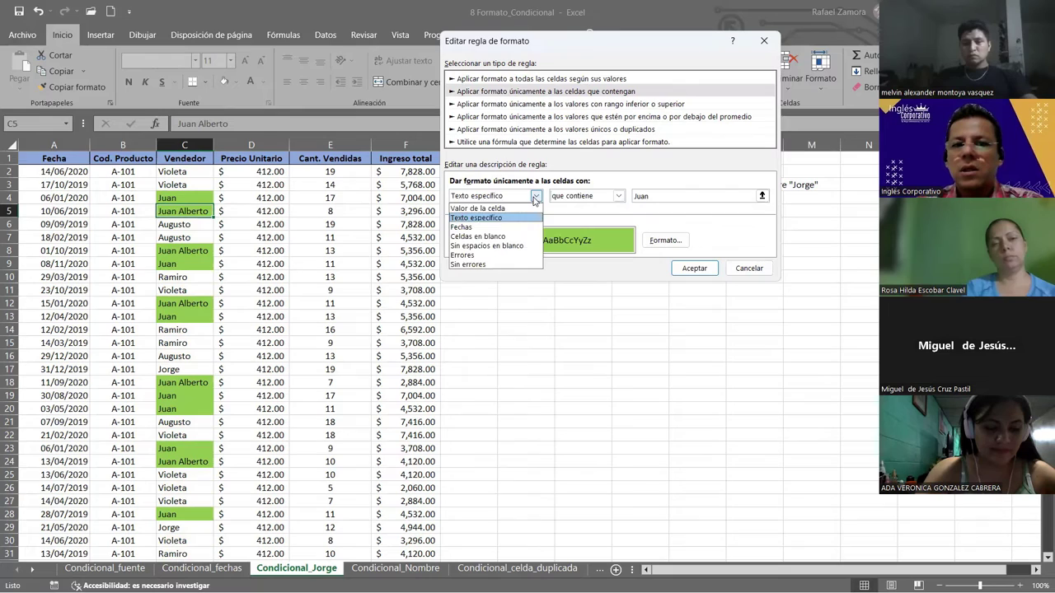
left_click(478, 209)
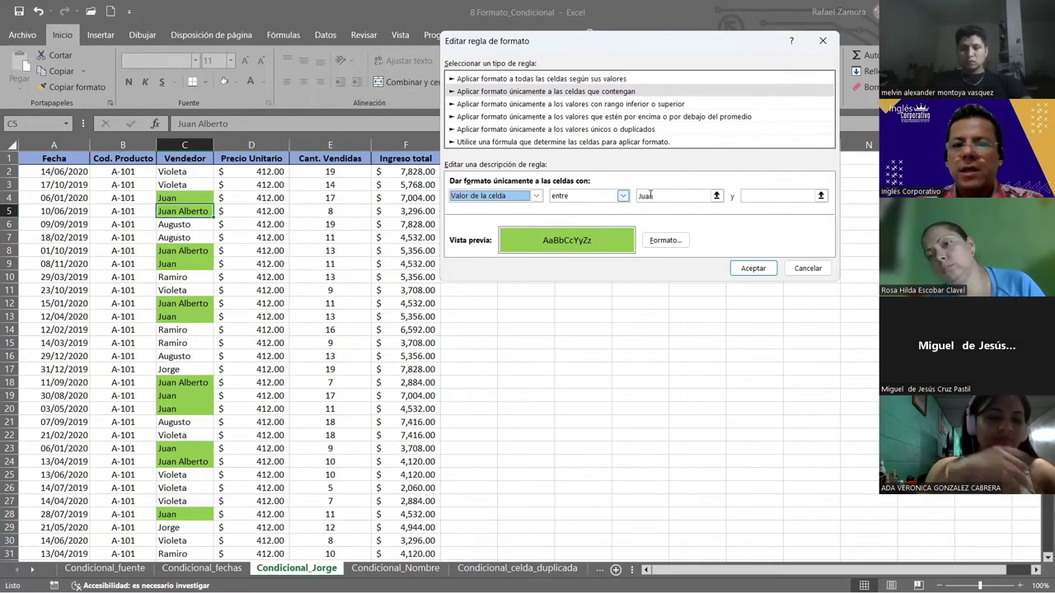
Step: Set the comparison to 'igual a' Juan and apply the edited rule
left_click(623, 197)
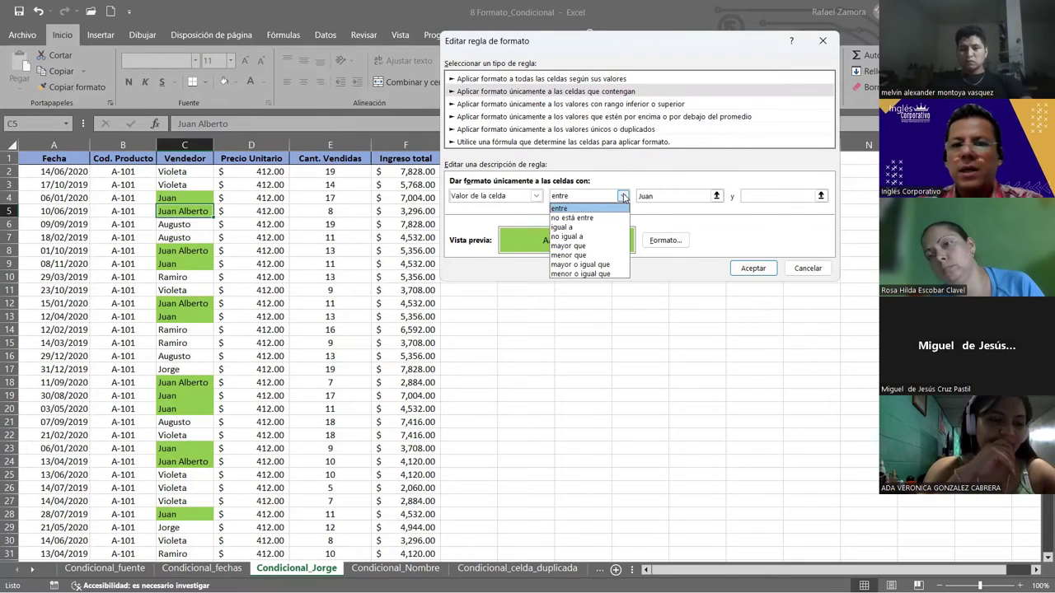
left_click(583, 228)
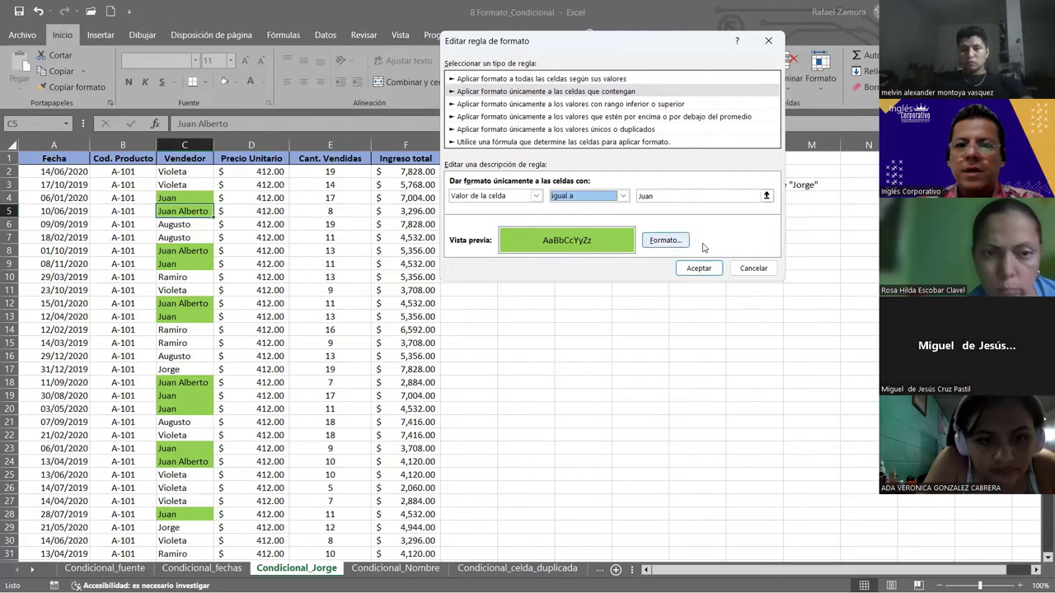
left_click(709, 271)
left_click(708, 271)
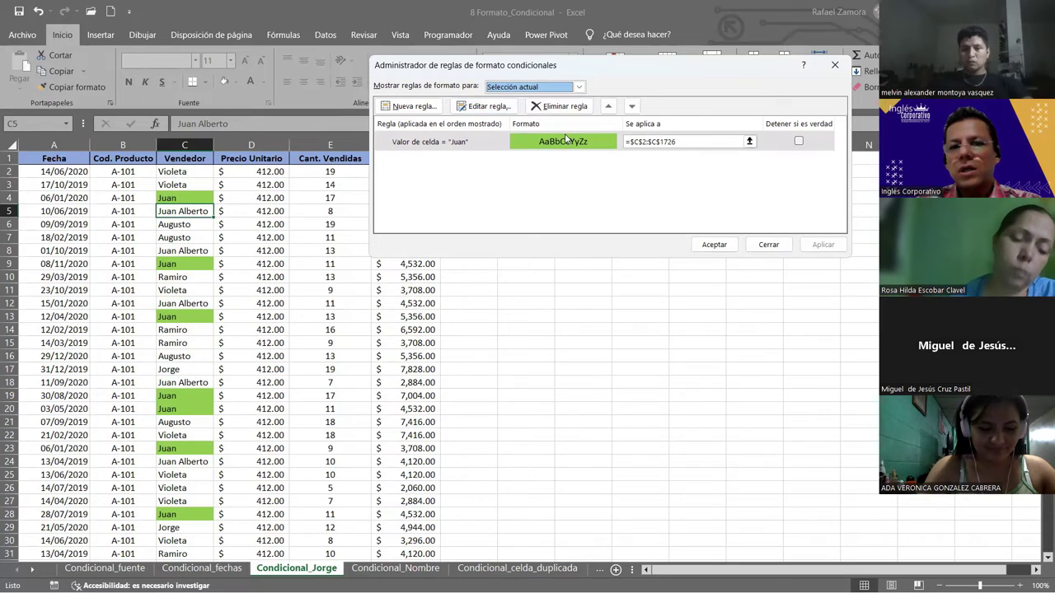
left_click(476, 144)
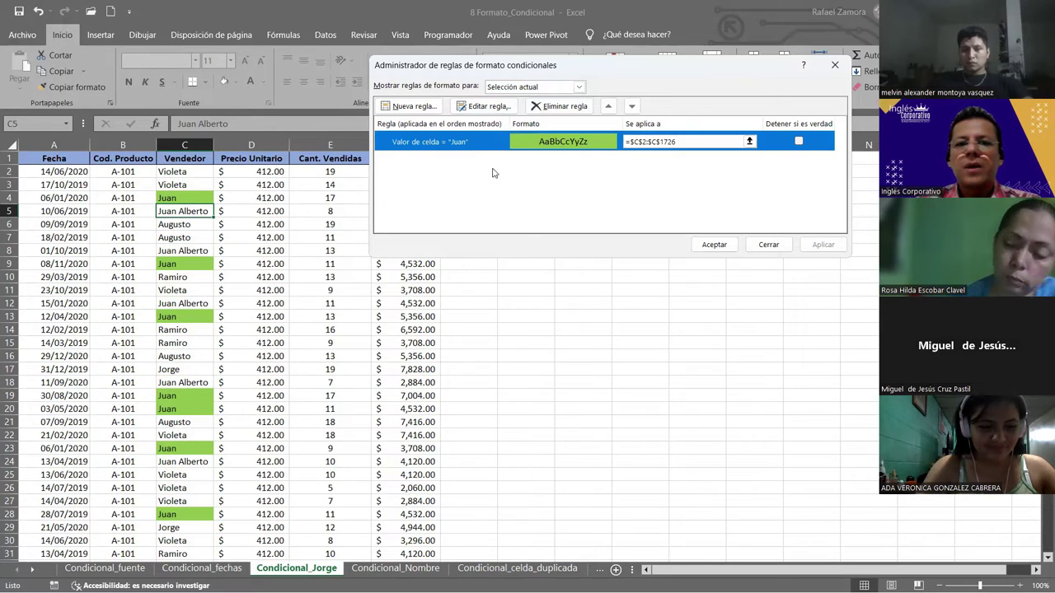
double_click(476, 142)
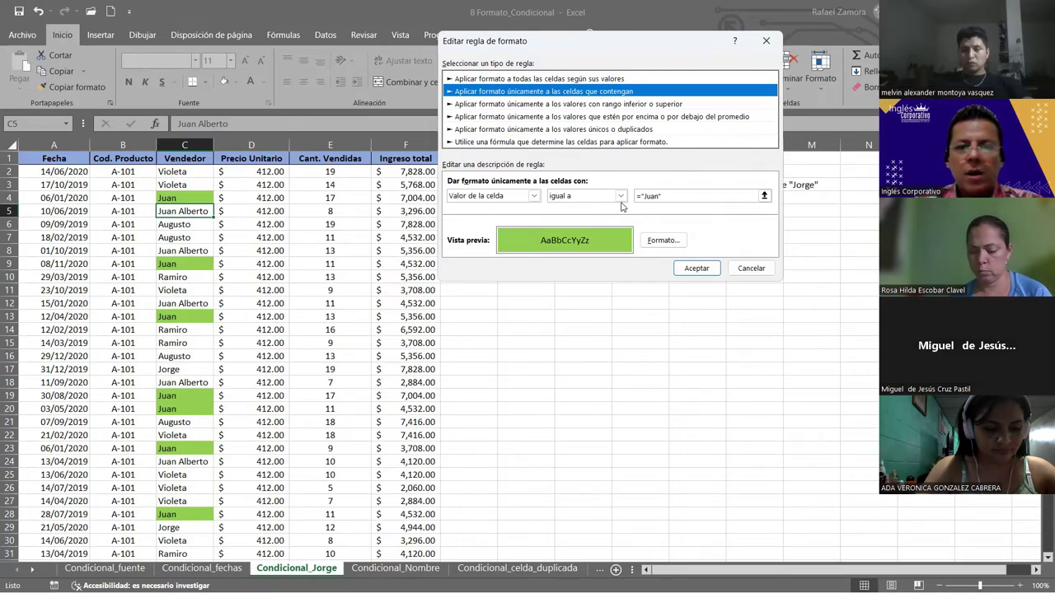
left_click(533, 196)
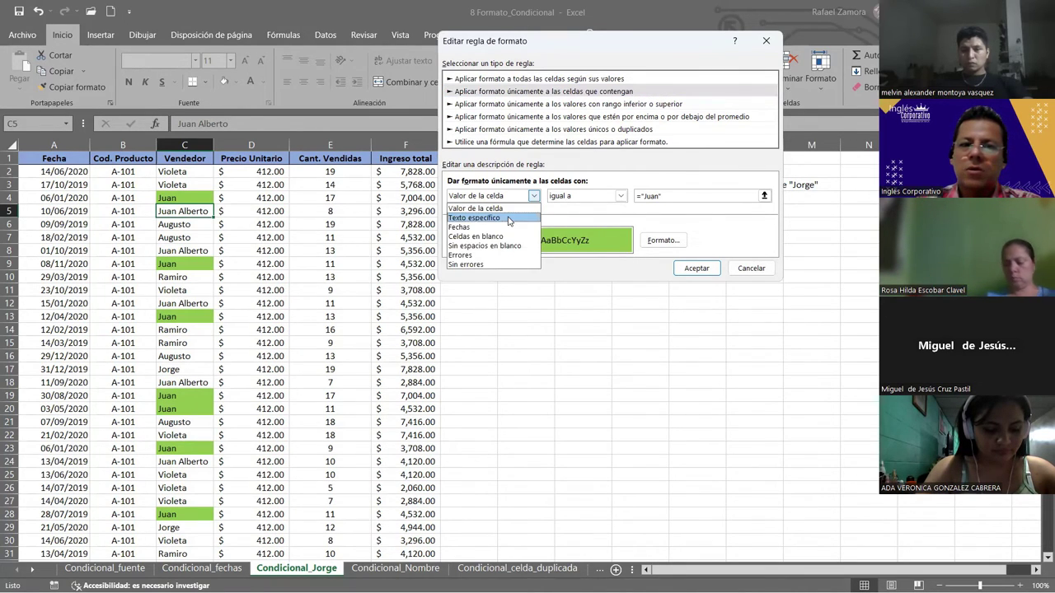
left_click(685, 225)
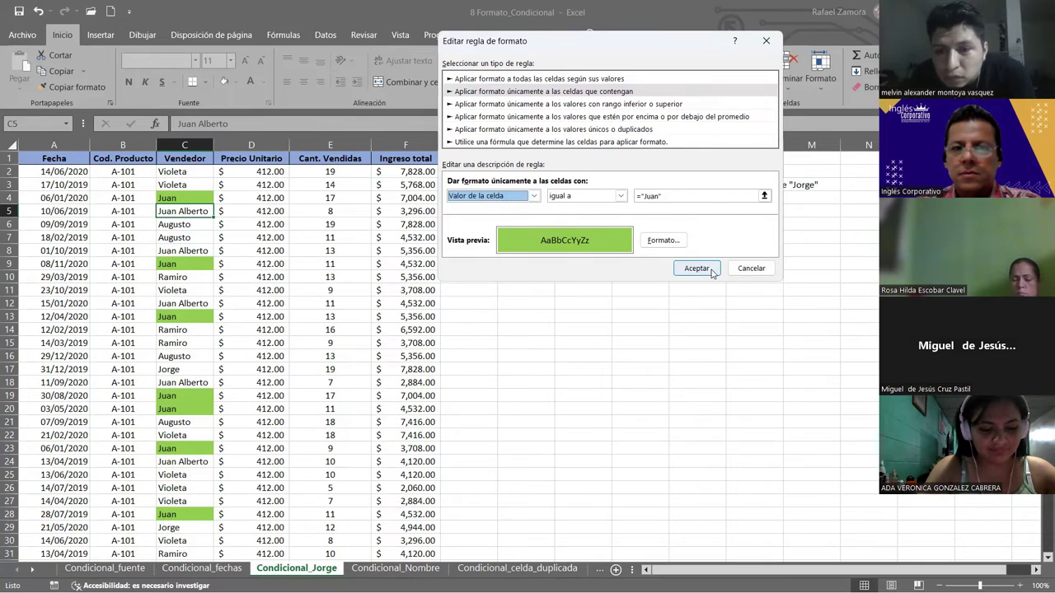
left_click(696, 268)
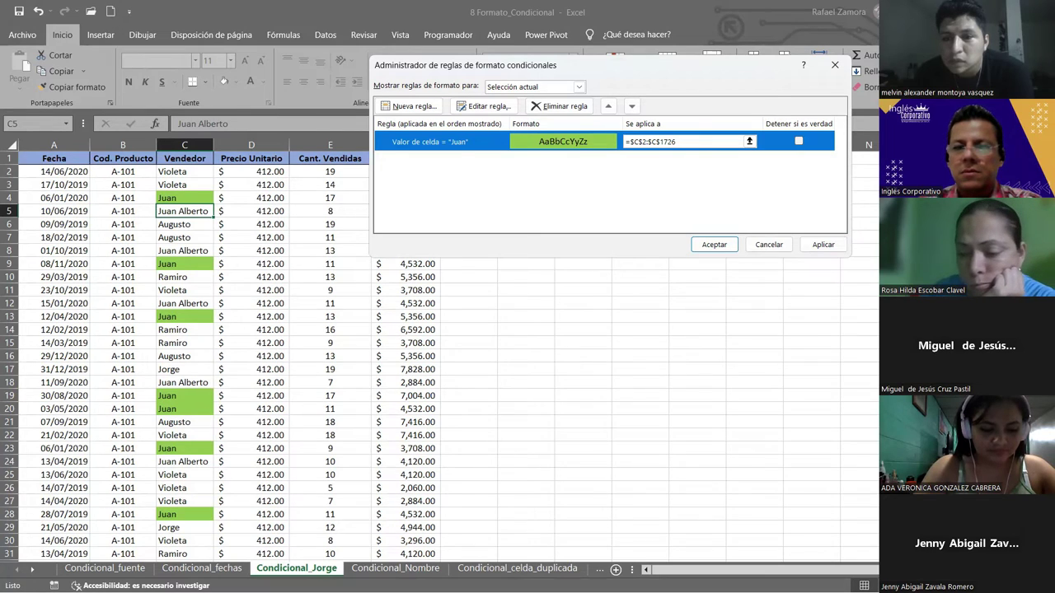
Step: Close the conditional formatting rules manager and go to the Condicional_Nombre sheet
left_click_drag(626, 64, 396, 33)
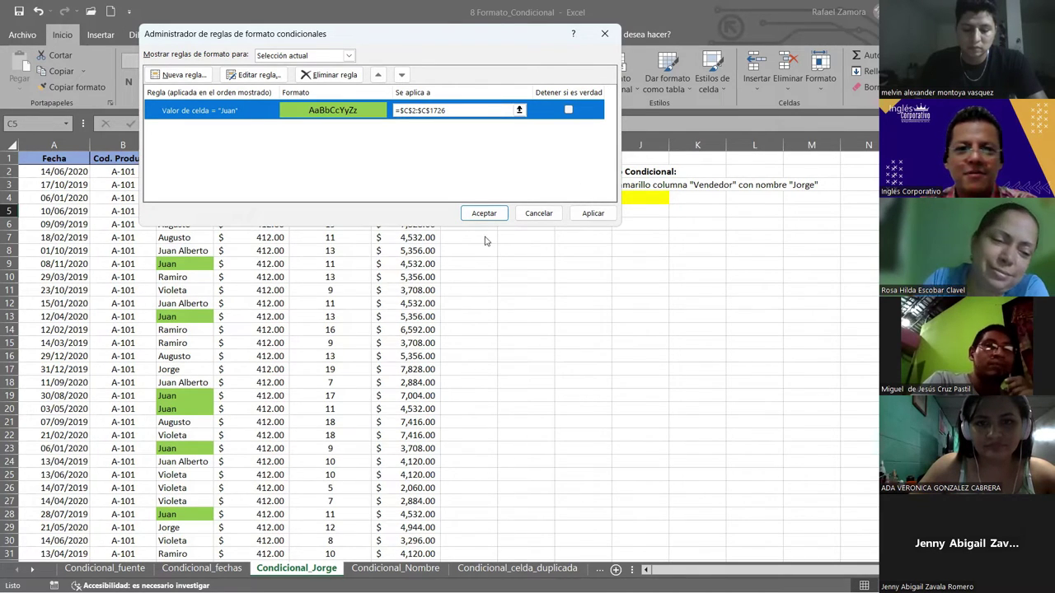
left_click(352, 477)
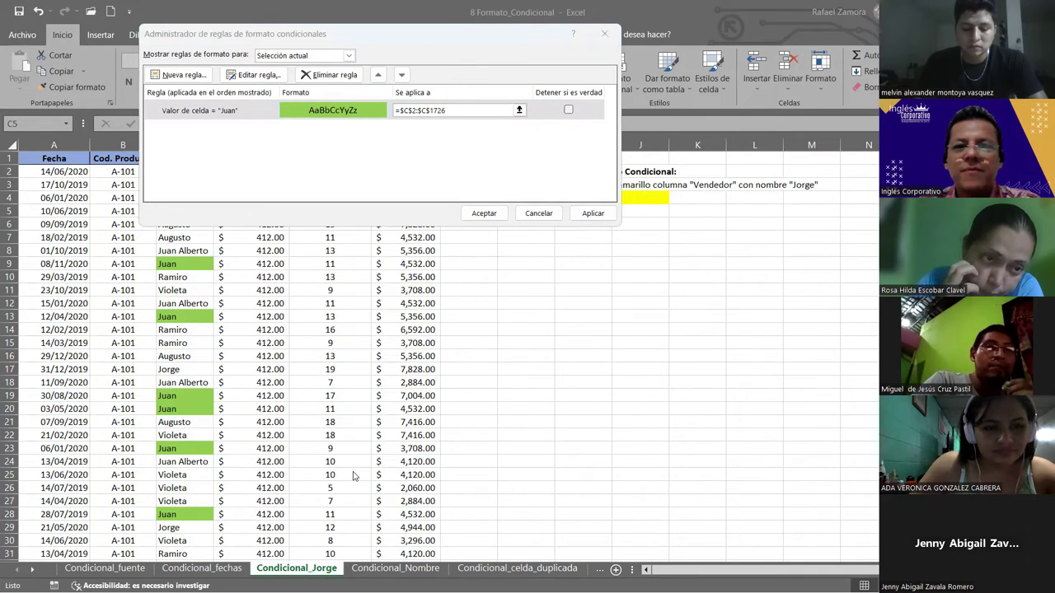
left_click(480, 213)
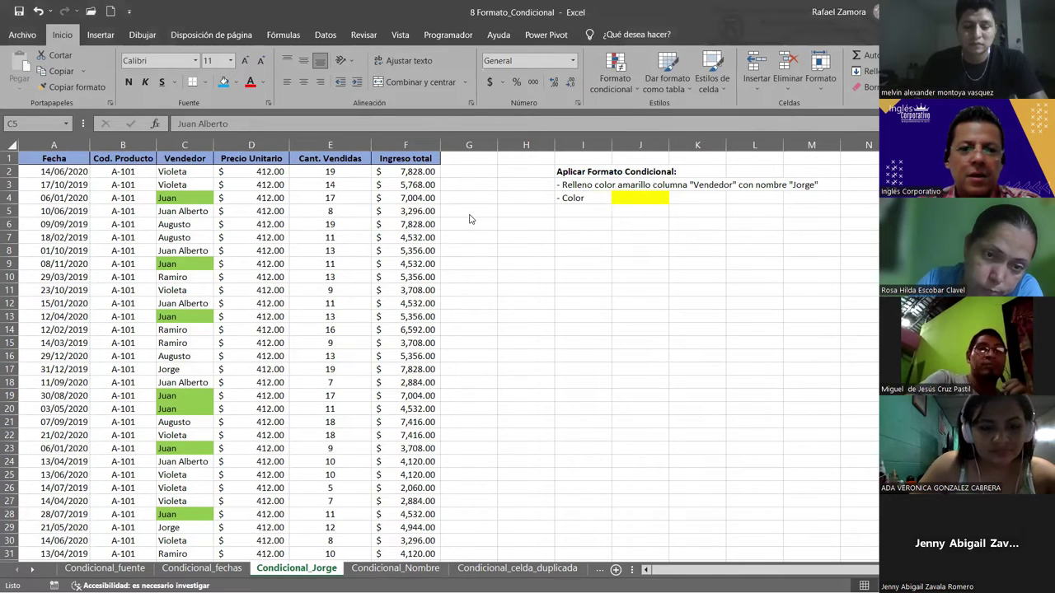
key("ctrl+Page_Down")
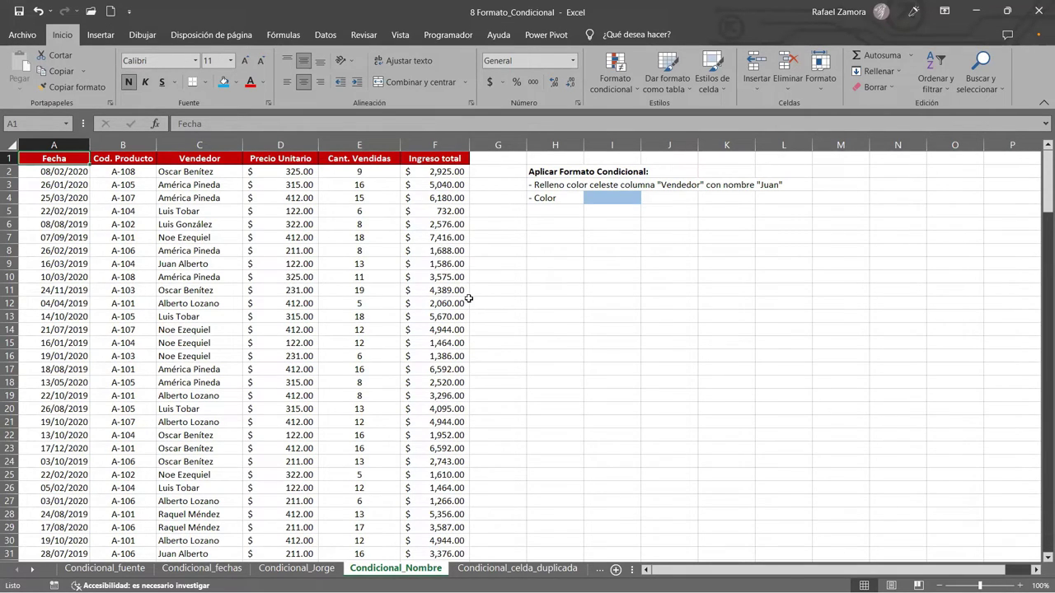
Step: Type 'Oscar' into H9 and 'Noe' into H10 below the task notes
left_click(560, 268)
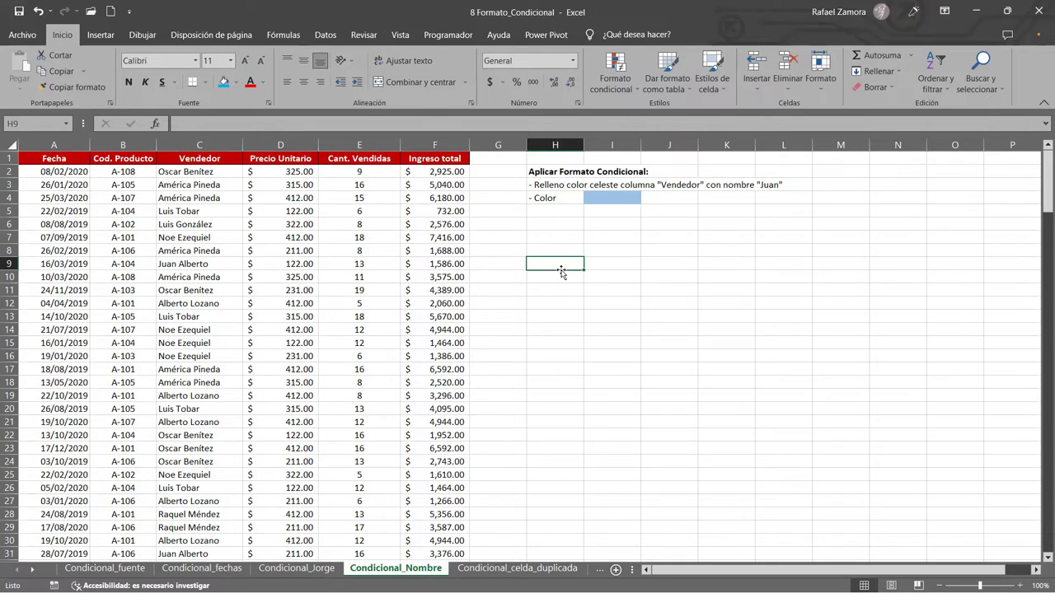
type("Oscar")
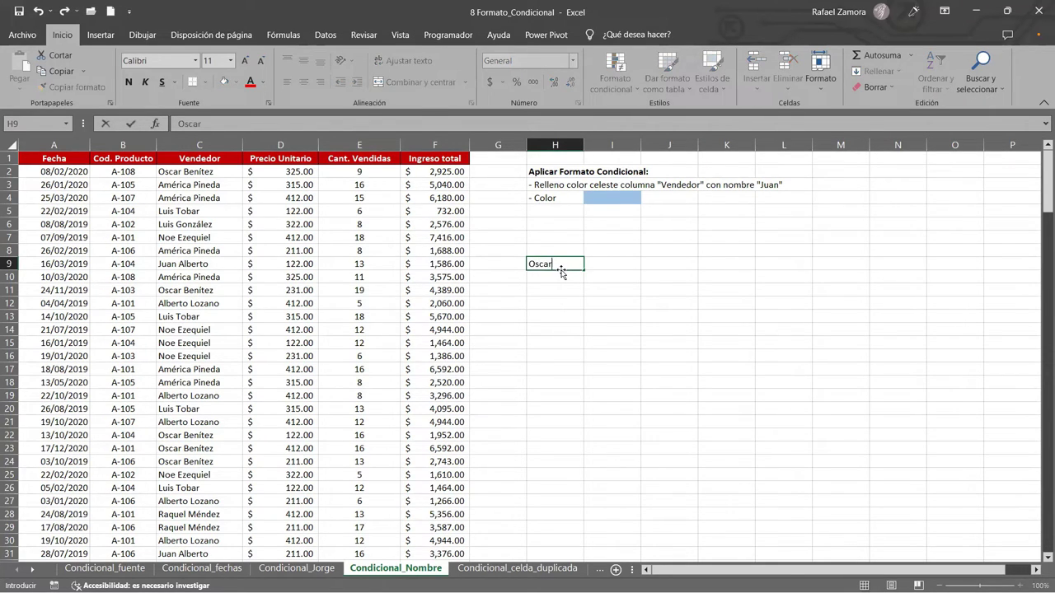
key("Return")
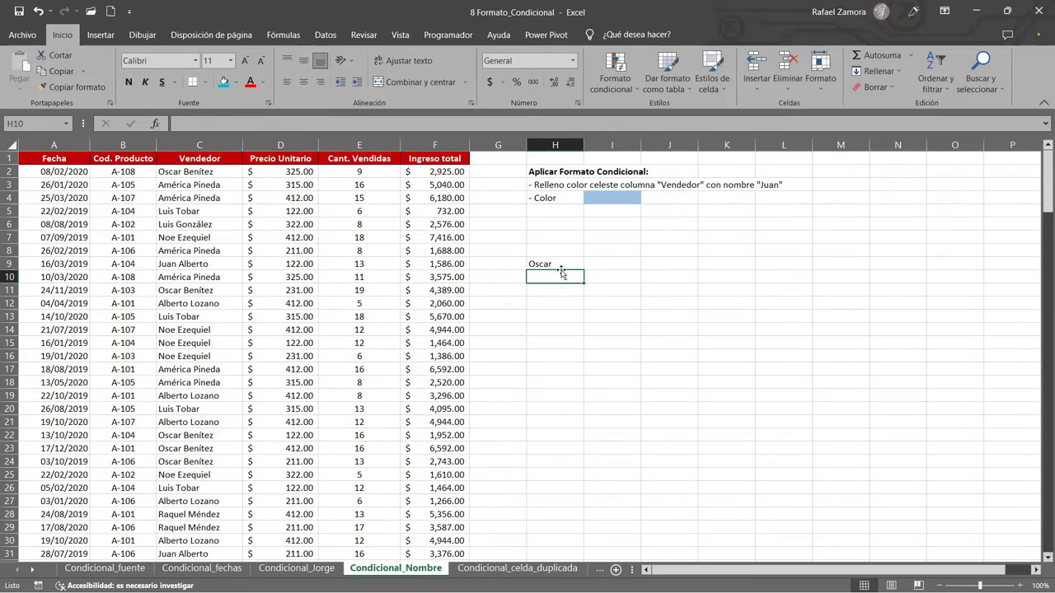
type("Noe")
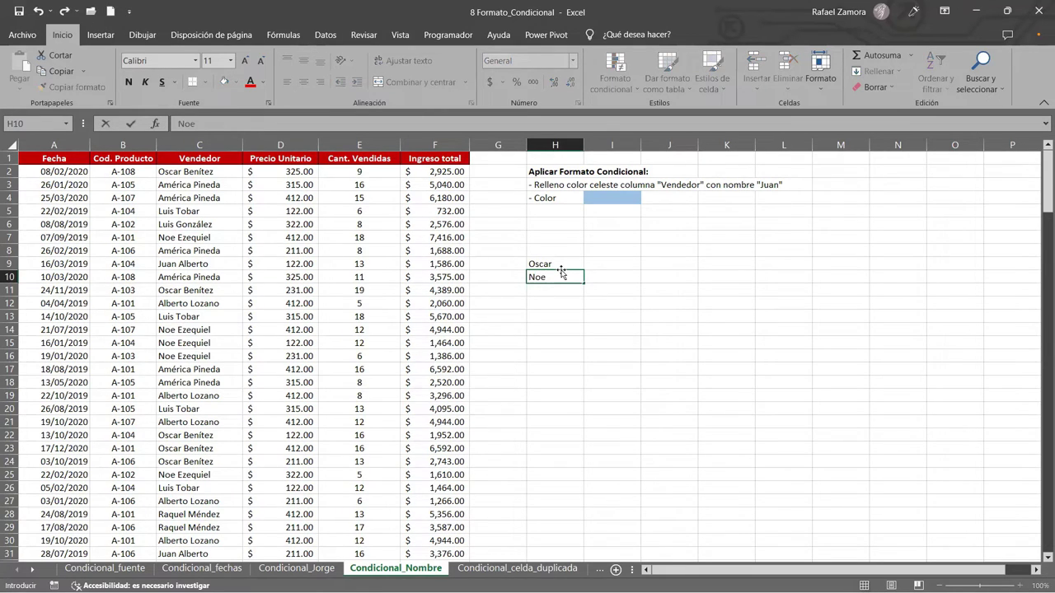
left_click(561, 268)
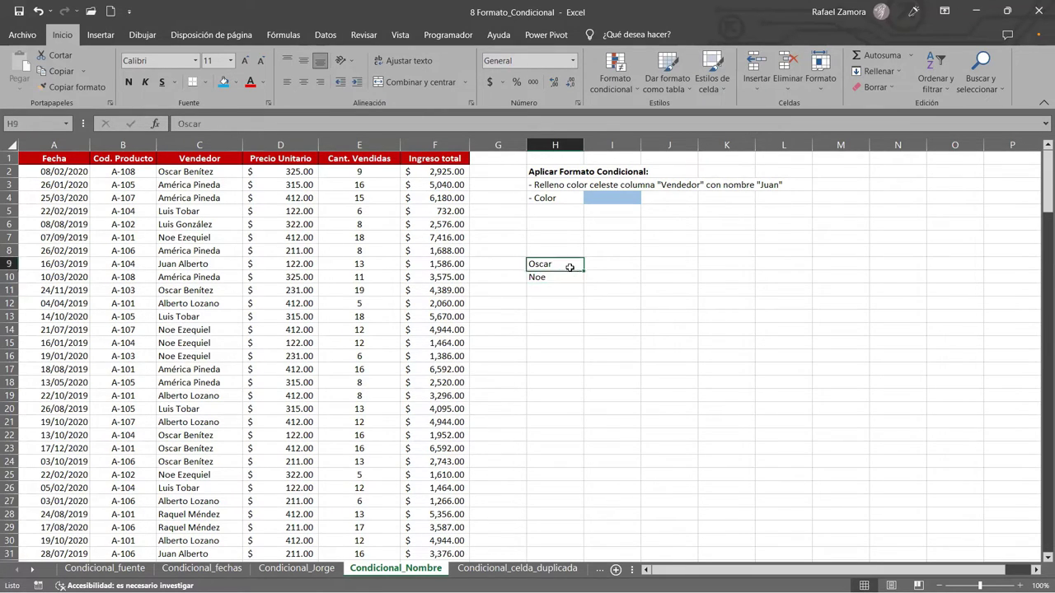
key("Down")
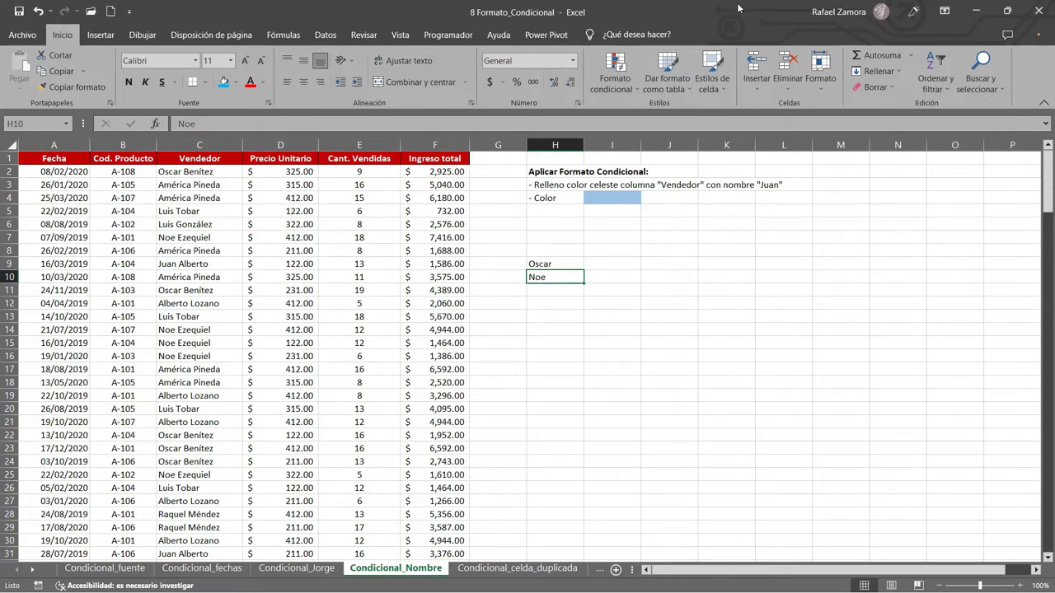
Step: Insert an orange outlined WordArt reading 'EN PRACTICA'
left_click(117, 38)
left_click(875, 74)
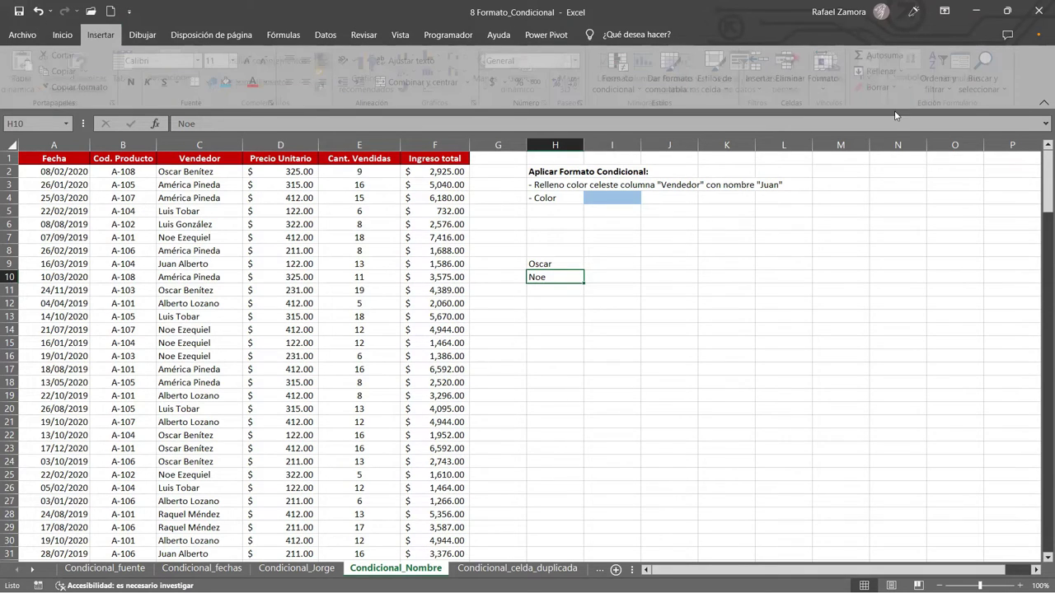
left_click(939, 124)
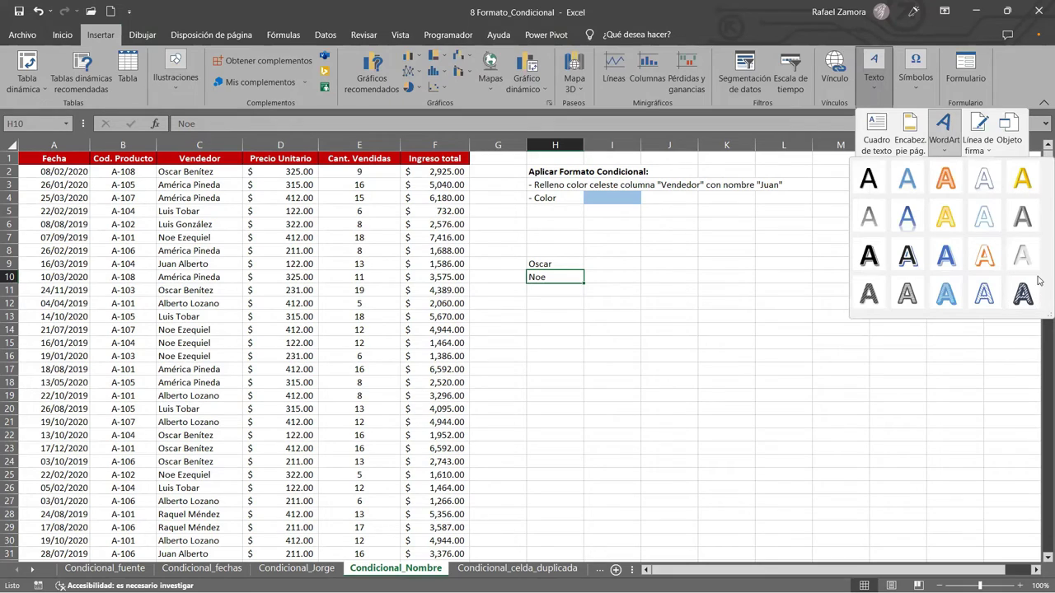
left_click(946, 179)
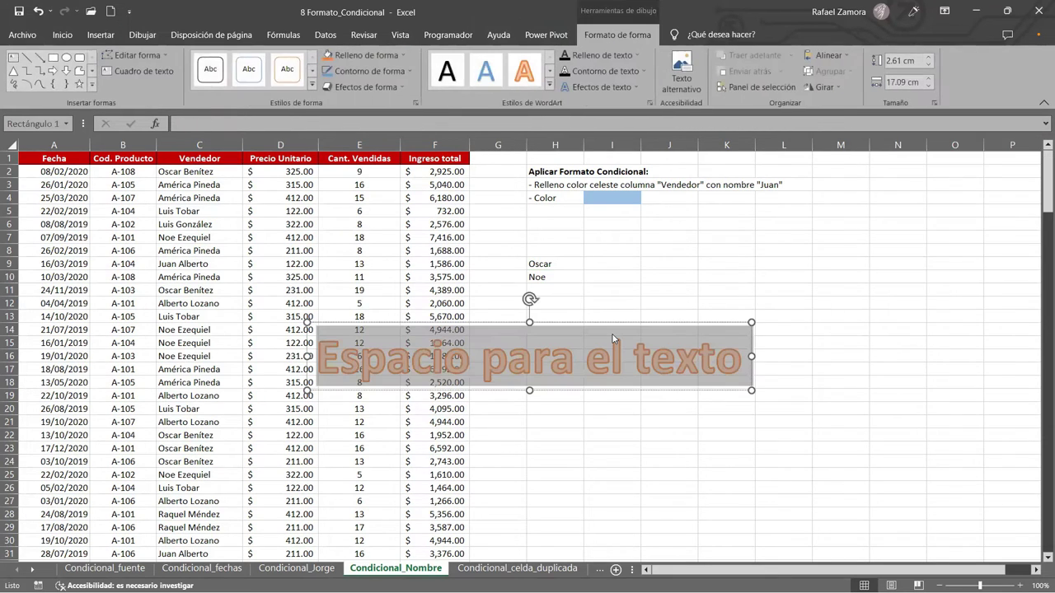
type("EN")
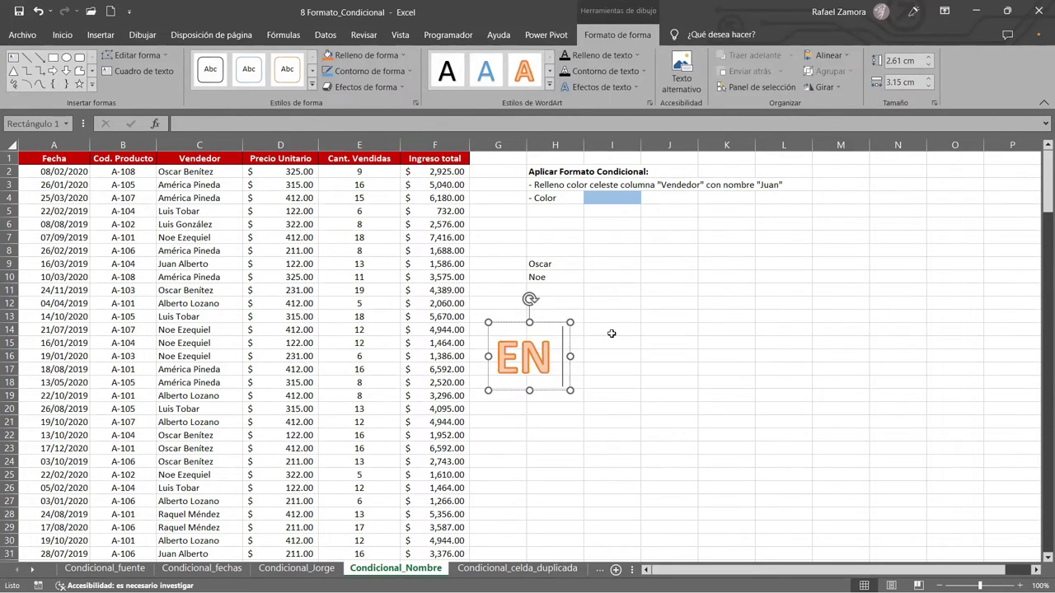
type(" PRACTICA")
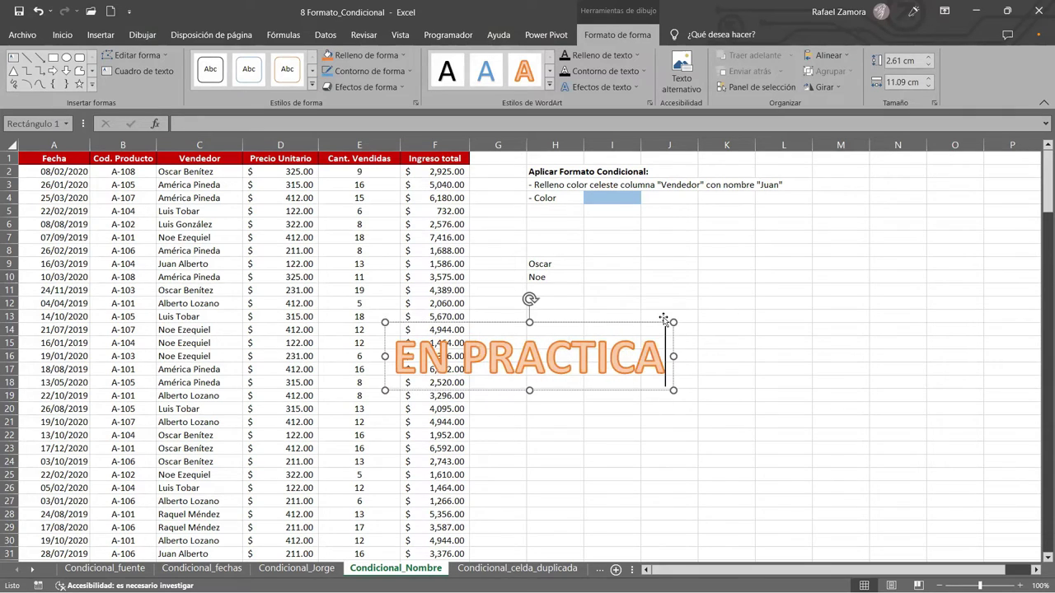
Step: Move the EN PRACTICA WordArt down near rows 17–19 and reselect it for shape formatting
left_click_drag(600, 322, 789, 385)
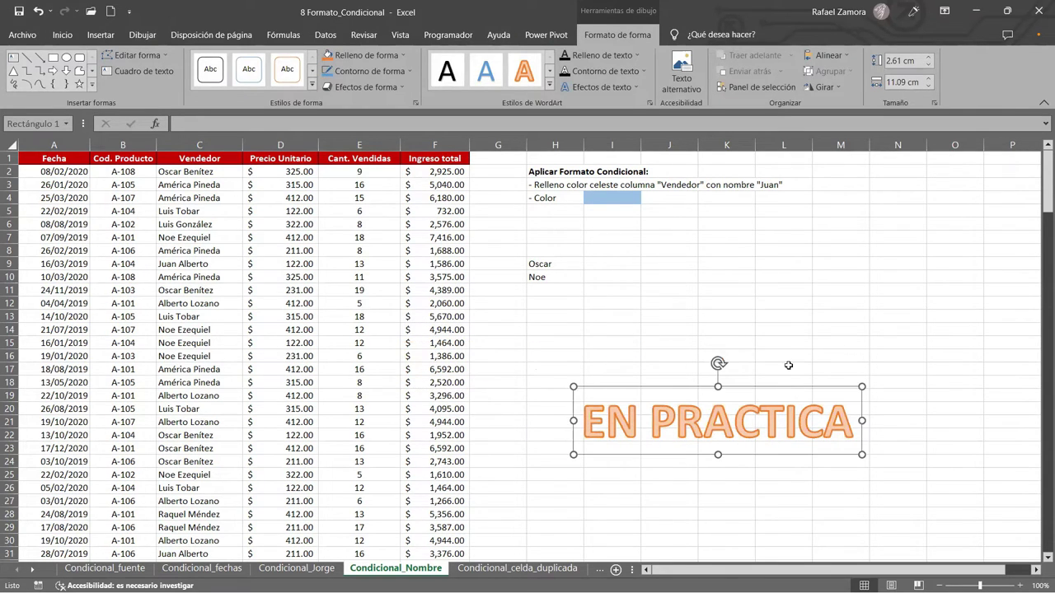
left_click(857, 315)
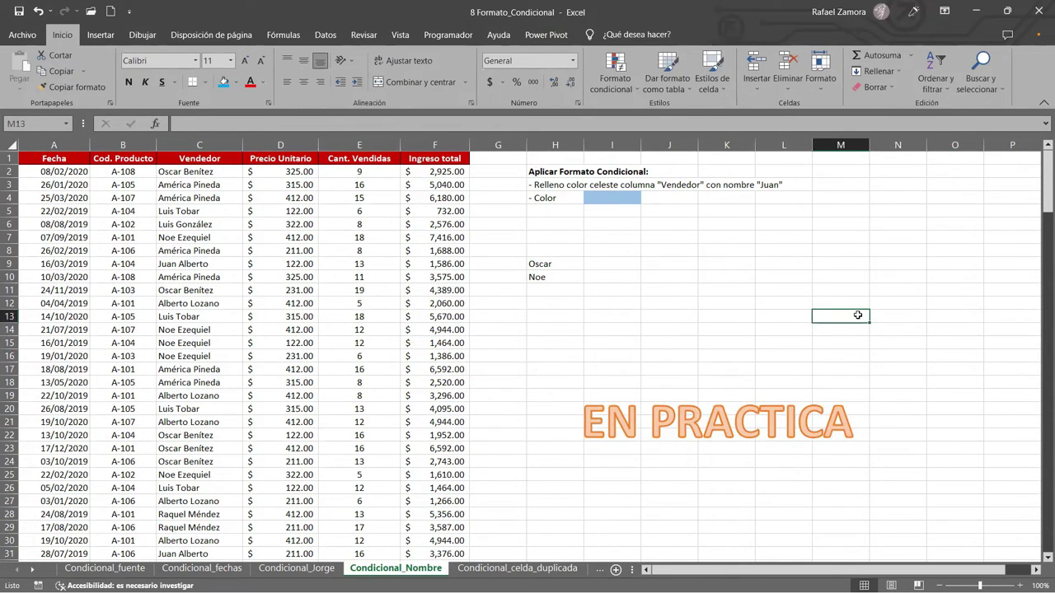
left_click(716, 433)
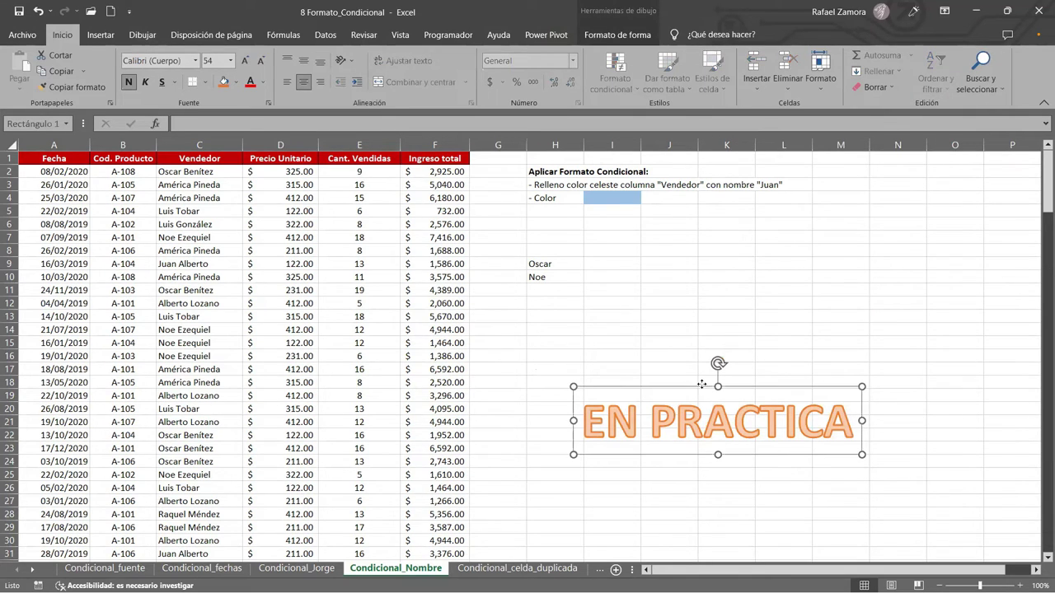
left_click(591, 37)
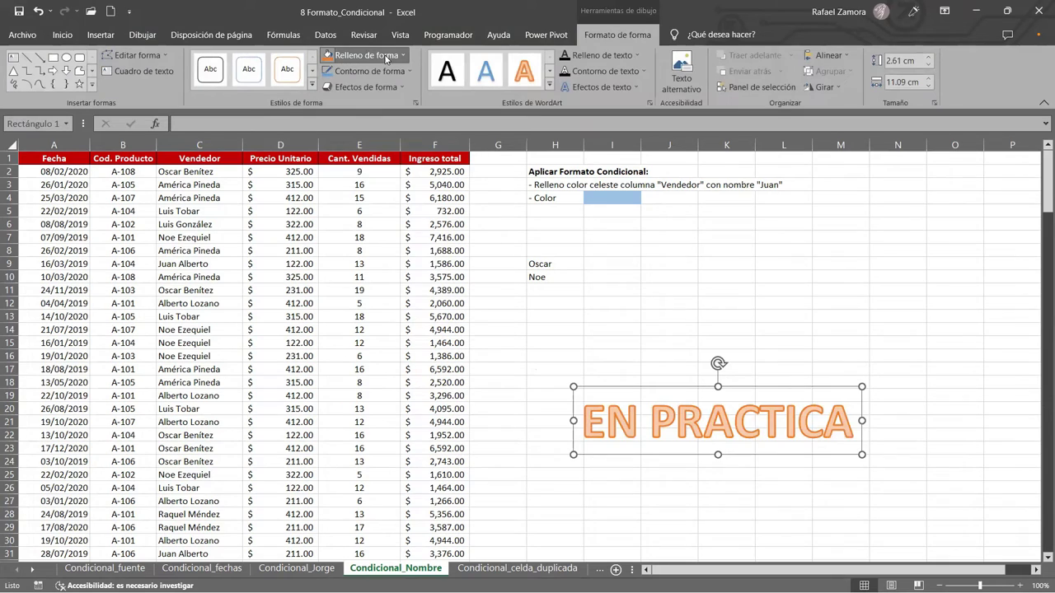
Step: Give the EN PRACTICA banner a red shape fill and white lettering
left_click(386, 57)
left_click(341, 179)
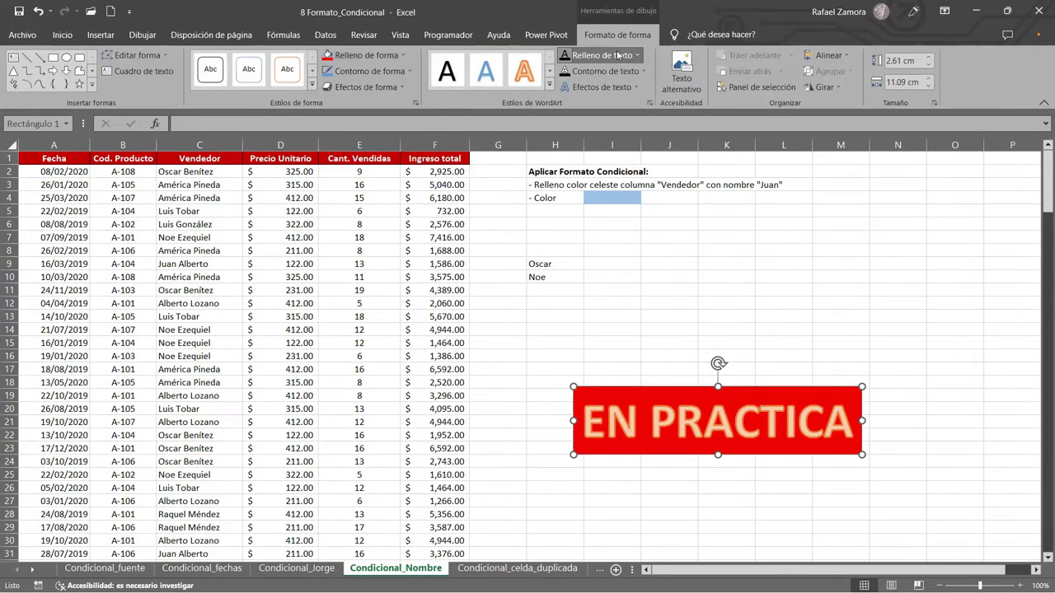
left_click(636, 55)
left_click(598, 180)
key("Escape")
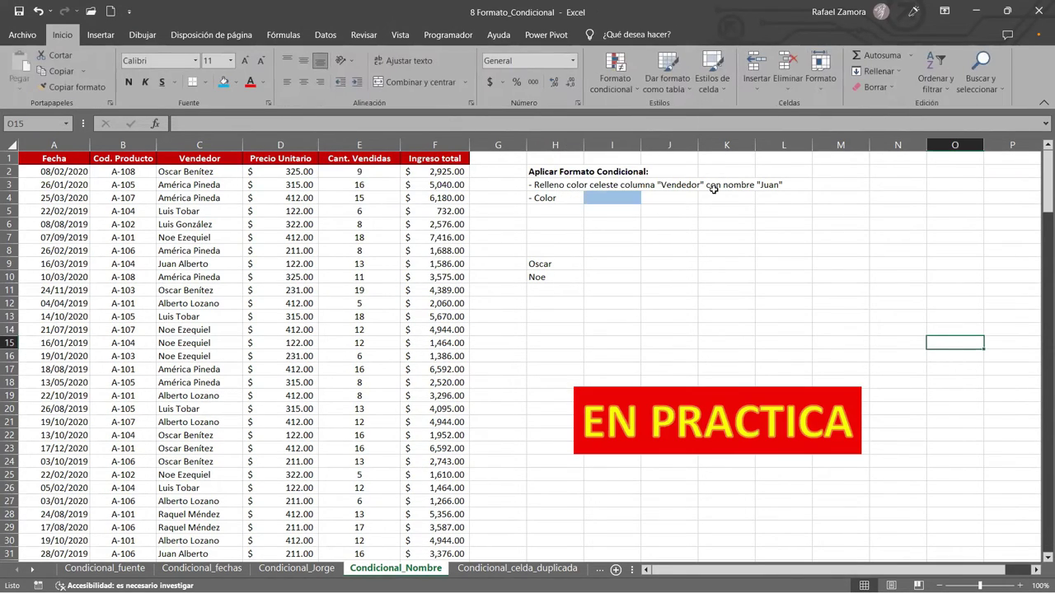
left_click(754, 389)
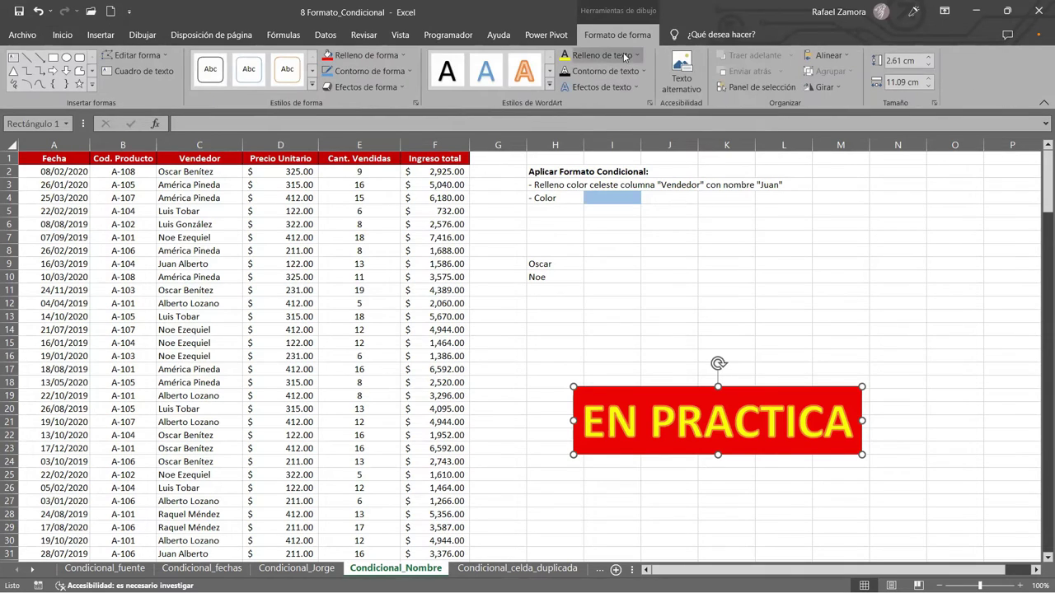
left_click(637, 55)
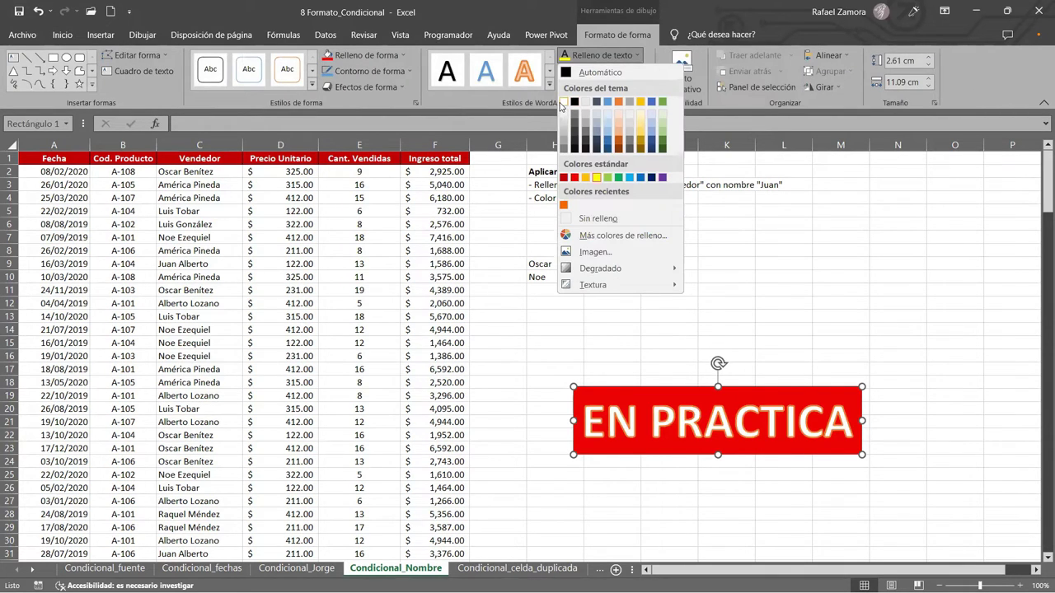
left_click(907, 328)
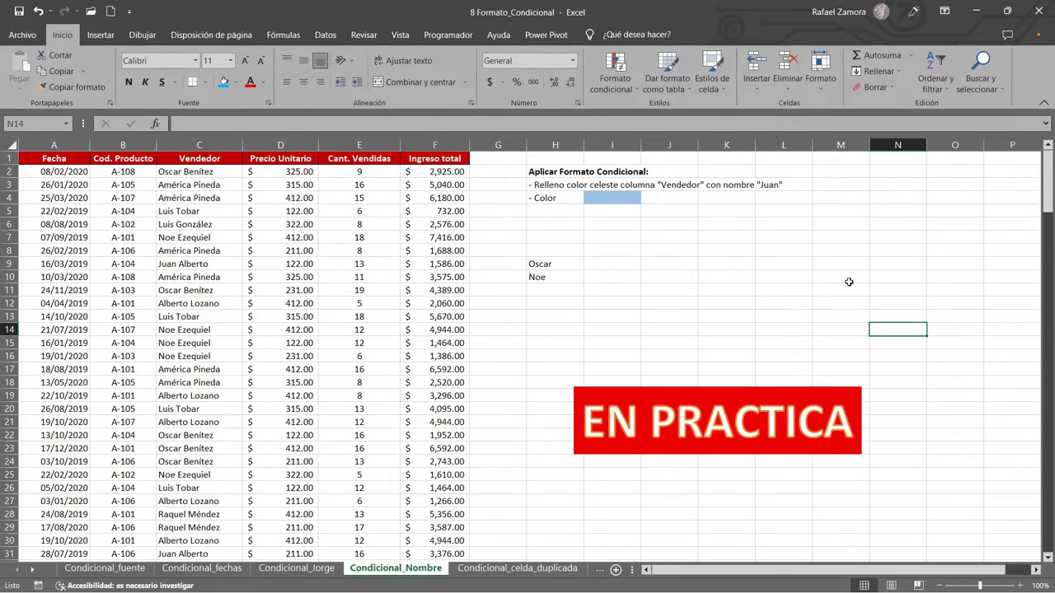
Step: Add a reflection effect beneath the banner and nudge it slightly up and left
left_click(853, 389)
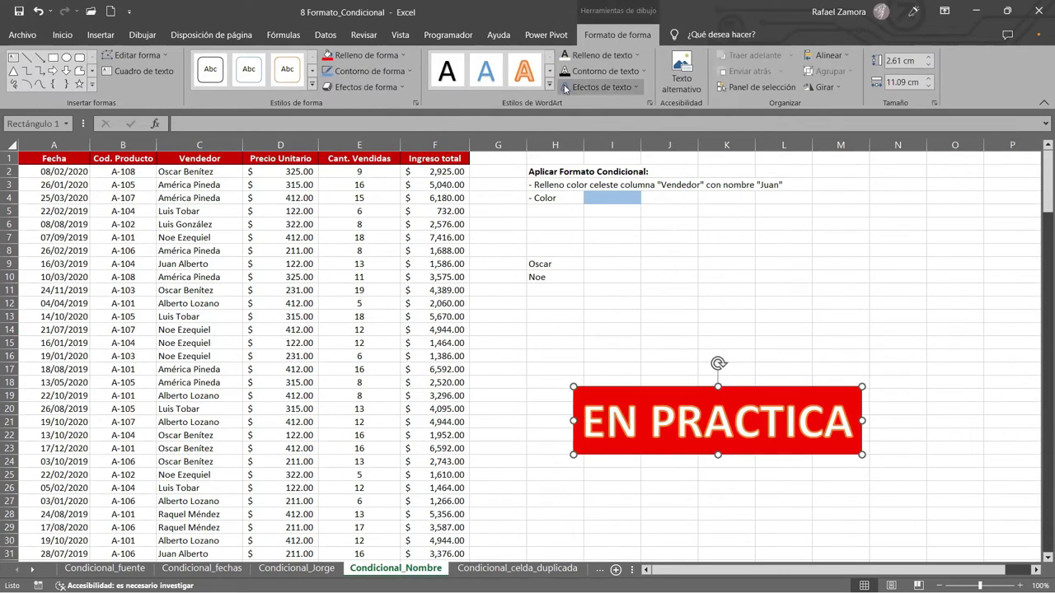
left_click(403, 85)
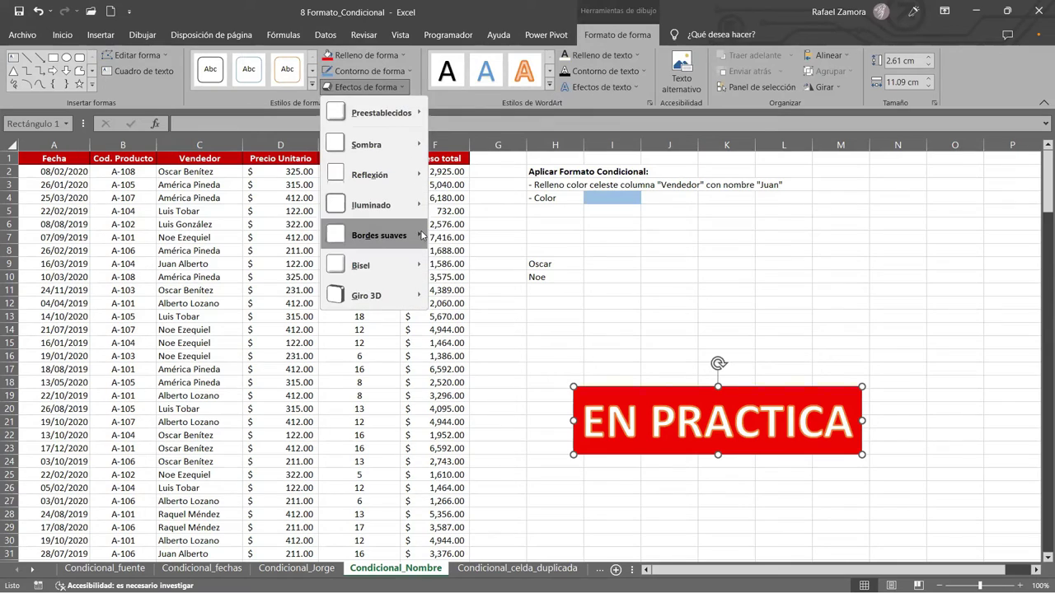
mouse_move(420, 236)
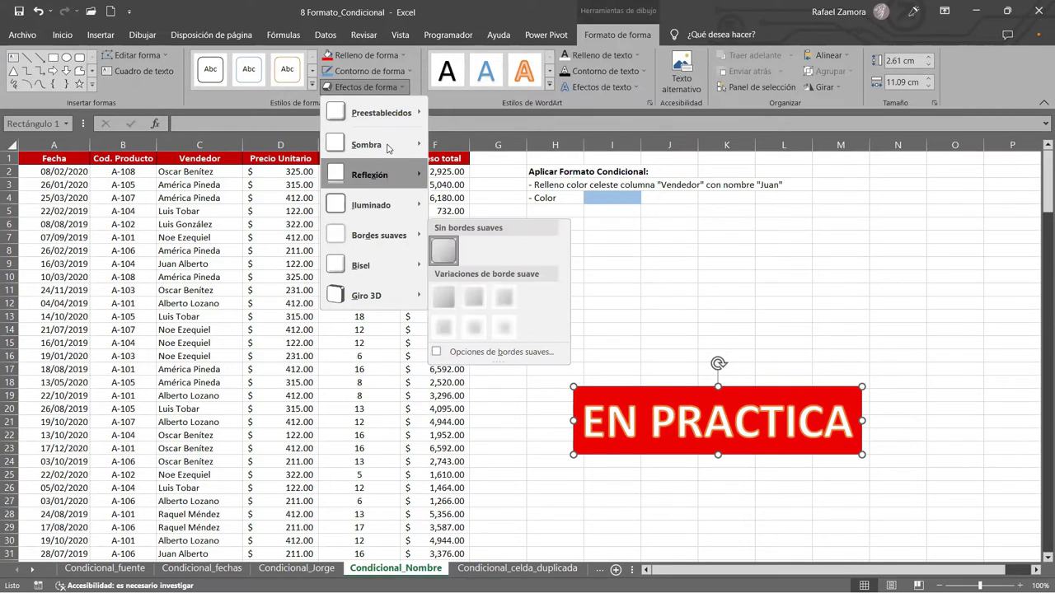
mouse_move(403, 175)
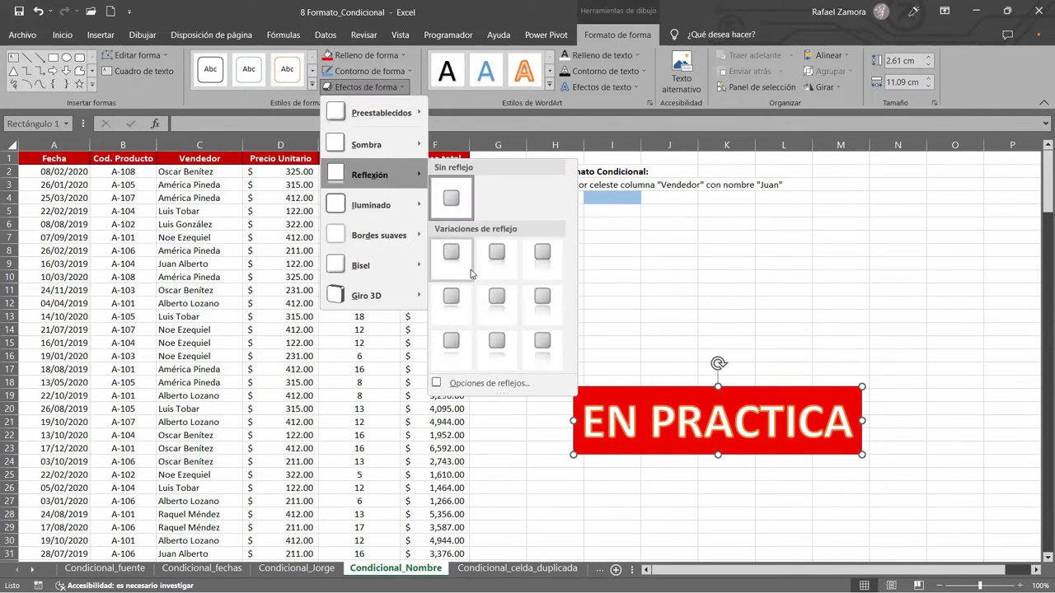
left_click(497, 305)
left_click_drag(769, 388, 721, 326)
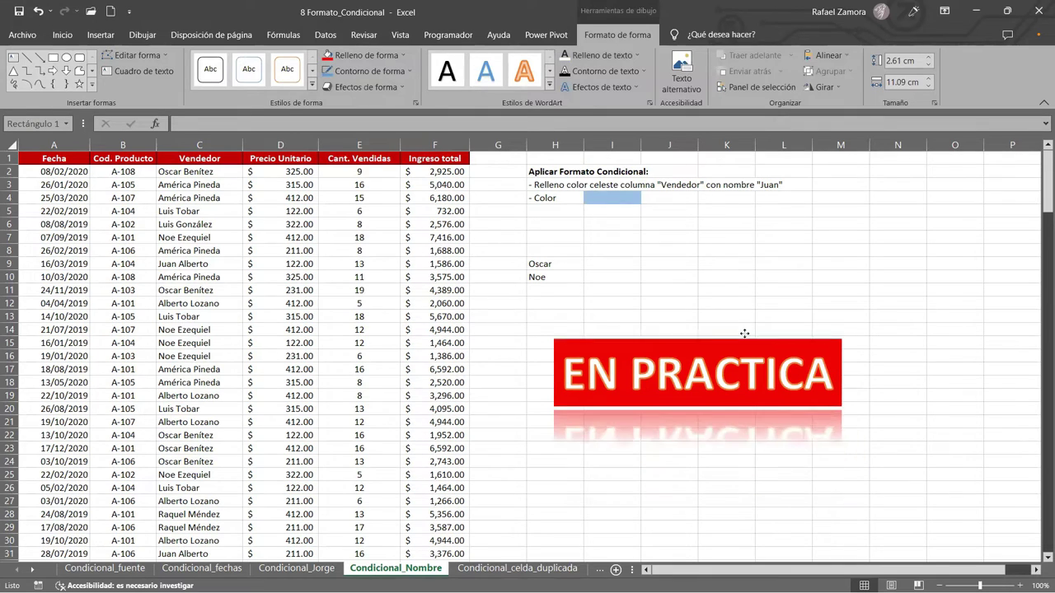
Step: Deselect the finished banner and switch over to the Zoom class meeting
left_click(901, 281)
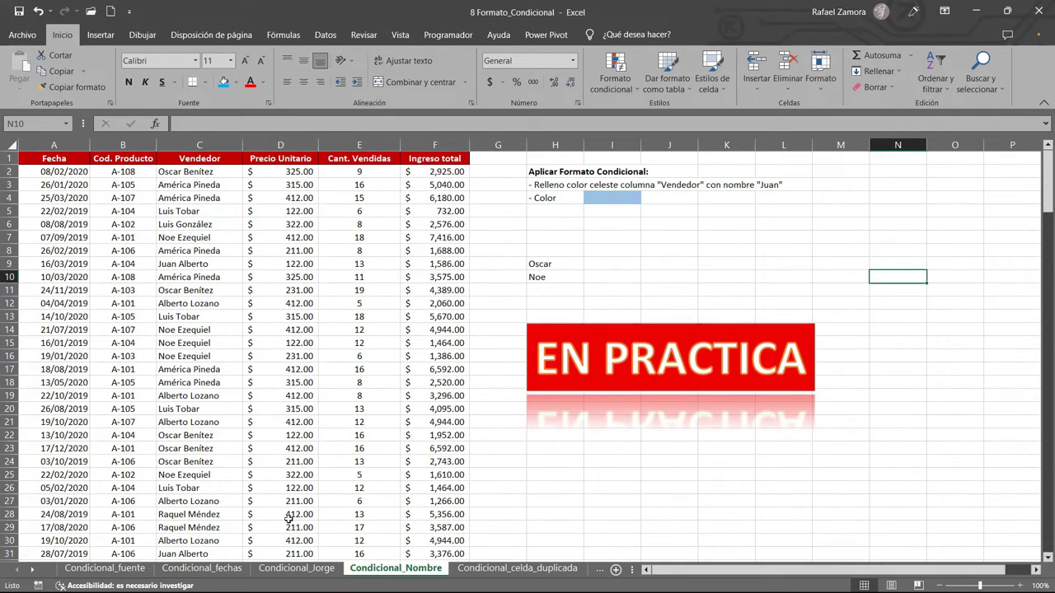
left_click(784, 275)
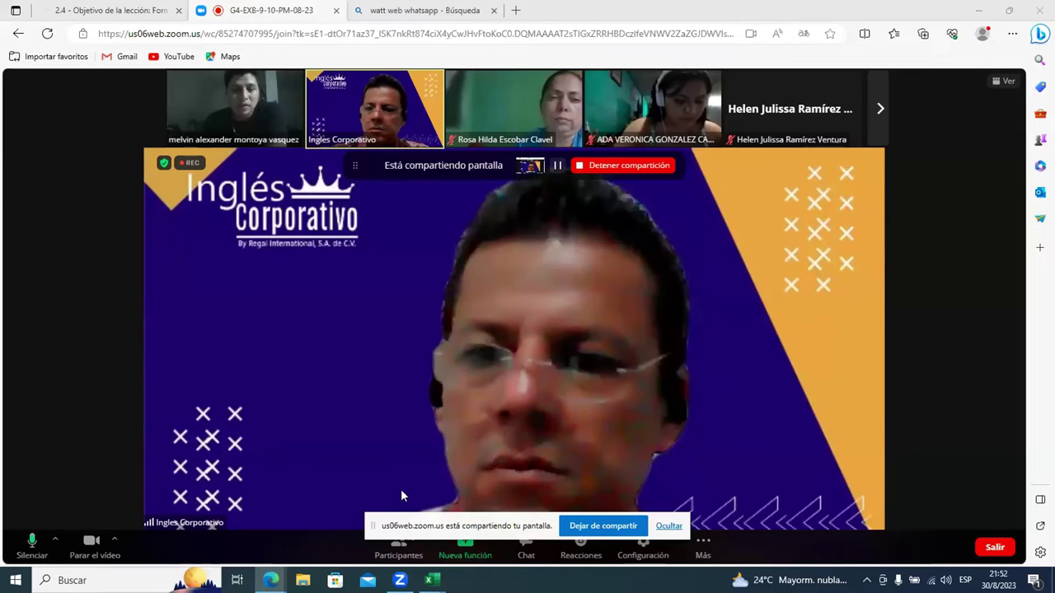
Step: Bring the 8 Formato_Condicional workbook forward, maximize it, and select vendor cells C2:C13
mouse_move(432, 584)
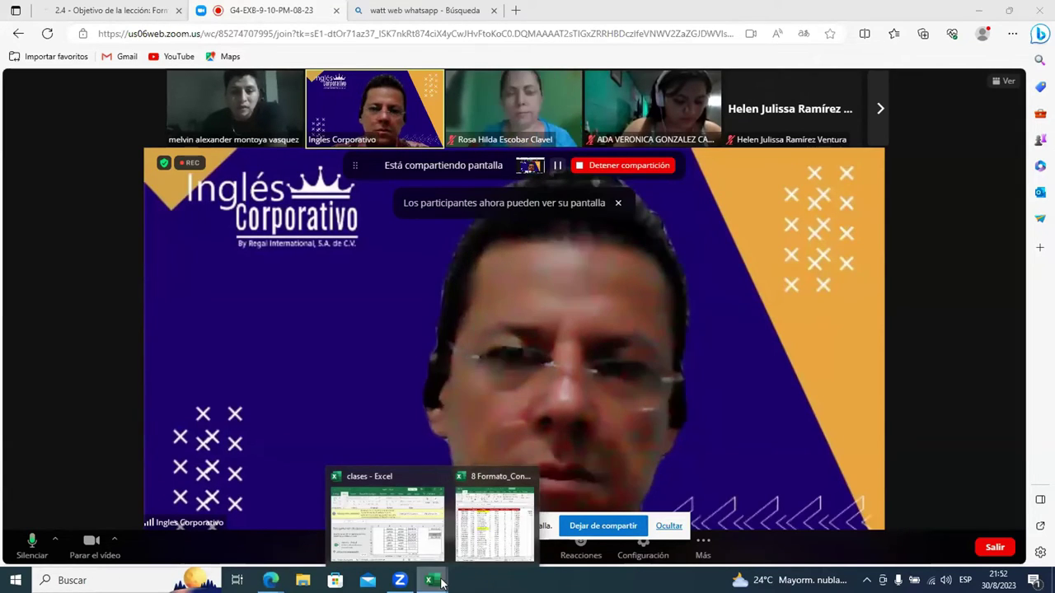
left_click(474, 523)
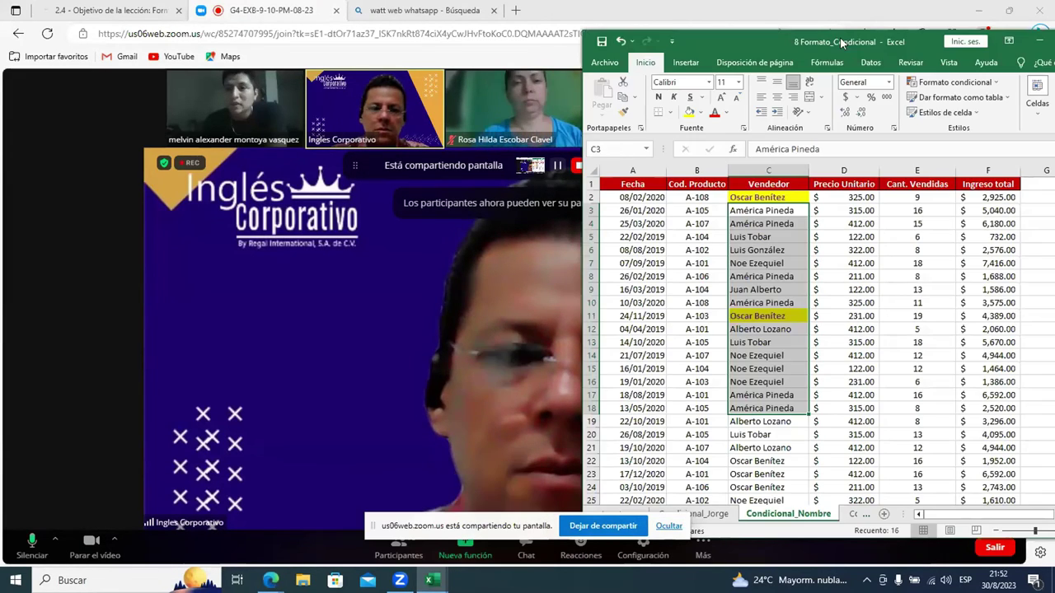
double_click(841, 43)
left_click_drag(185, 166, 201, 305)
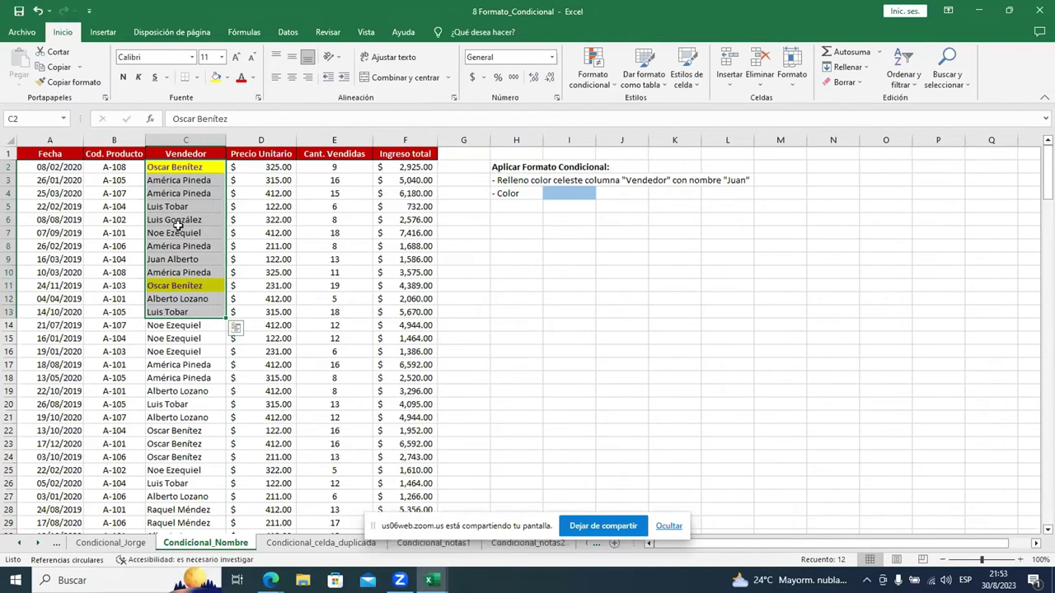
left_click(166, 193)
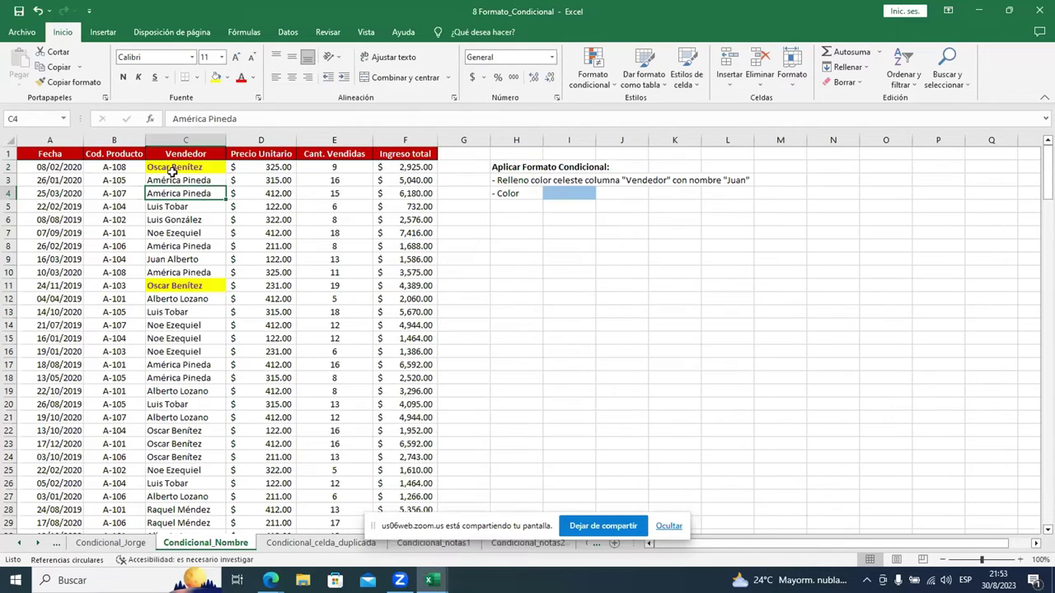
left_click(174, 167)
double_click(174, 166)
double_click(178, 166)
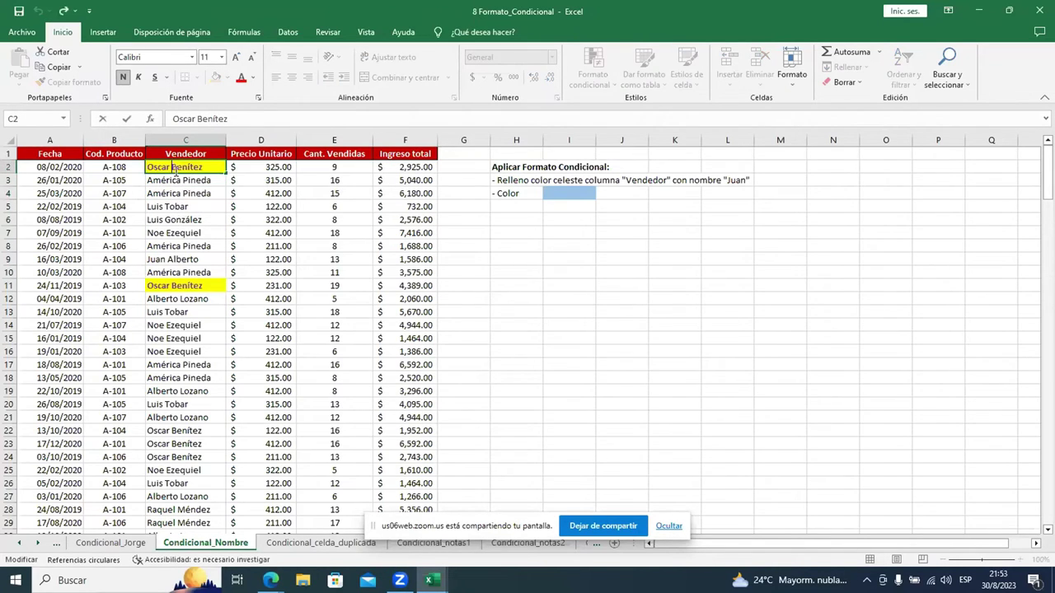
key("Escape")
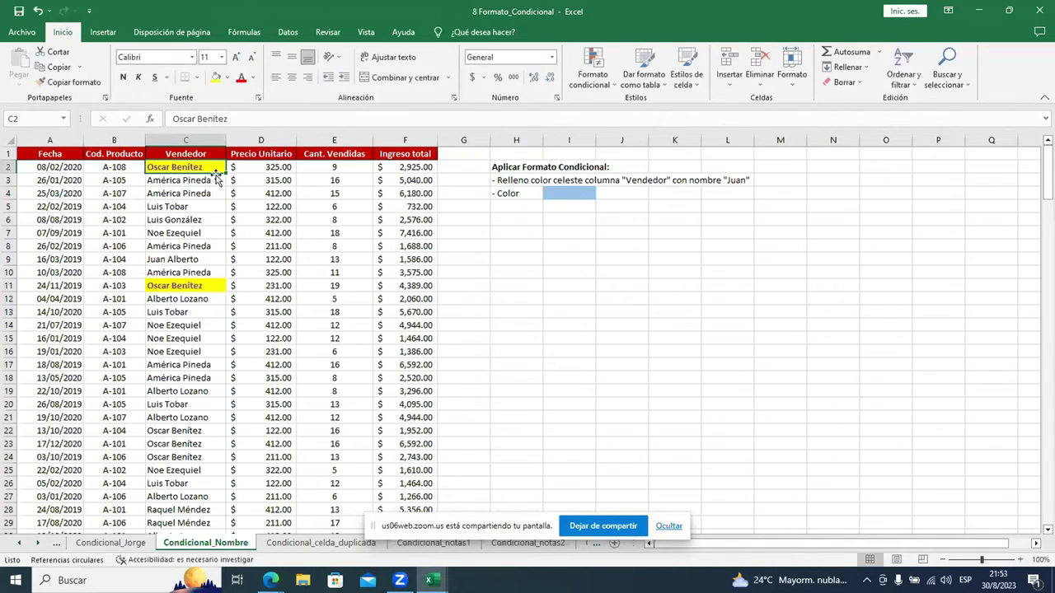
double_click(212, 171)
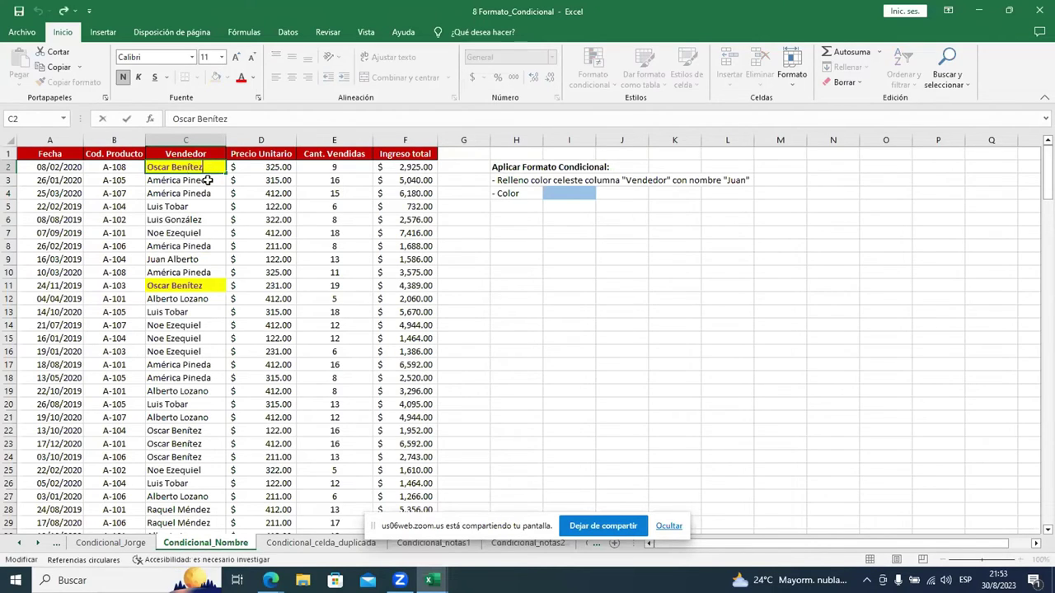
left_click(186, 217)
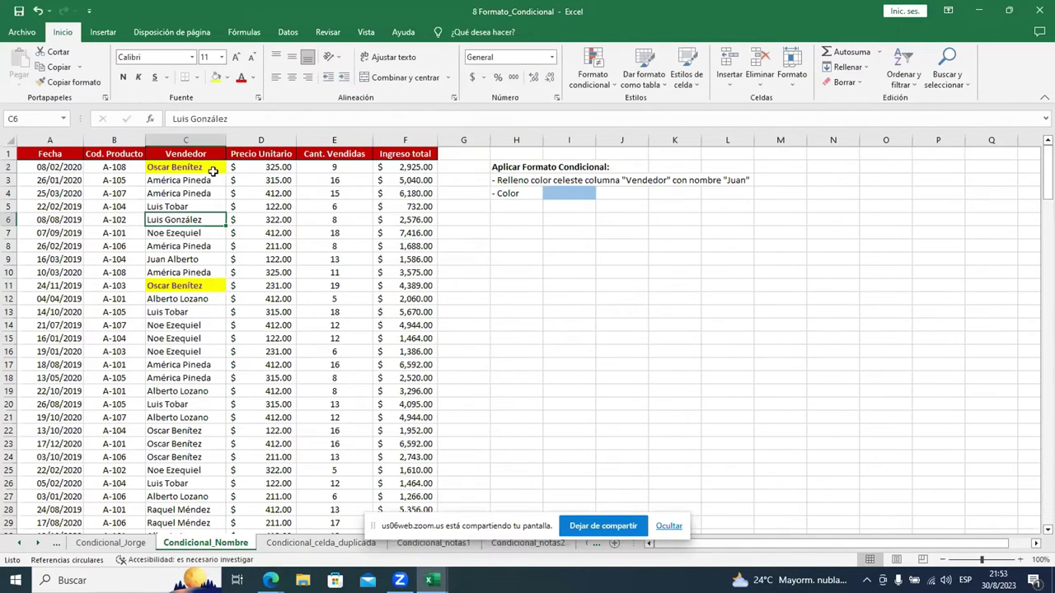
left_click_drag(211, 168, 198, 492)
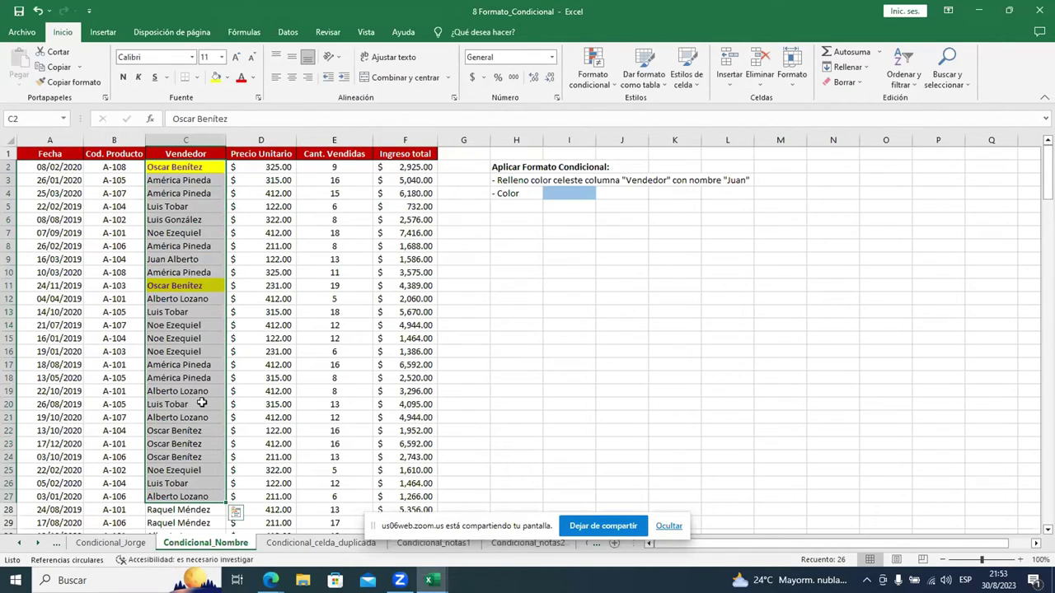
Step: Open the 'contiene oscar' rule from the conditional formatting rules manager for editing
left_click(601, 66)
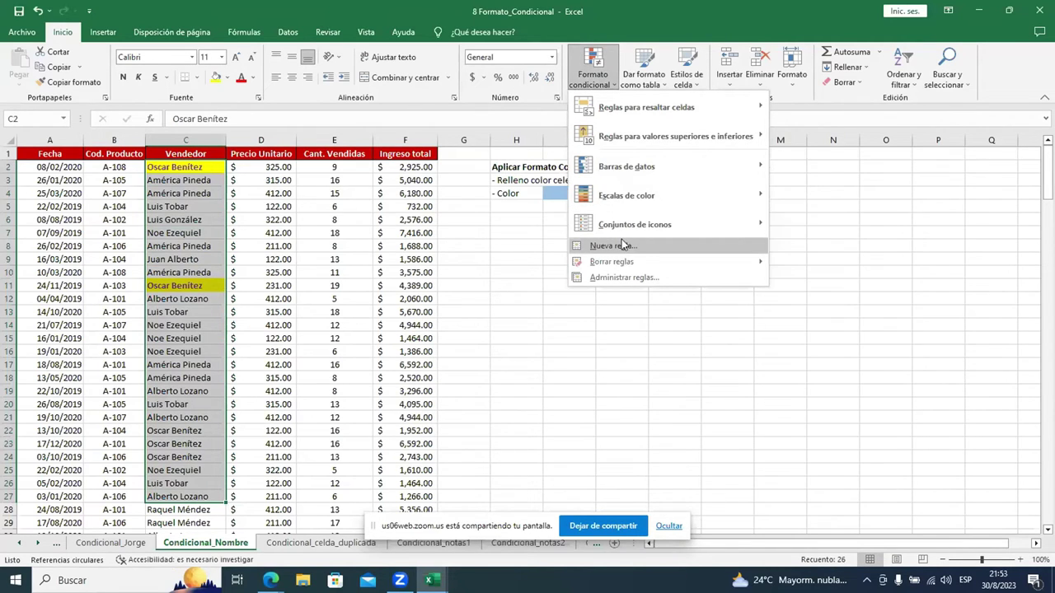
left_click(614, 289)
left_click_drag(238, 124, 488, 136)
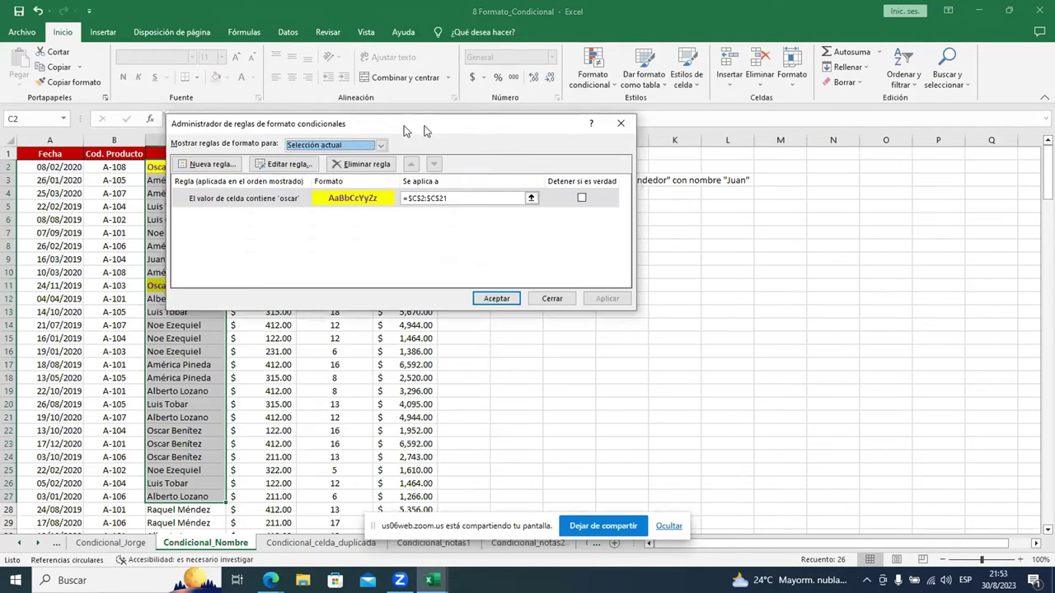
left_click(325, 212)
double_click(325, 206)
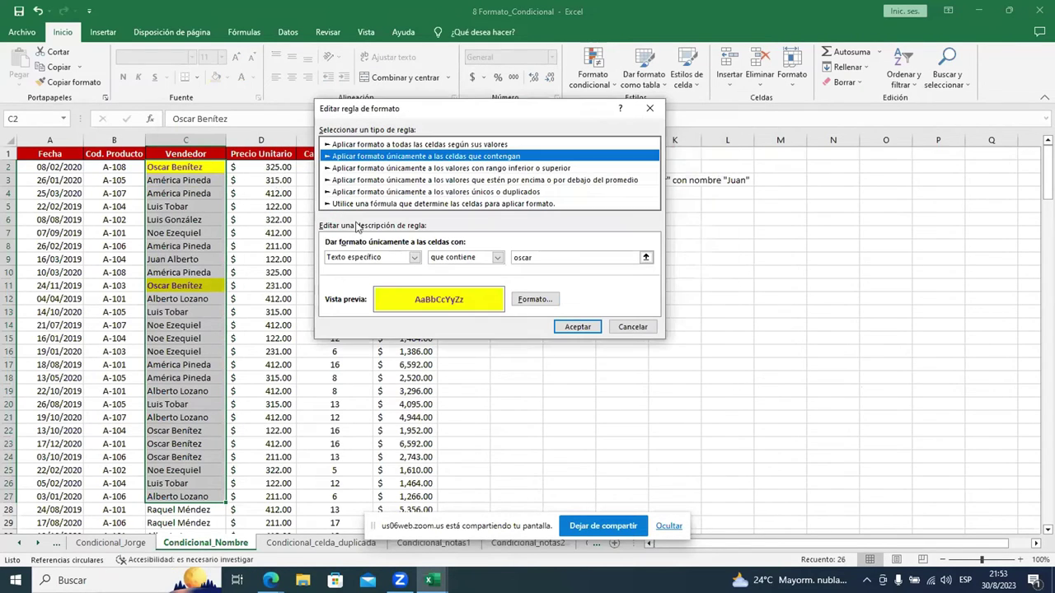
Step: Replace 'oscar' with 'noe' in the rule's text and apply the change
left_click(551, 257)
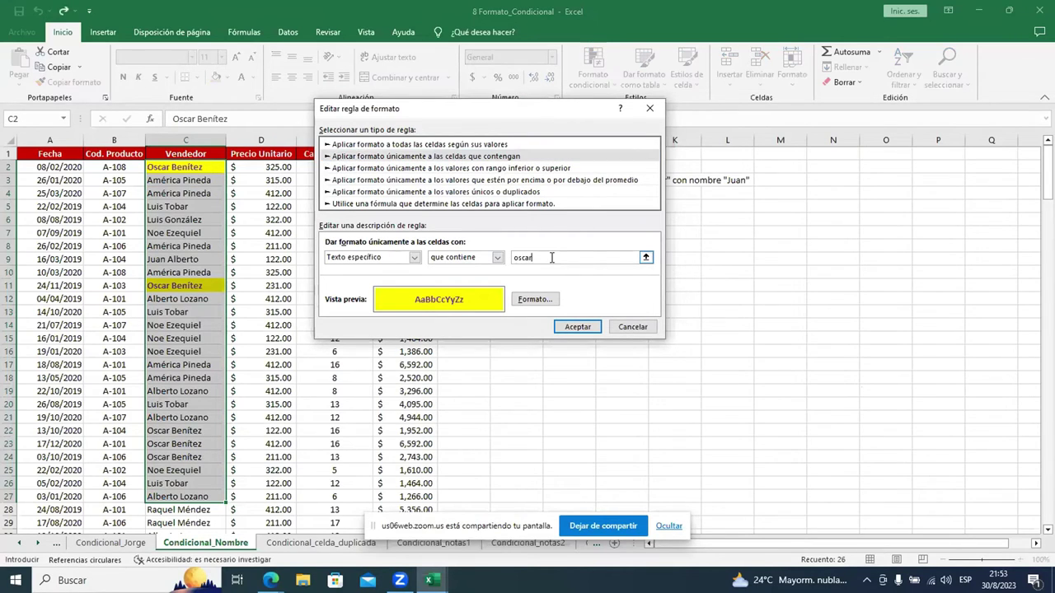
type(", noe")
key("BackSpace")
key("BackSpace")
key("BackSpace")
key("BackSpace")
key("BackSpace")
key("BackSpace")
type("n")
type("oe")
left_click(567, 332)
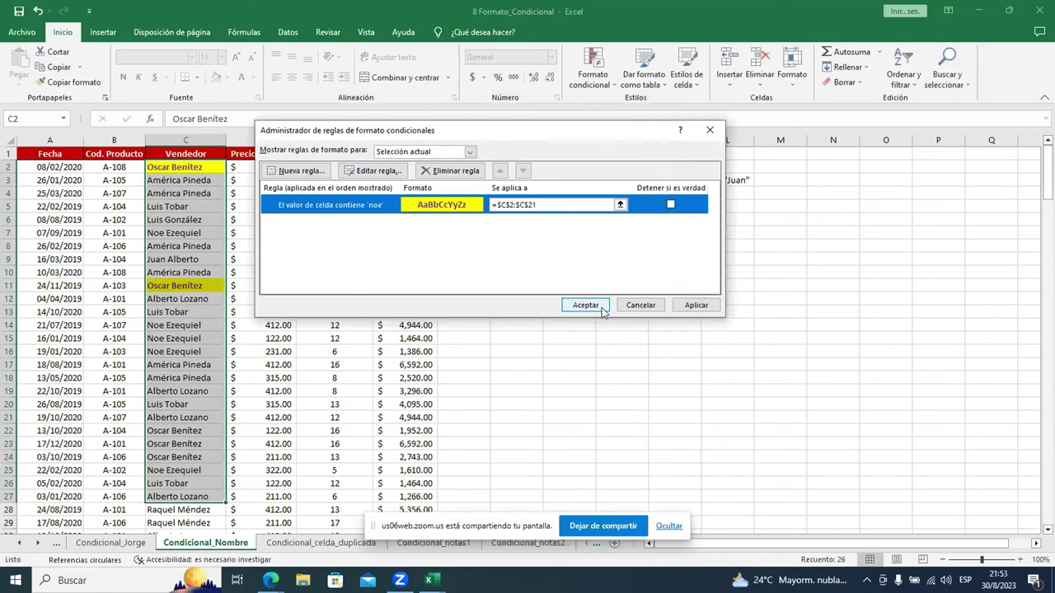
left_click(692, 305)
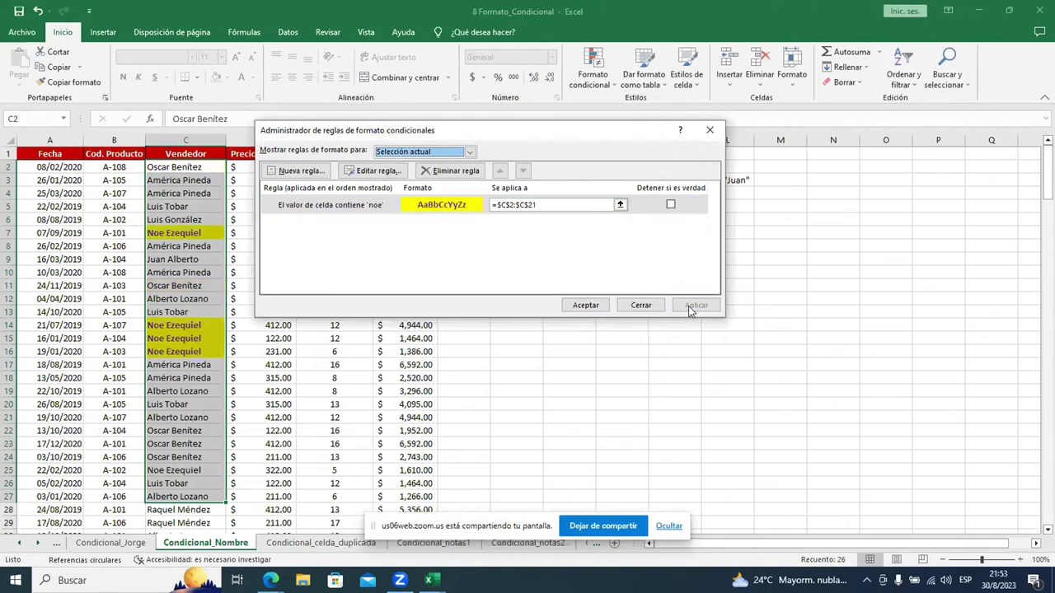
left_click(590, 310)
left_click(202, 302)
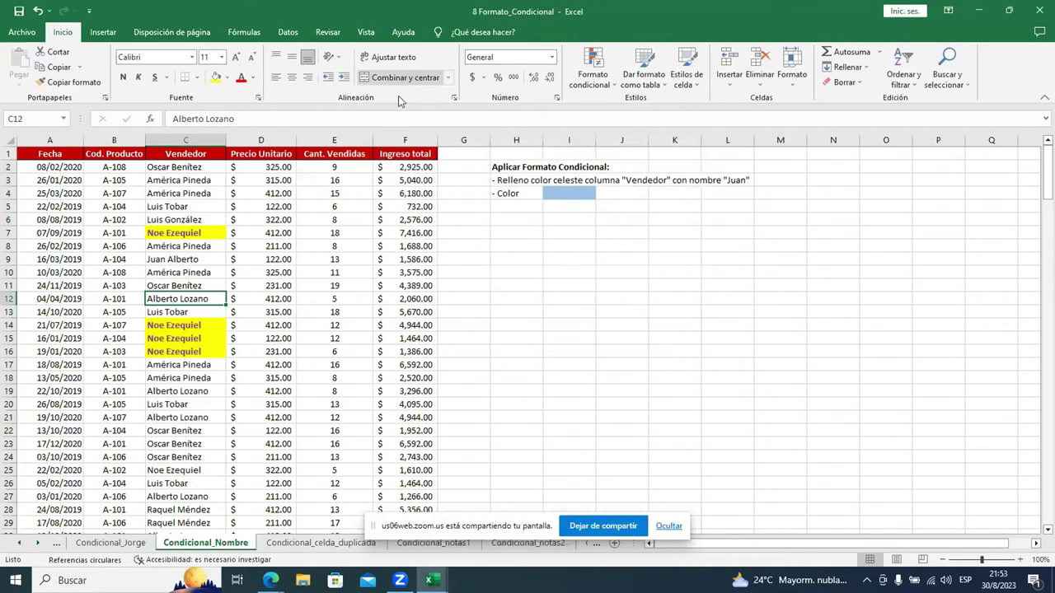
Step: Select C5 and review the existing yellow-highlight rule in the rules manager without changes
left_click(593, 76)
left_click(177, 238)
left_click(194, 208)
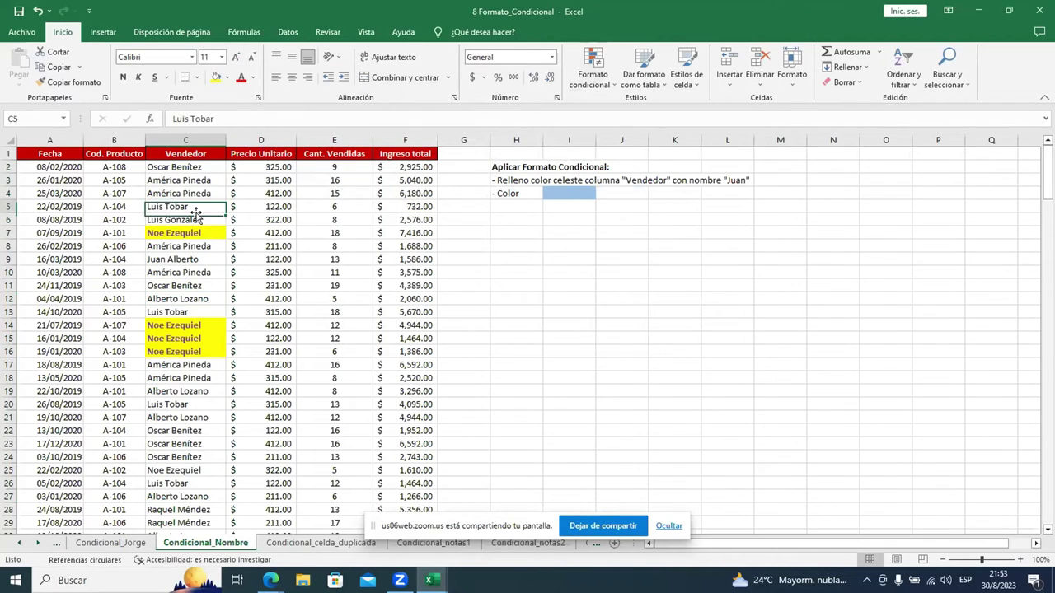
left_click(593, 76)
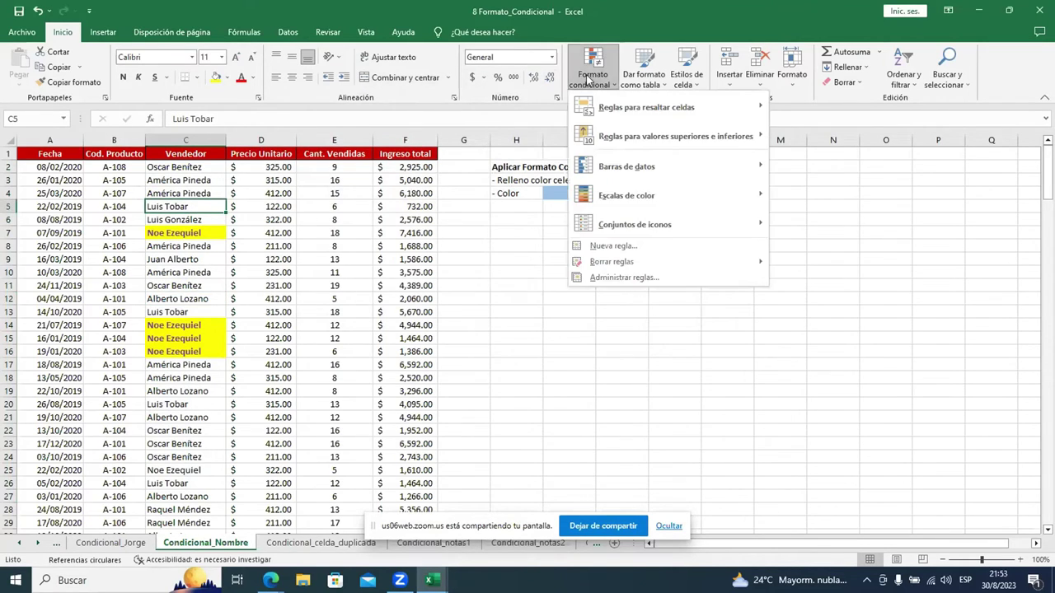
left_click(593, 278)
double_click(461, 202)
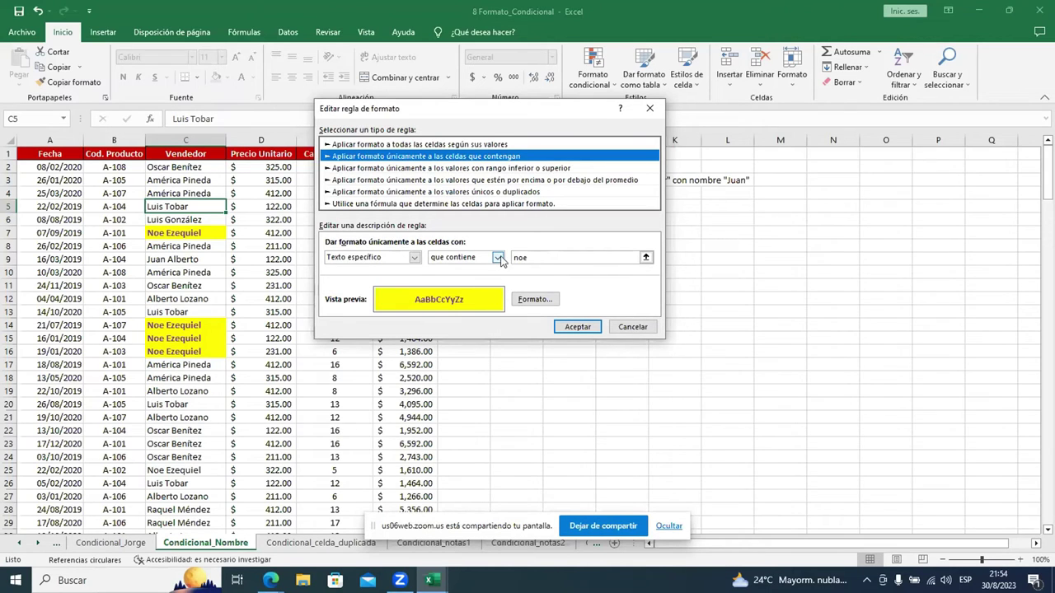
left_click(499, 258)
left_click(500, 258)
left_click(560, 328)
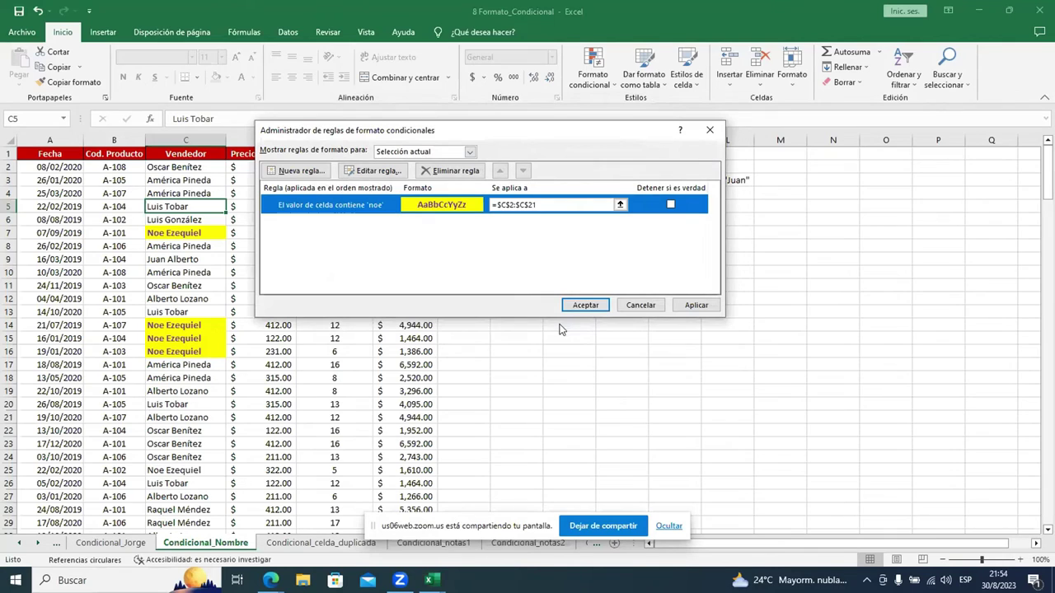
Step: Start a new 'Format only cells that contain' rule for specific text containing 'oscar'
left_click(318, 176)
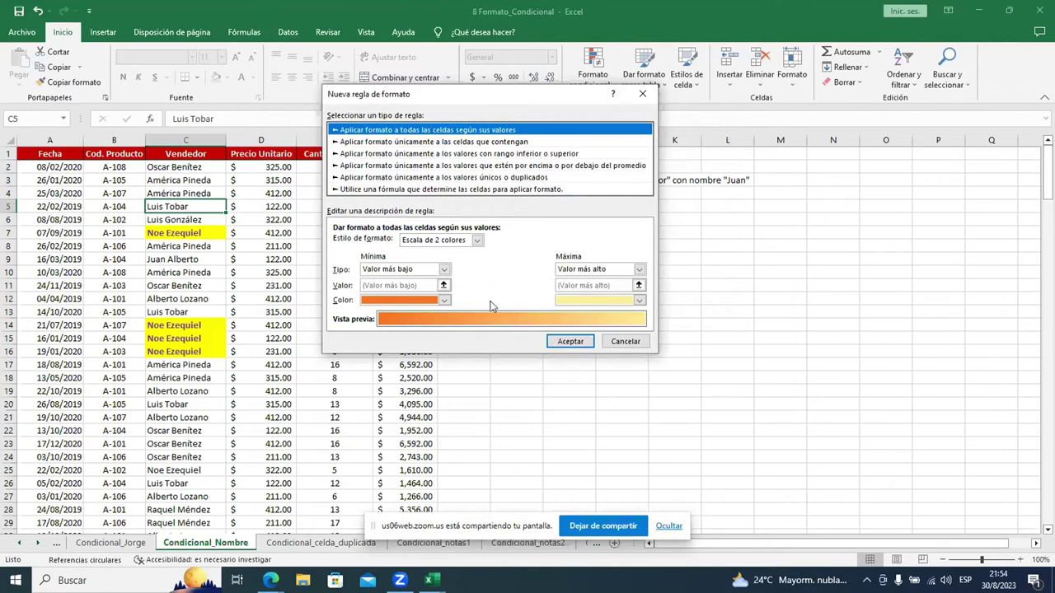
left_click(464, 143)
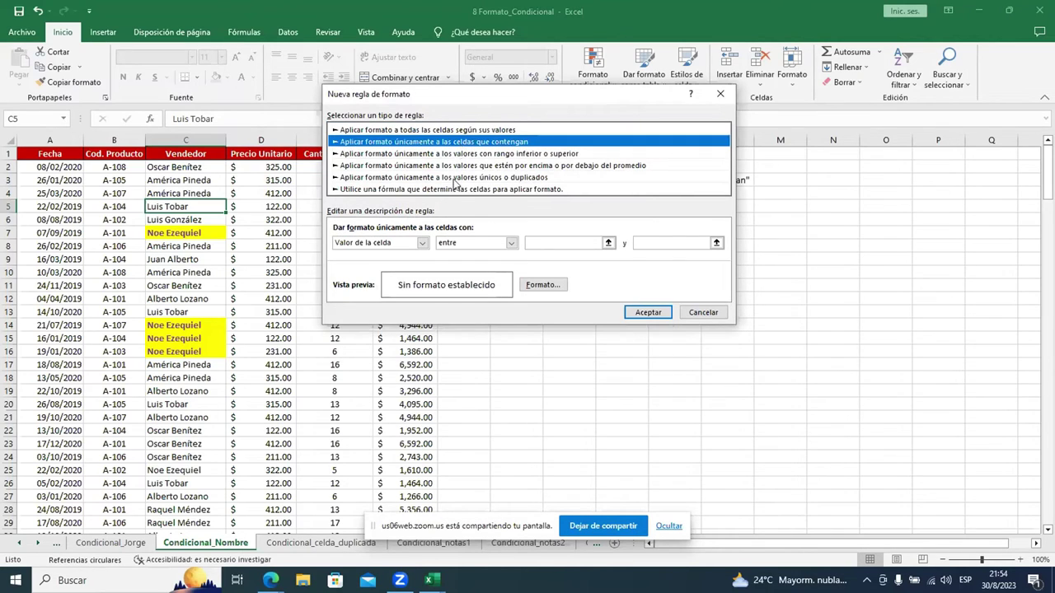
left_click(552, 244)
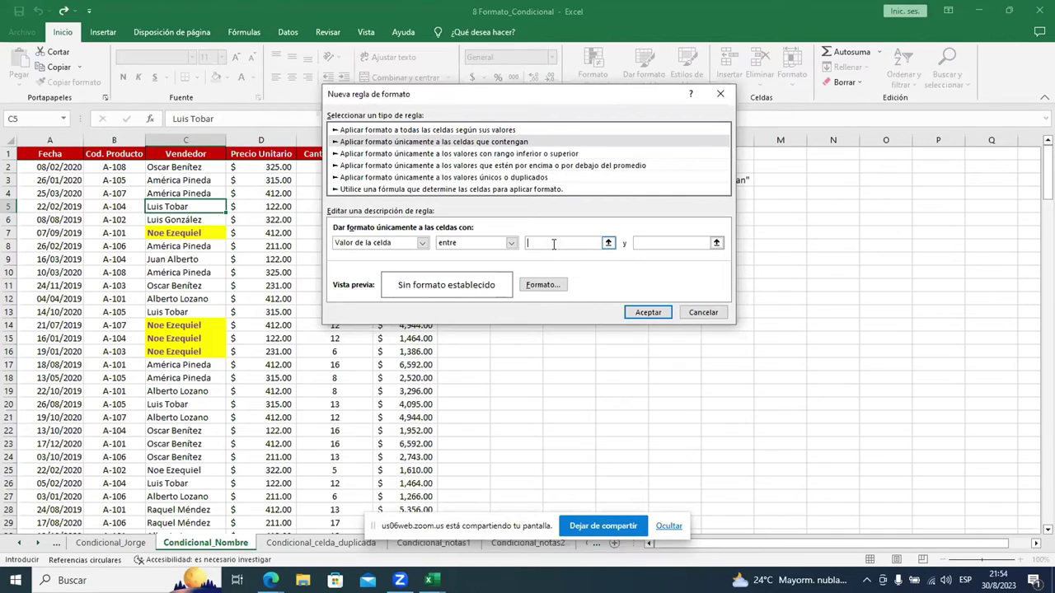
left_click(421, 243)
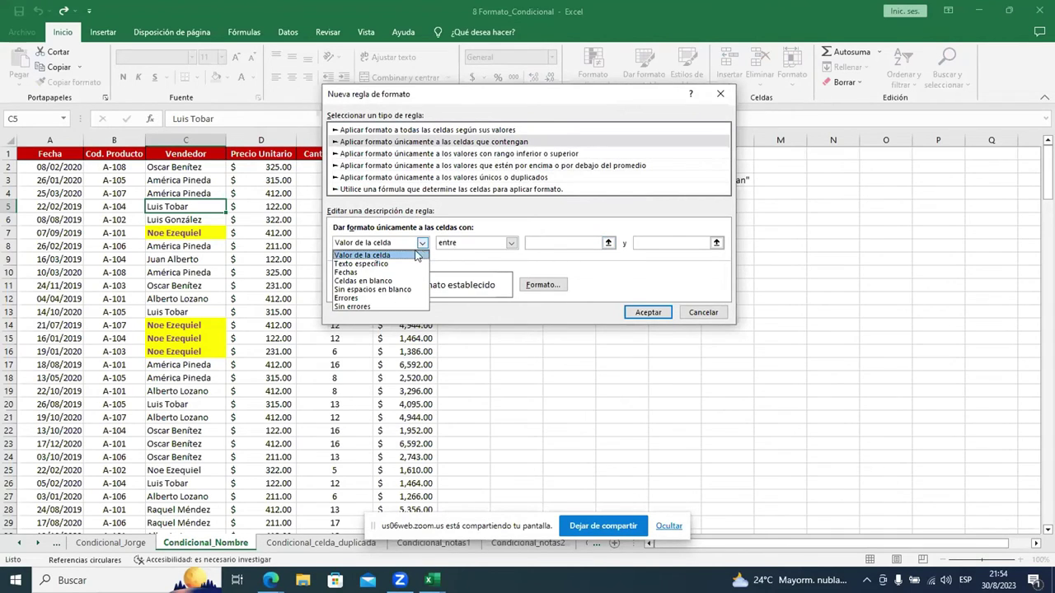
left_click(391, 264)
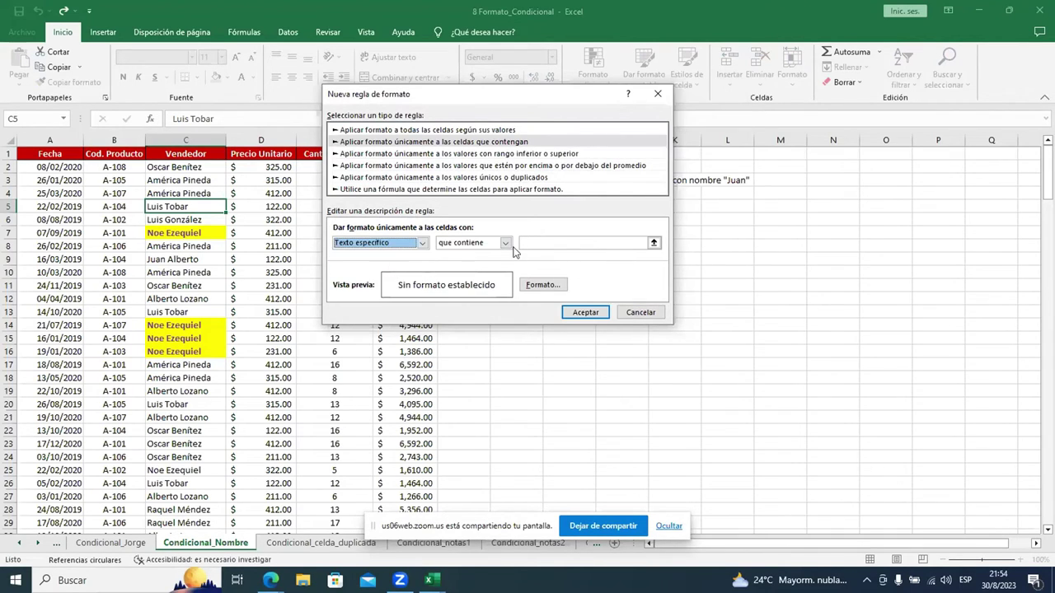
left_click(422, 243)
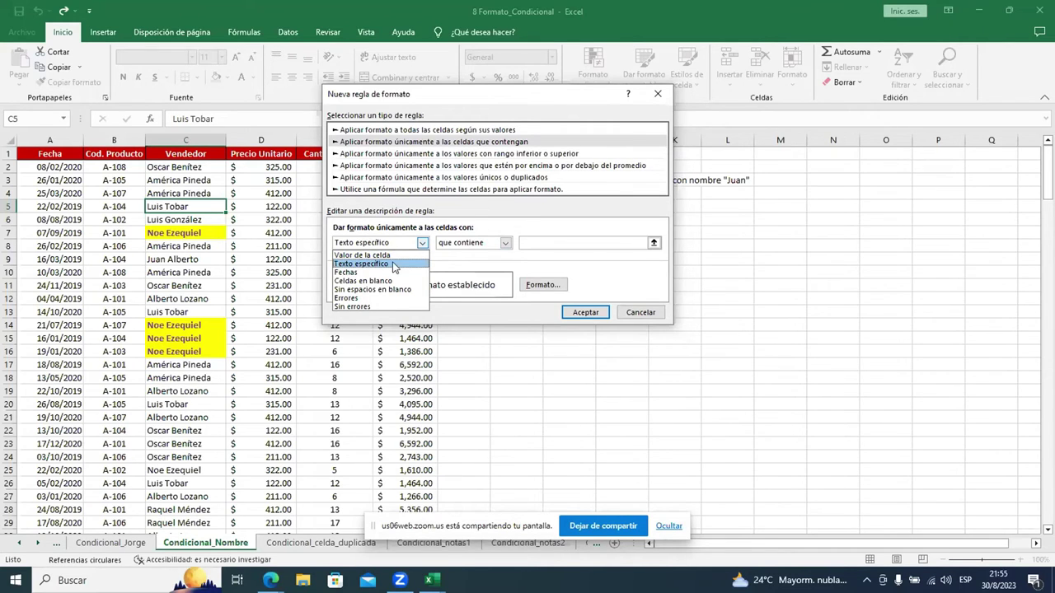
left_click(394, 264)
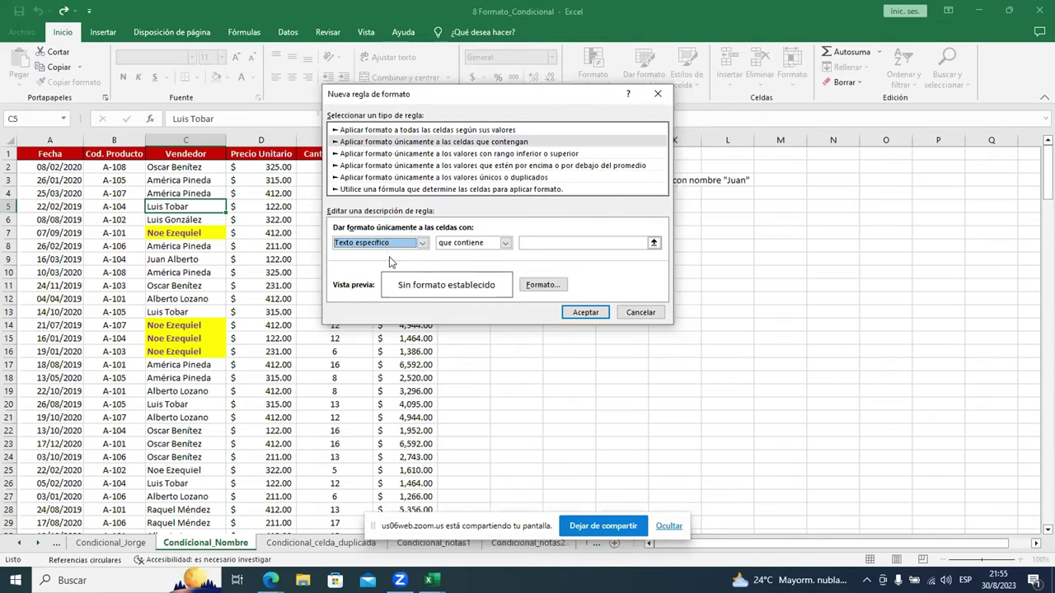
left_click(536, 243)
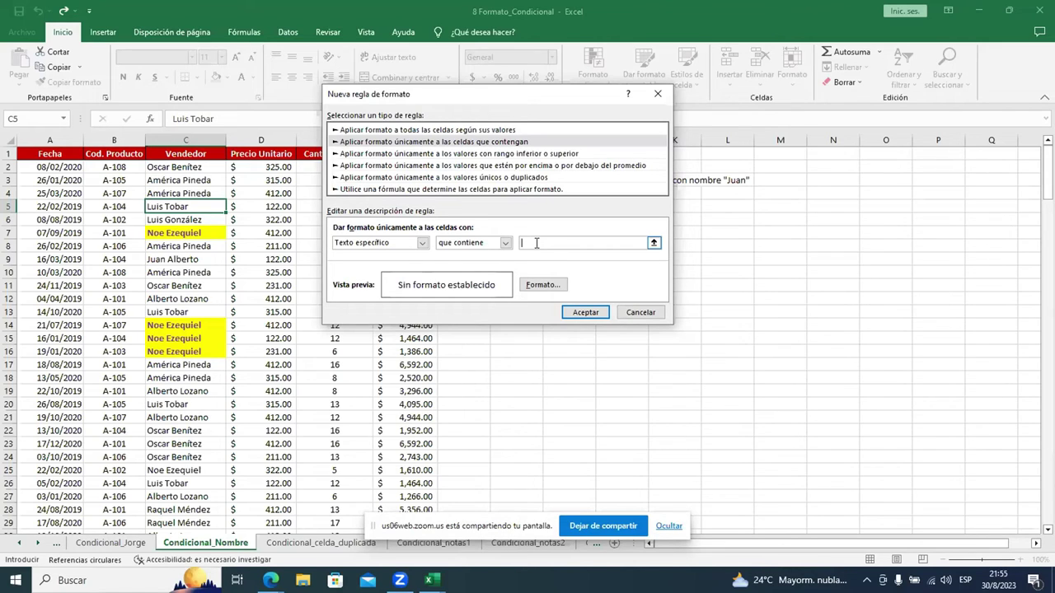
type("o")
type("scar")
Step: Format the 'oscar' rule with light blue fill and red font, then save and apply it
left_click(543, 284)
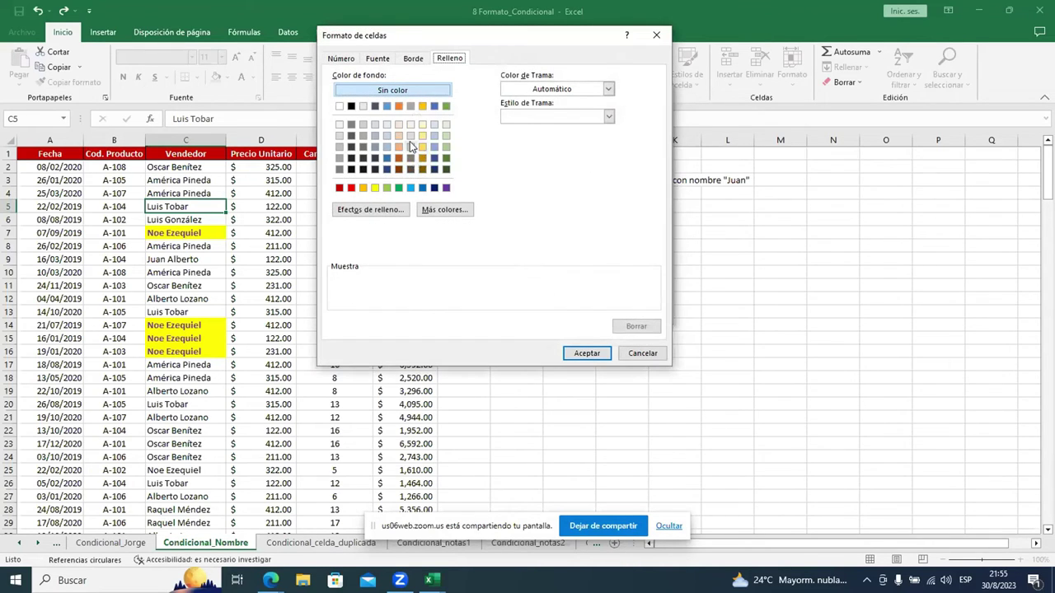
left_click(387, 147)
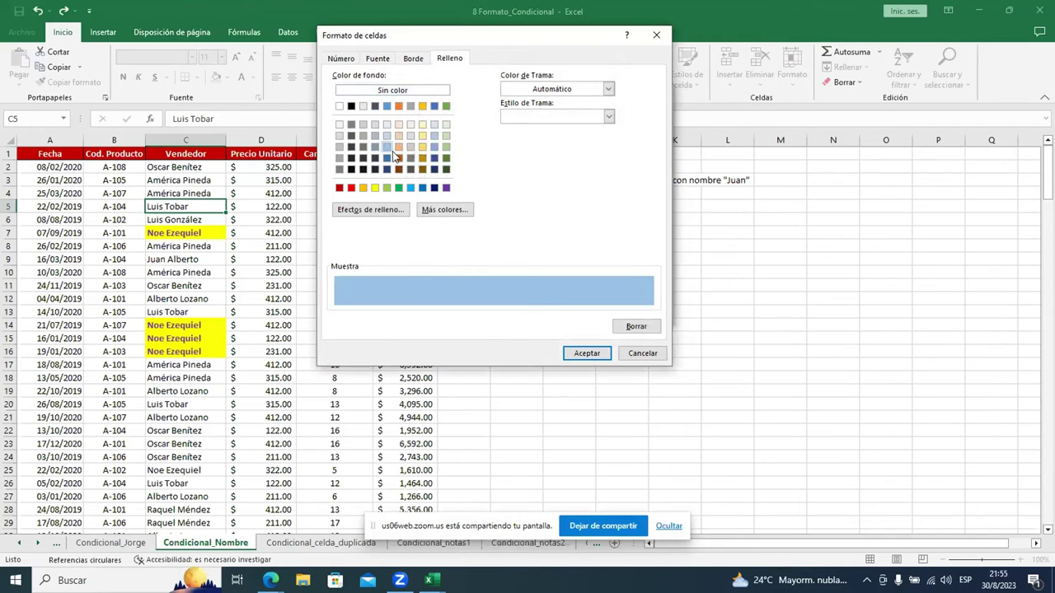
left_click(384, 63)
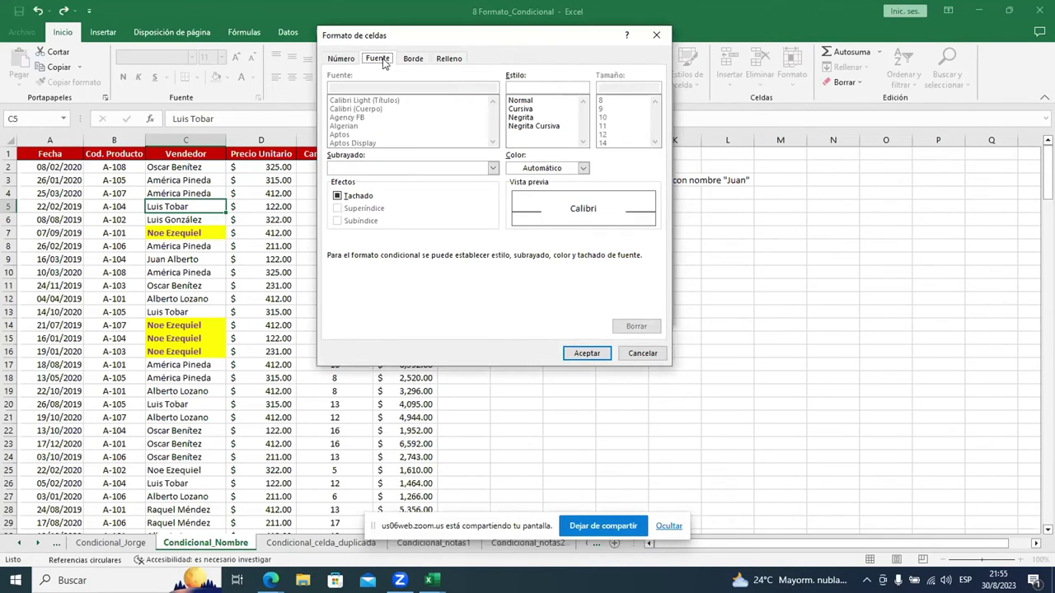
left_click(582, 168)
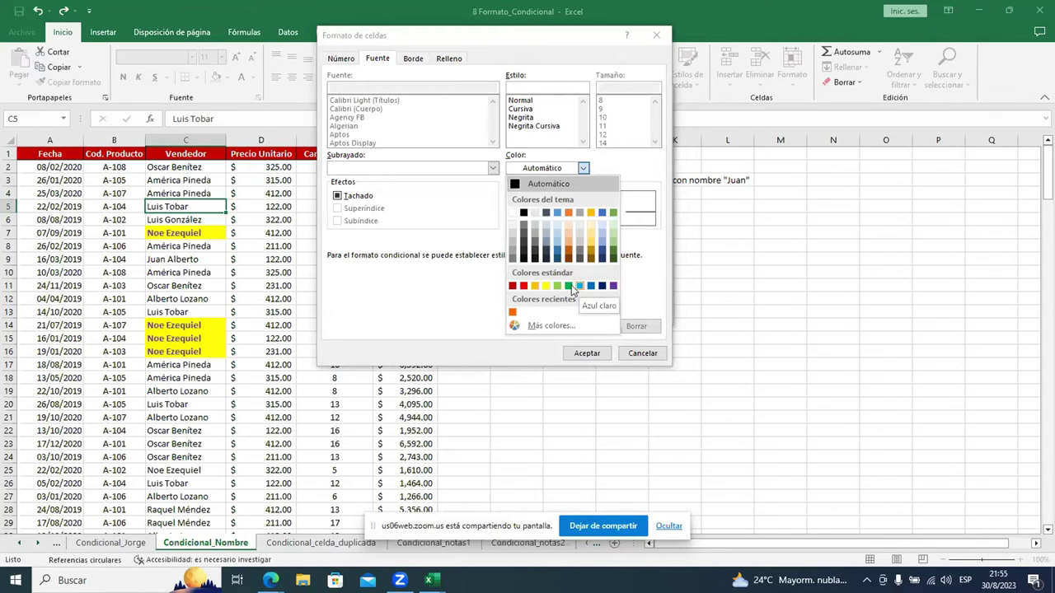
left_click(523, 286)
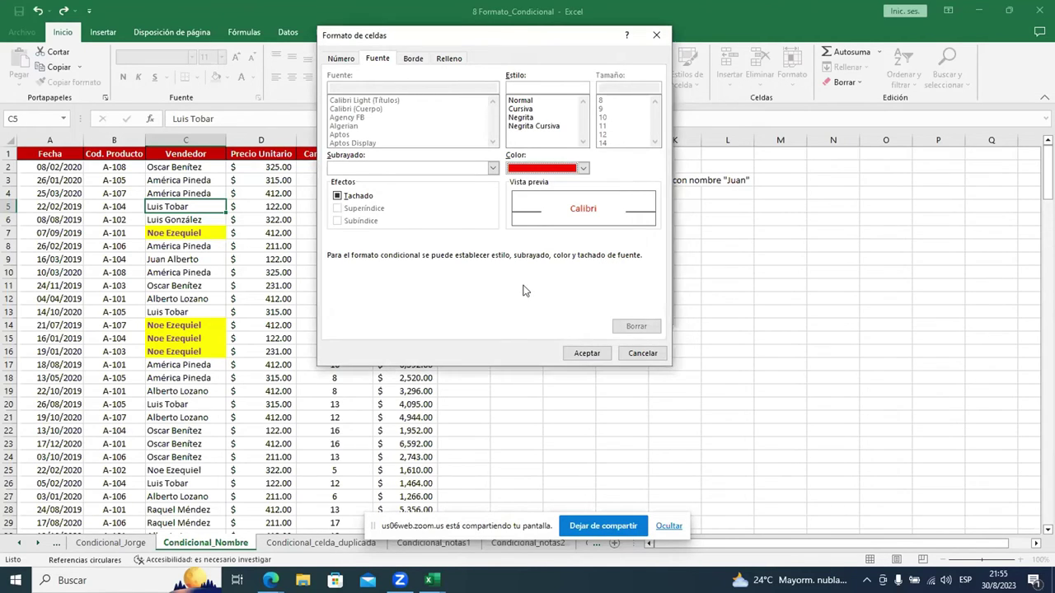
left_click(586, 353)
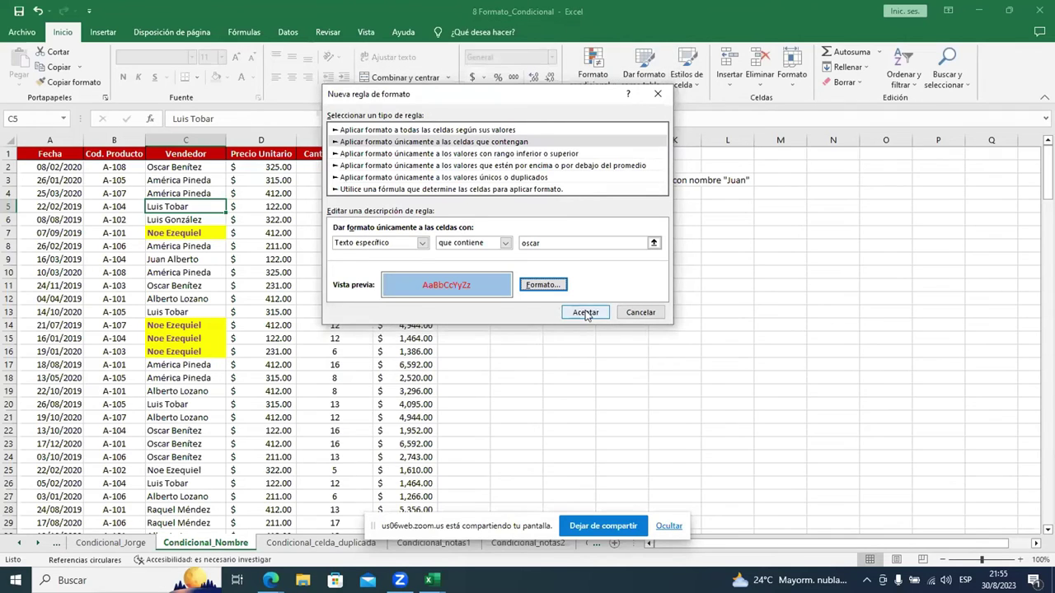
left_click(586, 313)
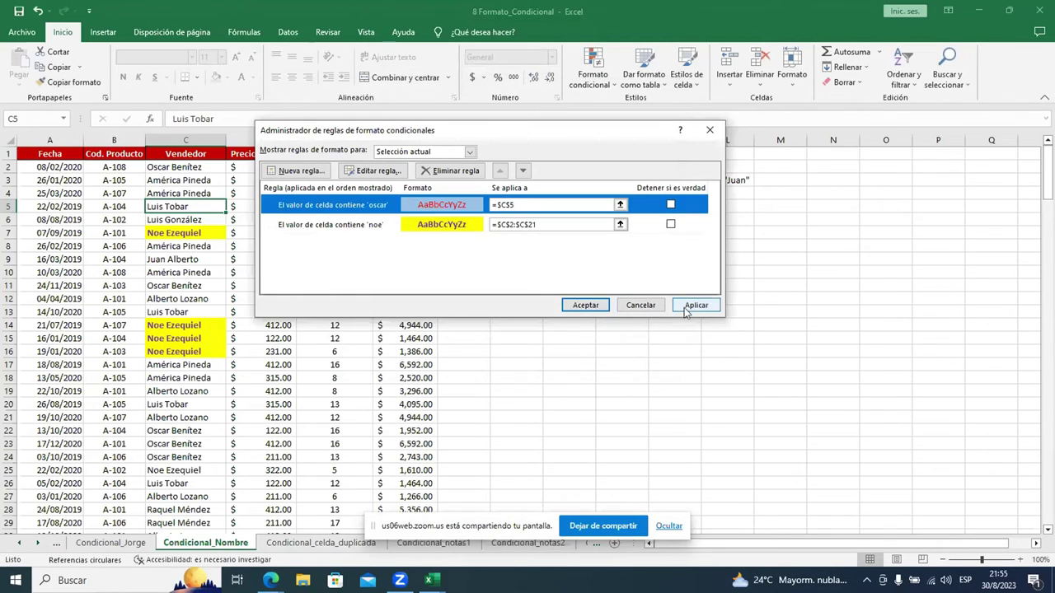
left_click(687, 311)
left_click(589, 303)
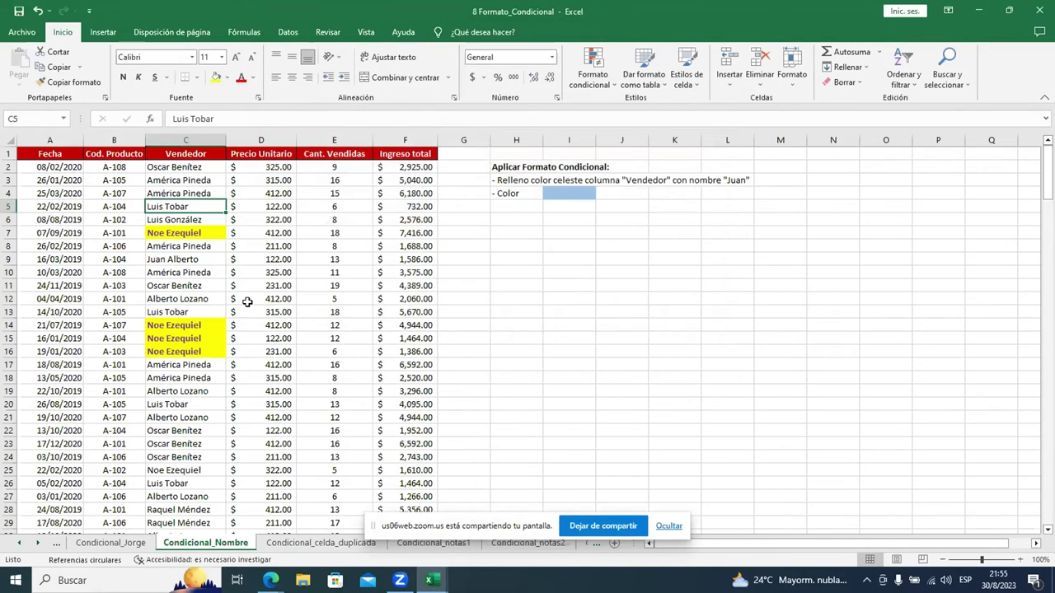
left_click(216, 272)
left_click_drag(194, 167, 182, 455)
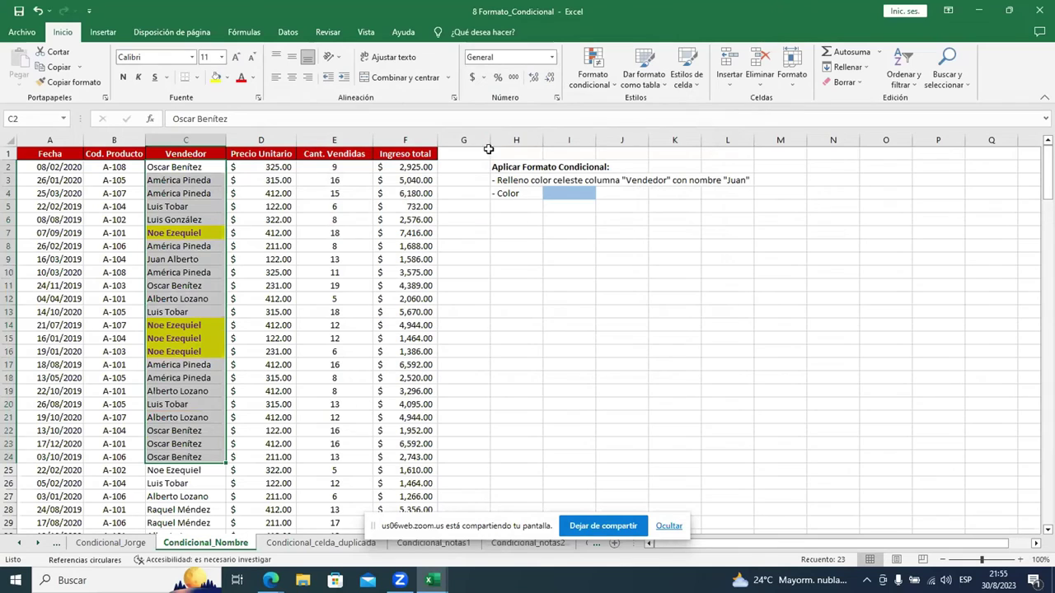
left_click(603, 72)
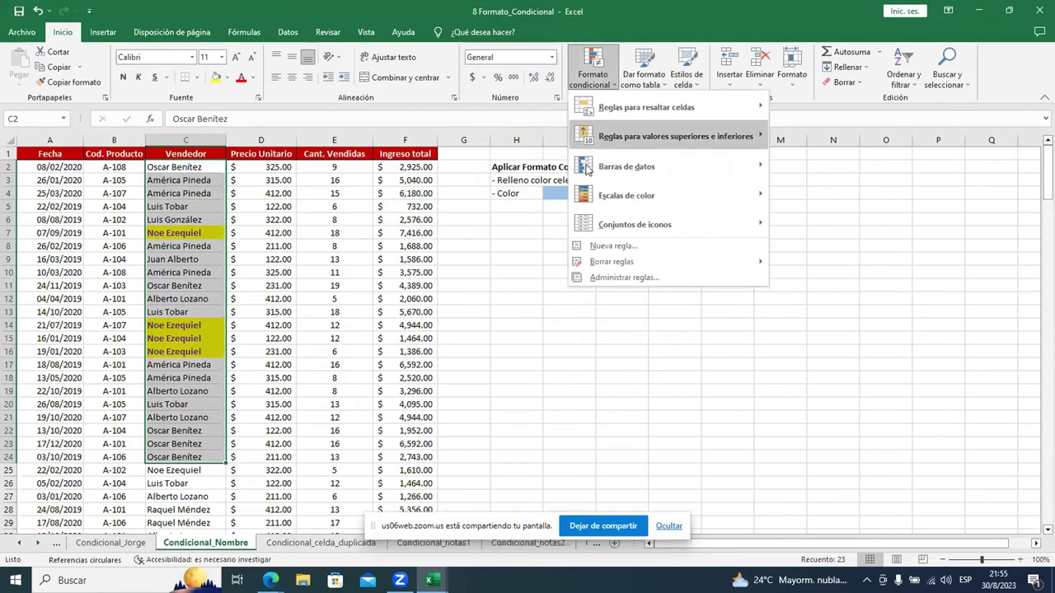
left_click(613, 277)
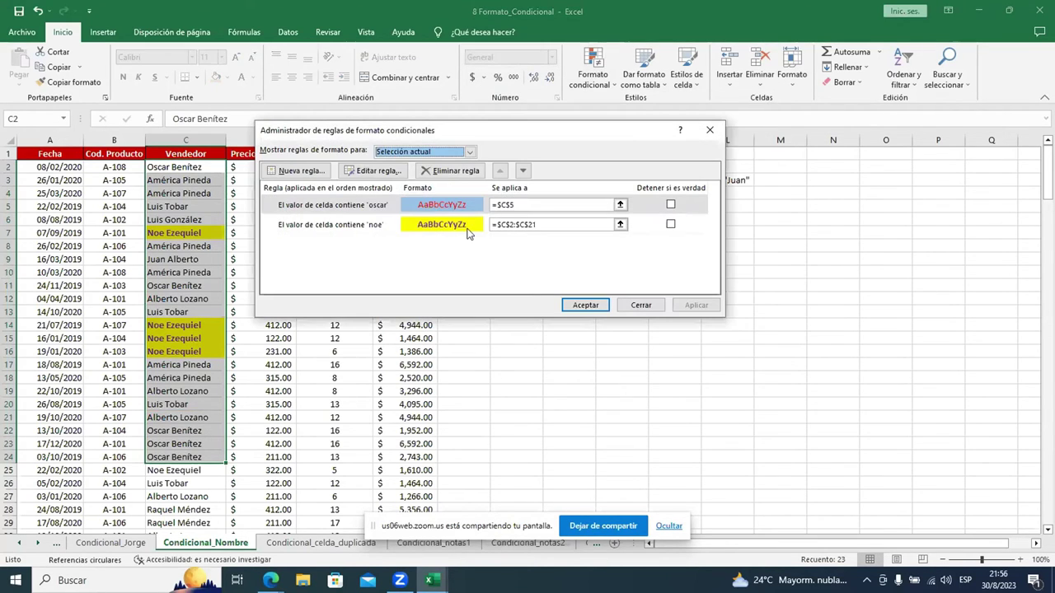
double_click(354, 205)
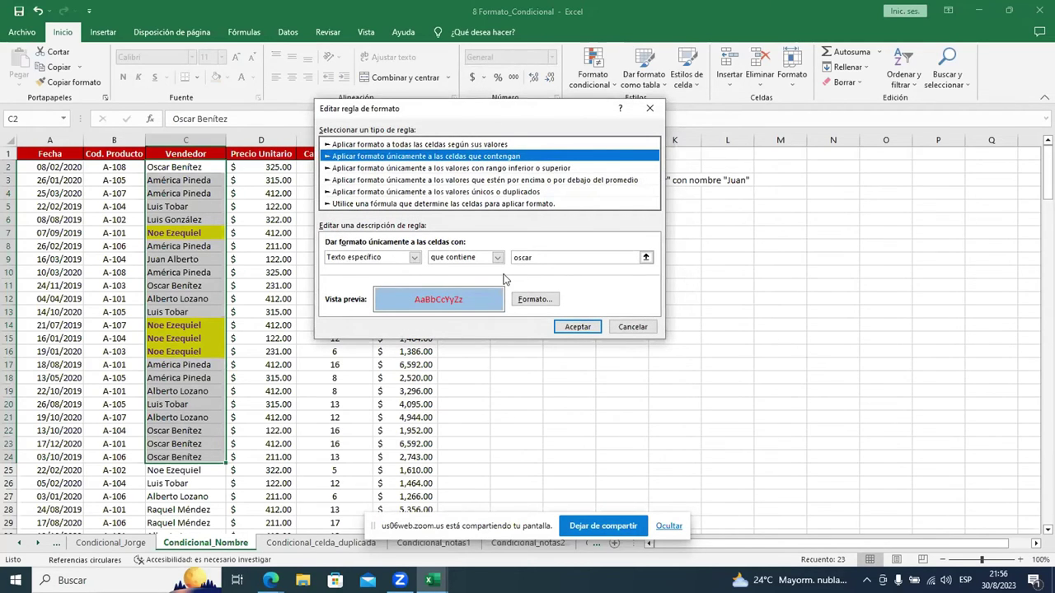
left_click(576, 326)
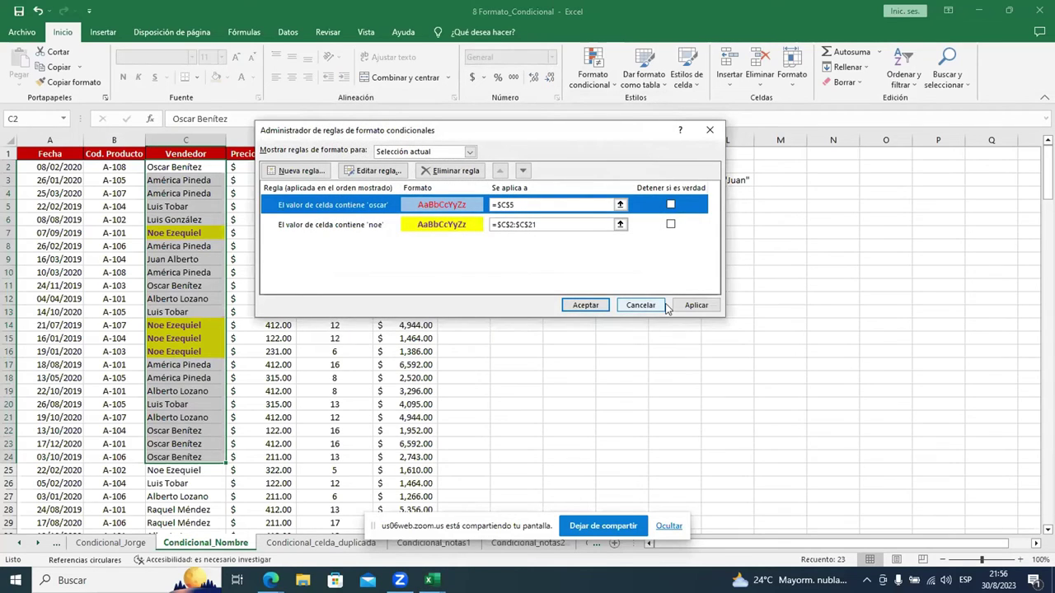
left_click(640, 305)
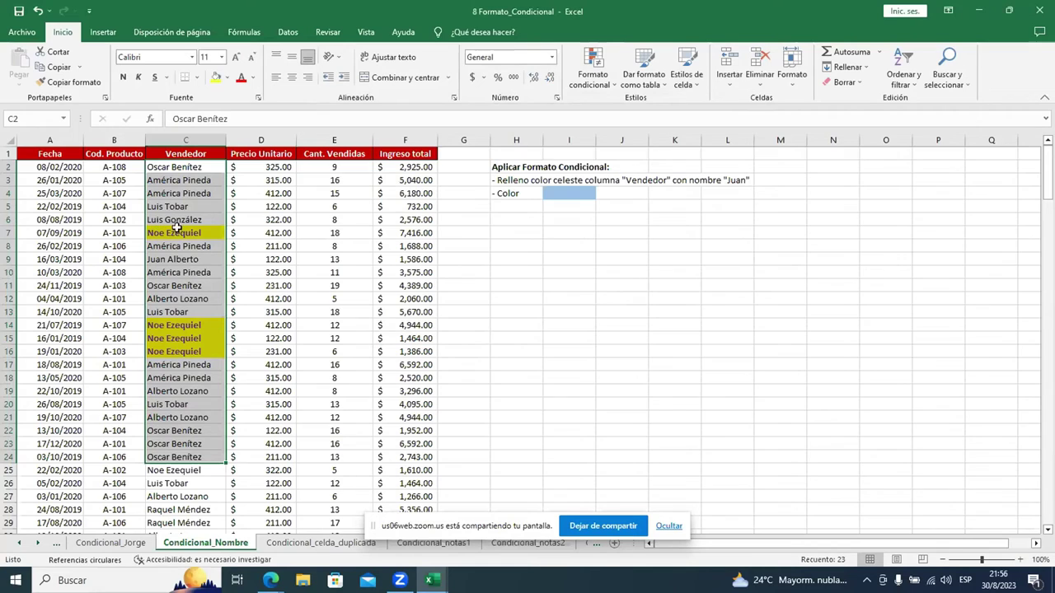
Step: Copy the yellow rule's range =$C$2:$C$21 into the oscar rule's 'Se aplica a' and apply it
left_click(568, 76)
left_click(610, 279)
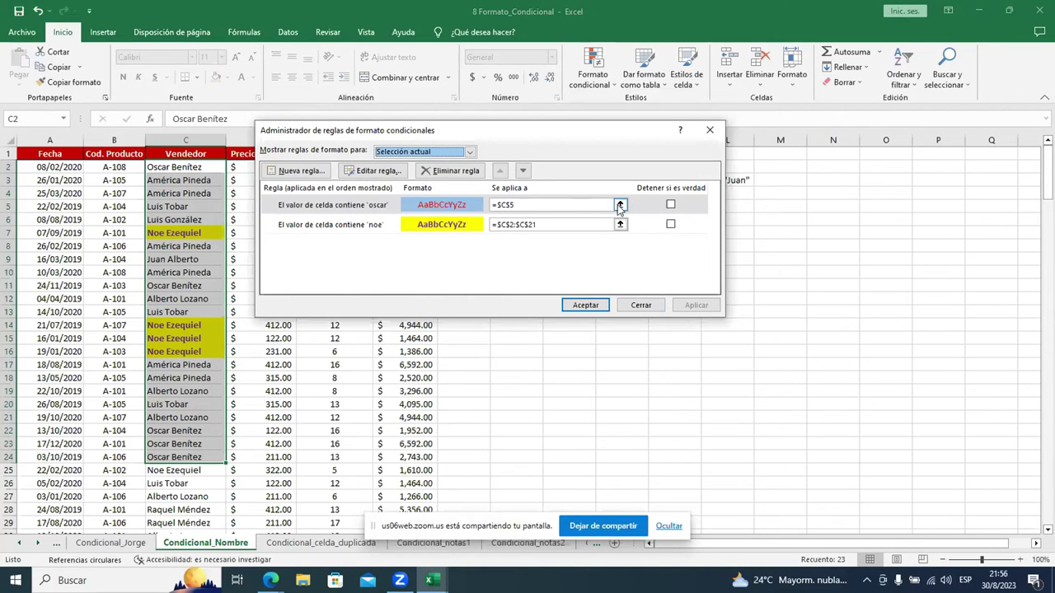
left_click(541, 224)
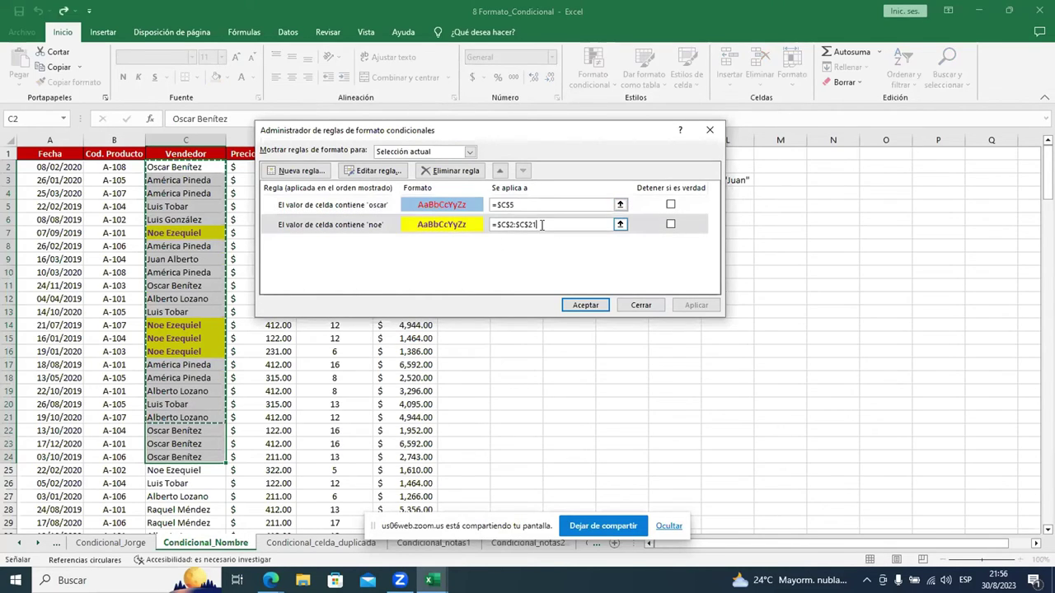
left_click_drag(541, 224, 490, 228)
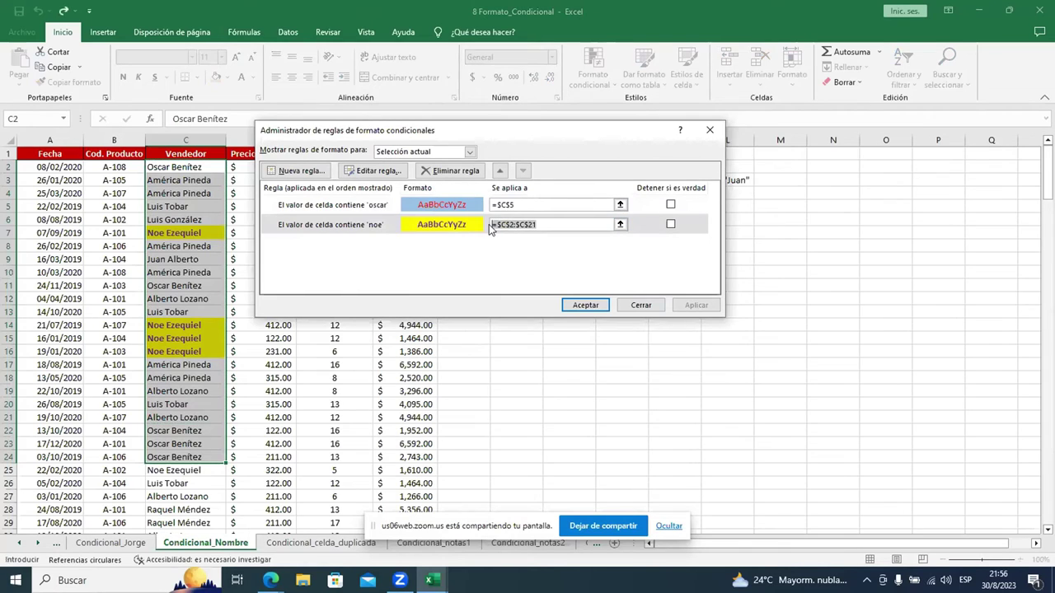
left_click_drag(515, 205, 486, 210)
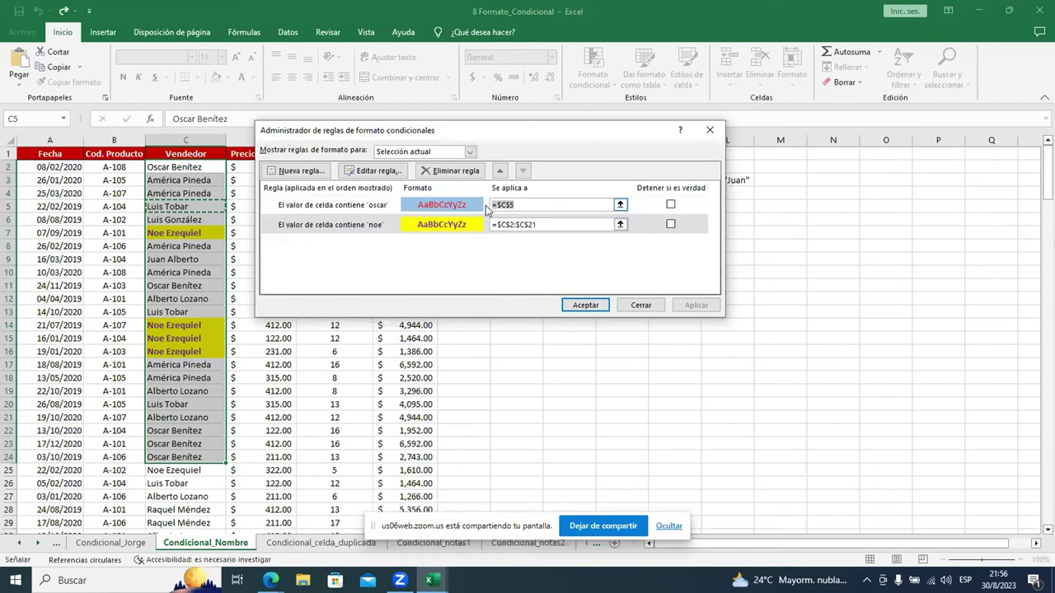
key("ctrl+v")
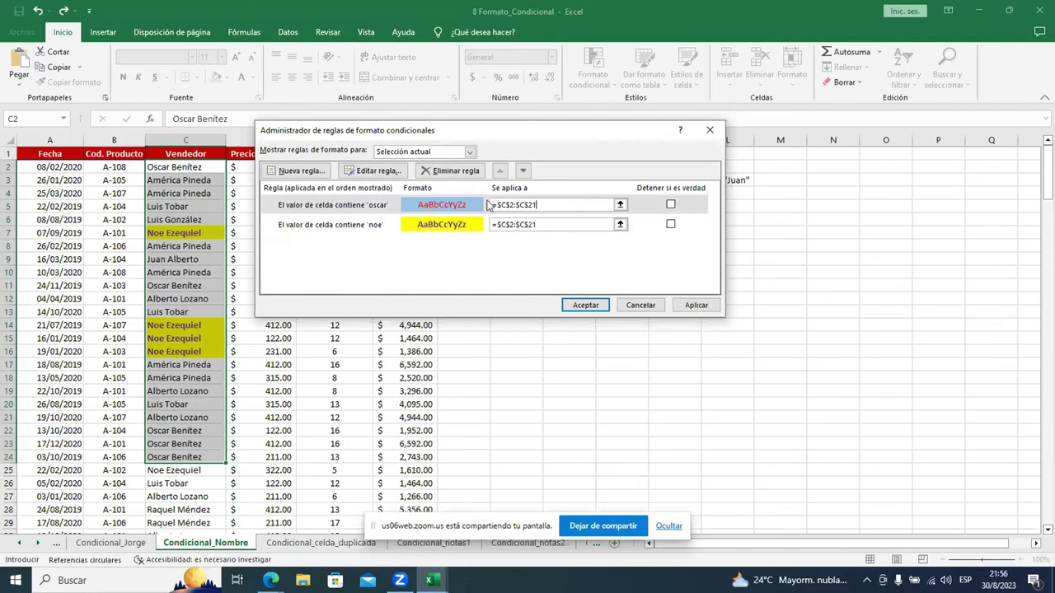
left_click(687, 309)
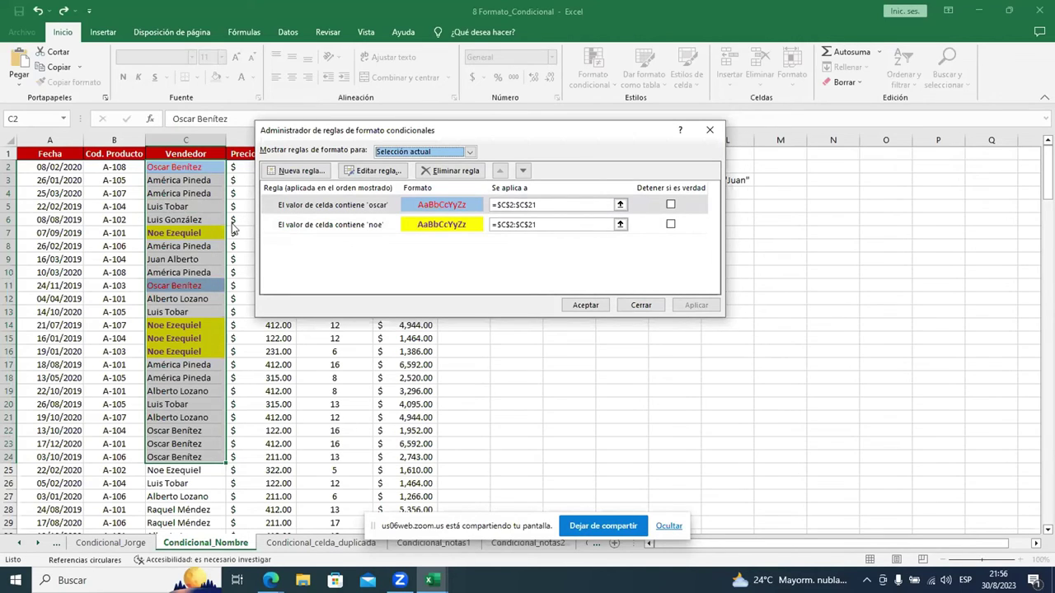
Step: Start a new 'celdas que contengan' rule for specific text containing 'juan'
left_click(303, 171)
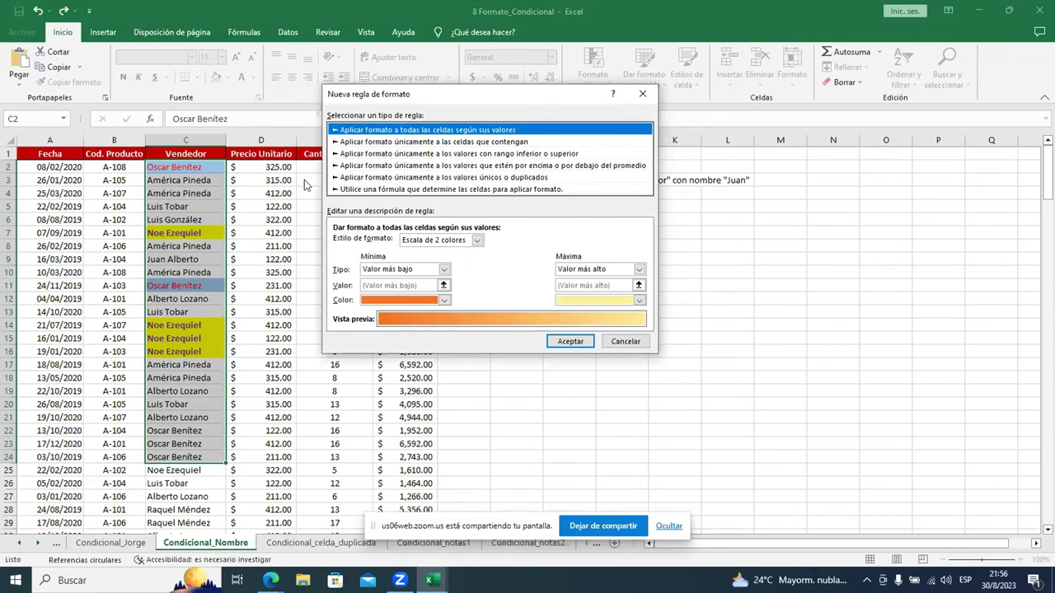
left_click(374, 142)
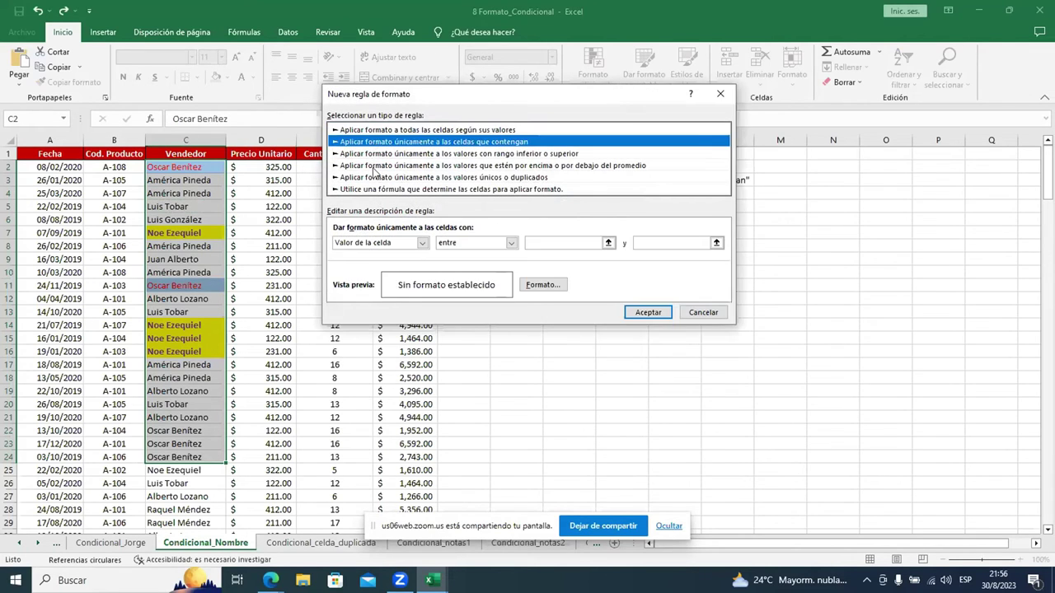
left_click(422, 242)
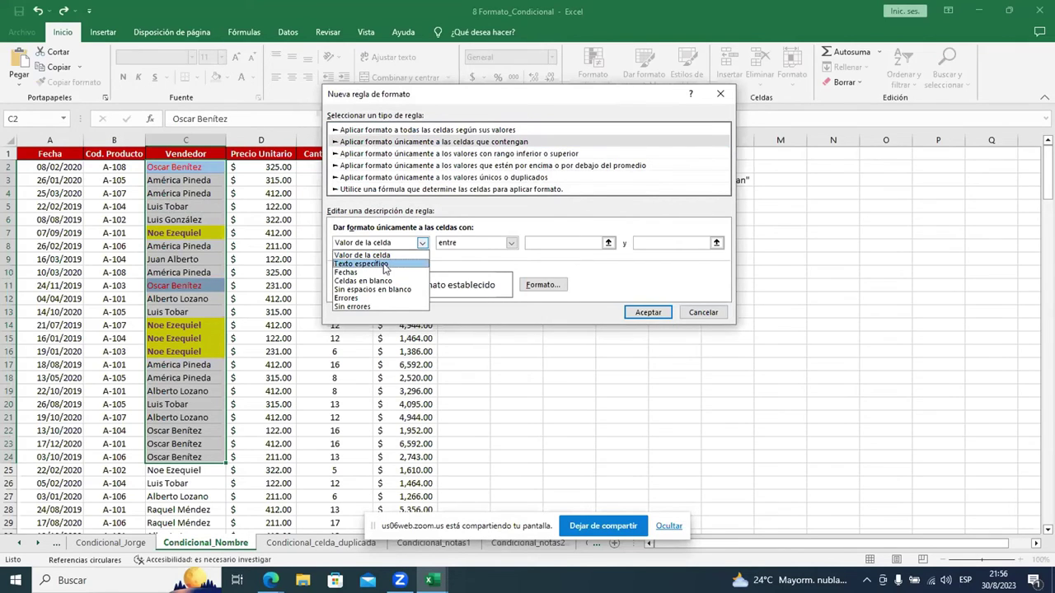
left_click(384, 265)
left_click(535, 242)
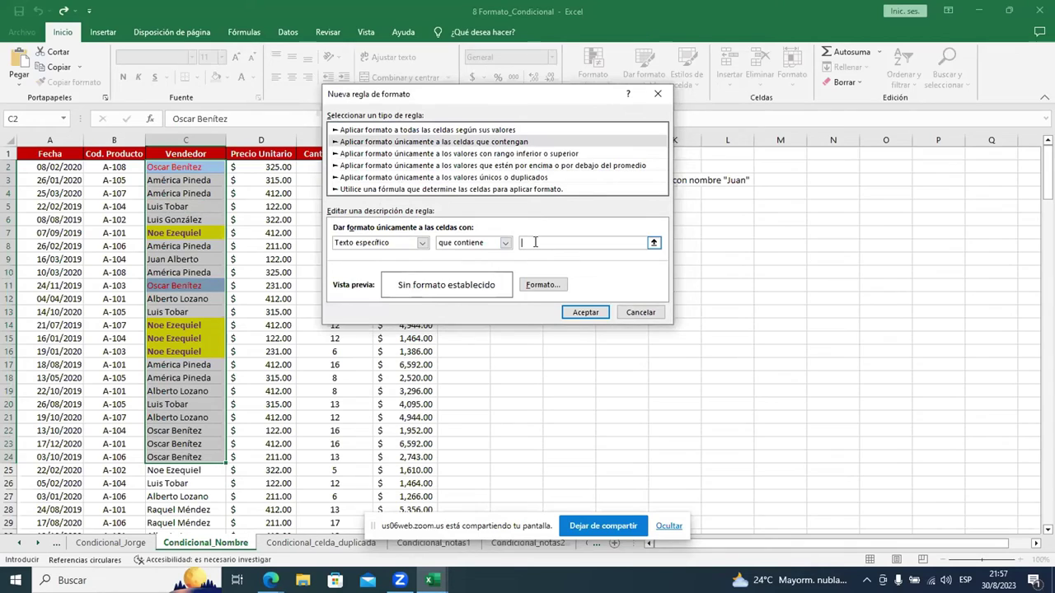
type("am")
key("BackSpace")
key("BackSpace")
type("jaun")
key("BackSpace")
key("BackSpace")
key("BackSpace")
type("uan")
Step: Format matching cells with bold text, a blue fill and a light-blue font
left_click(542, 284)
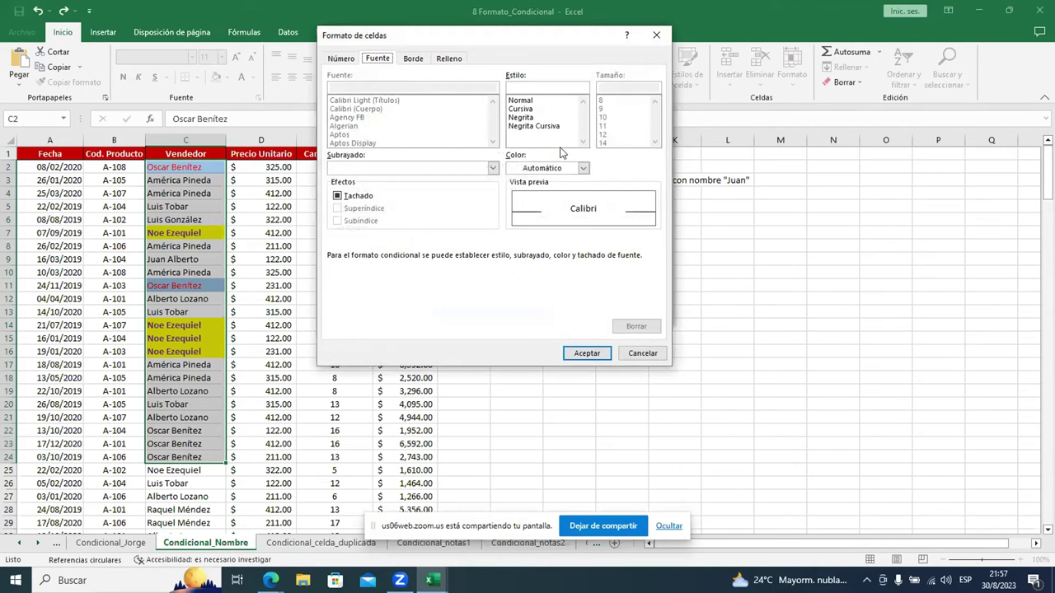
left_click(521, 118)
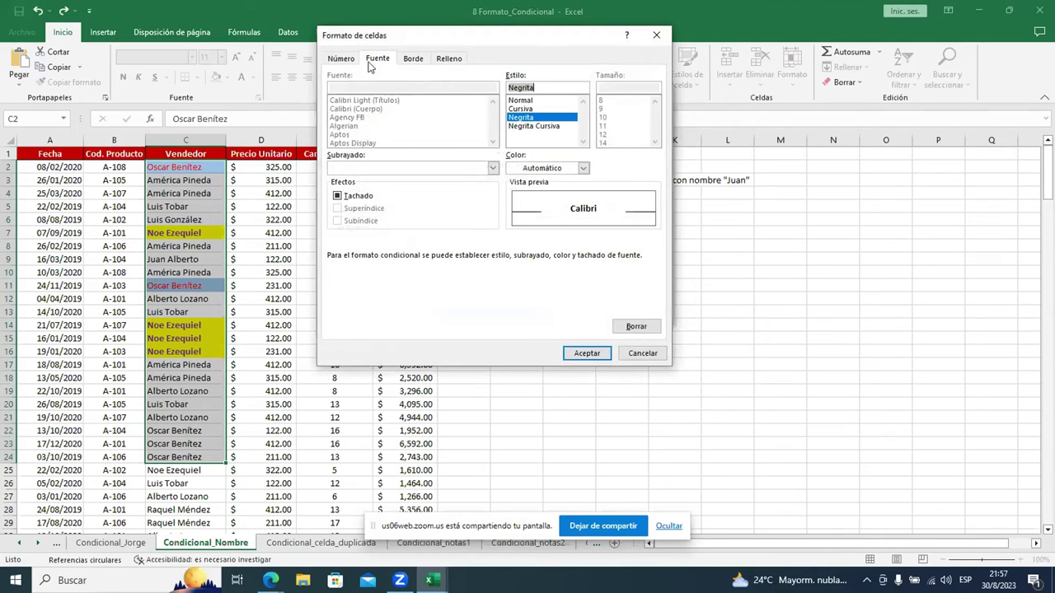
left_click(410, 61)
left_click(379, 59)
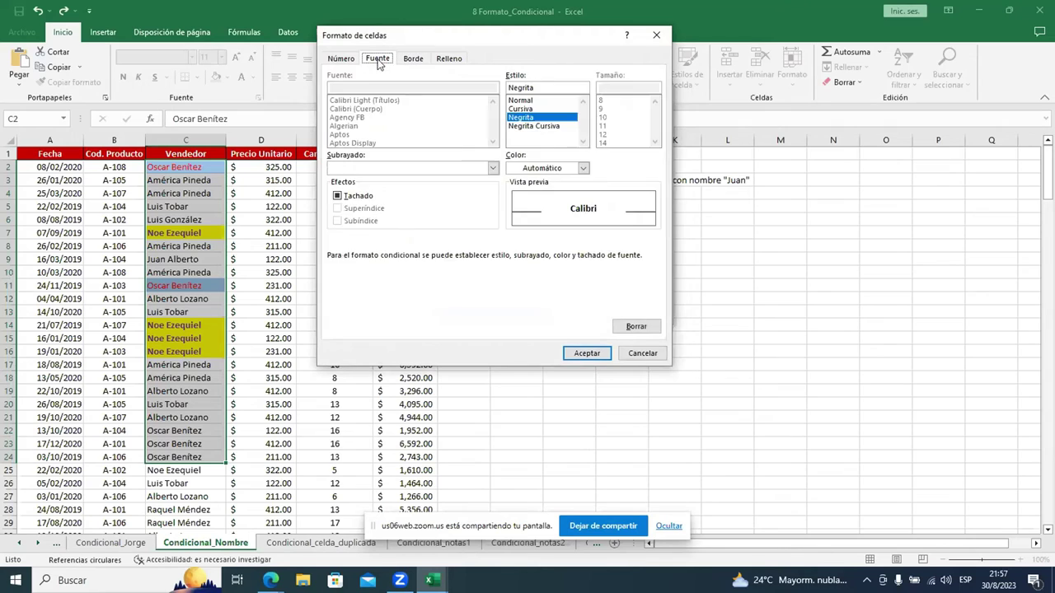
left_click(450, 58)
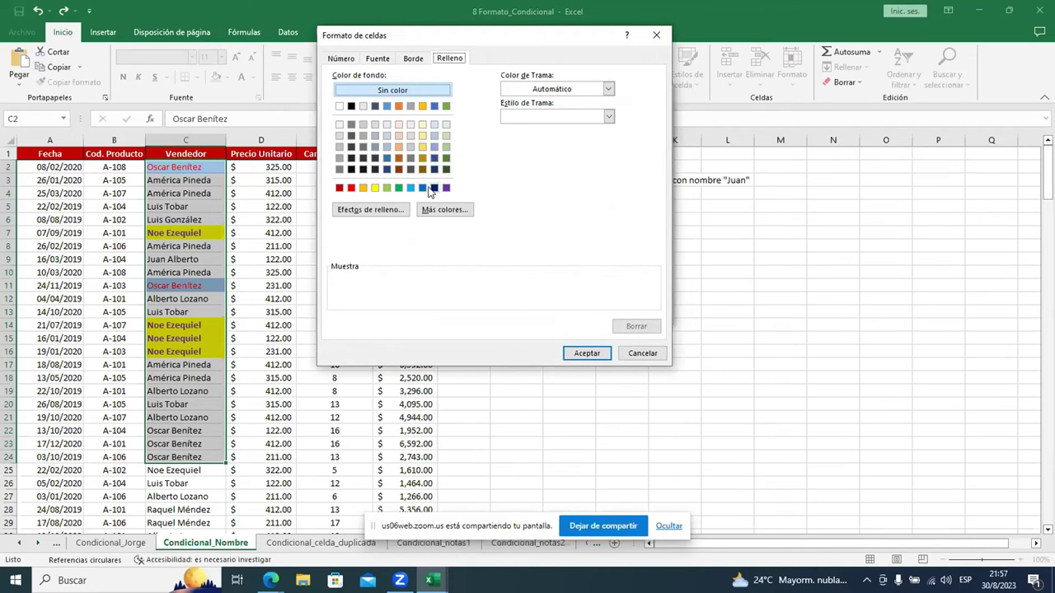
left_click(422, 188)
left_click(383, 60)
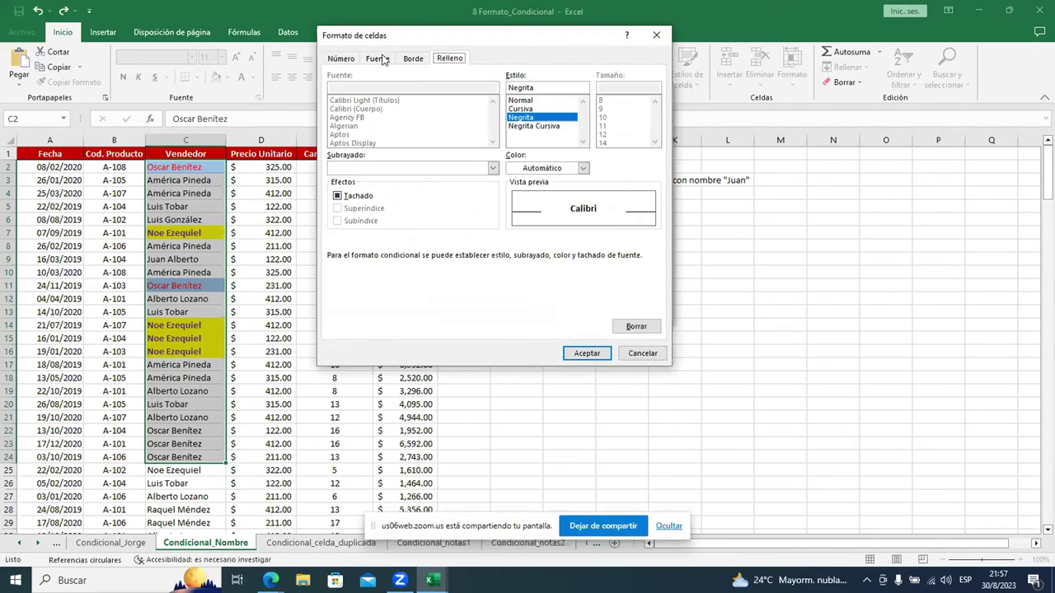
left_click(582, 168)
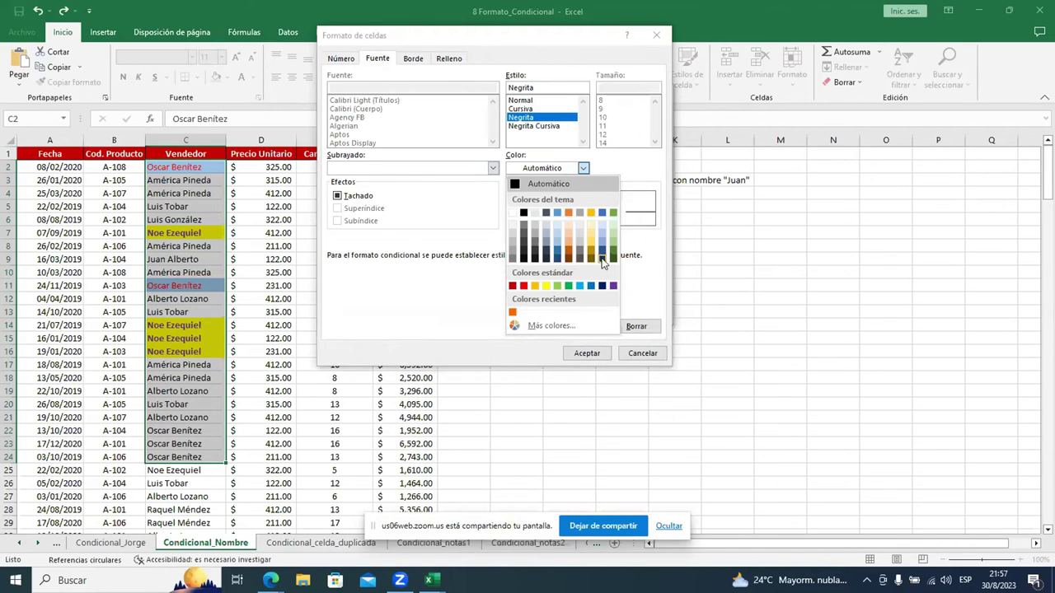
left_click(580, 285)
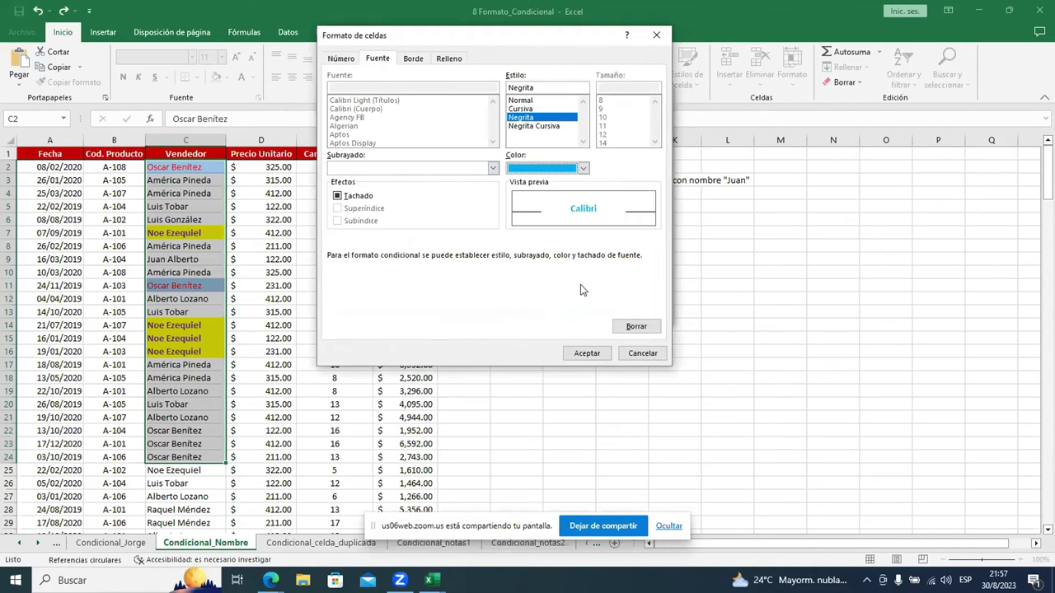
left_click(596, 356)
left_click(596, 356)
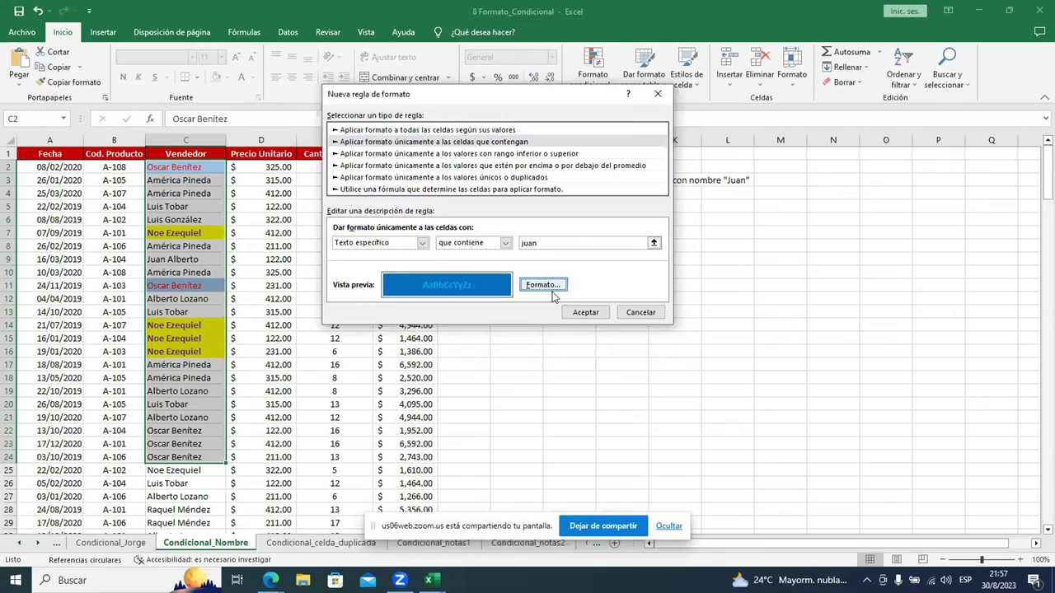
Step: Confirm the 'juan' rule, apply it to $C$2:$C$24, and close Administrar reglas
left_click(586, 313)
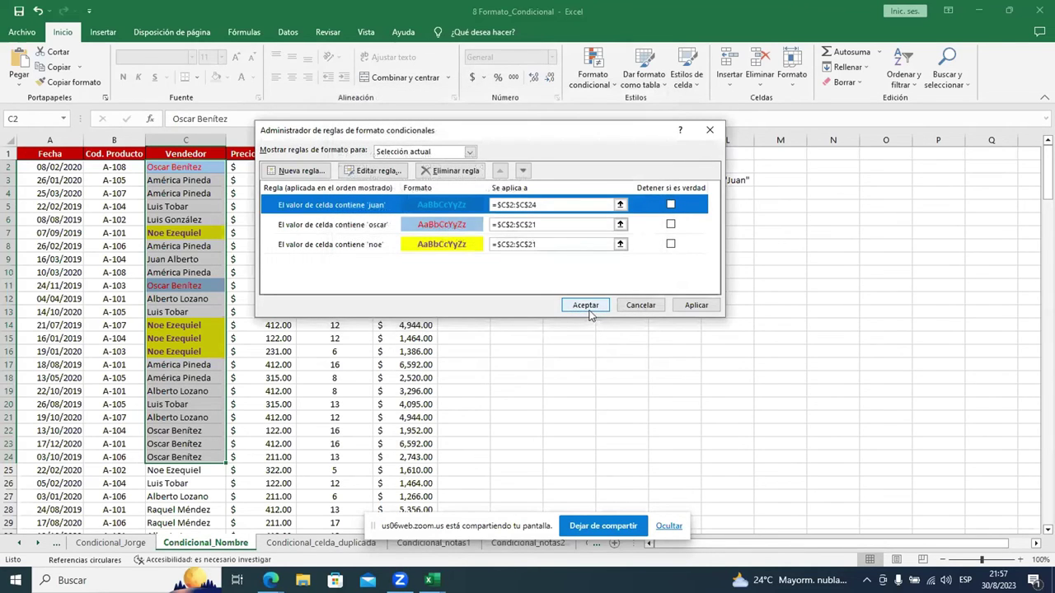
left_click(683, 307)
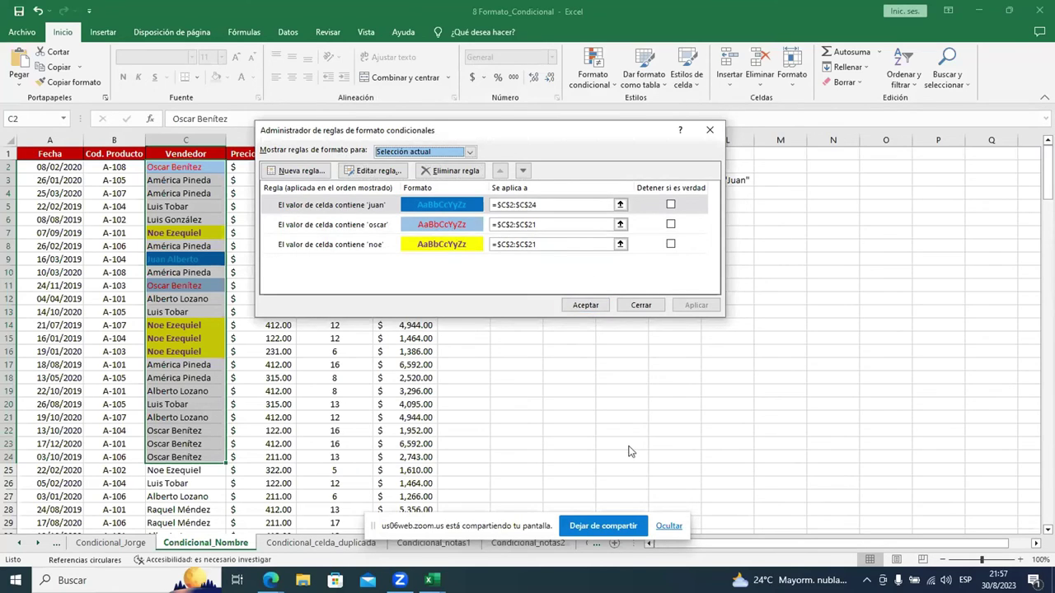
left_click(587, 306)
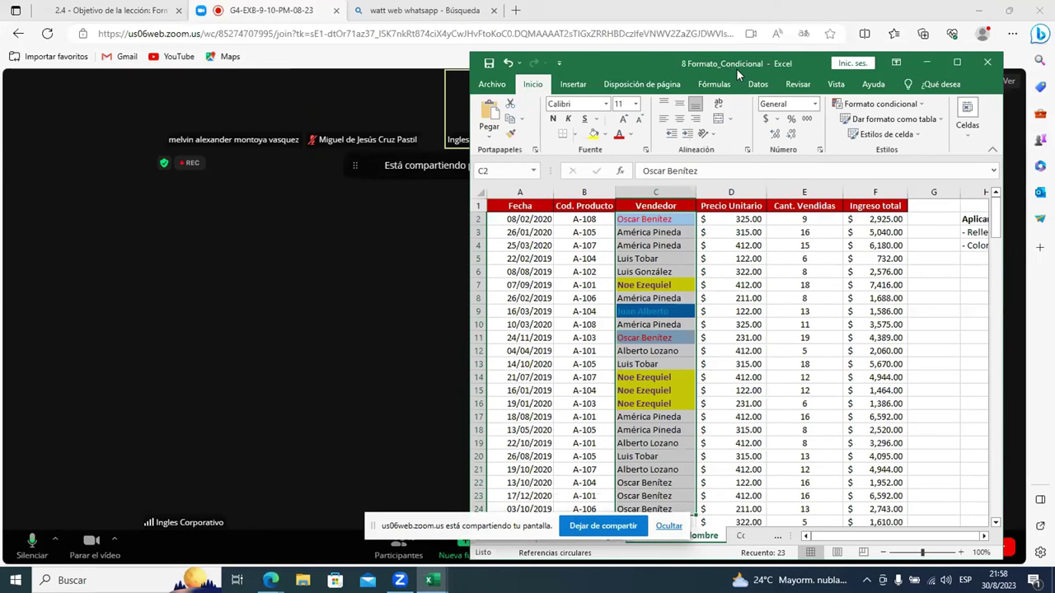
Step: Restore down the Excel window and choose 'Dejar de compartir' in Zoom
left_click_drag(718, 17, 760, 71)
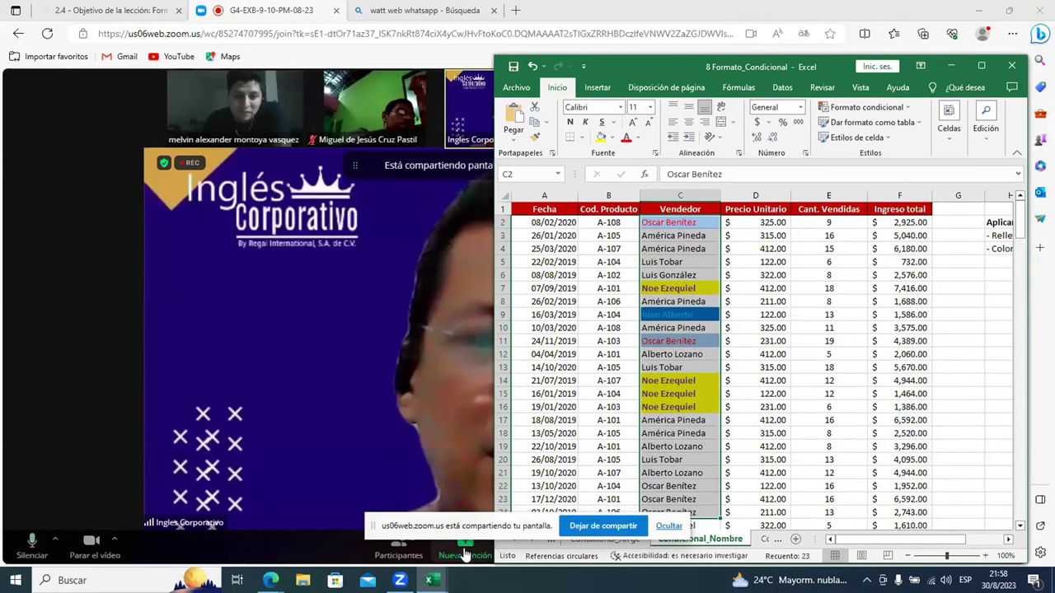
left_click(466, 551)
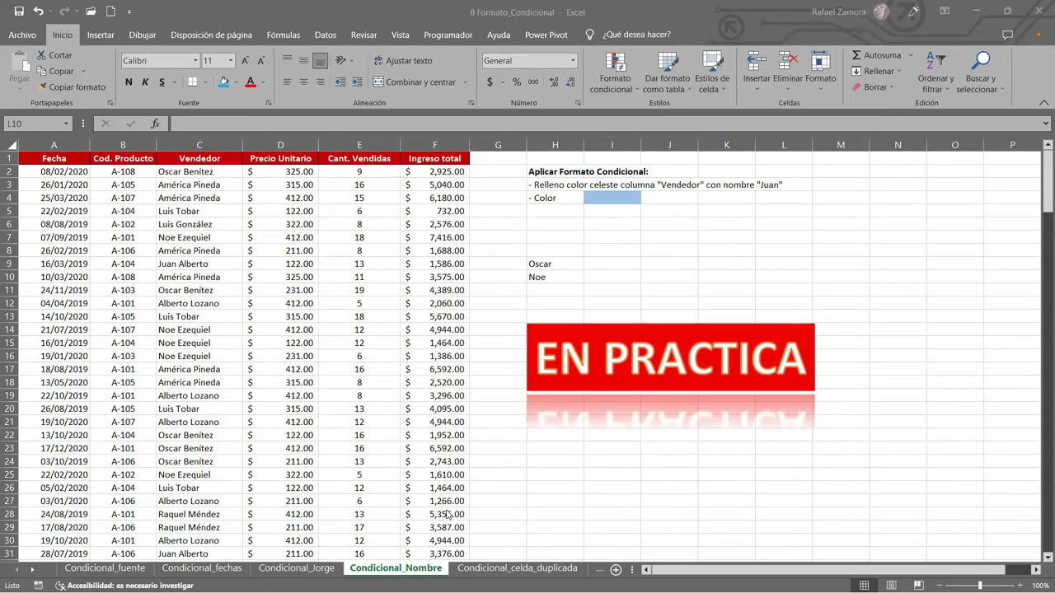
Step: Open the Condicional_celda_duplicada sheet and review the task in D3 and Cliente 01 in B3
left_click(520, 571)
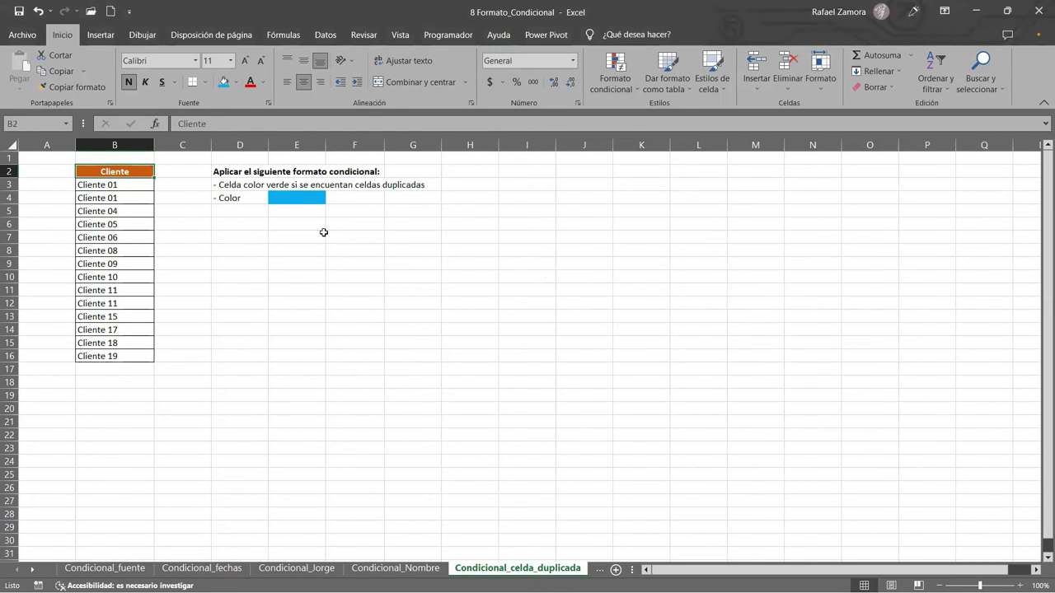
left_click(240, 183)
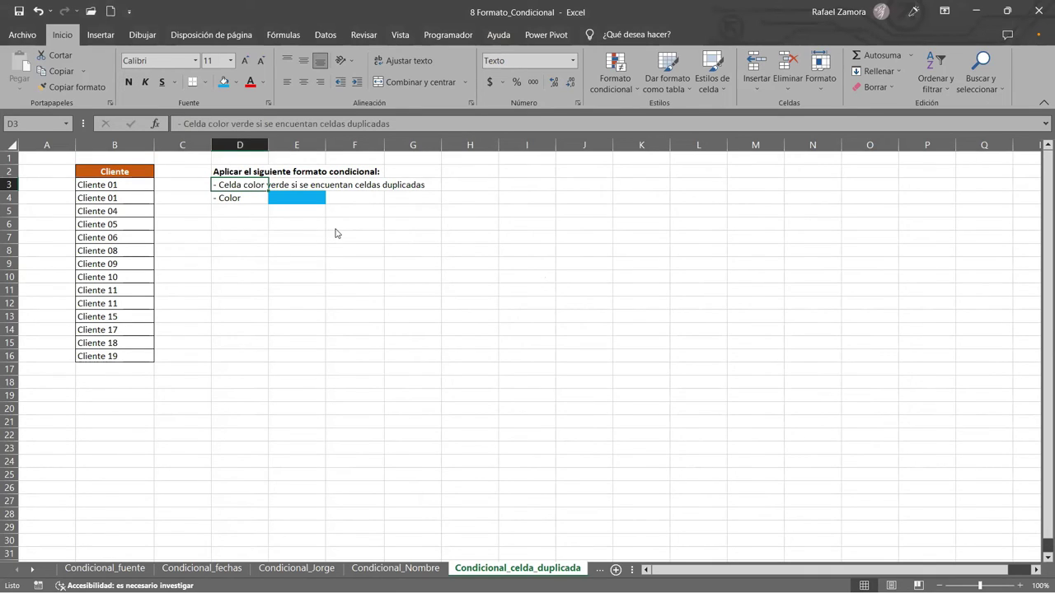
left_click(110, 187)
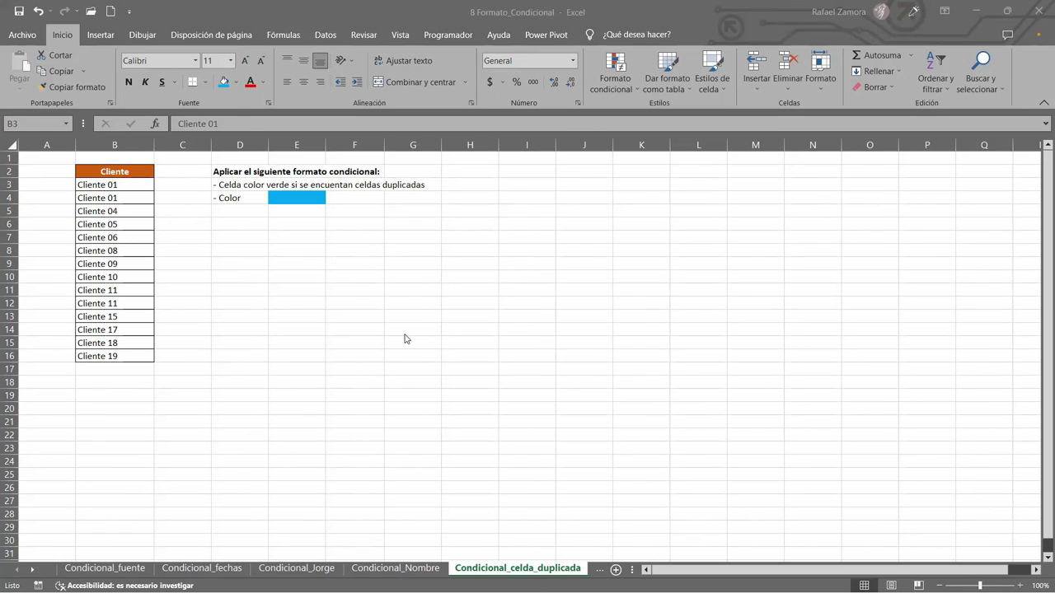
Step: Clear the selection, then select the client names in B3:B17
left_click(362, 295)
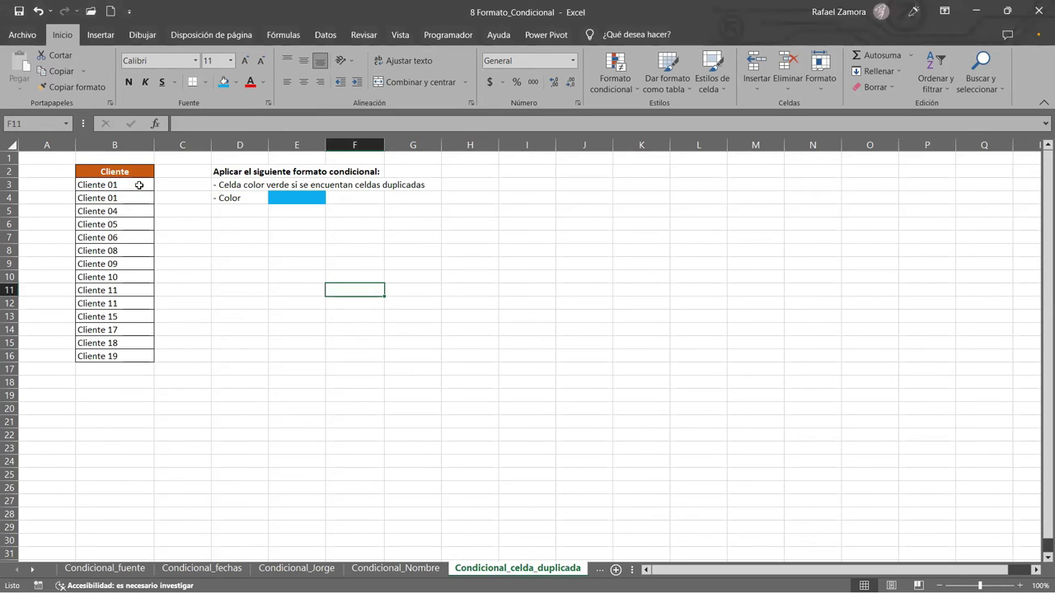
left_click_drag(139, 184, 115, 368)
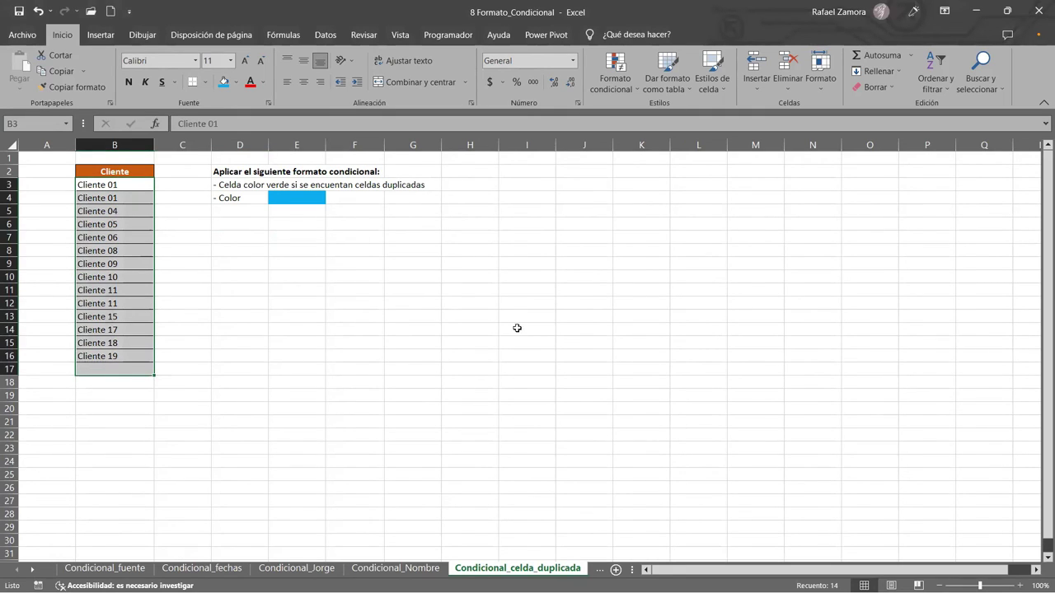
Step: Add a duplicate-values rule to the selected clients with a gold fill
left_click(623, 92)
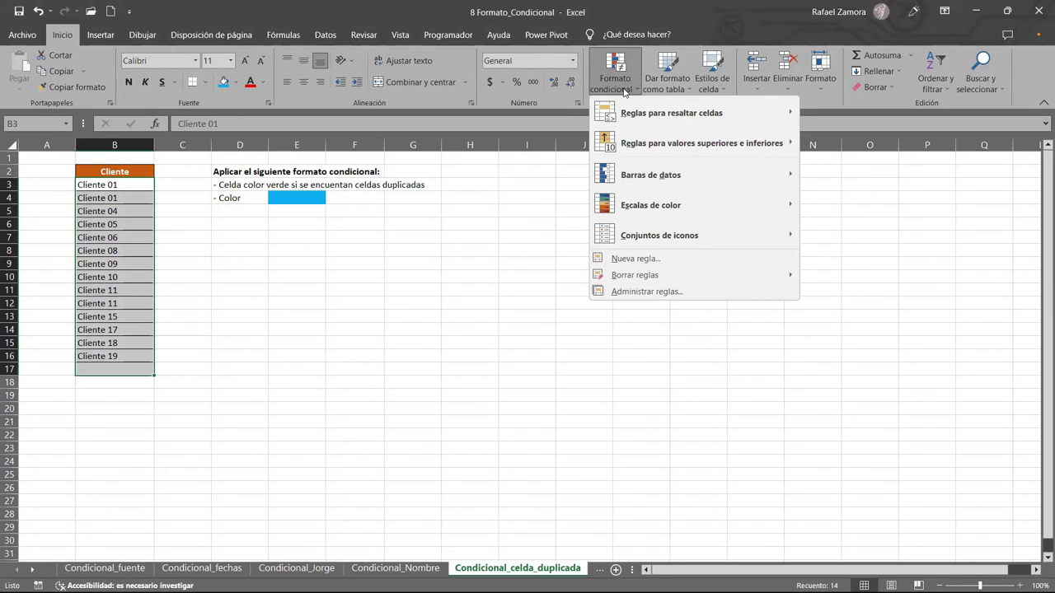
left_click(659, 262)
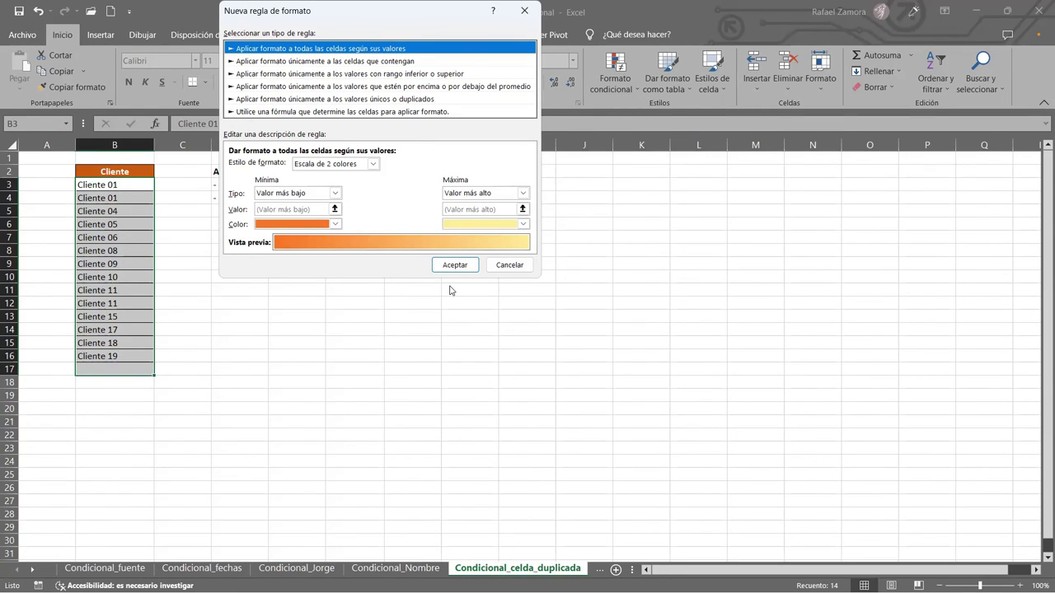
left_click(417, 100)
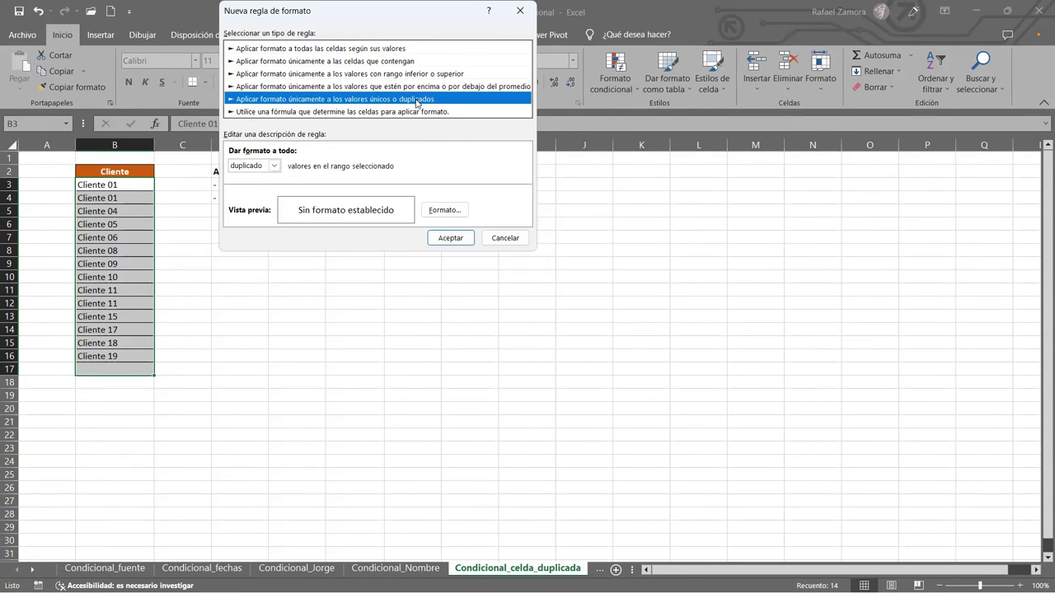
left_click(275, 167)
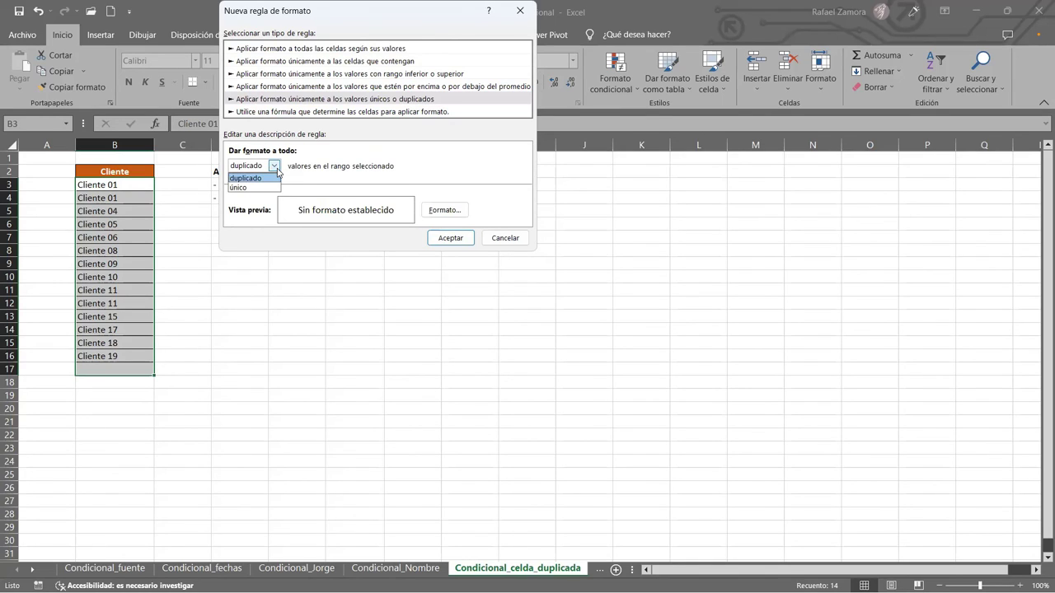
left_click(278, 171)
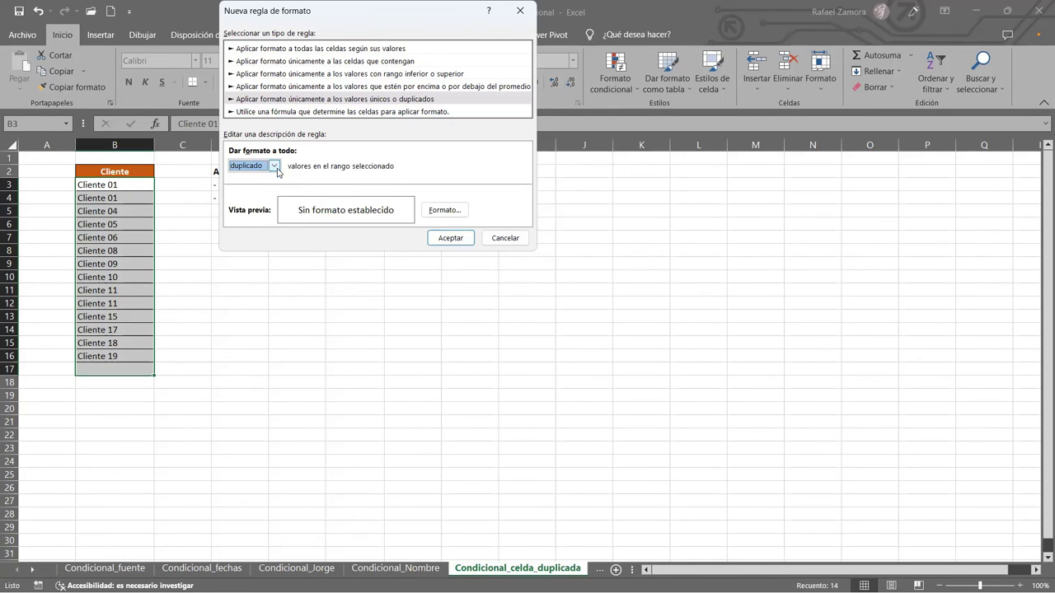
left_click(450, 213)
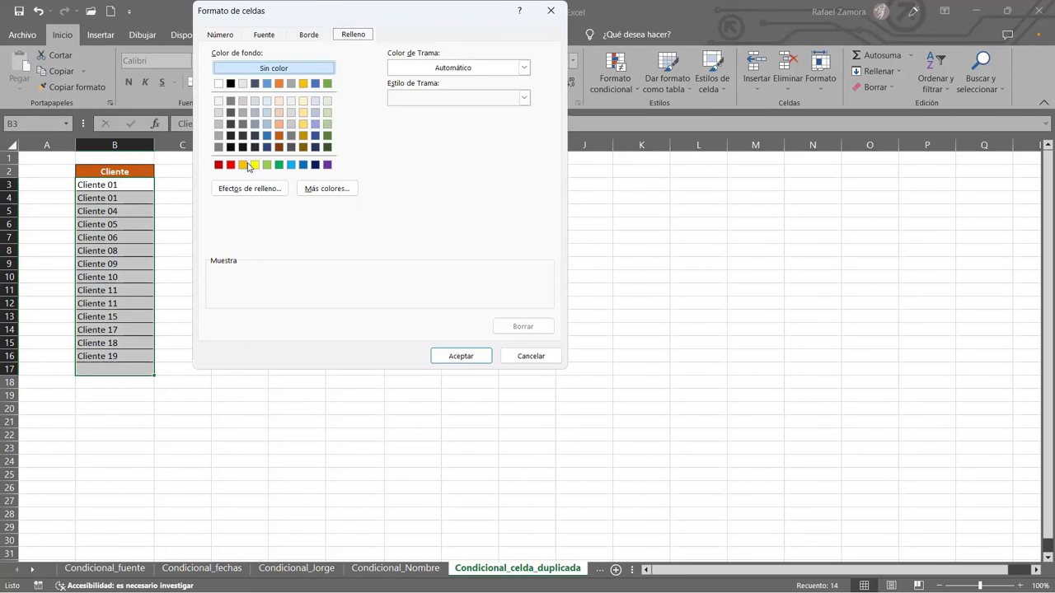
left_click(243, 164)
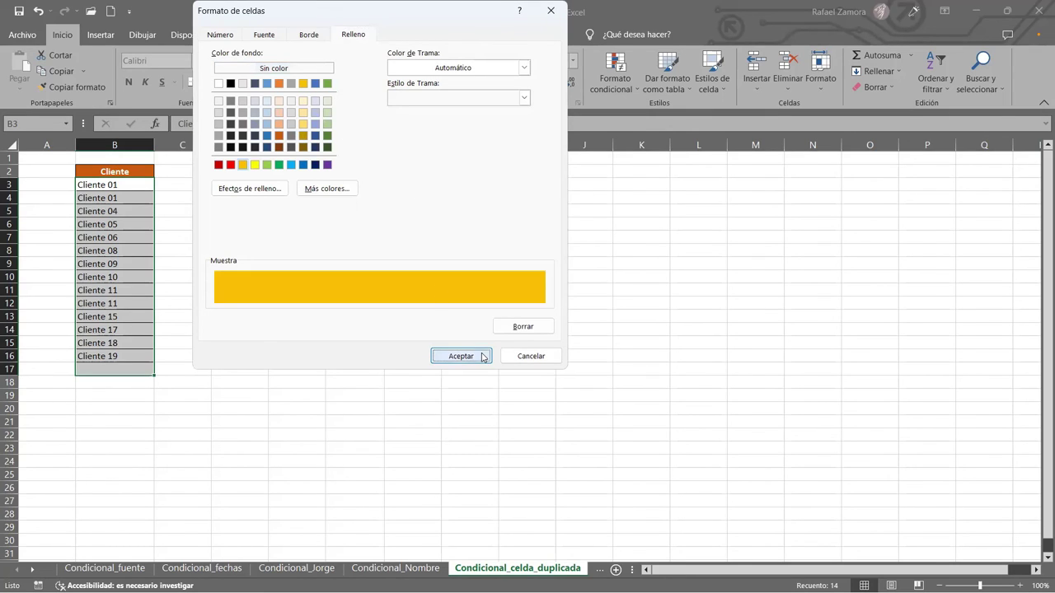
key("Return")
left_click(464, 239)
left_click(353, 318)
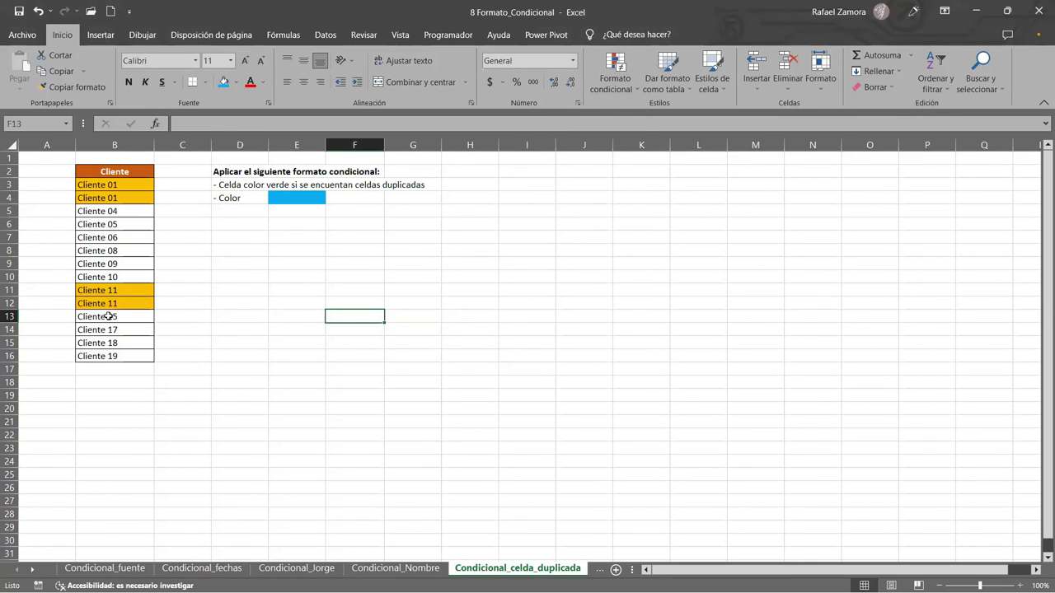
Step: Change Cliente 18 in B15 to Cliente 17, then go to the Condicional_notas1 sheet
left_click(136, 340)
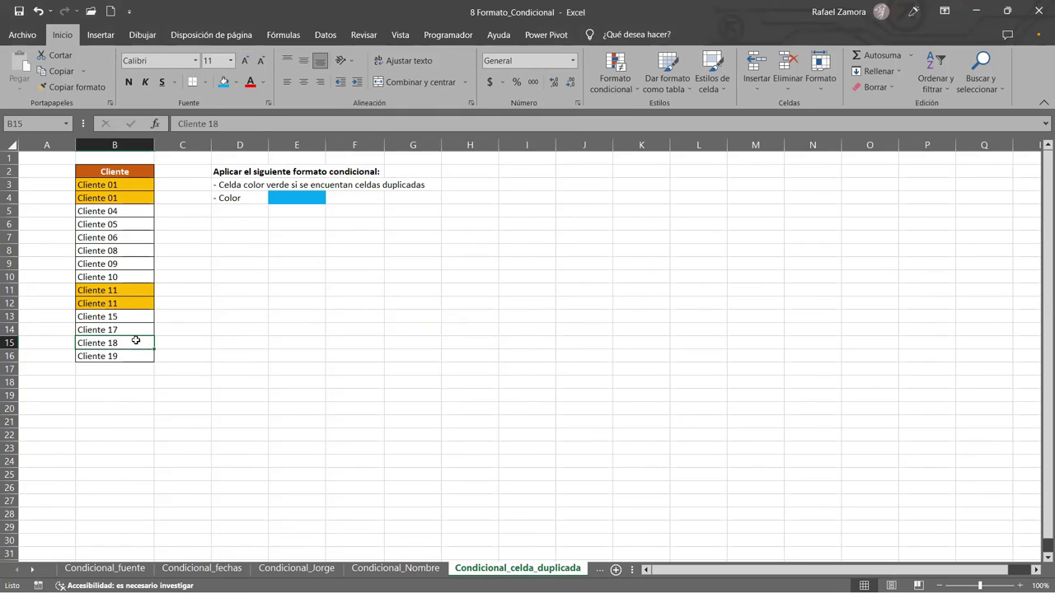
double_click(136, 341)
key("BackSpace")
type("7")
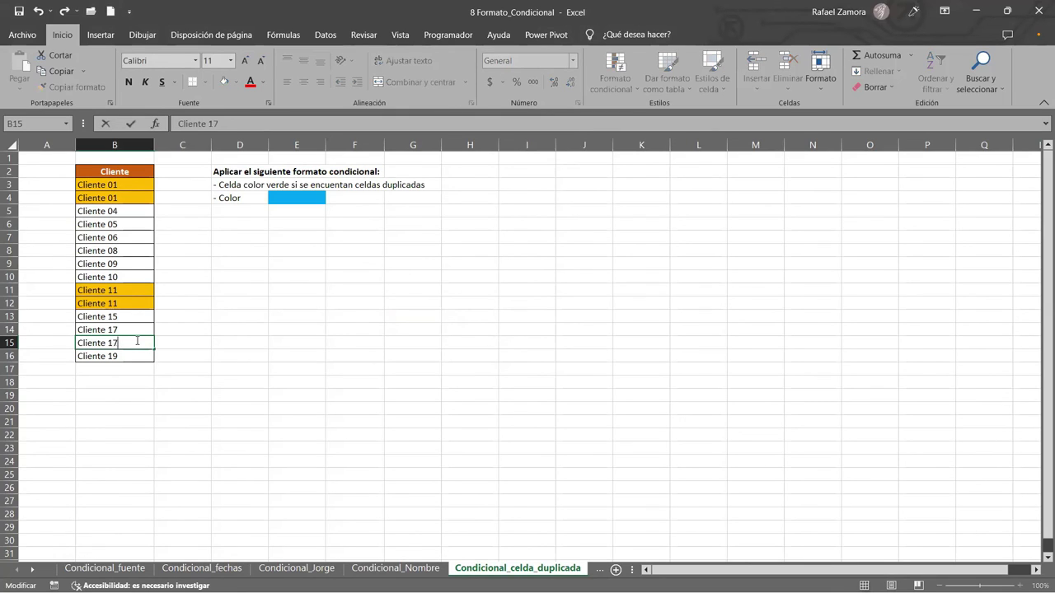
key("Return")
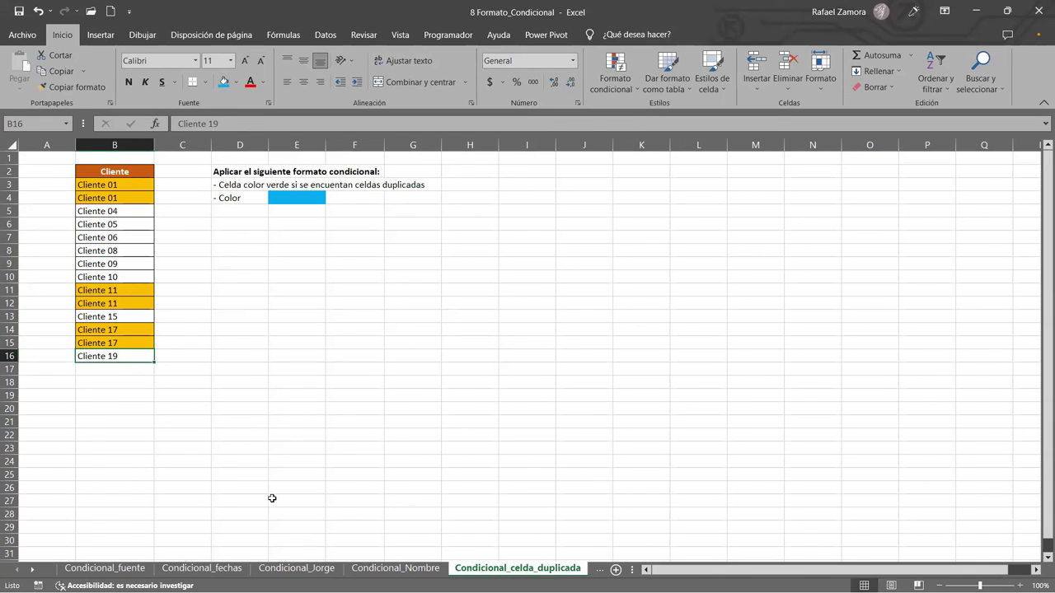
left_click(595, 572)
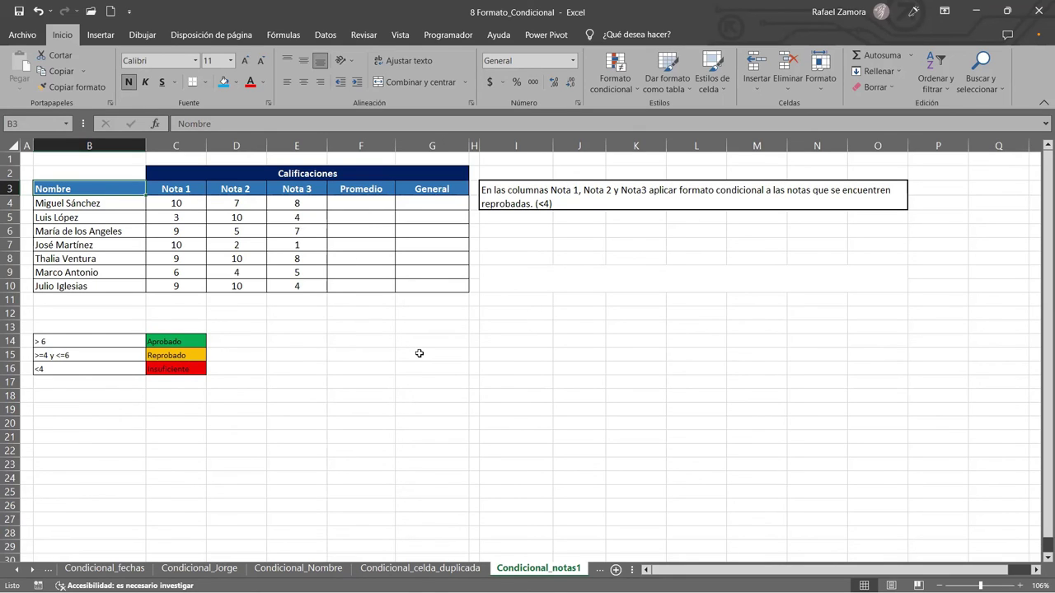
Step: Page back and forth through the grade sheets, ending on Condicional_notas1
left_click(599, 570)
left_click(556, 575)
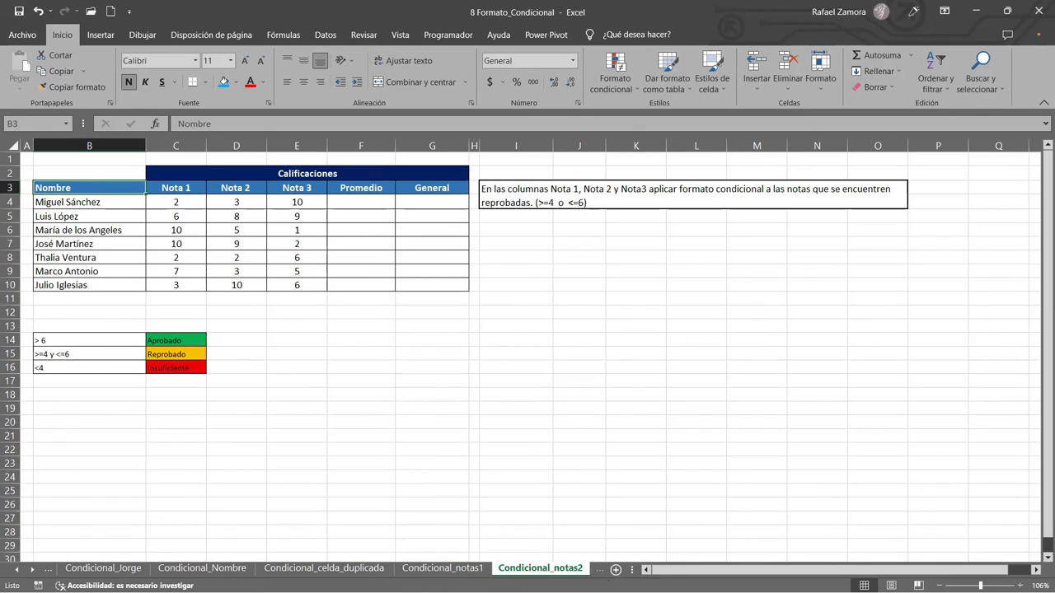
key("ctrl+Page_Down")
key("ctrl+Page_Down")
key("ctrl+Page_Up")
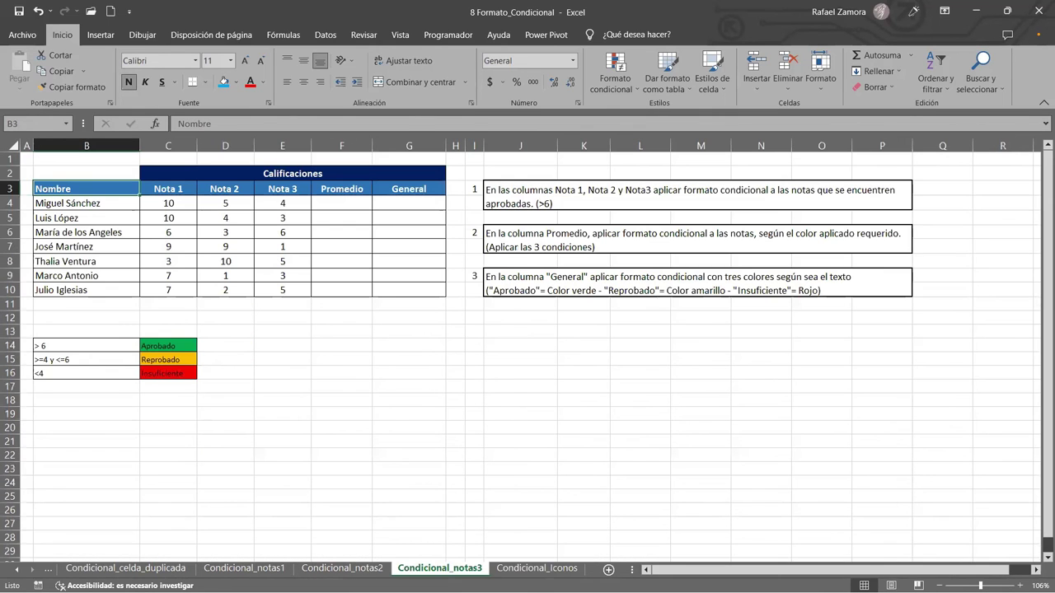
left_click(263, 574)
key("ctrl+Page_Down")
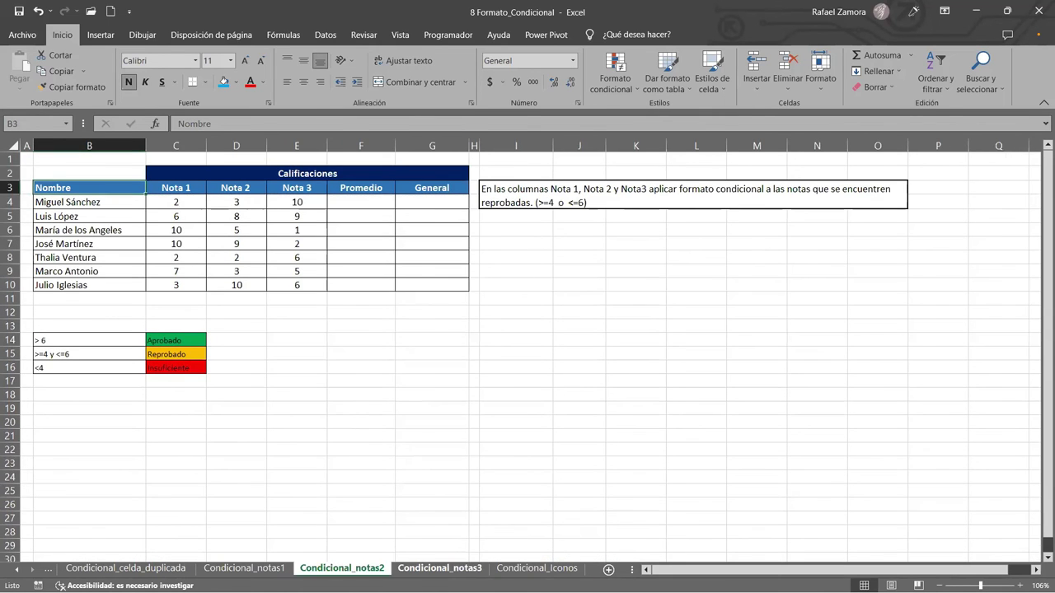
key("ctrl+Page_Down")
key("ctrl+Page_Up")
key("ctrl+Page_Up")
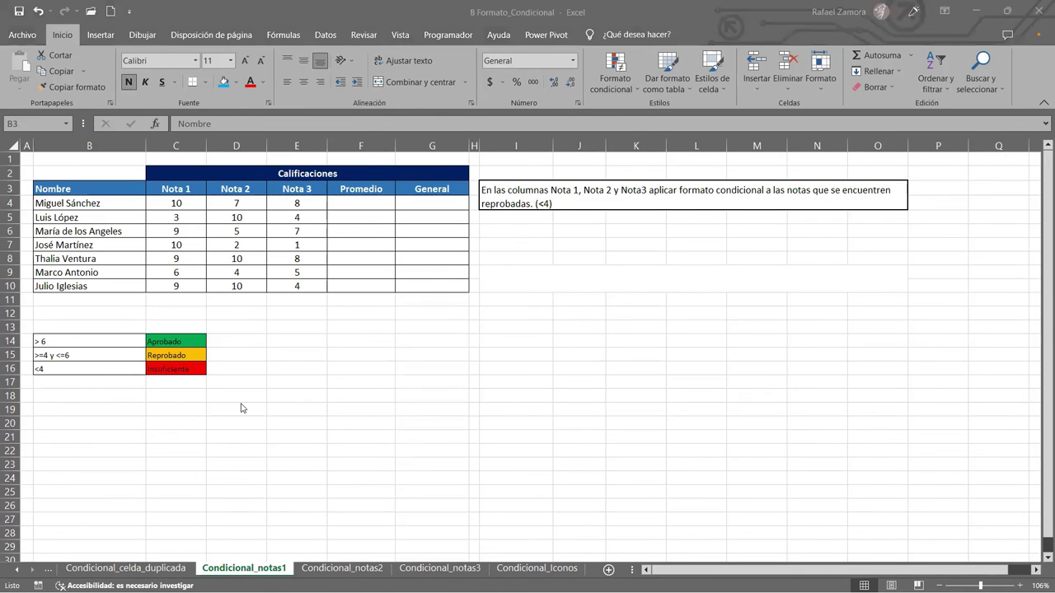
Step: Select the Nota 1–3 grades, then view Condicional_notas2 and Condicional_notas3
left_click_drag(169, 202, 280, 258)
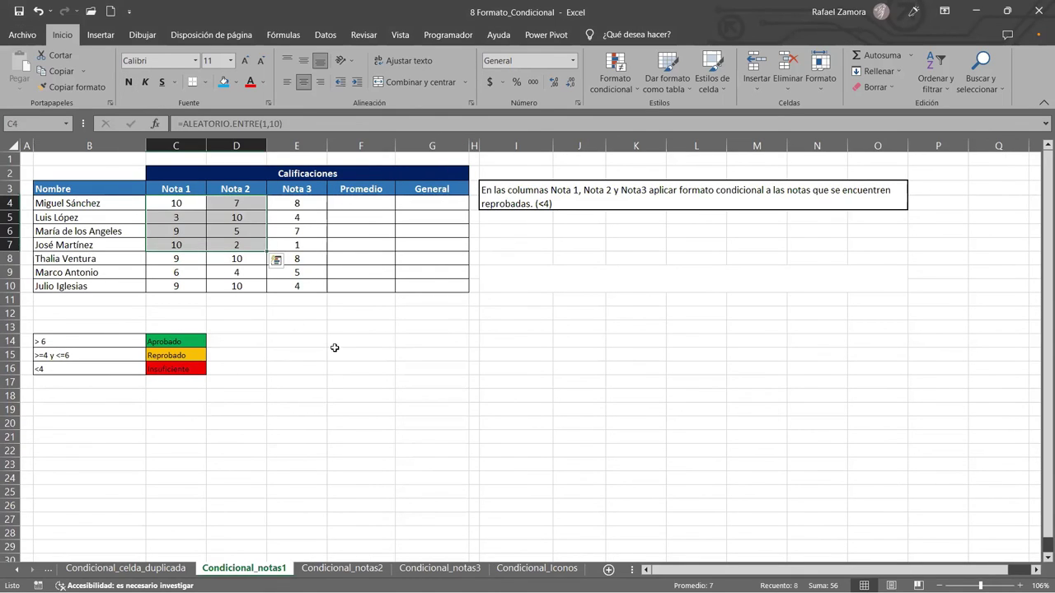
left_click(346, 353)
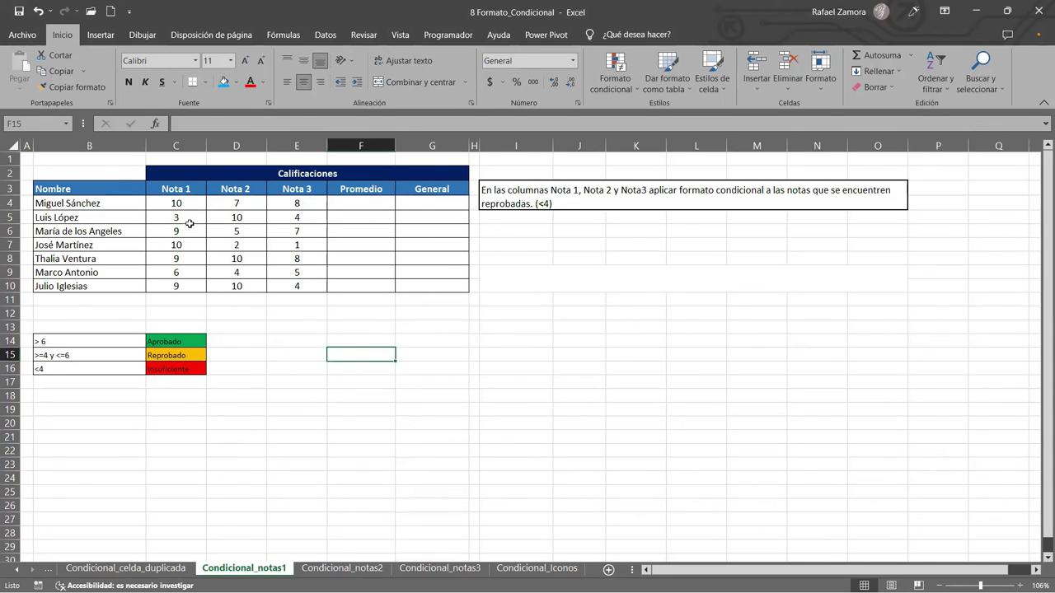
left_click_drag(177, 204, 311, 286)
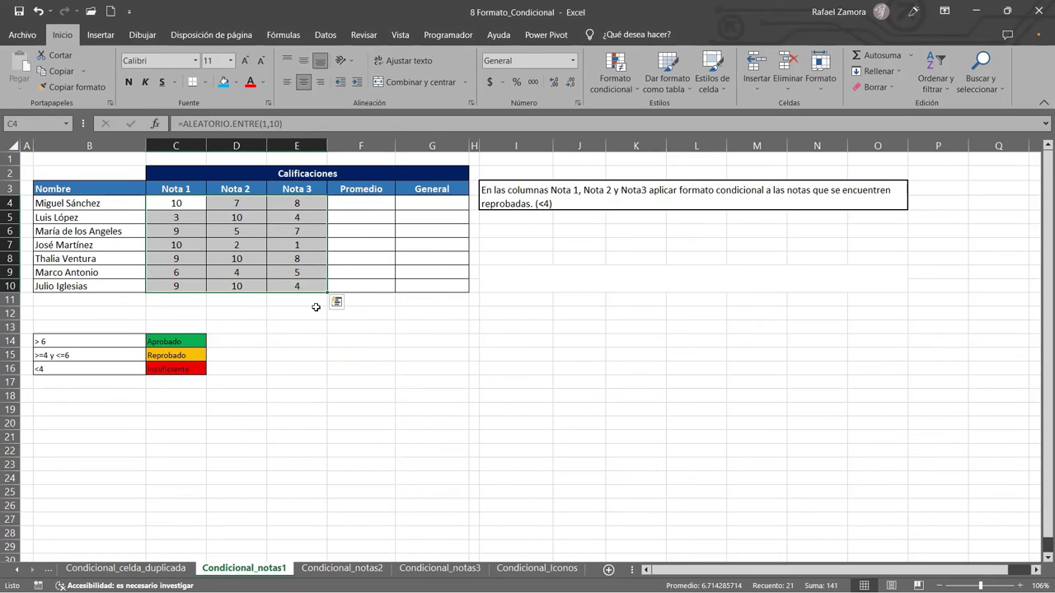
left_click(309, 412)
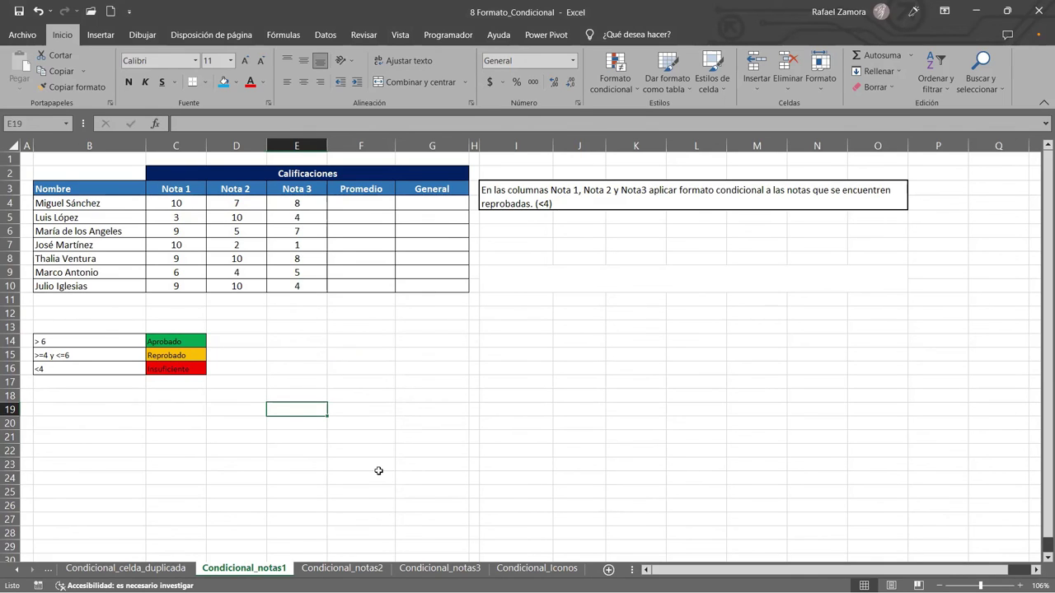
left_click(349, 570)
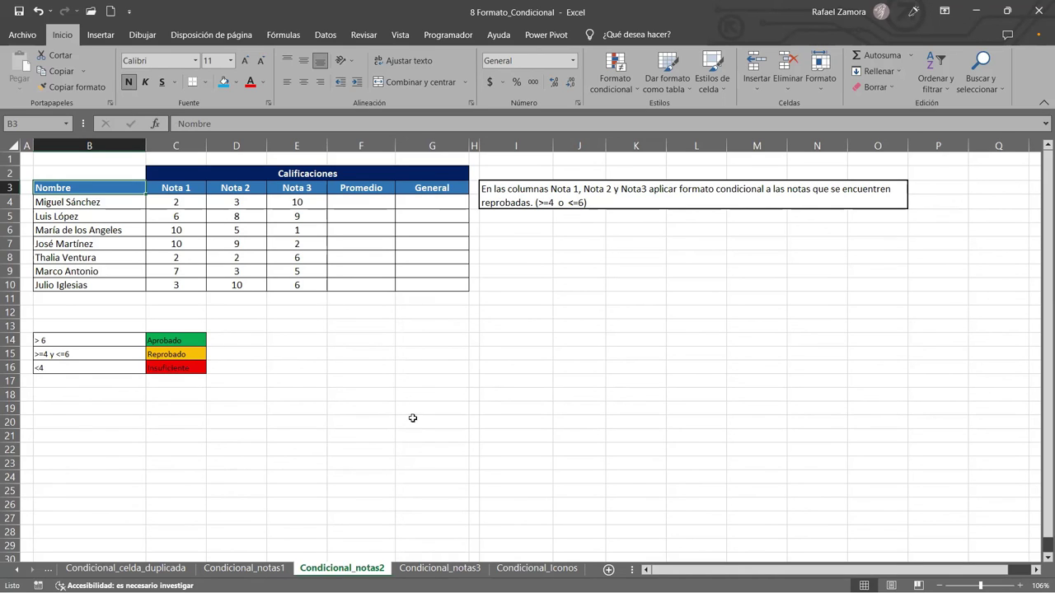
left_click(440, 569)
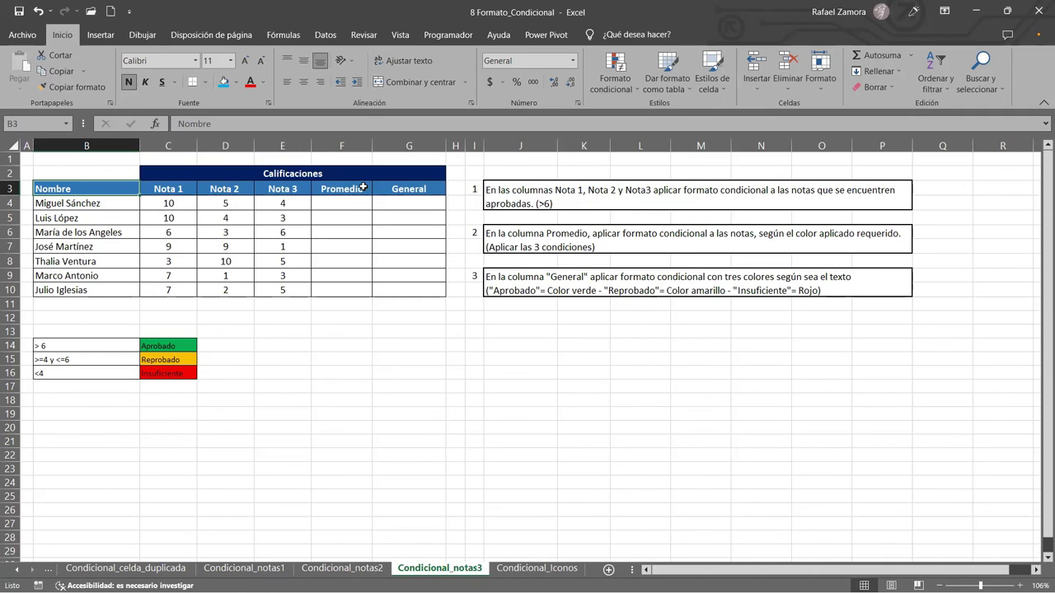
Step: Select the Promedio cells F4:F10, then go to Condicional_Iconos and select F2
left_click_drag(356, 204, 347, 289)
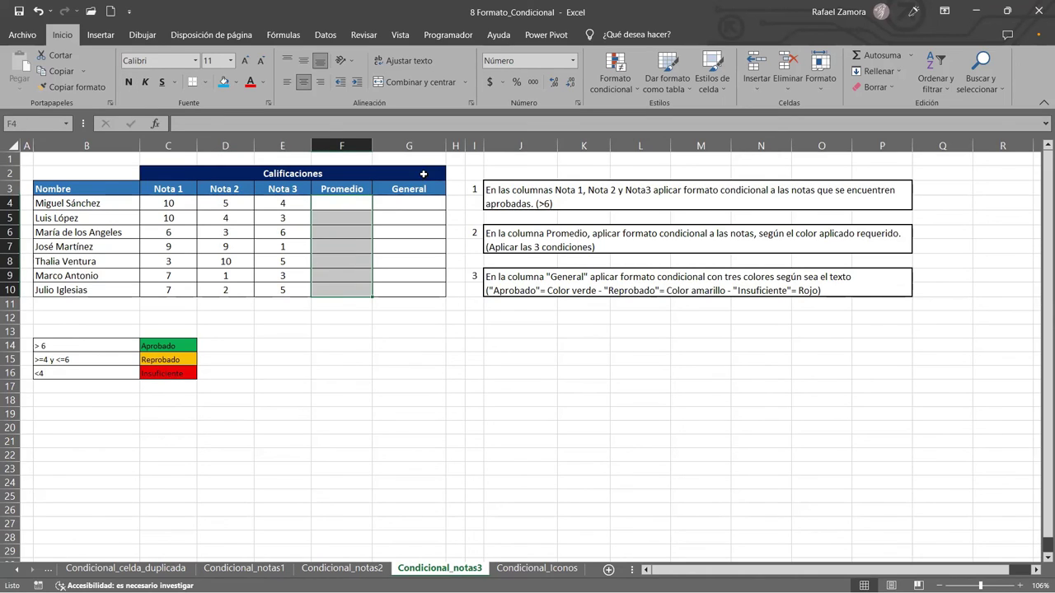
left_click(424, 207)
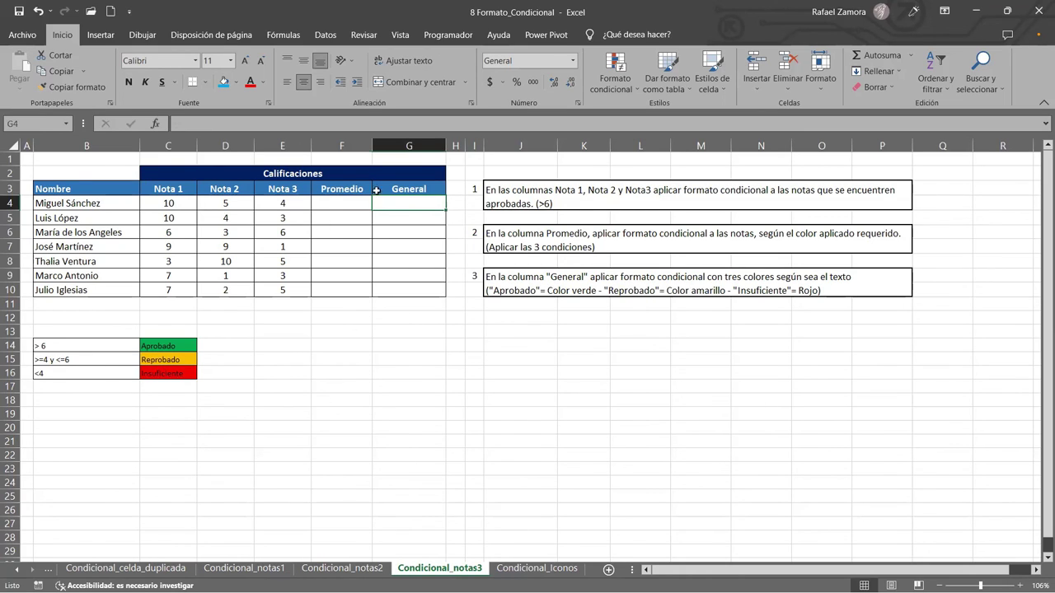
left_click(347, 204)
left_click_drag(339, 204, 338, 288)
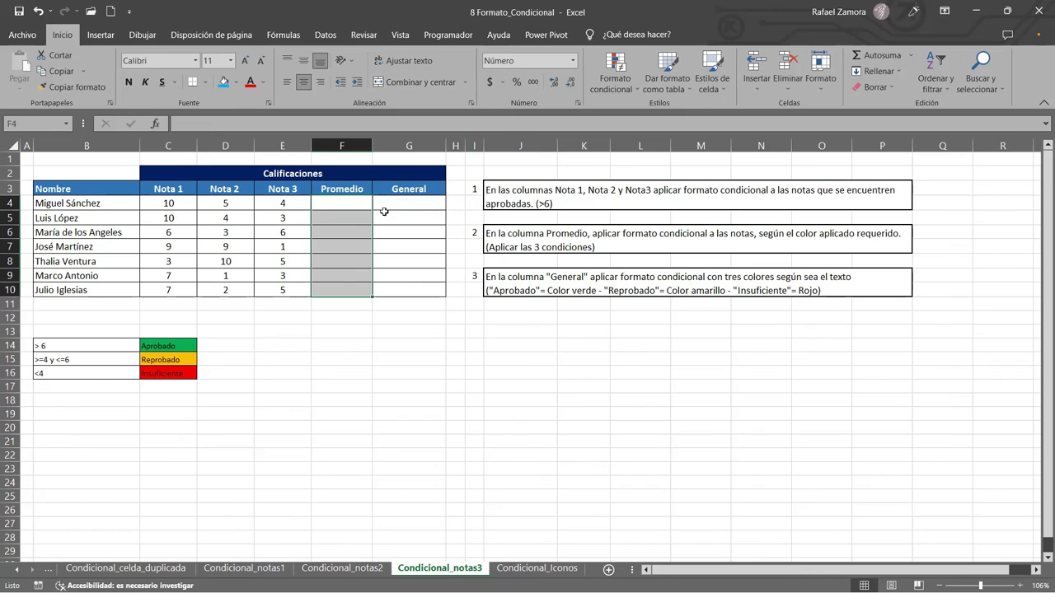
left_click(720, 409)
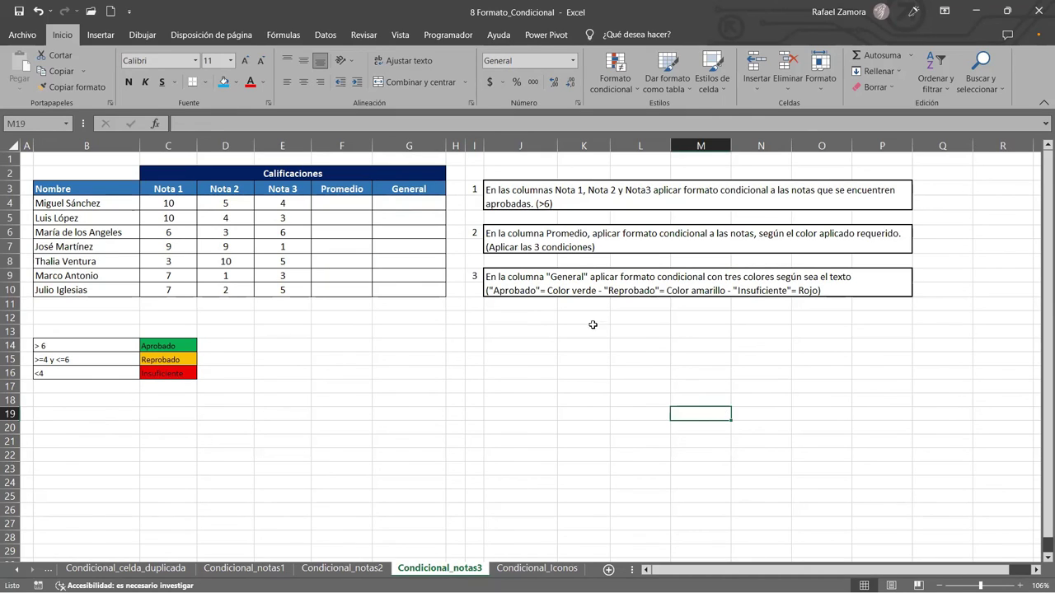
left_click(537, 569)
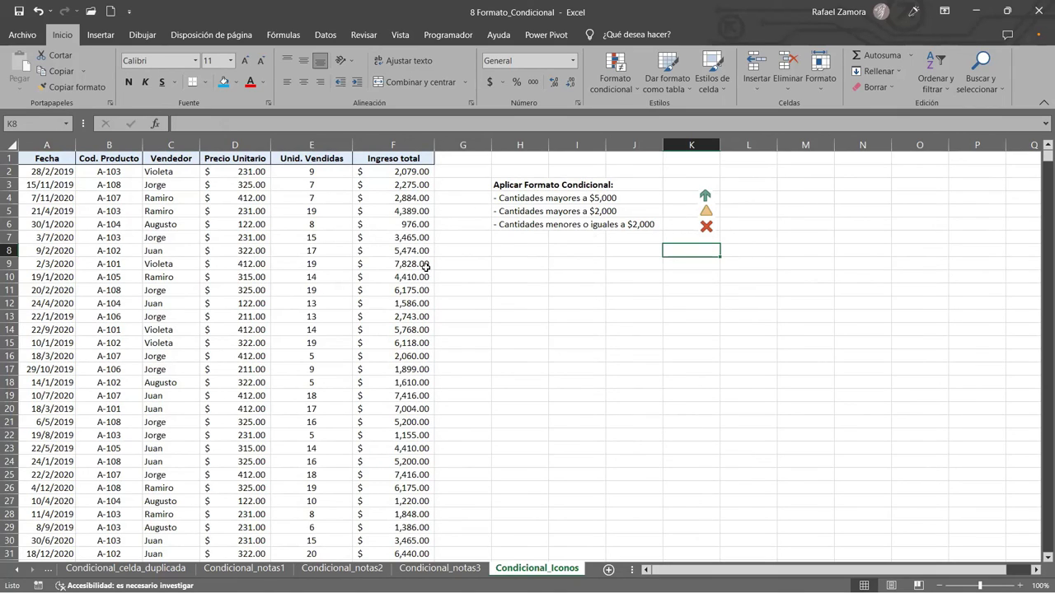
left_click(411, 171)
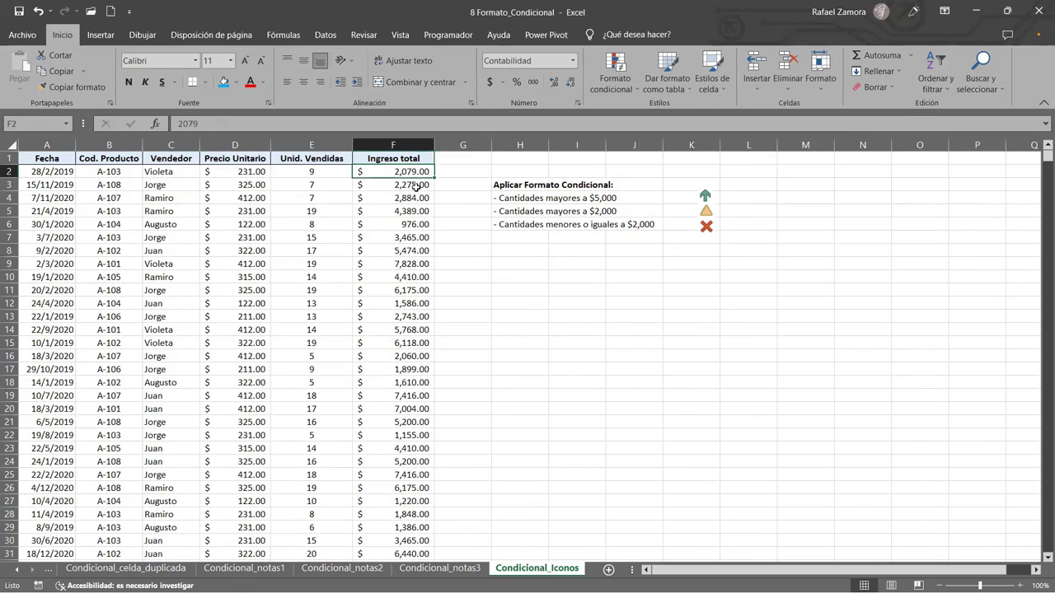